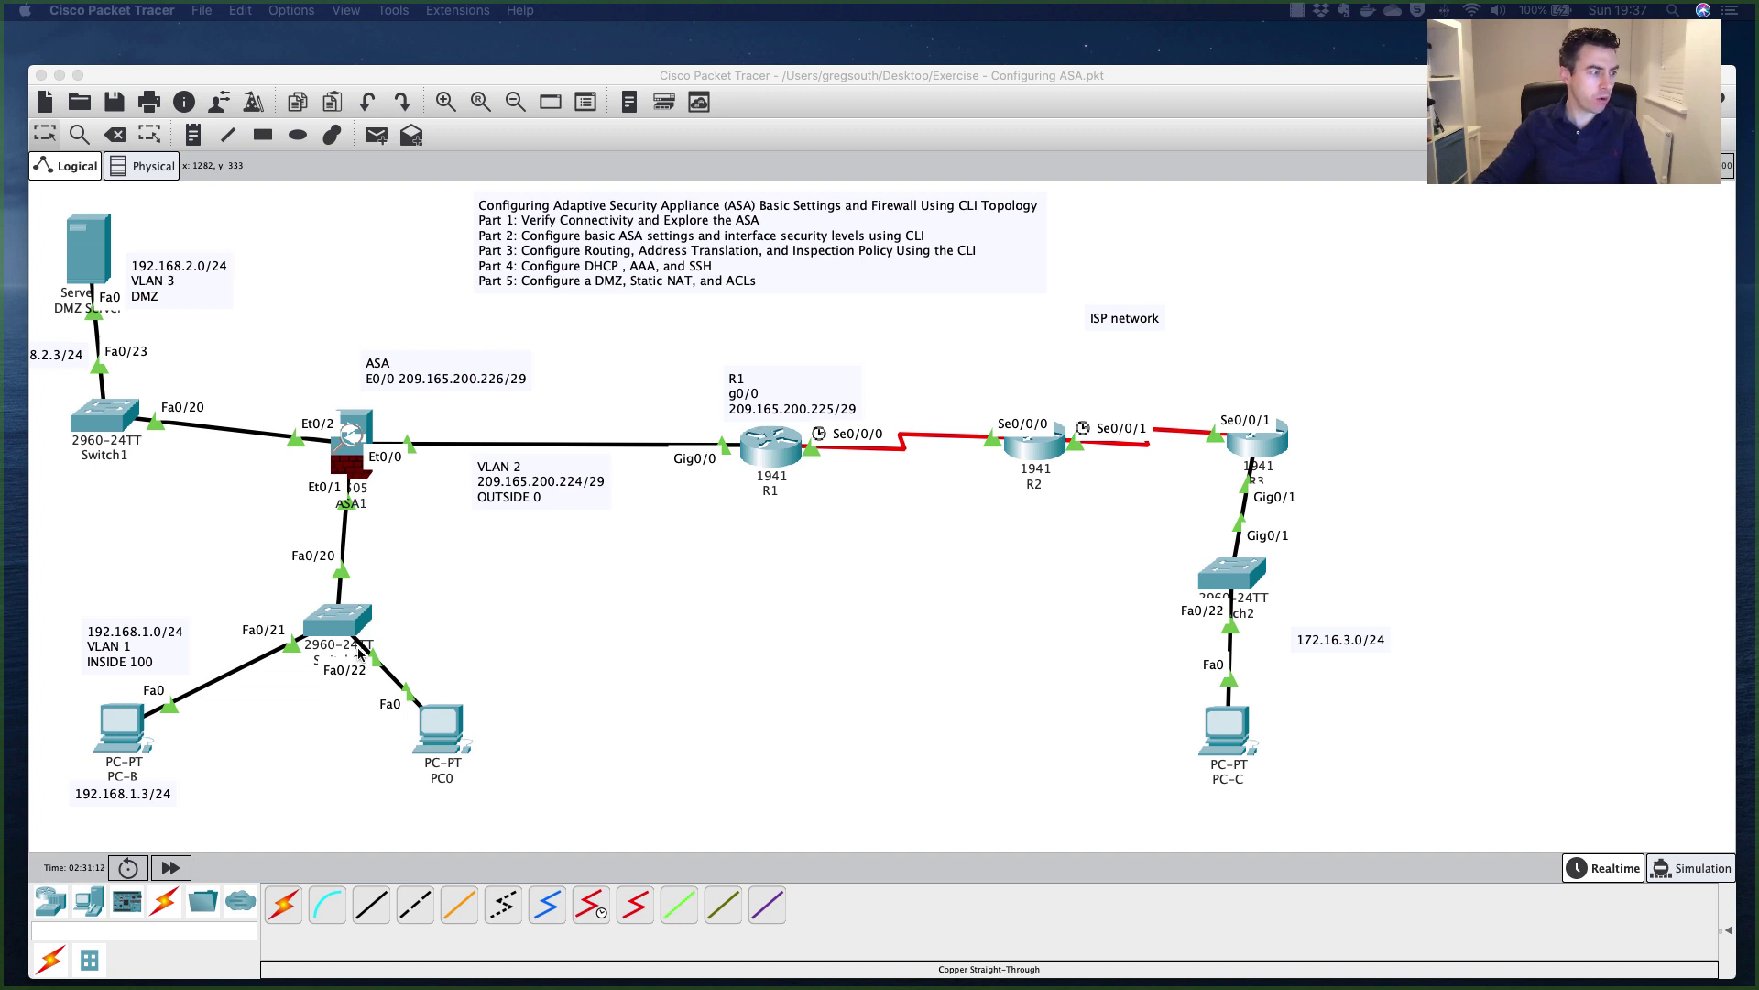
- Send a simple PDU from PC-B to R1 and expand the PDU list to check its status
left_click(371, 137)
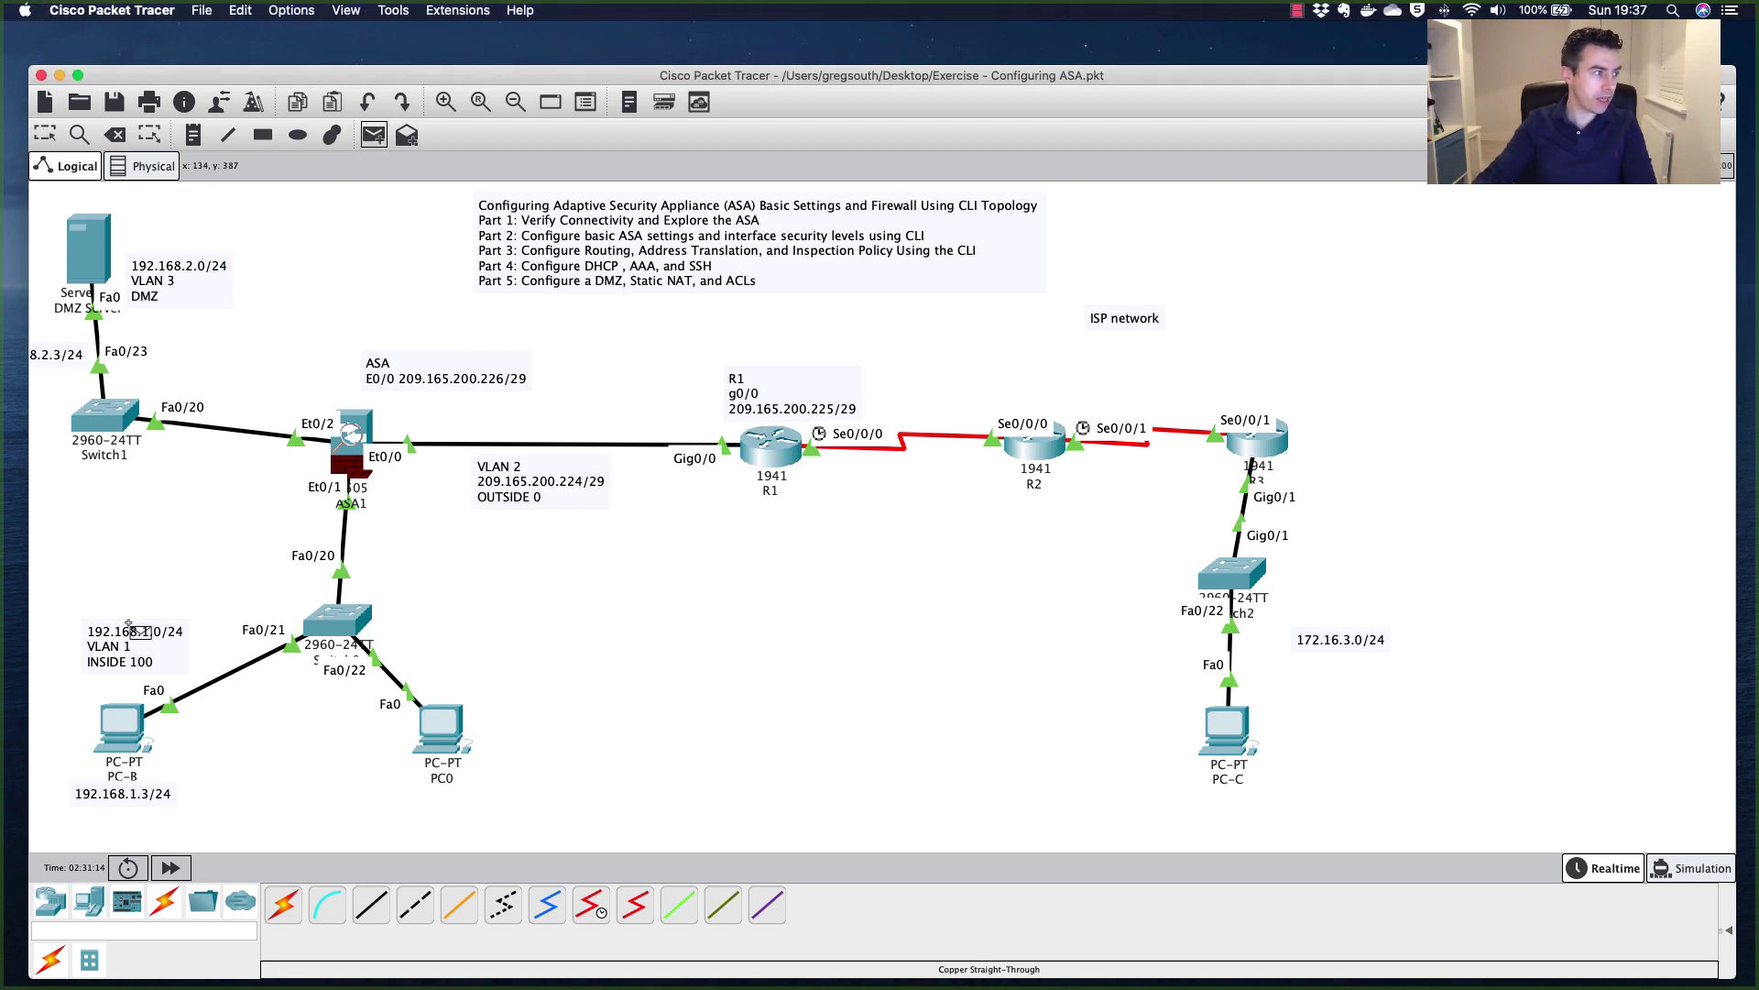
left_click(126, 729)
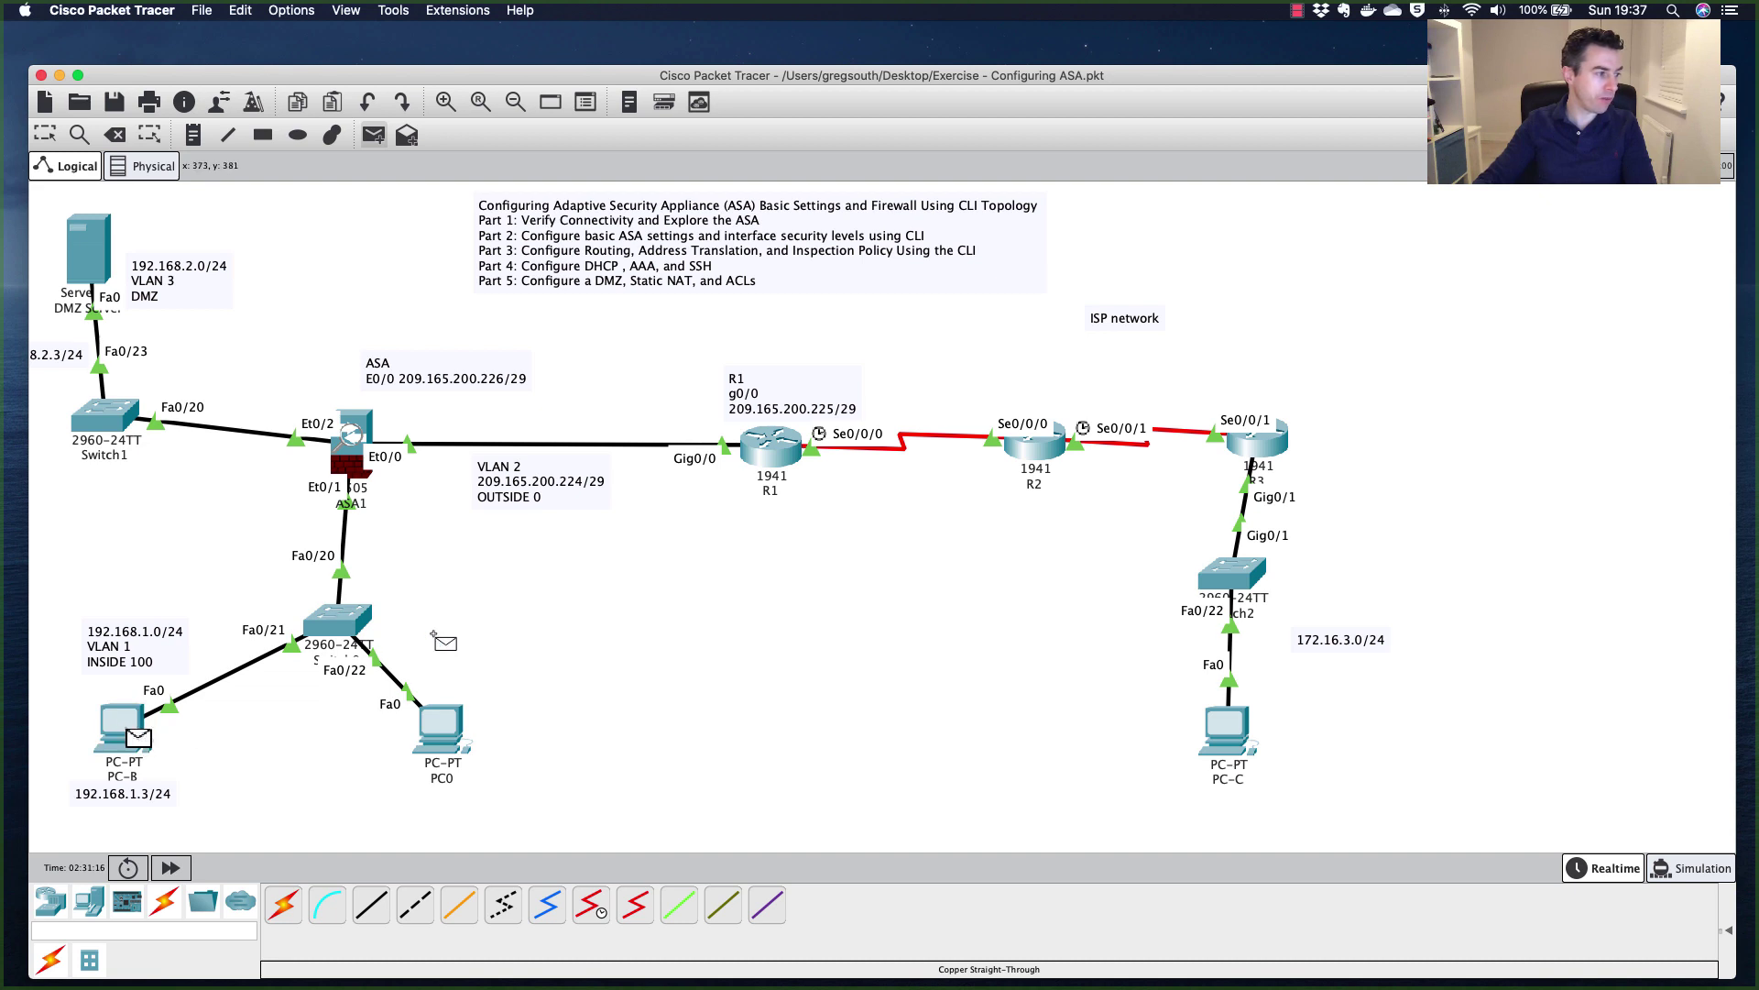
left_click(767, 448)
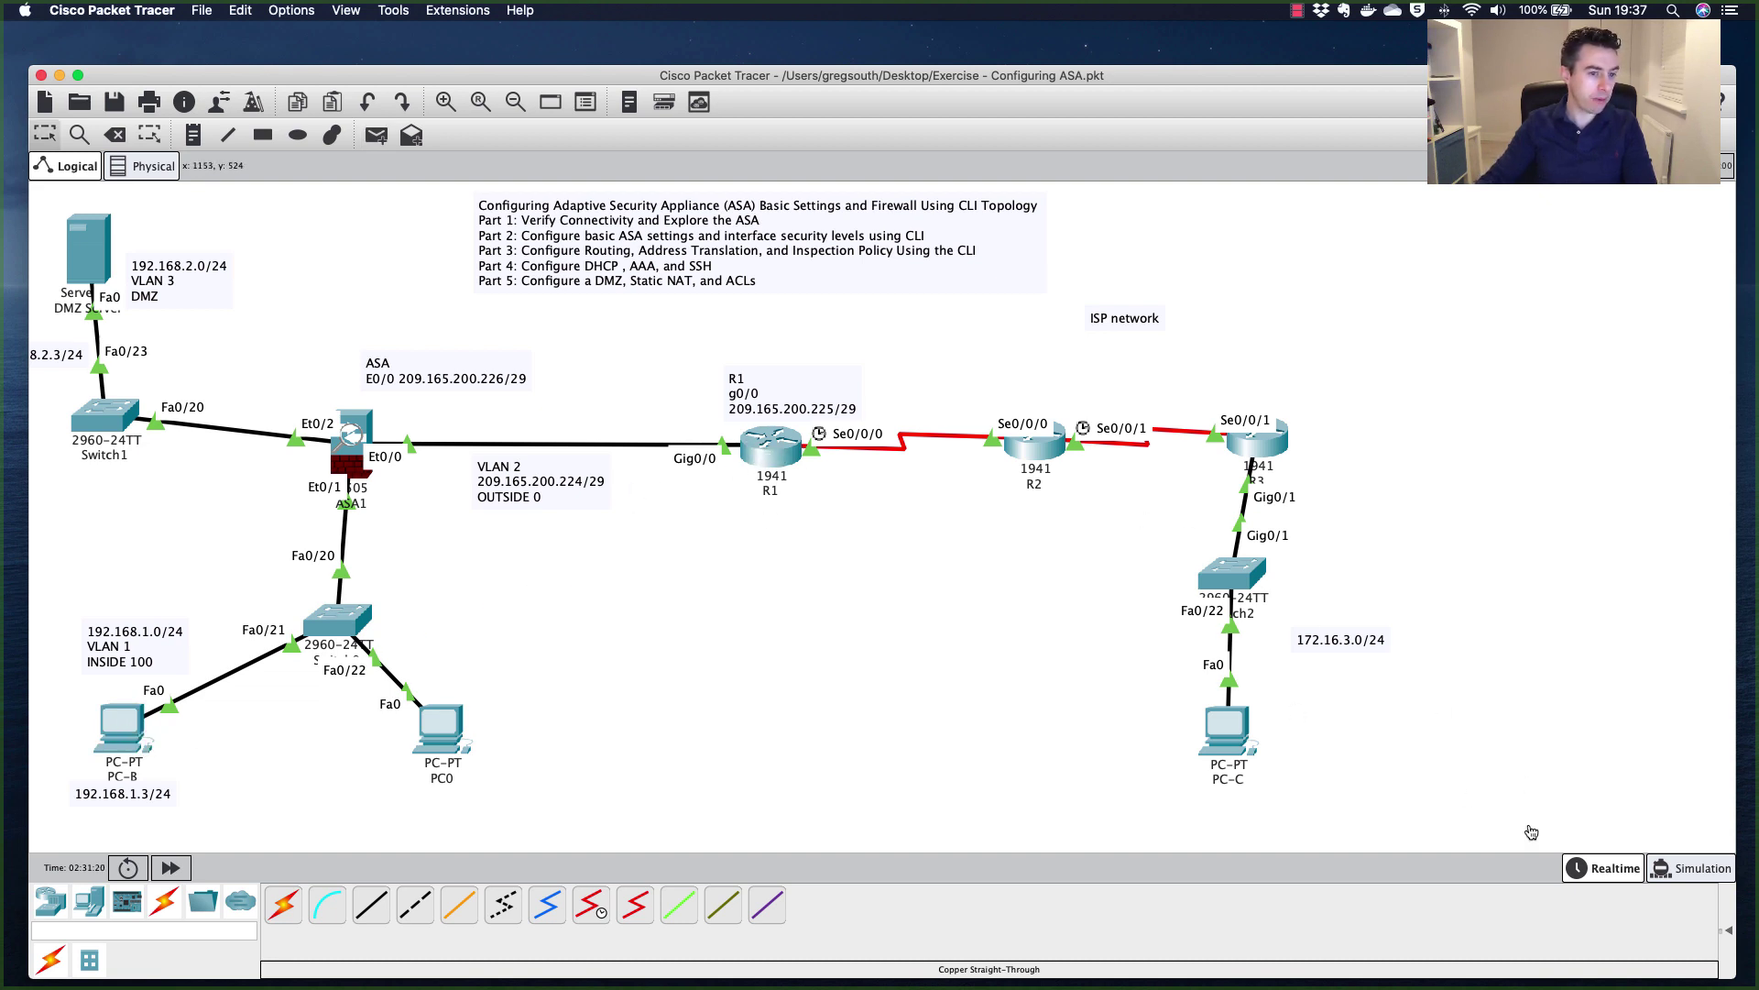
left_click_drag(1729, 923, 962, 926)
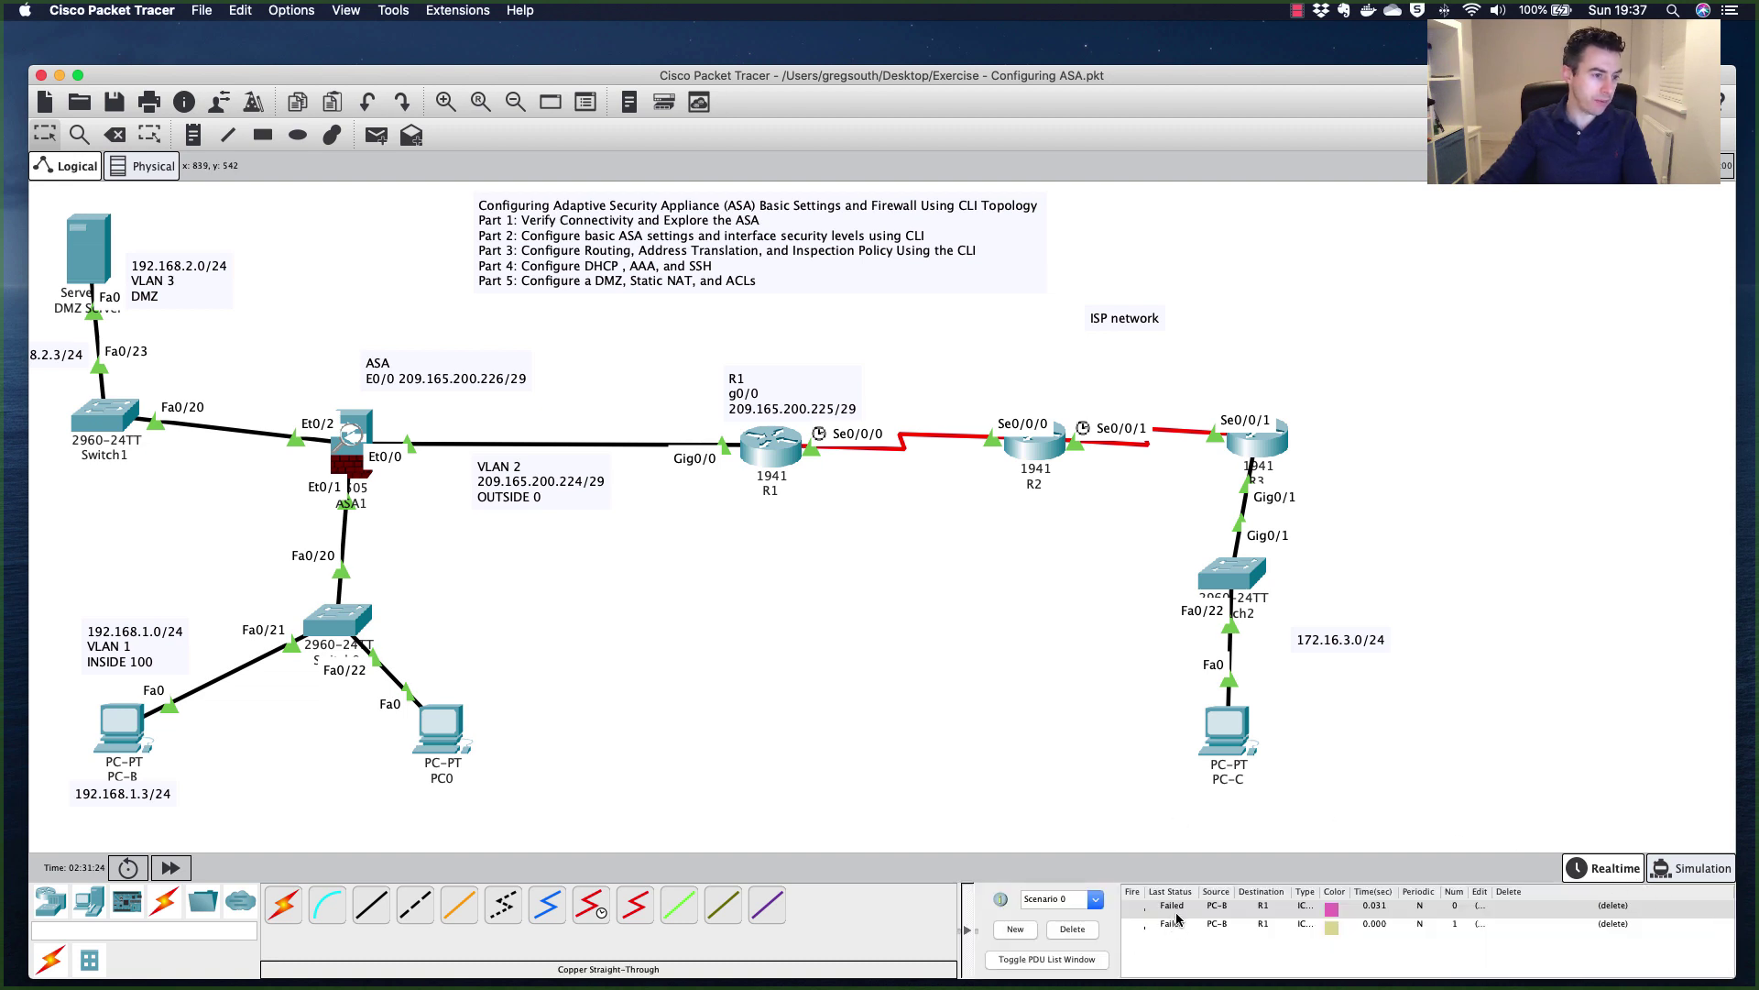
- Delete the current PDU scenario and switch to Simulation mode
left_click(1073, 929)
left_click(1692, 871)
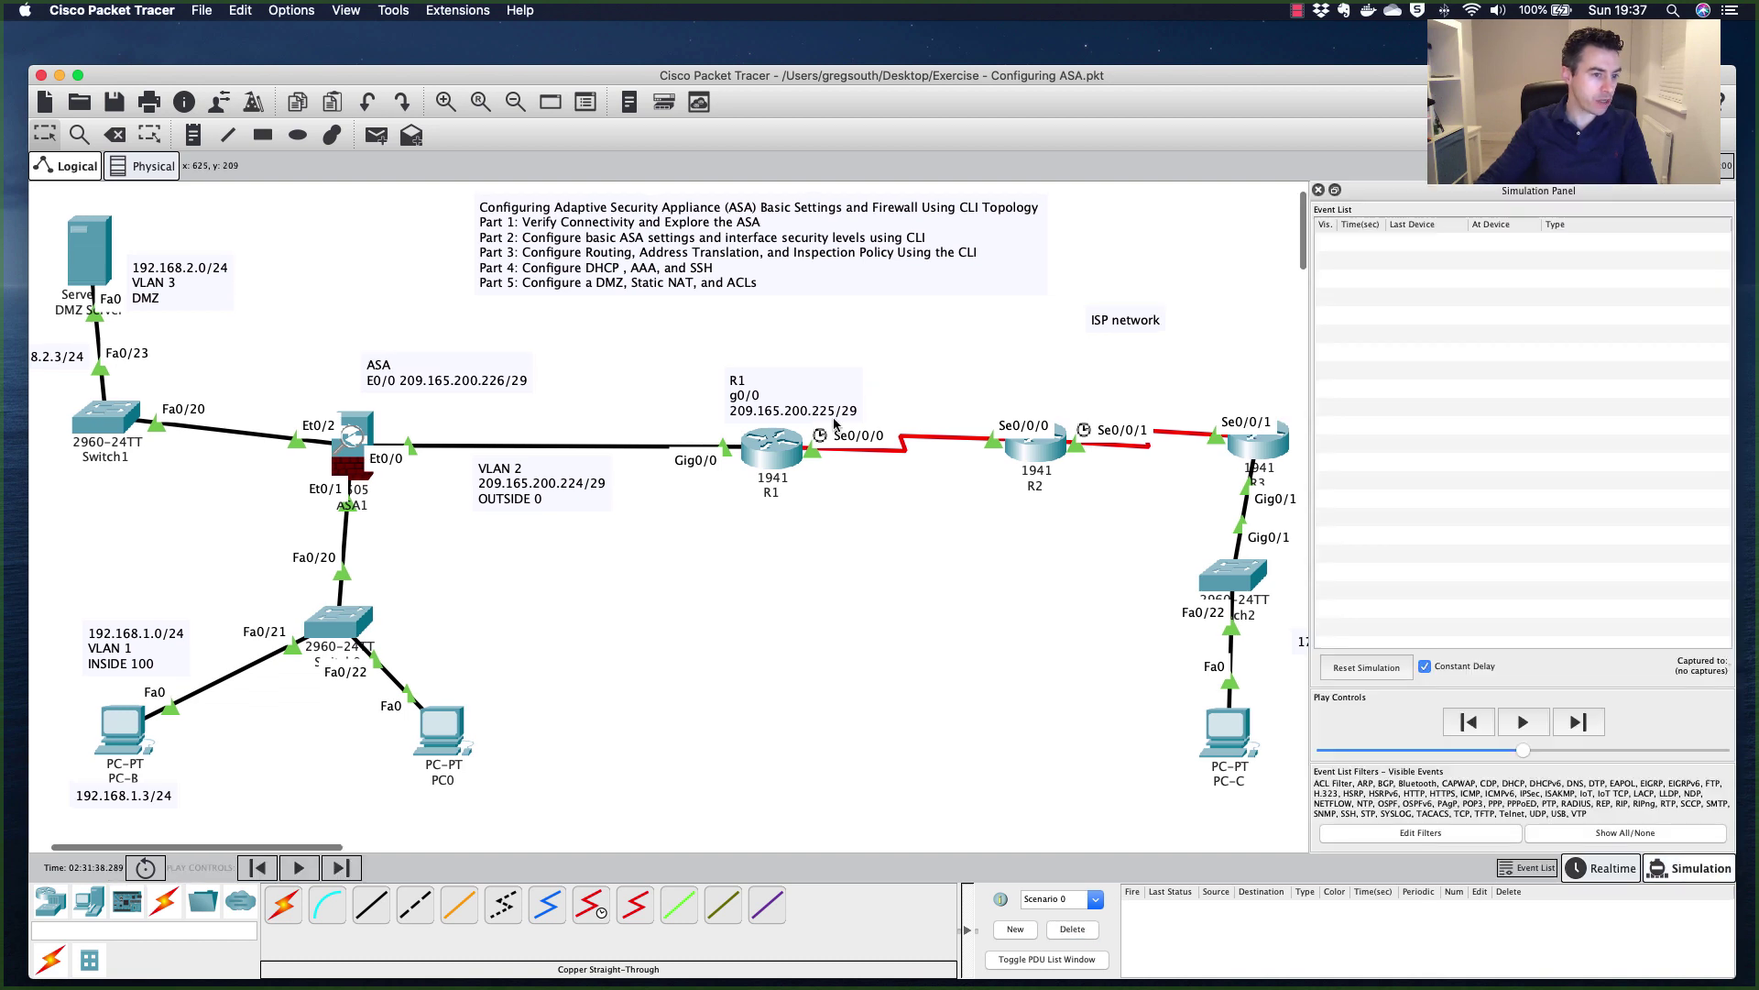
- Send a simple PDU from PC-B to R1 and advance the simulation one event to Switch0
left_click(376, 135)
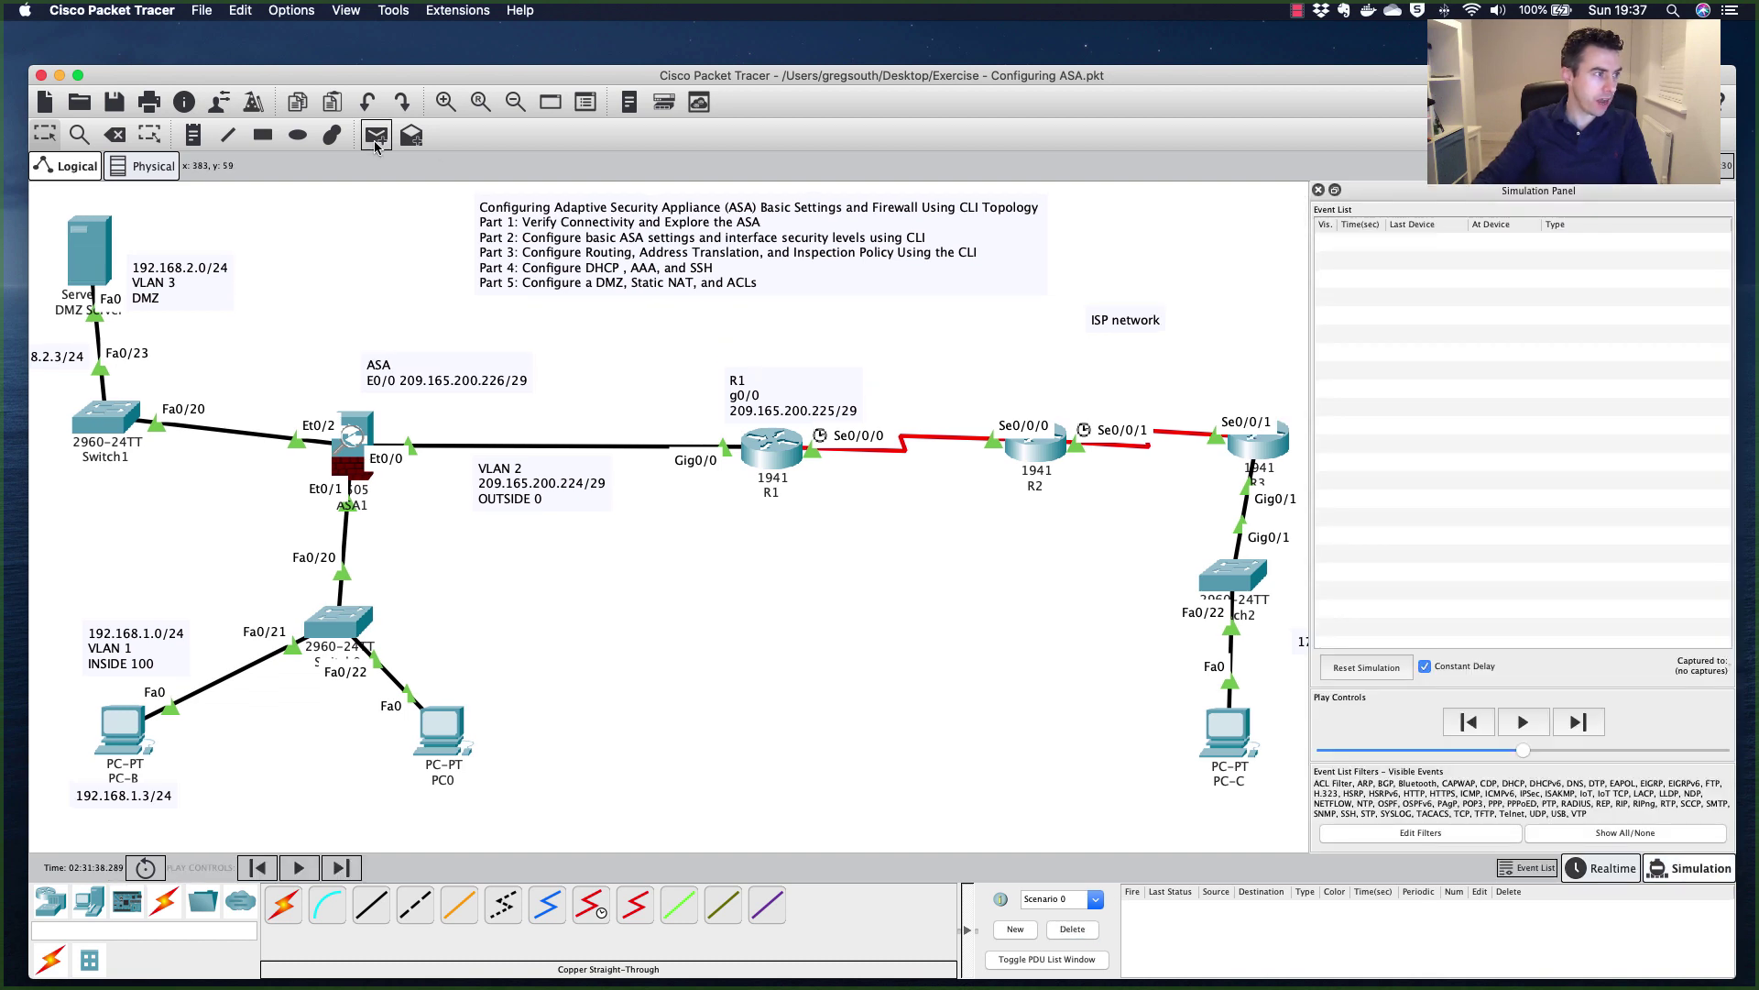
left_click(134, 768)
left_click(761, 451)
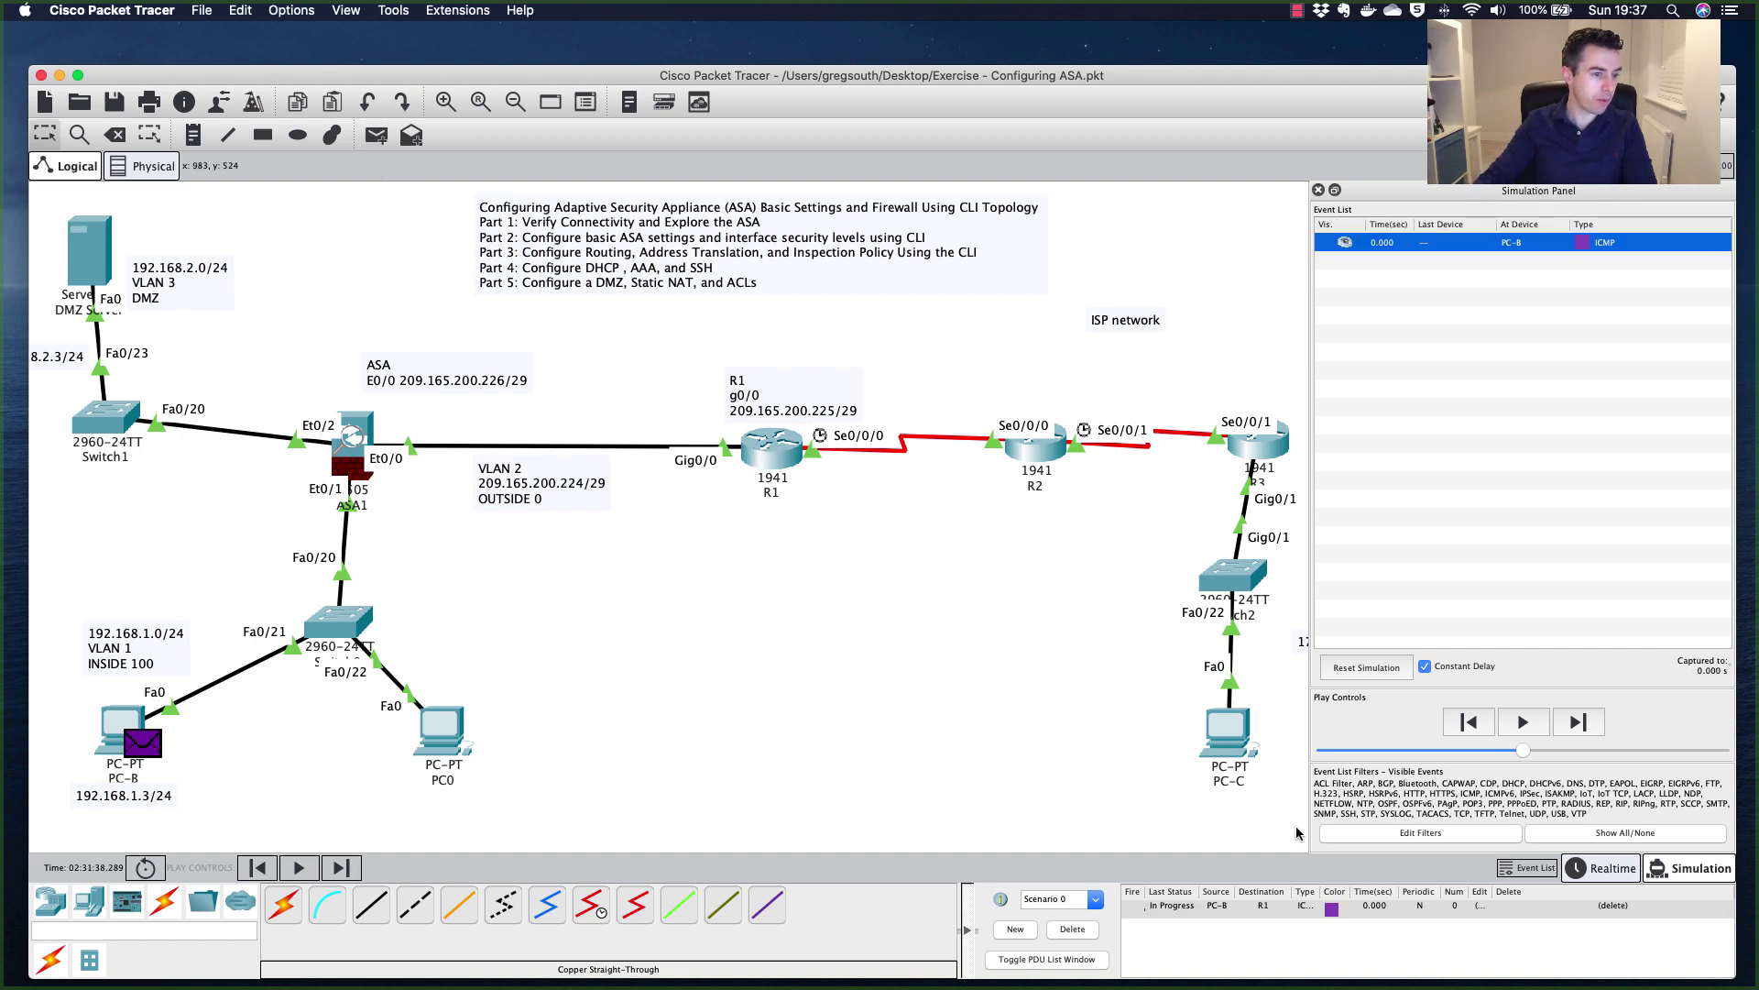
left_click(1586, 725)
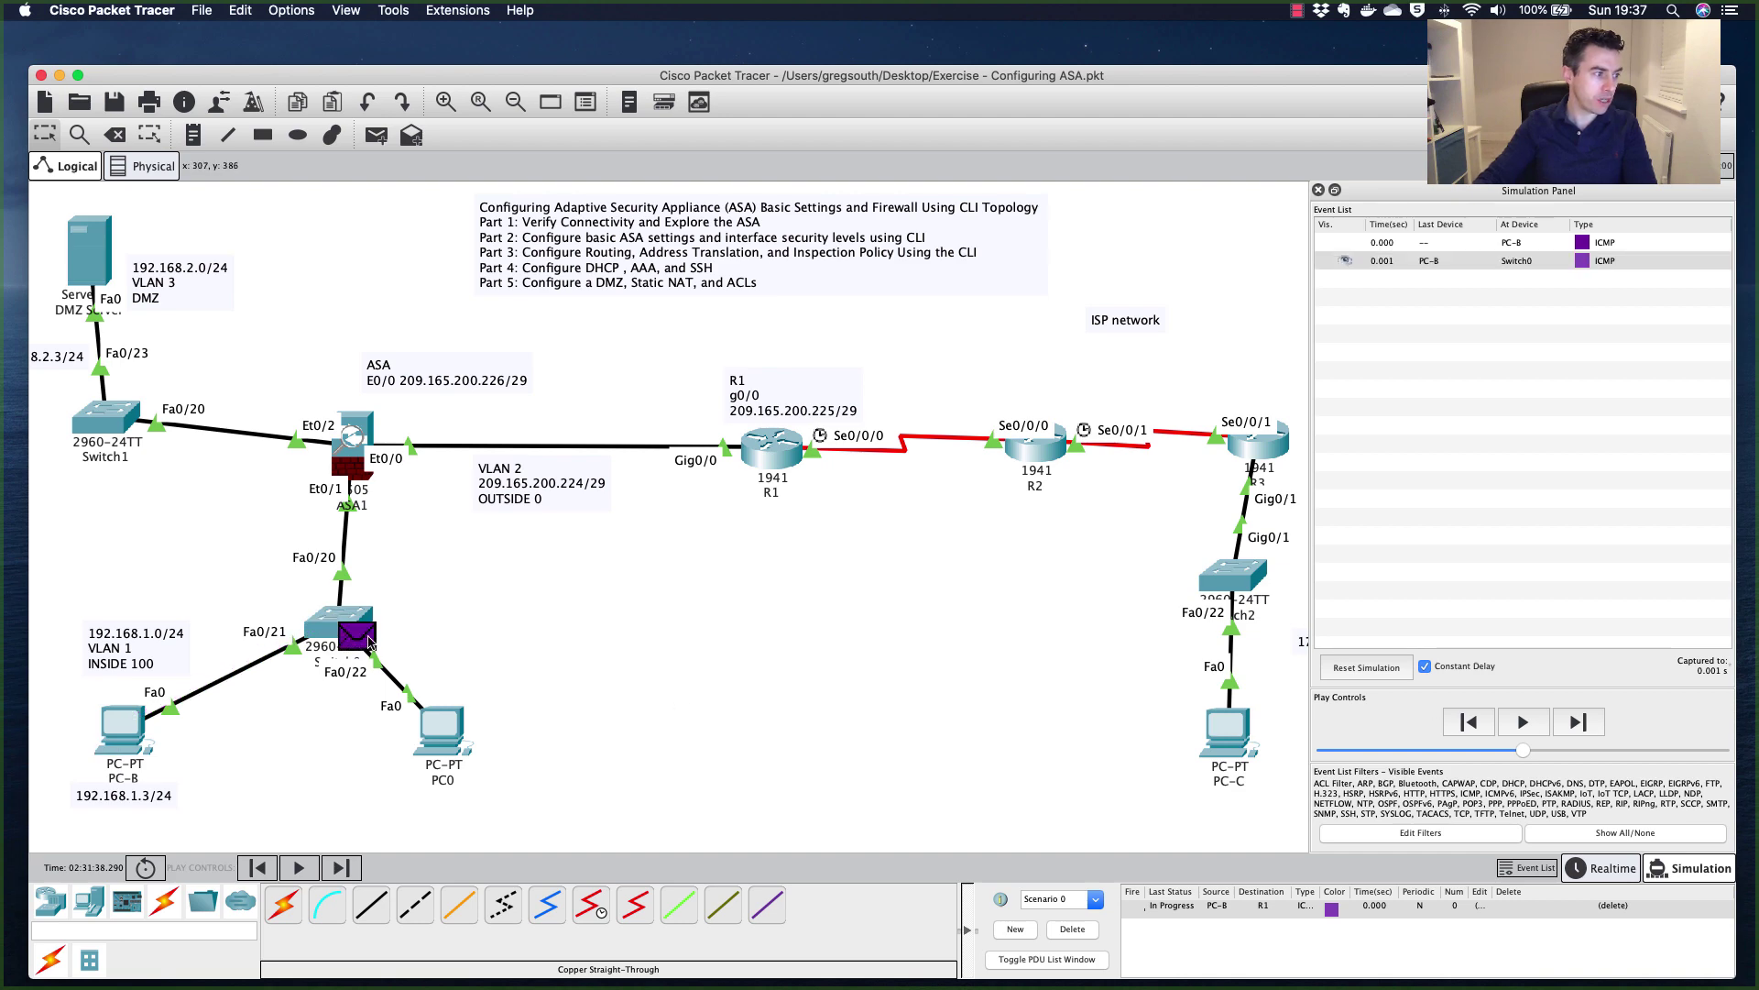
- Inspect the inbound PDU details at Switch0, highlighting the source and destination IP addresses, and close the PDU window
left_click(358, 635)
left_click(854, 283)
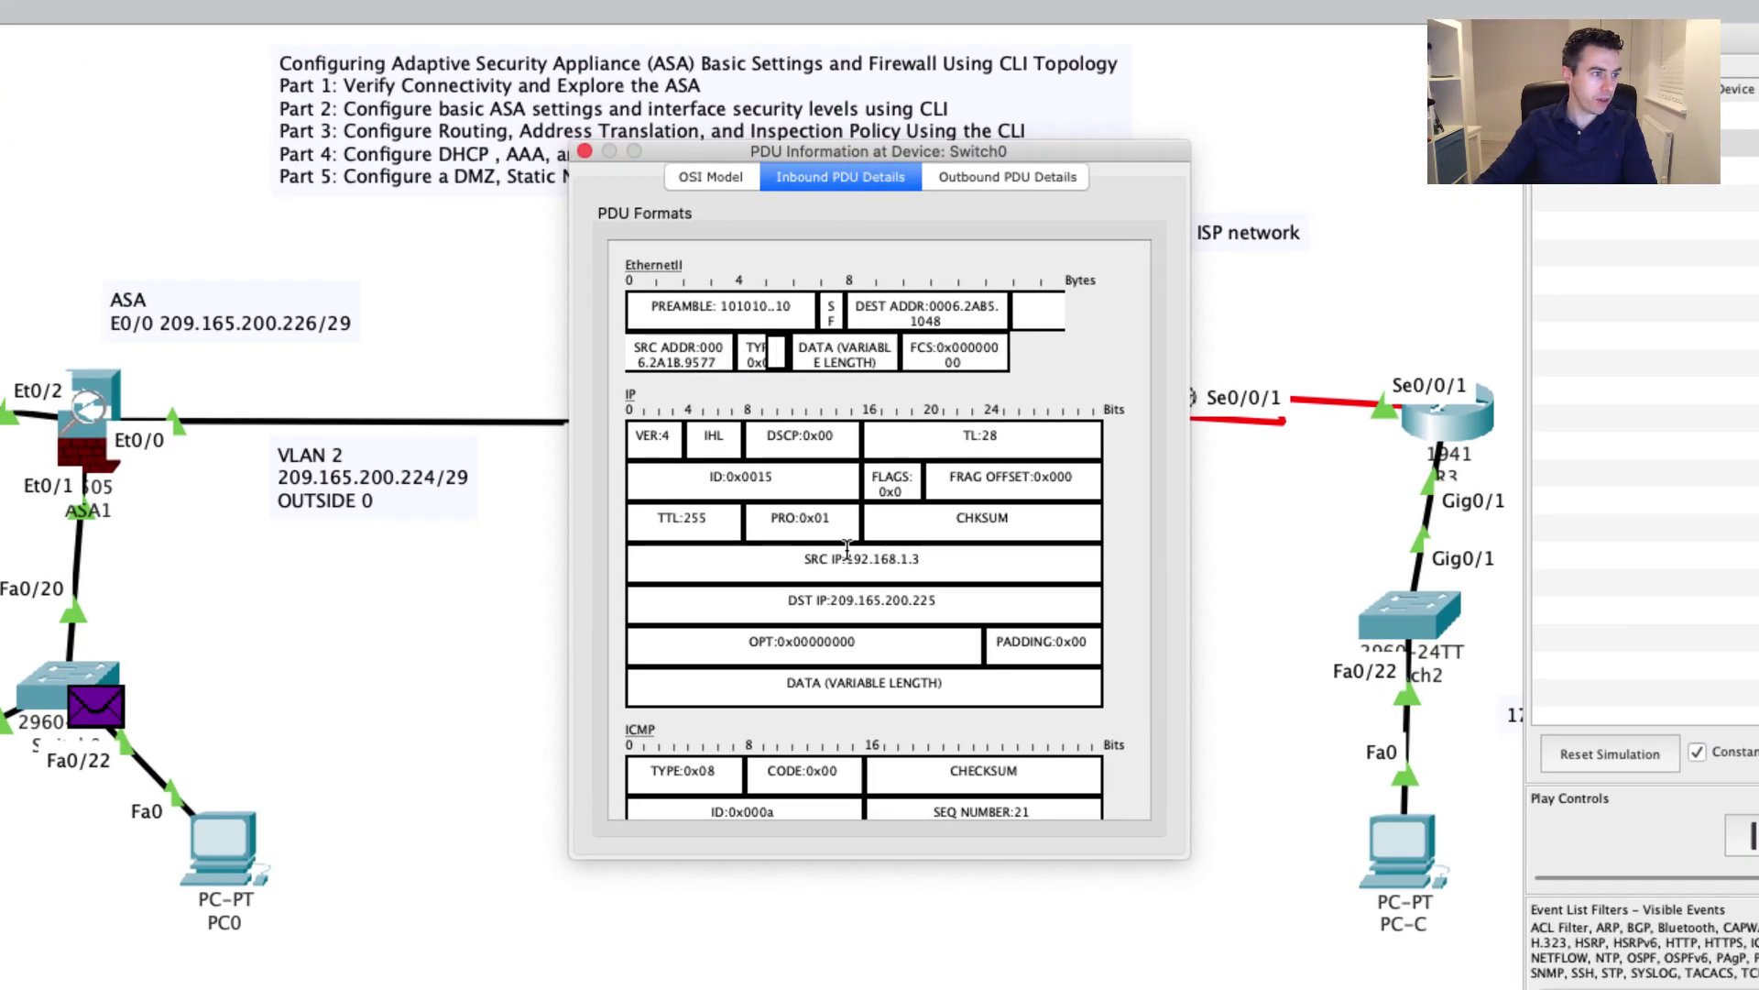
left_click_drag(926, 559, 804, 559)
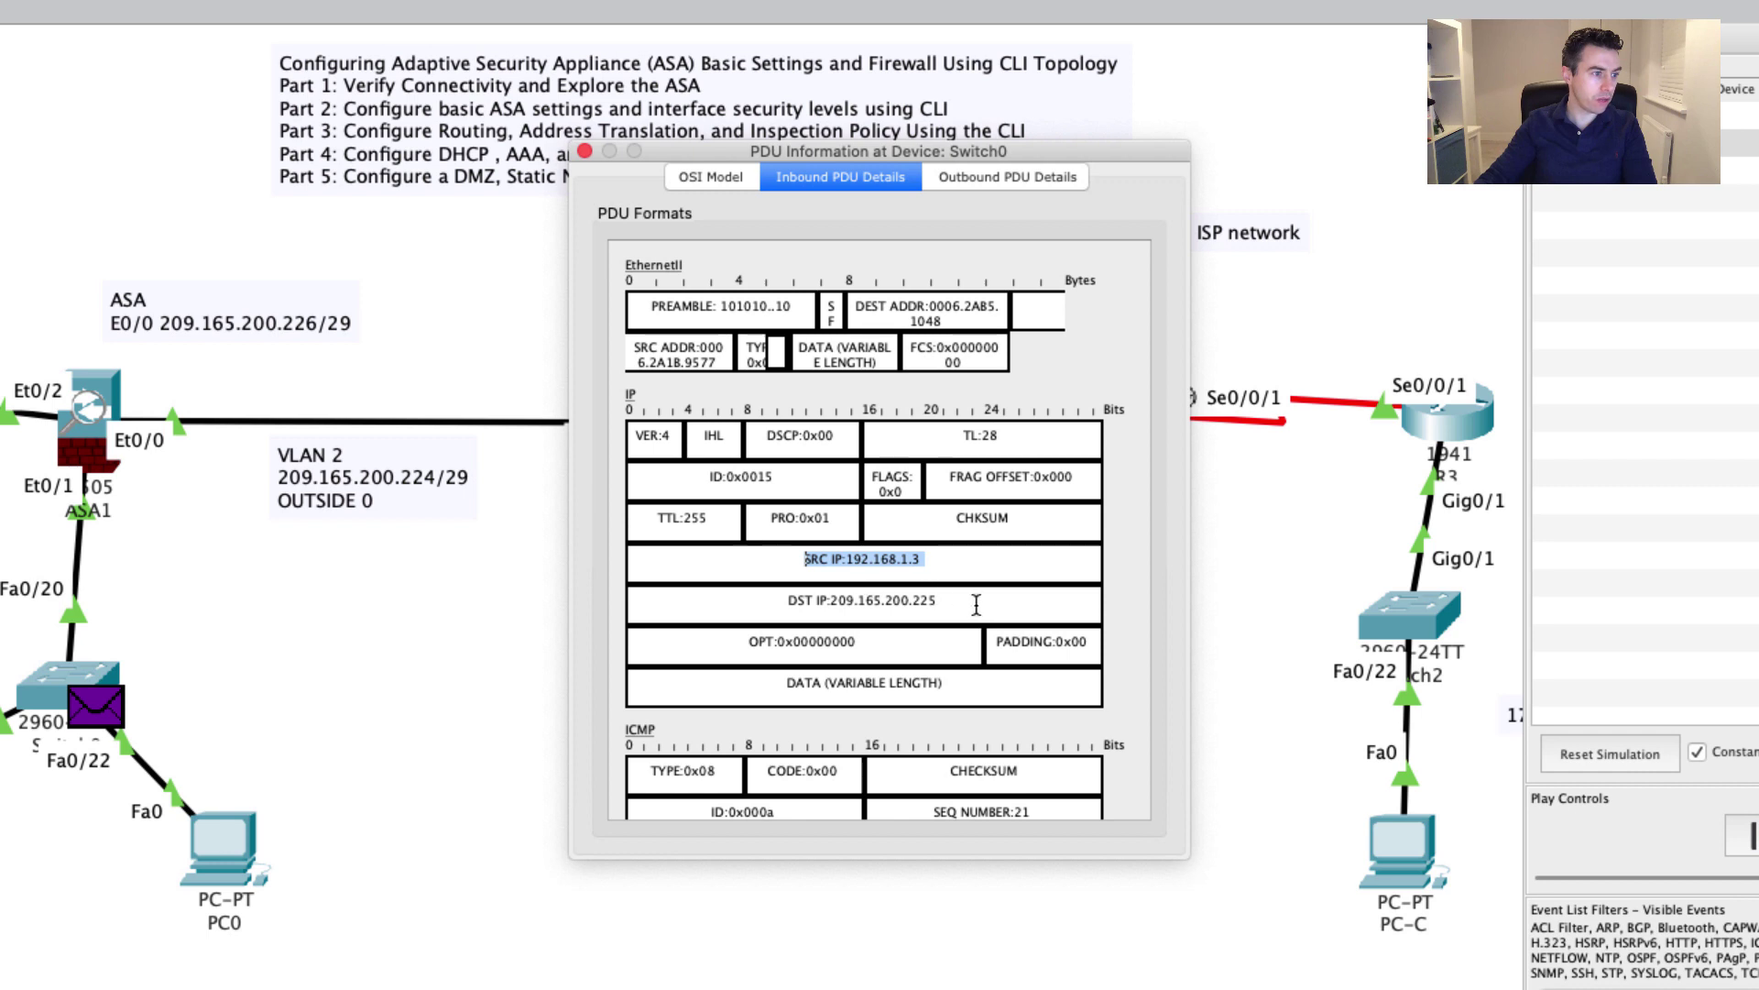
left_click_drag(942, 601, 667, 594)
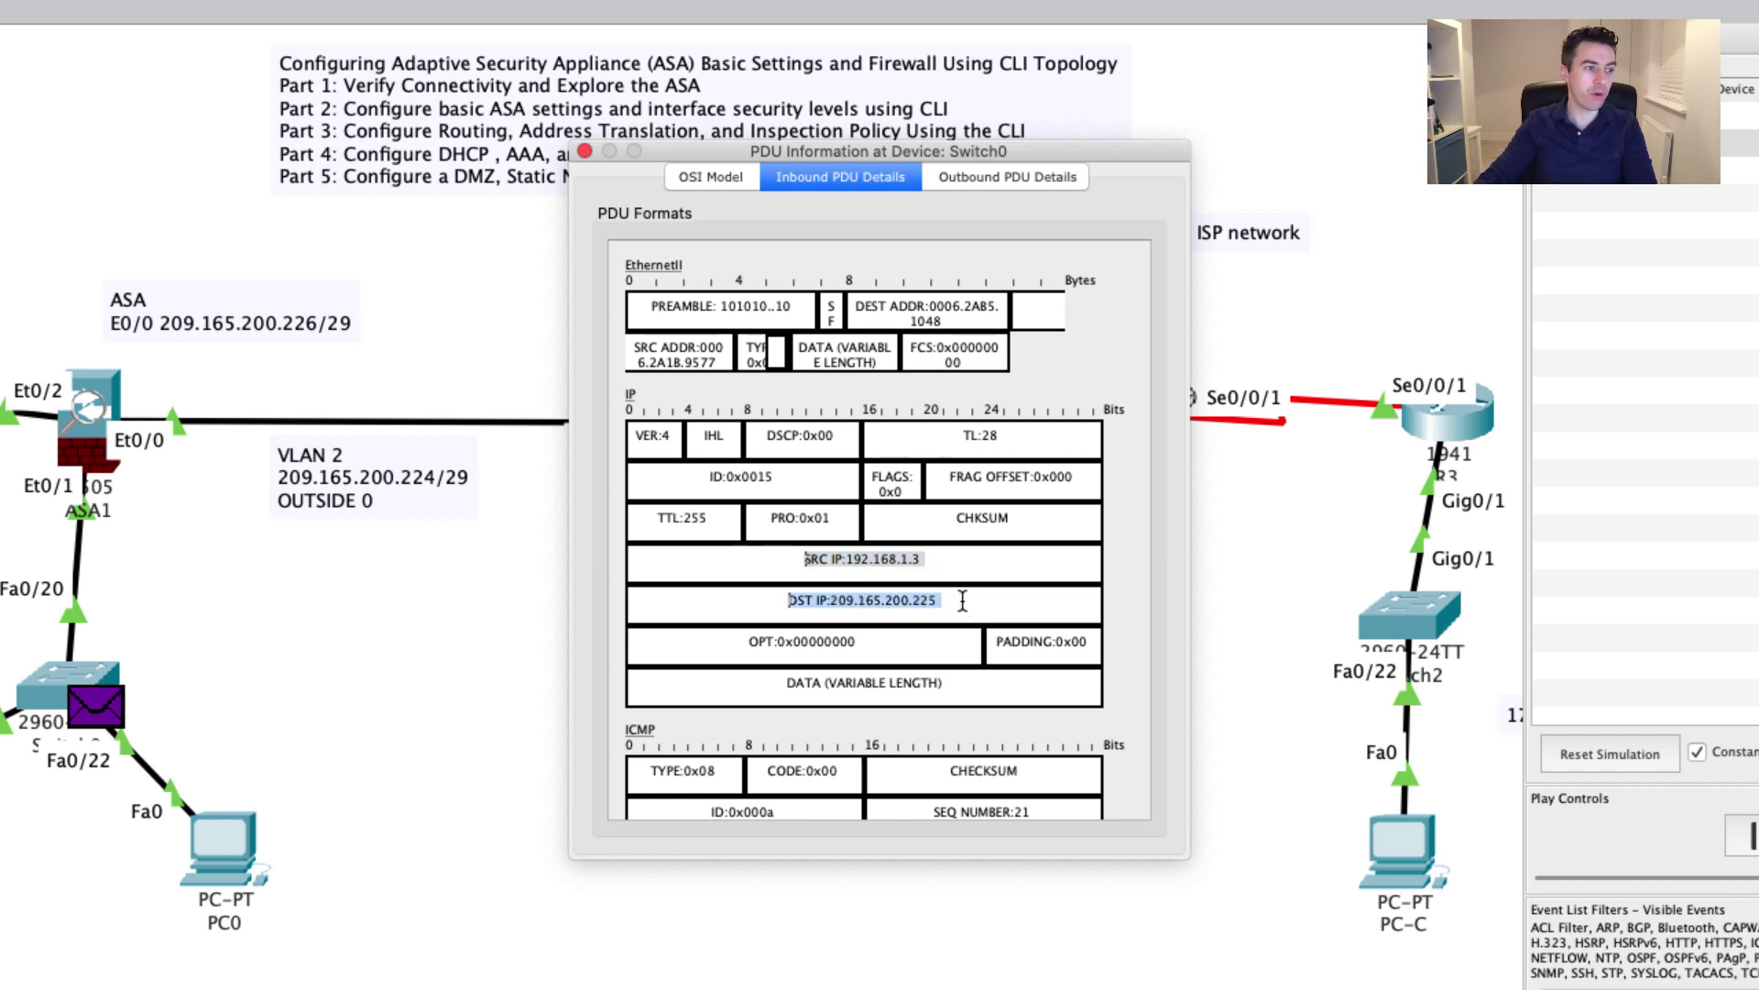
left_click(585, 150)
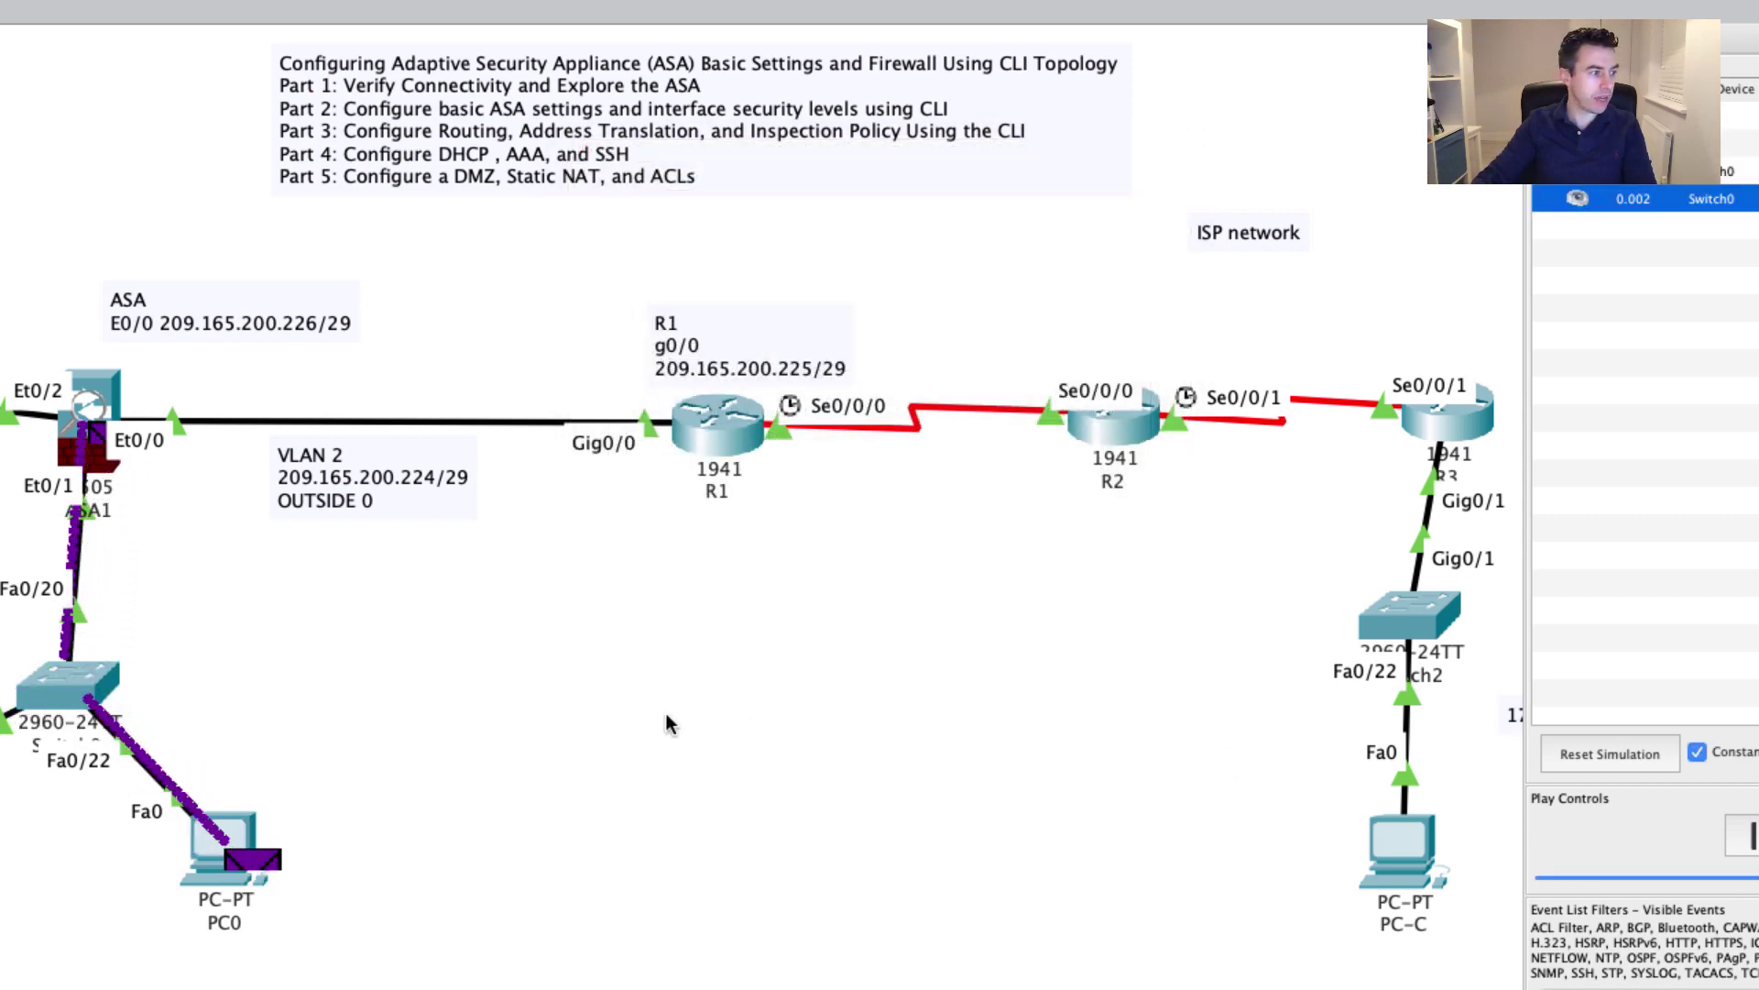
- Compare the inbound and outbound details of the PDU at ASA1, highlighting the source IP in the outbound packet
left_click(101, 453)
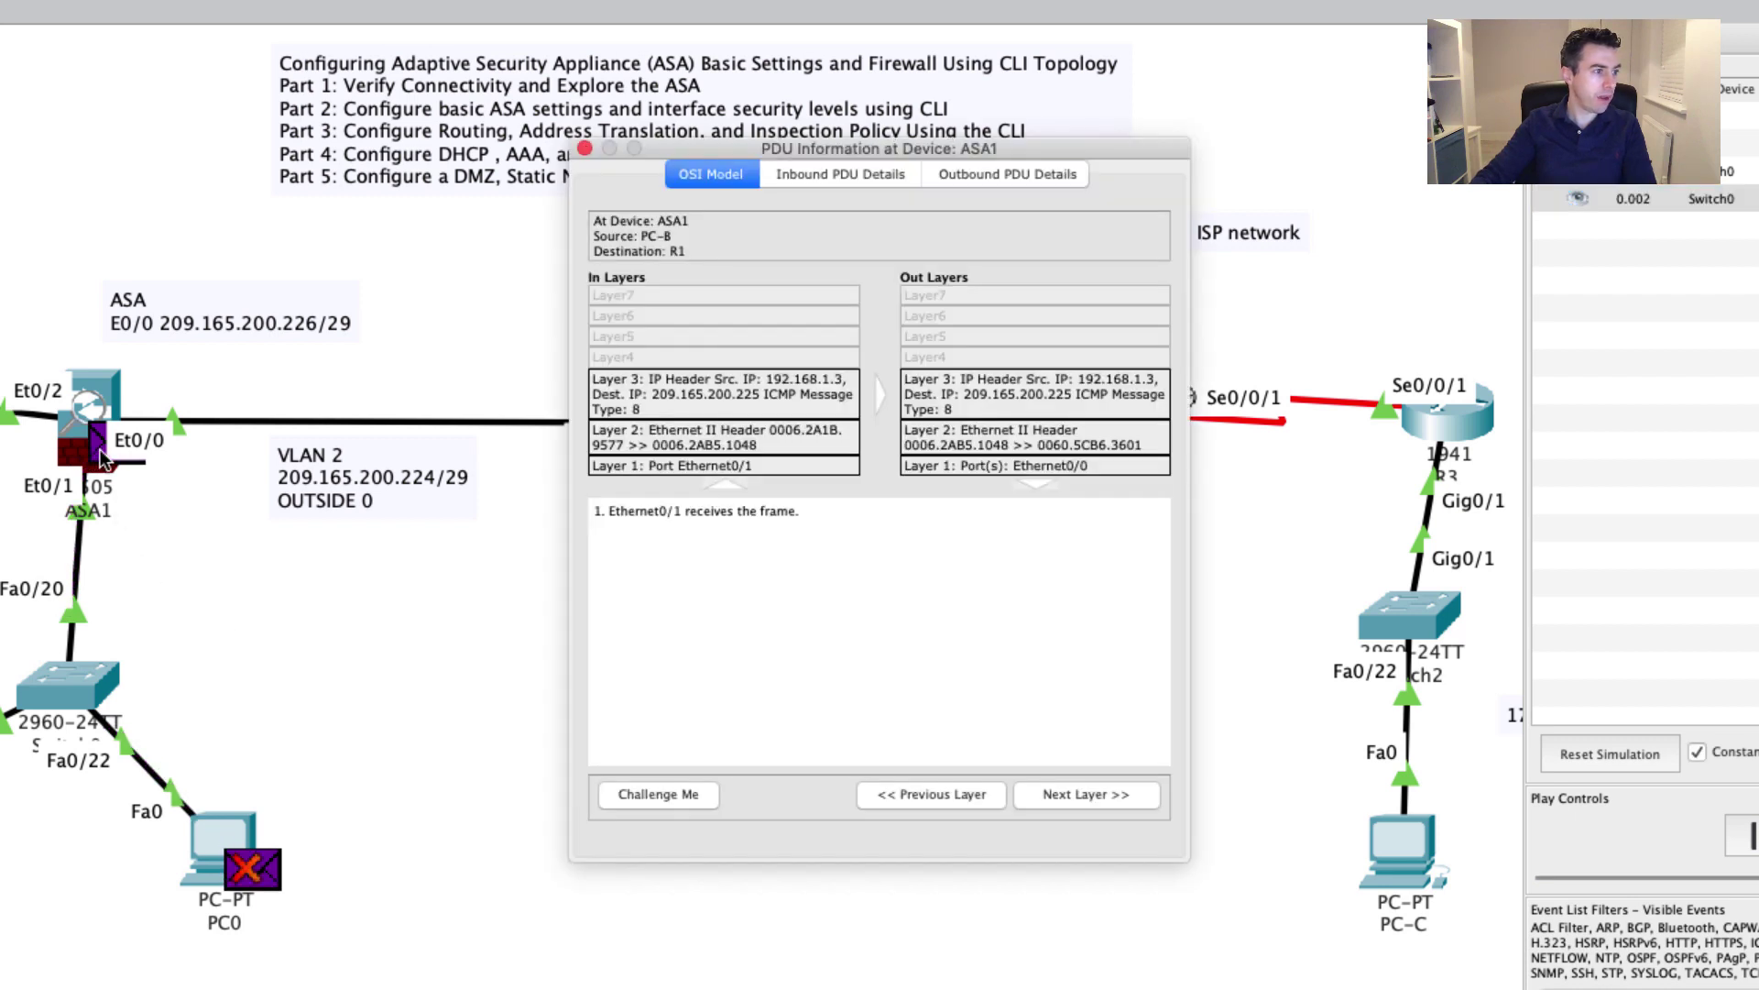
left_click(850, 178)
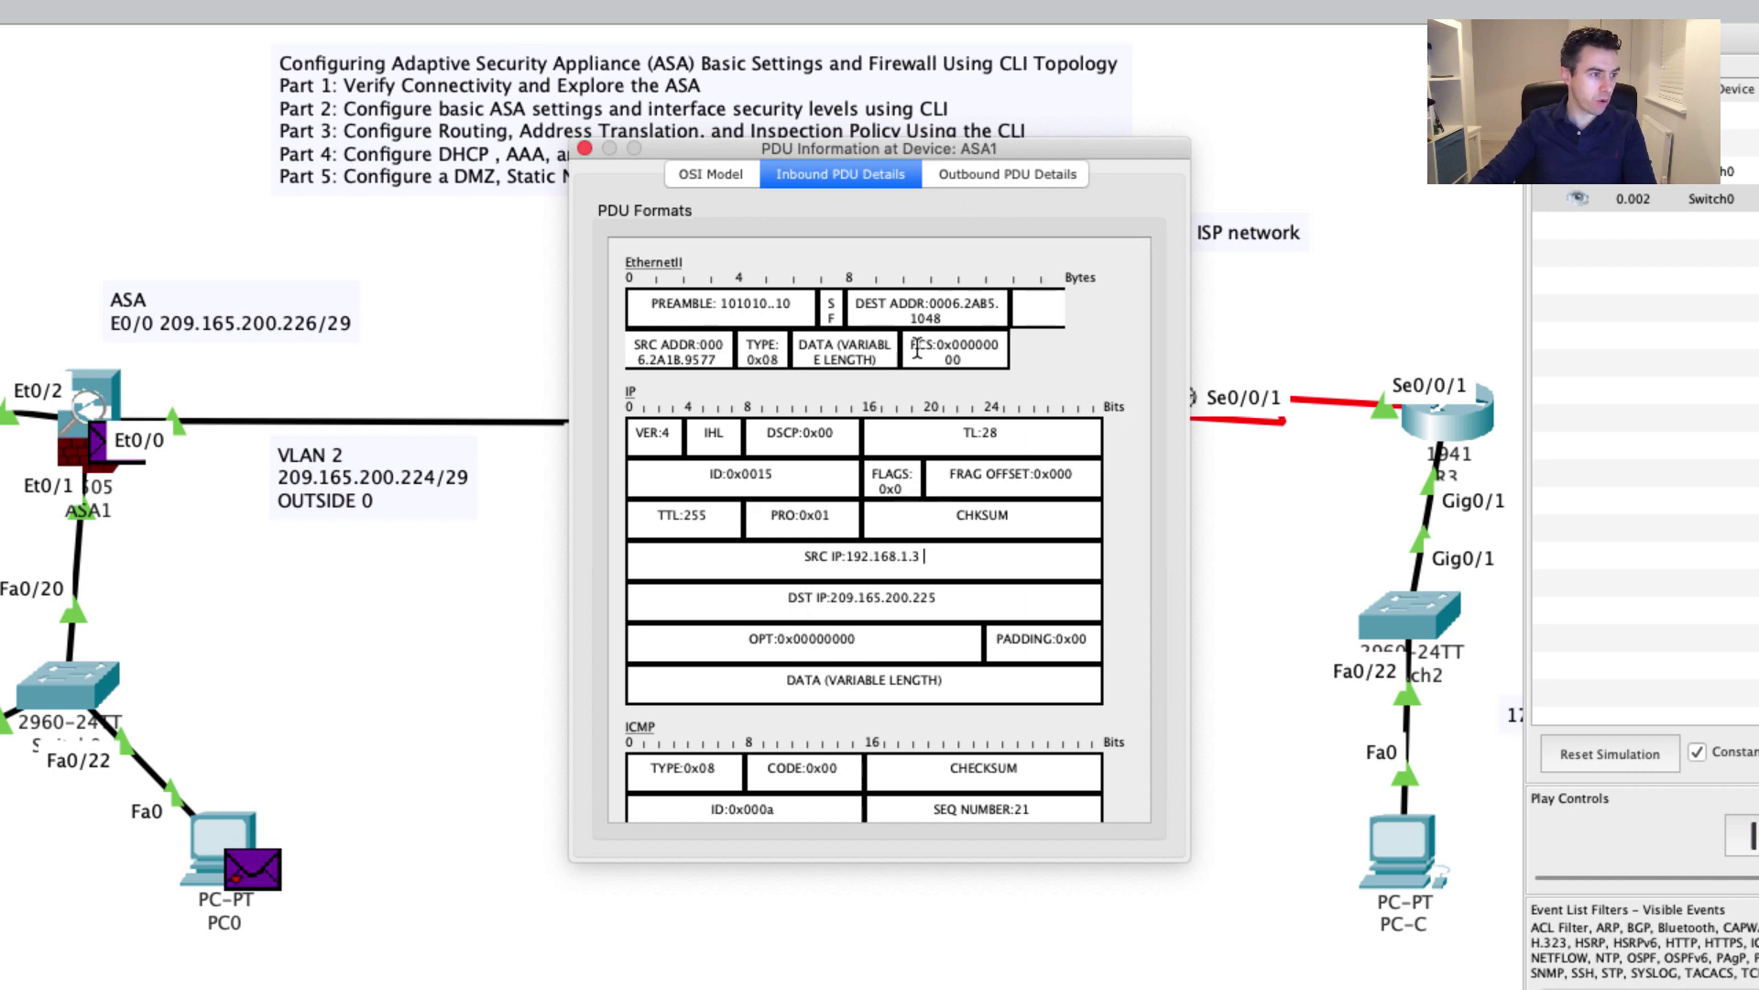
left_click(977, 192)
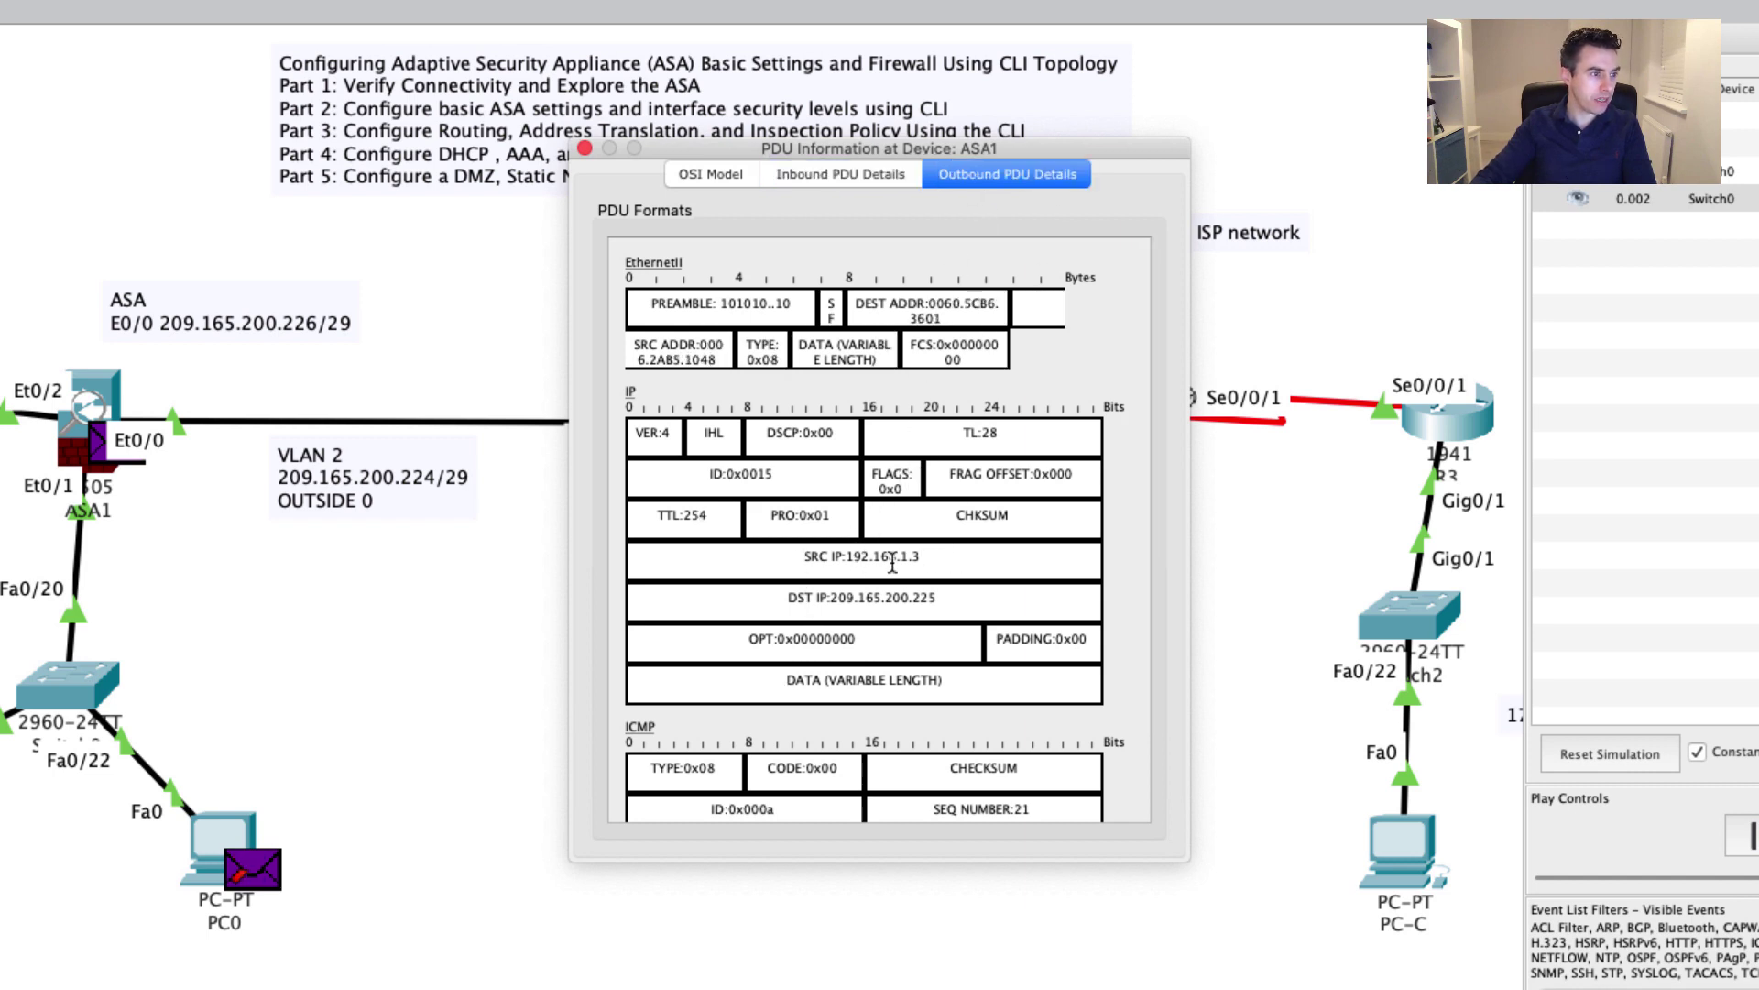
left_click_drag(953, 556, 758, 550)
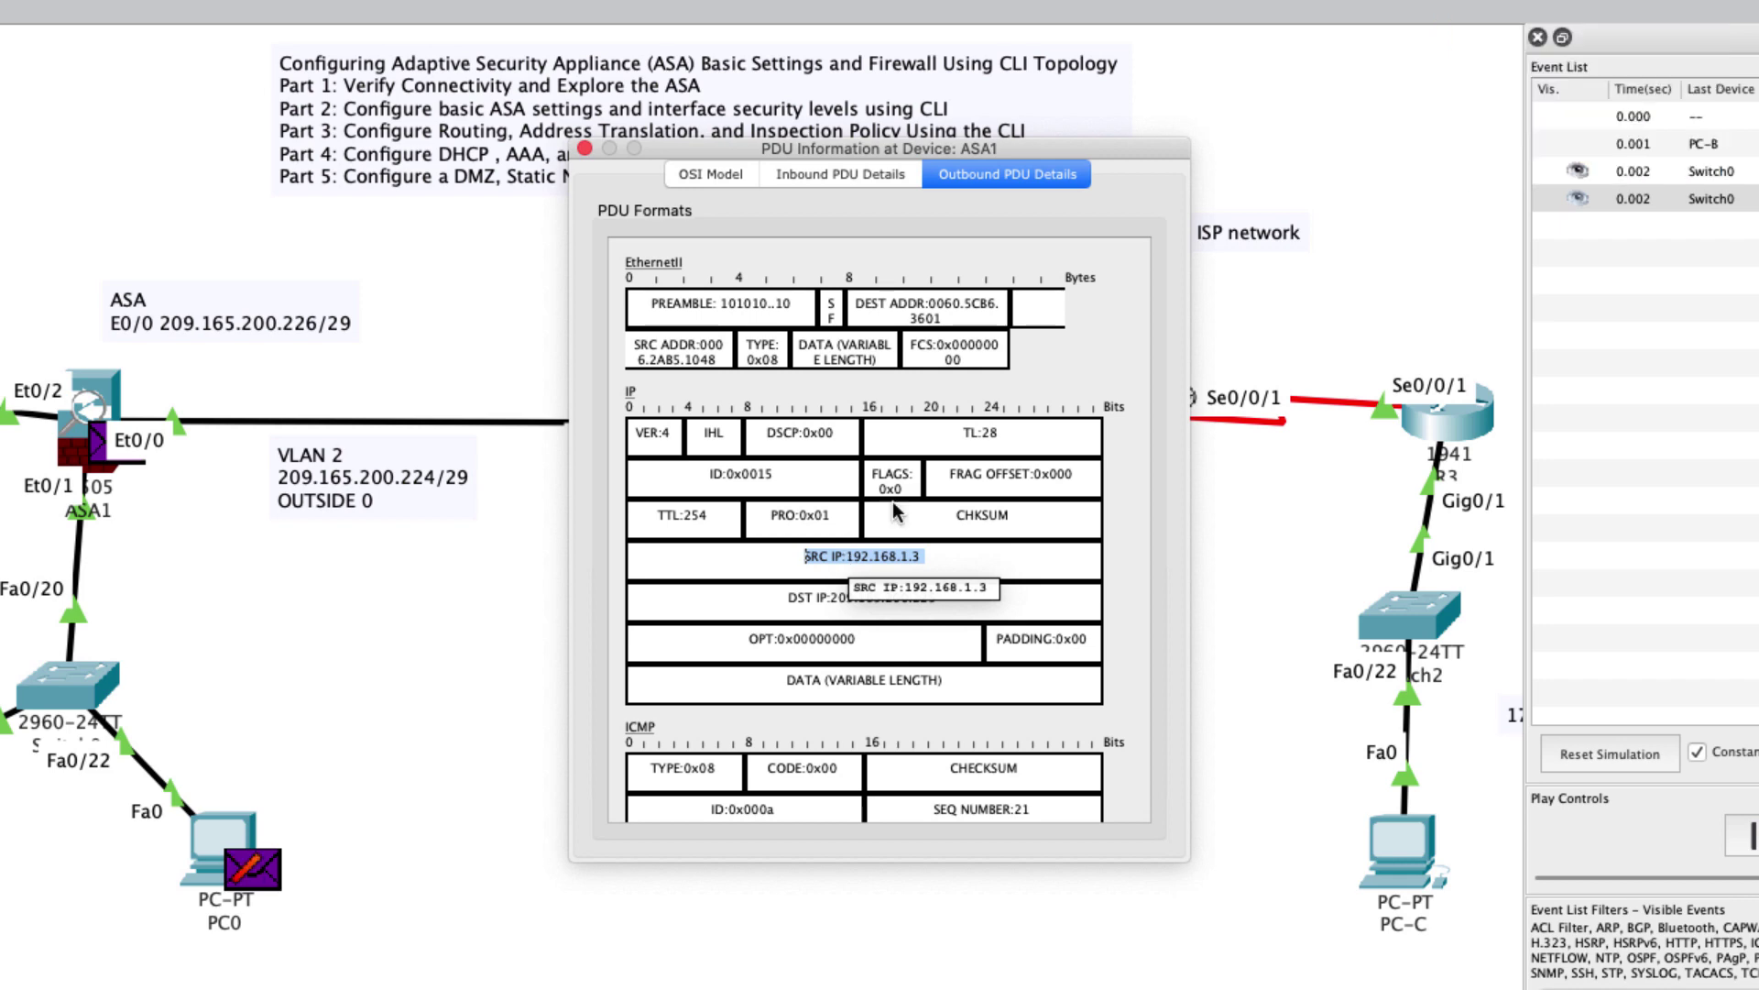
- Move the ASA1 PDU window clear of R1, re-examine the outbound source IP against the packet at R1, and close the window
left_click_drag(706, 152, 1012, 320)
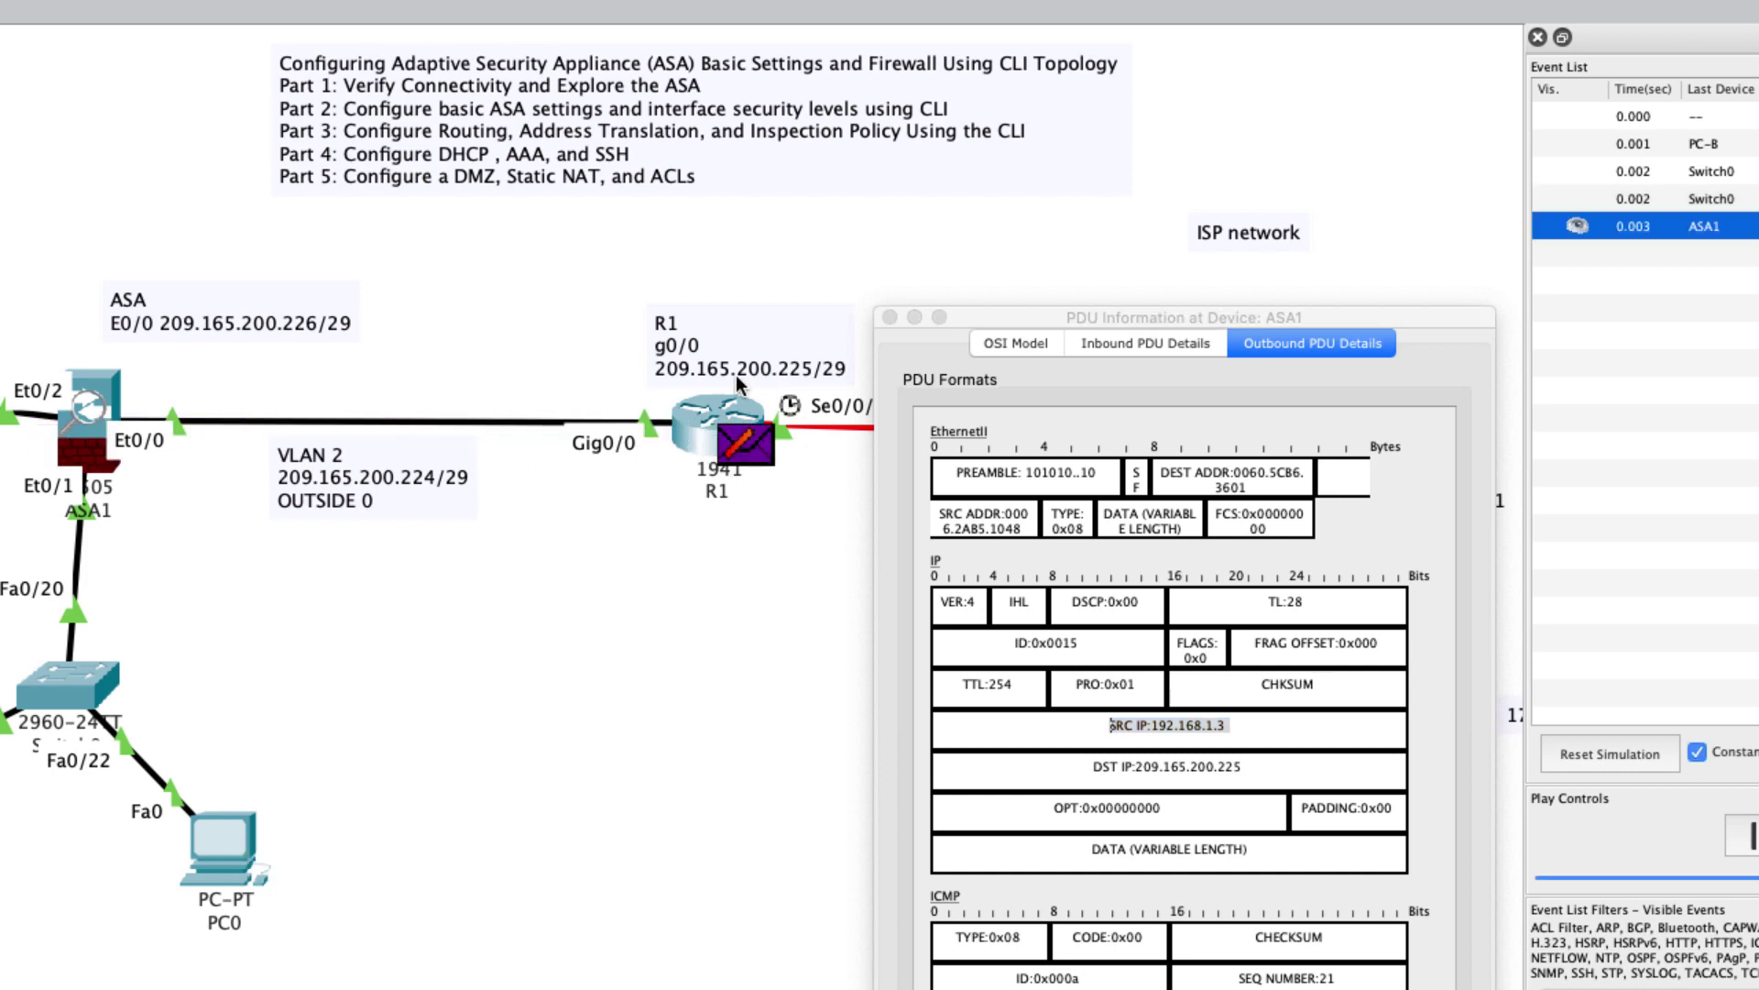
mouse_move(720, 417)
left_click(1239, 728)
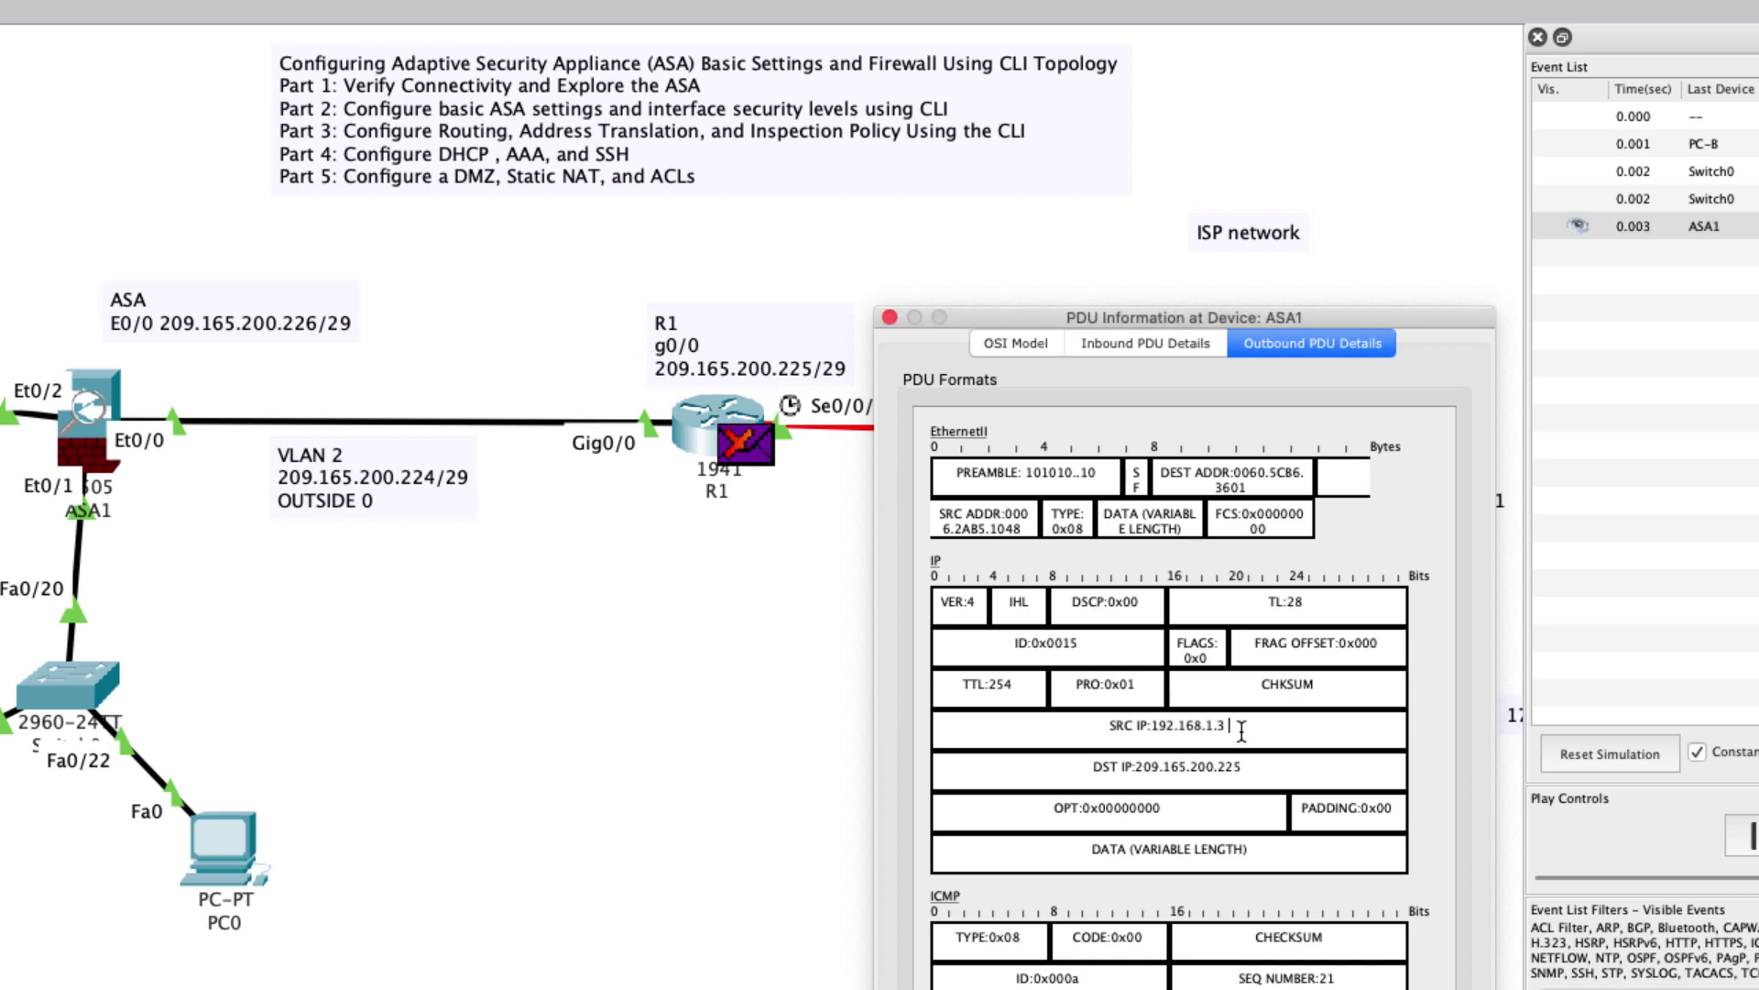
left_click_drag(1233, 728, 1091, 721)
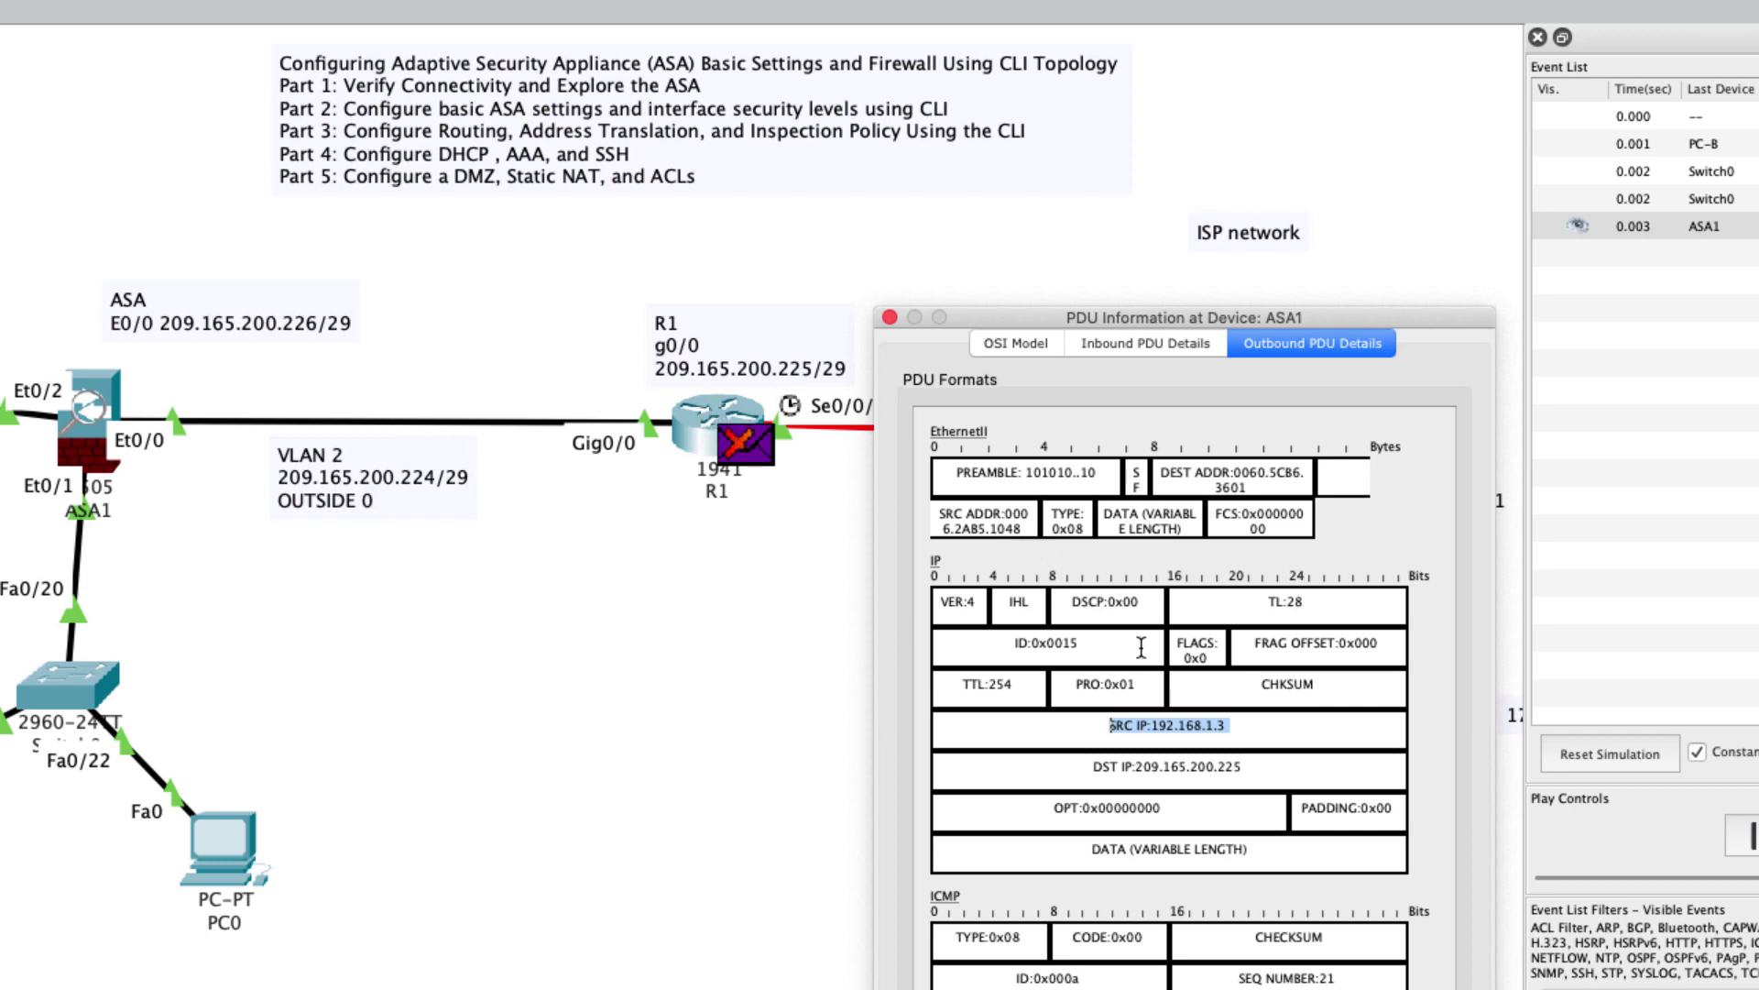
left_click(1264, 730)
left_click_drag(1265, 729, 1092, 729)
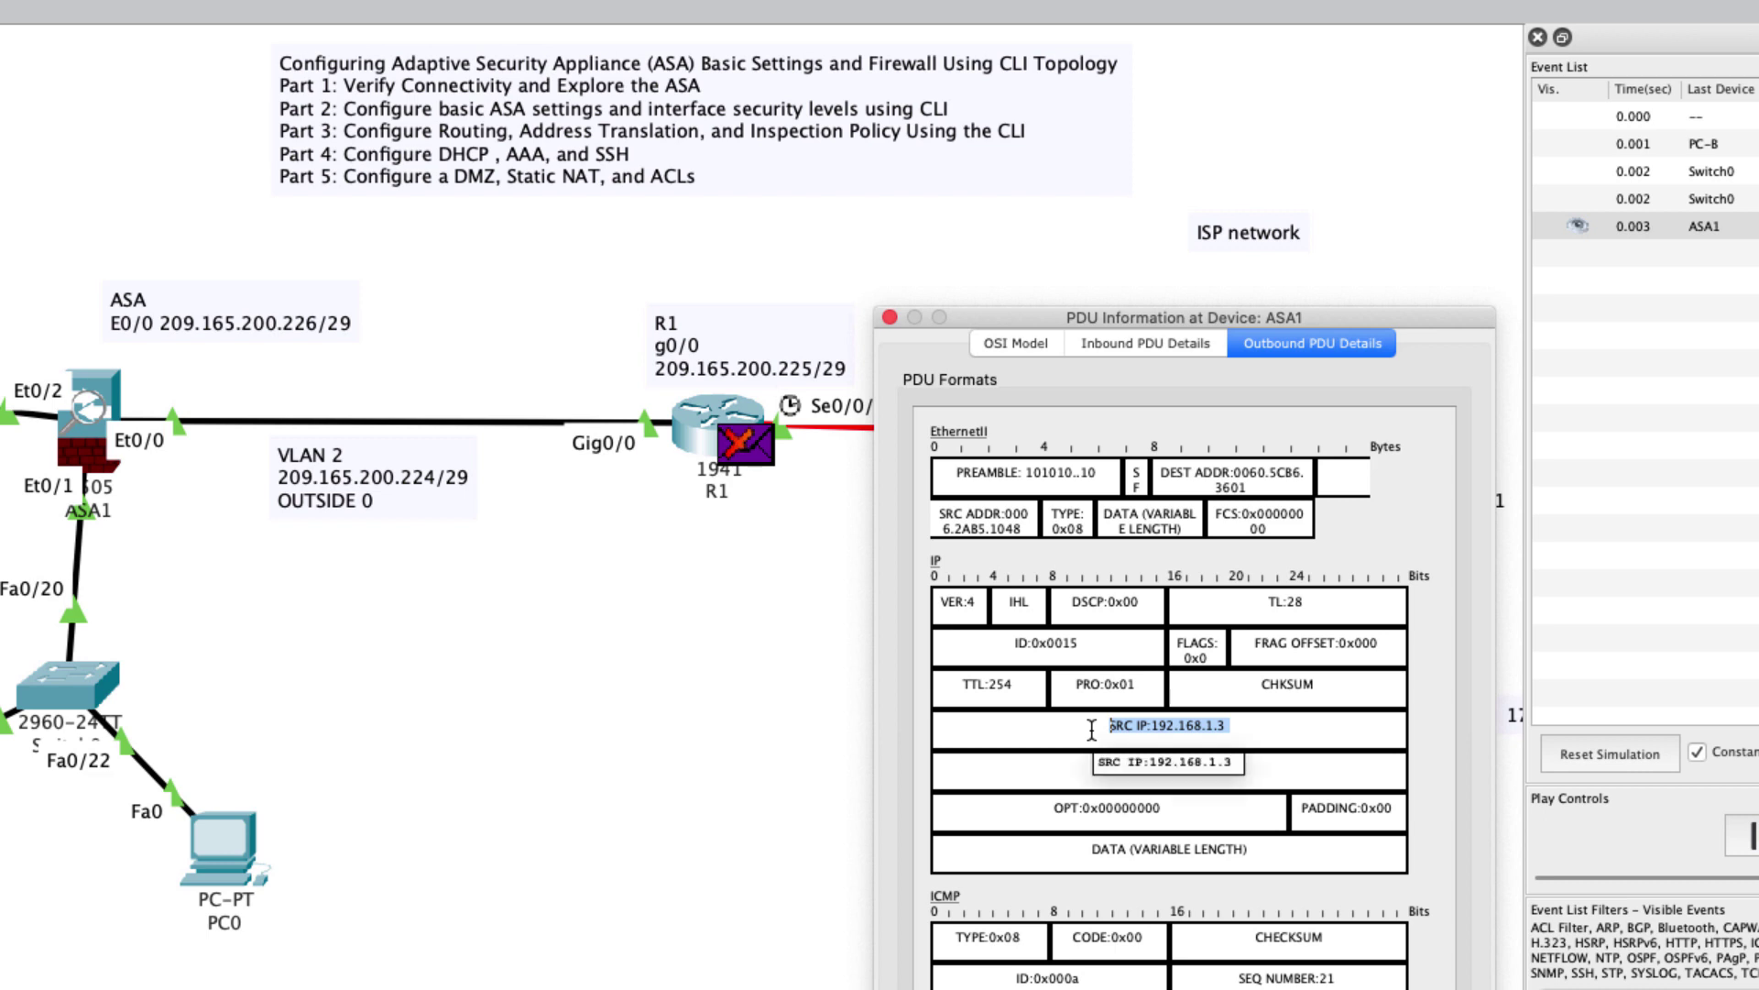
left_click(685, 554)
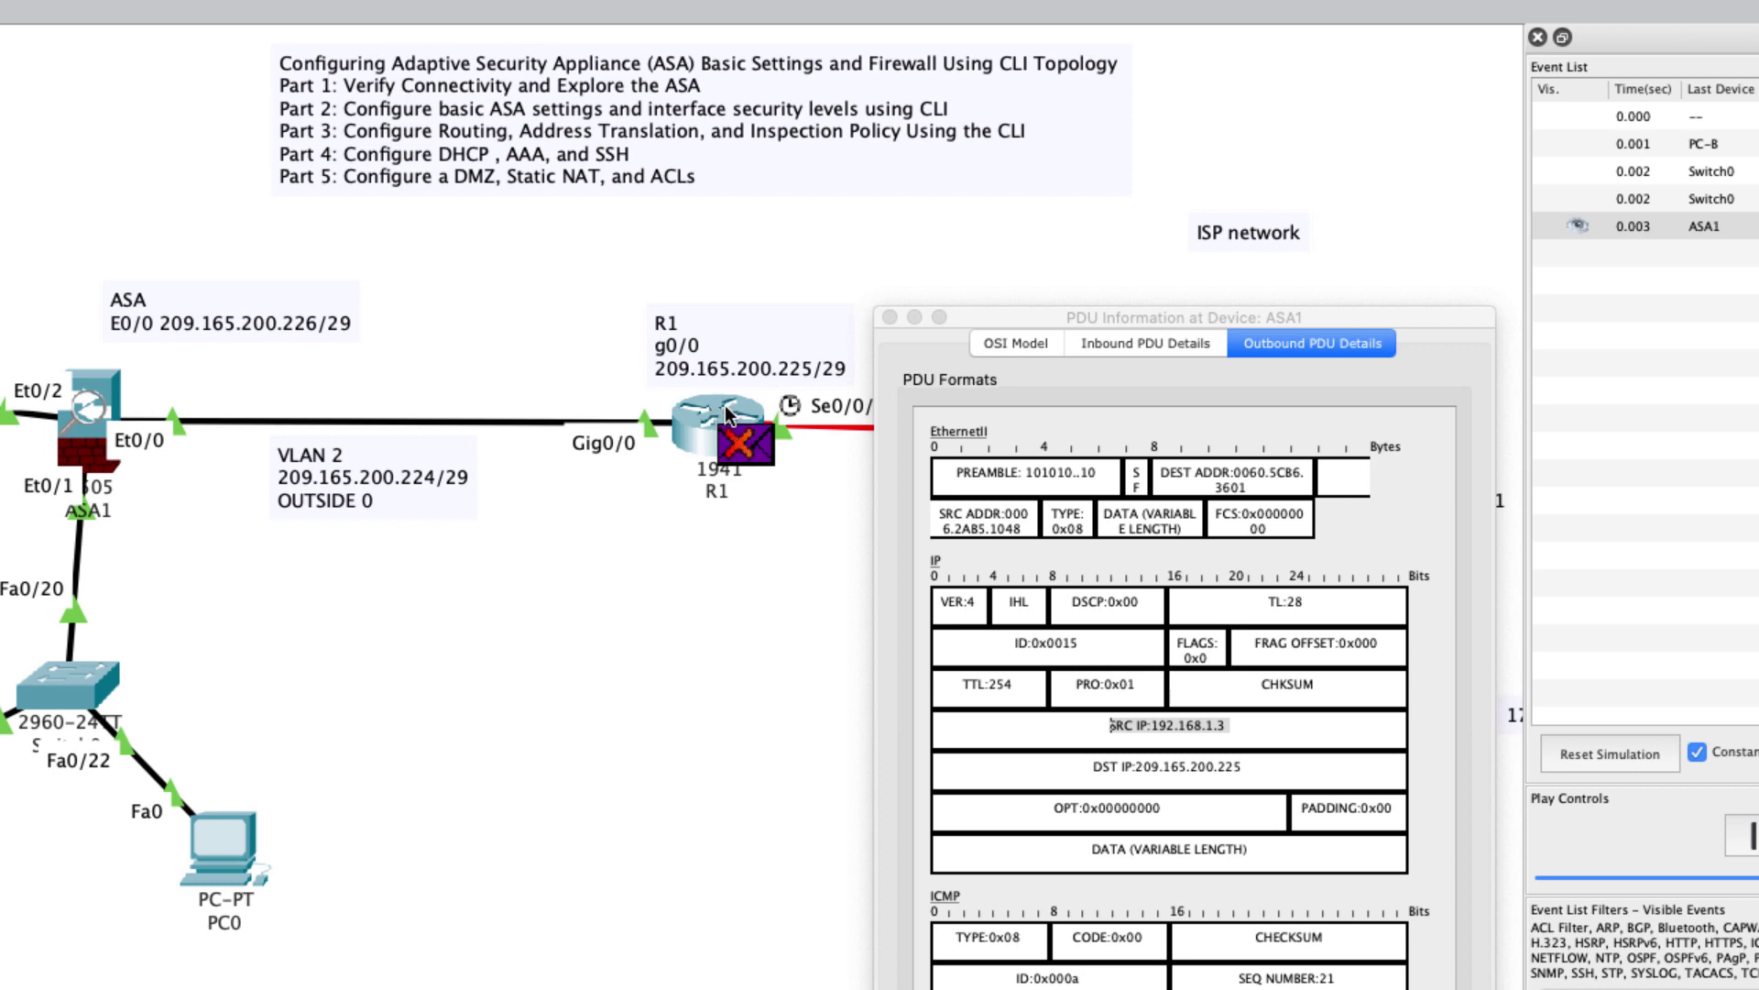
left_click(890, 317)
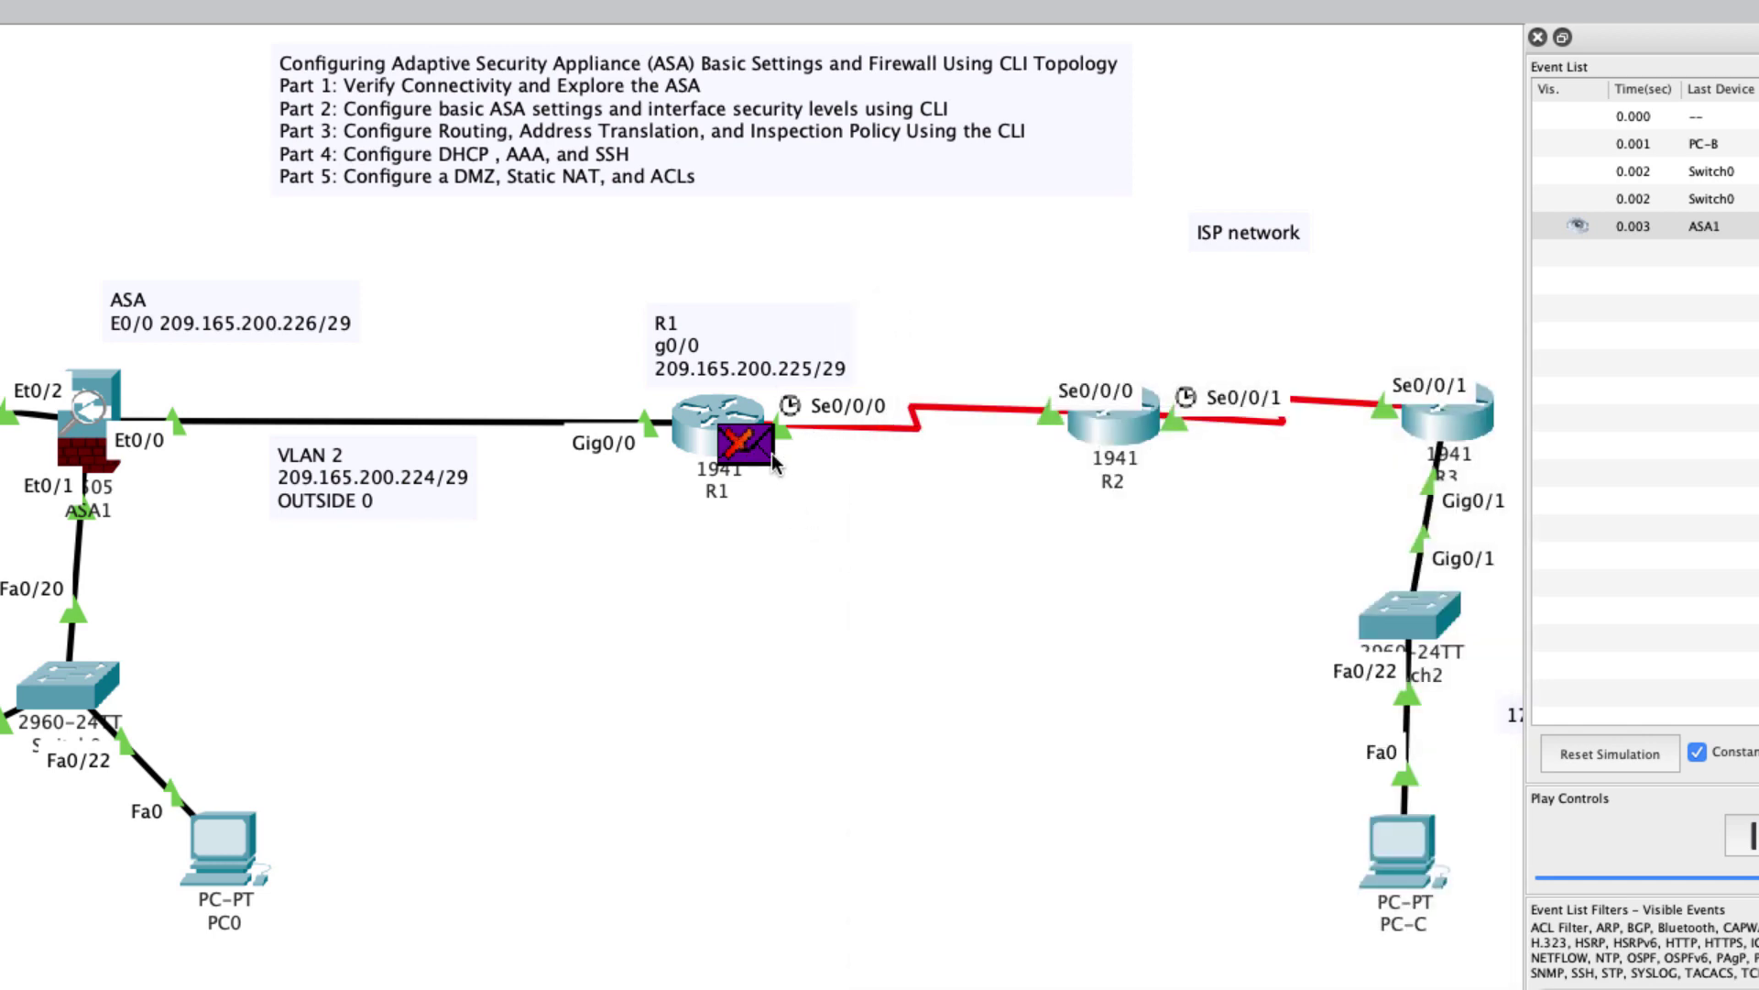
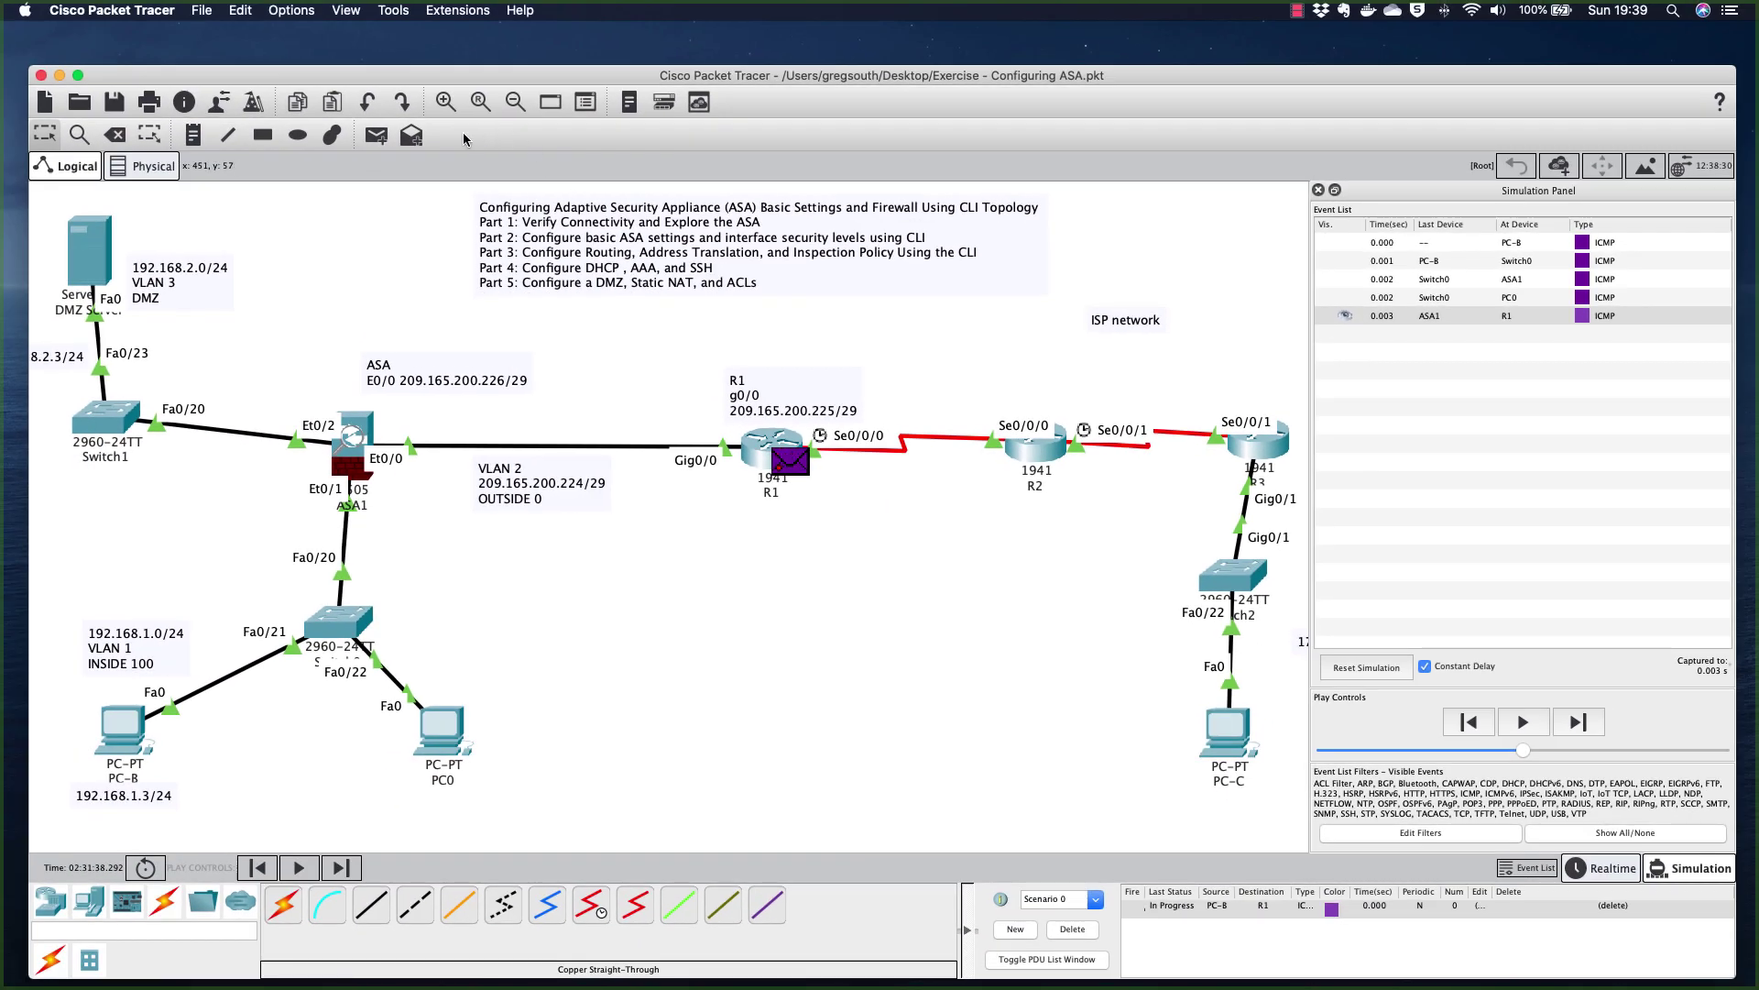
- Delete the PDU scenario and create a new simple PDU from PC-B to R2
left_click(1072, 928)
left_click(374, 135)
left_click(126, 731)
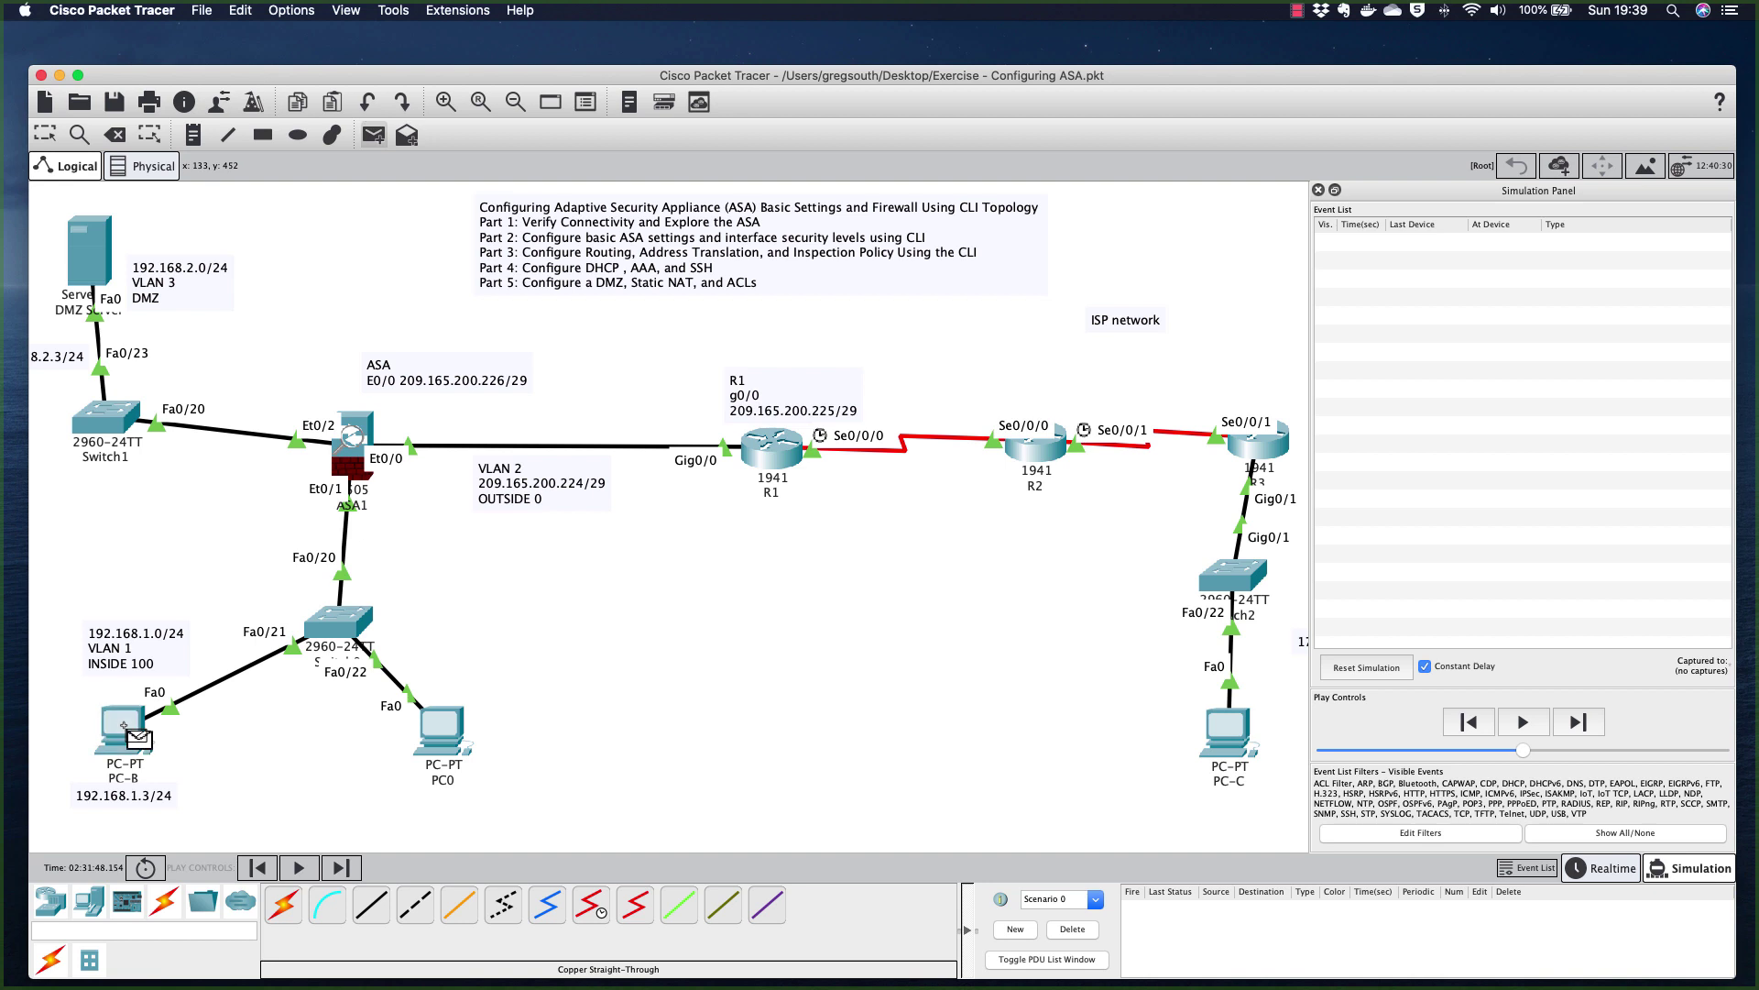
left_click(1049, 451)
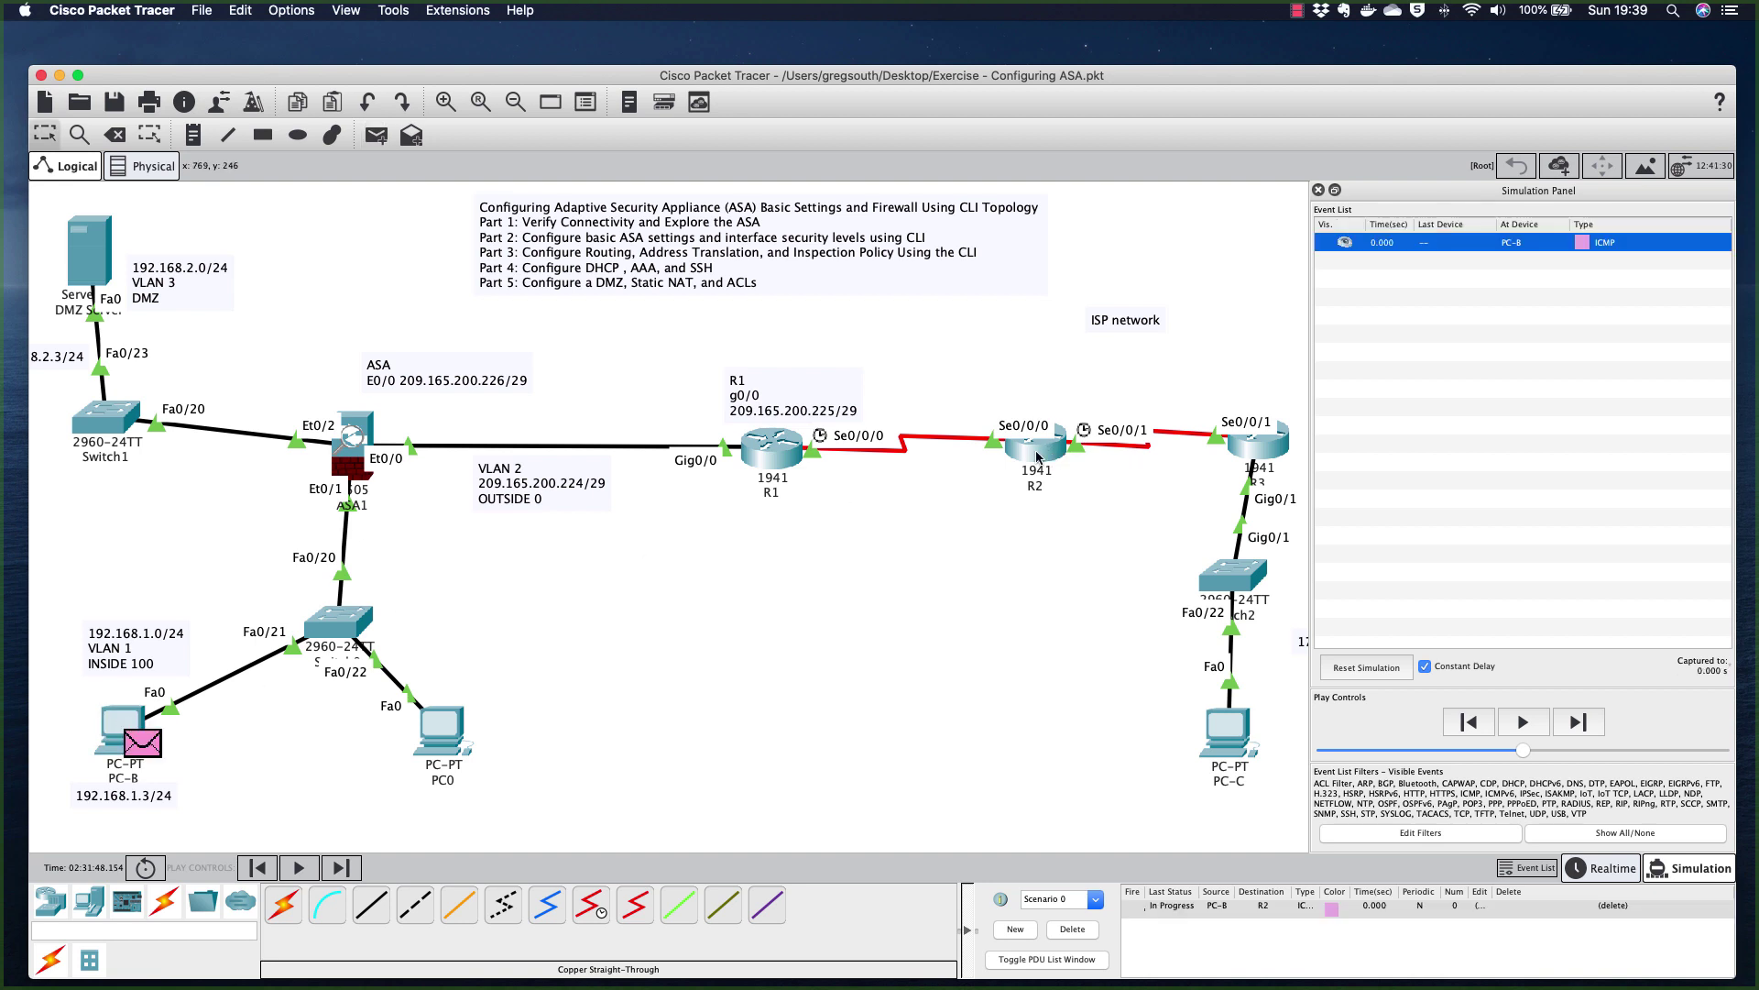
- Advance the simulation event by event until ASA1's ICMP reply reaches Switch0
left_click(1576, 723)
left_click(1576, 723)
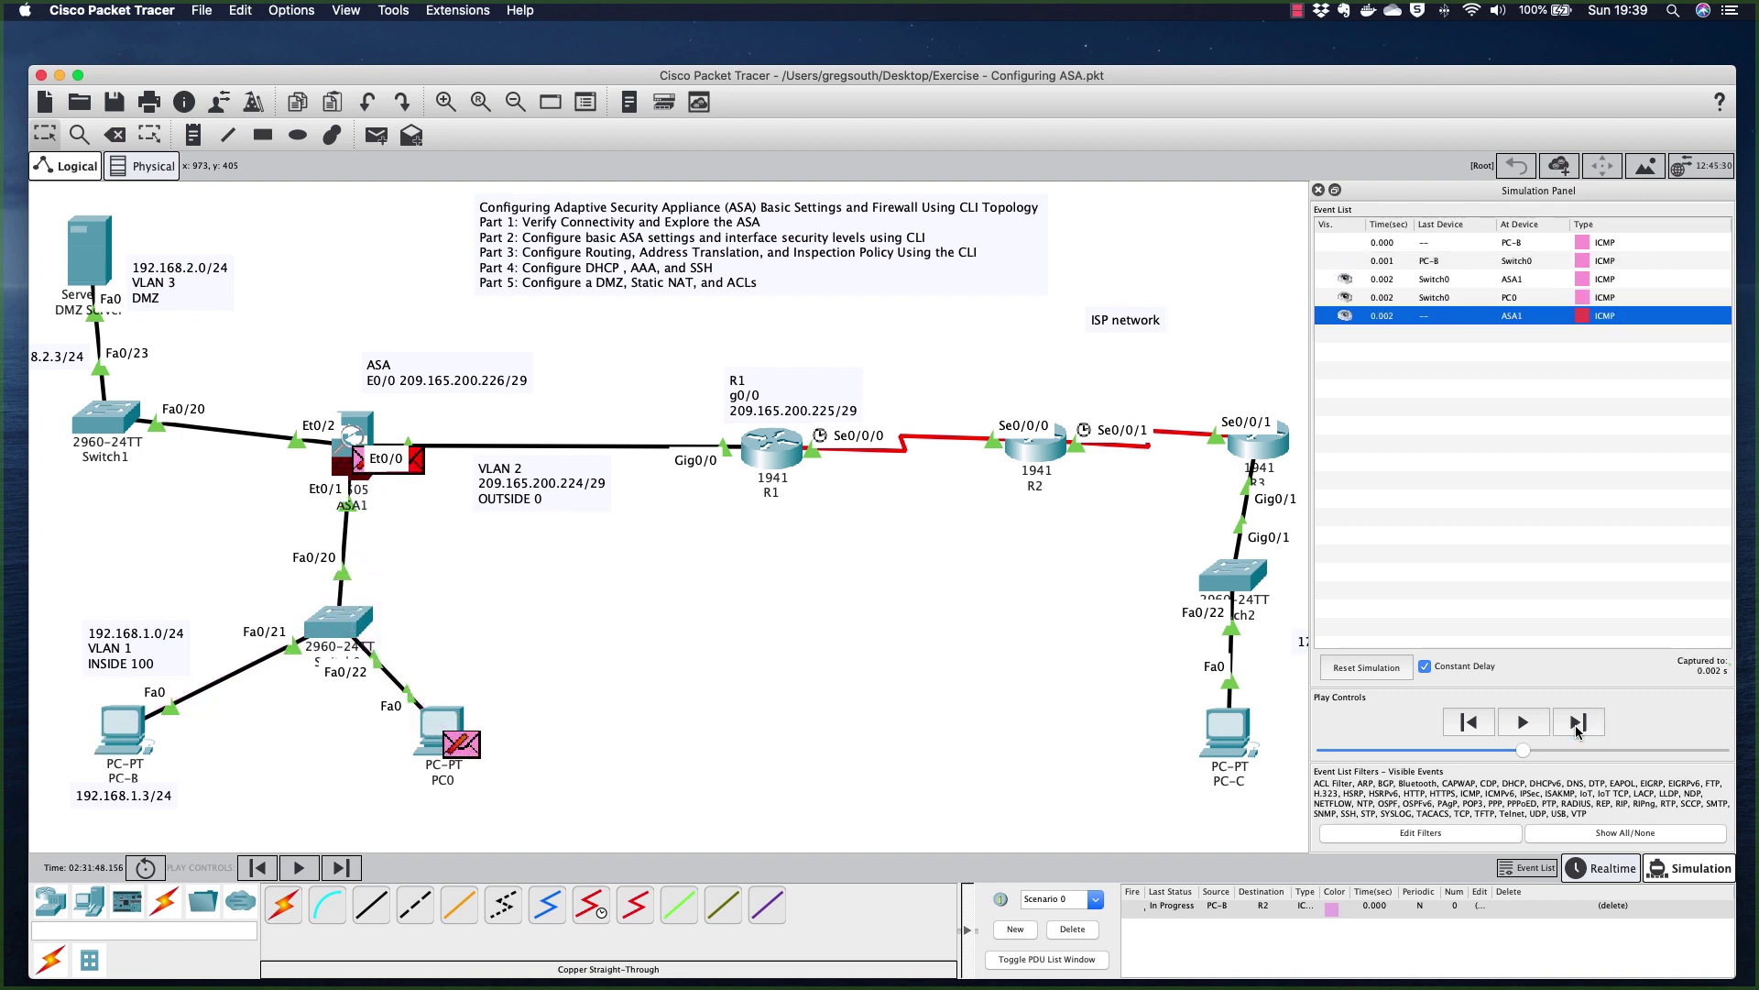
left_click(1577, 724)
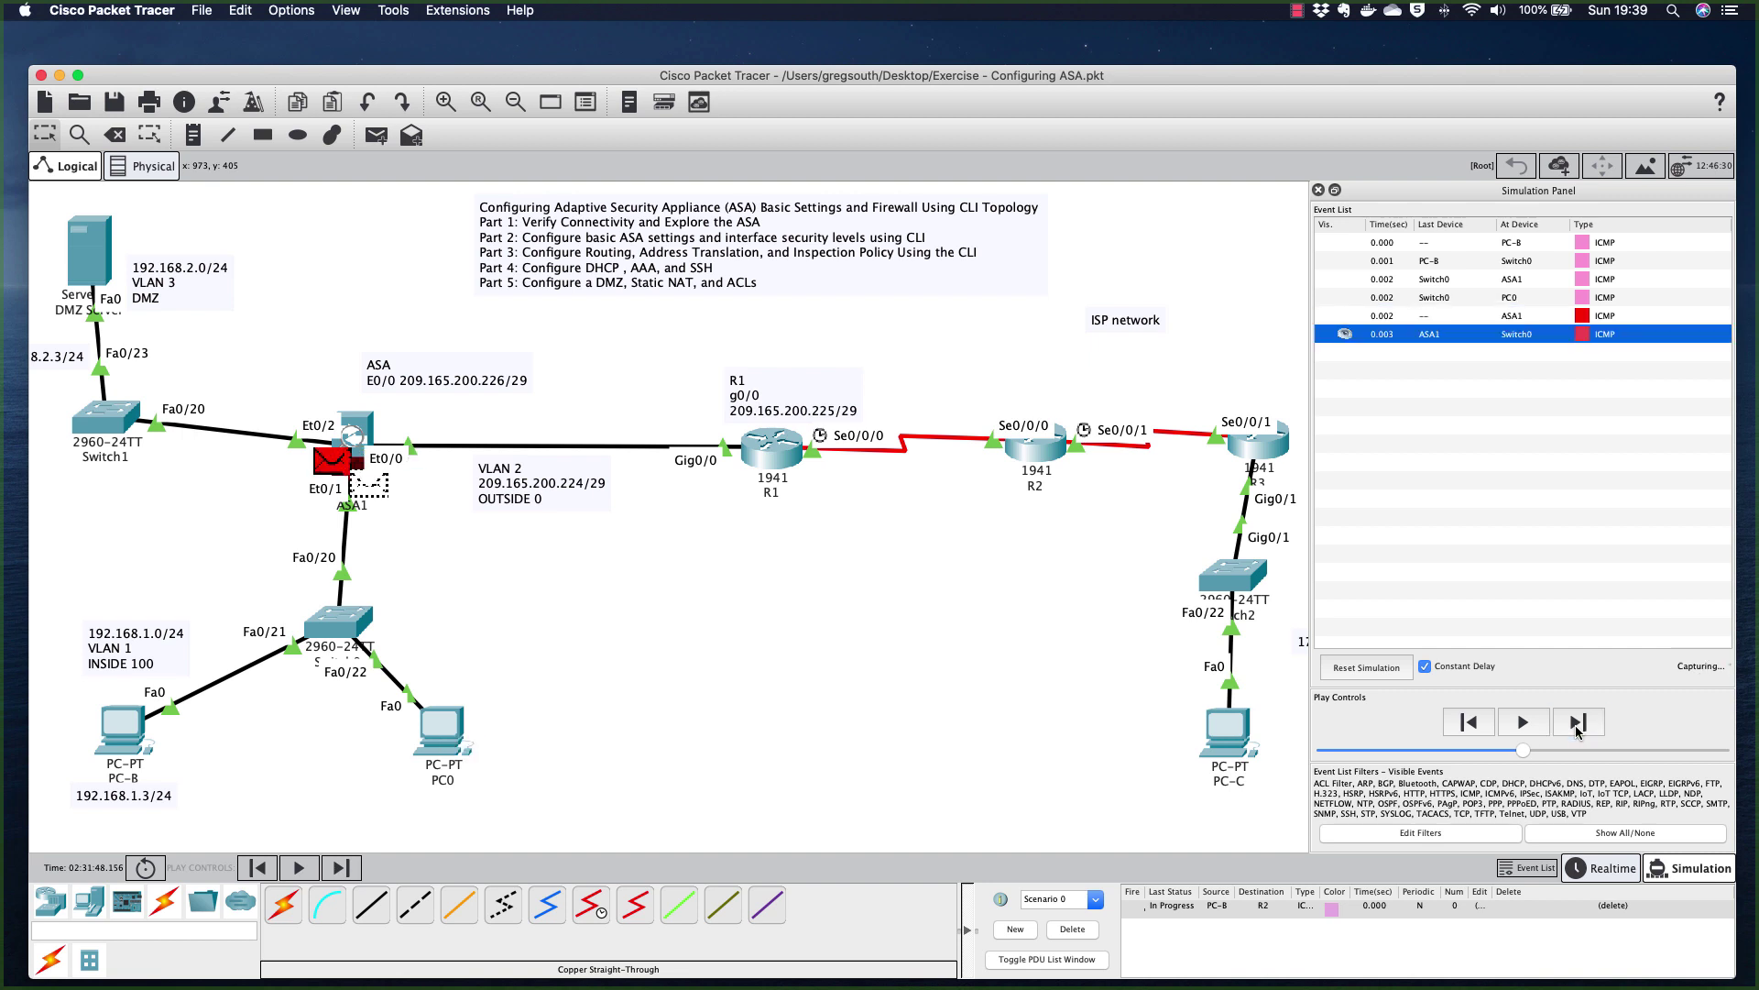
- Inspect the inbound details of ASA1's reply at Switch0, highlighting its source and destination IPs, and close the PDU window
left_click(359, 639)
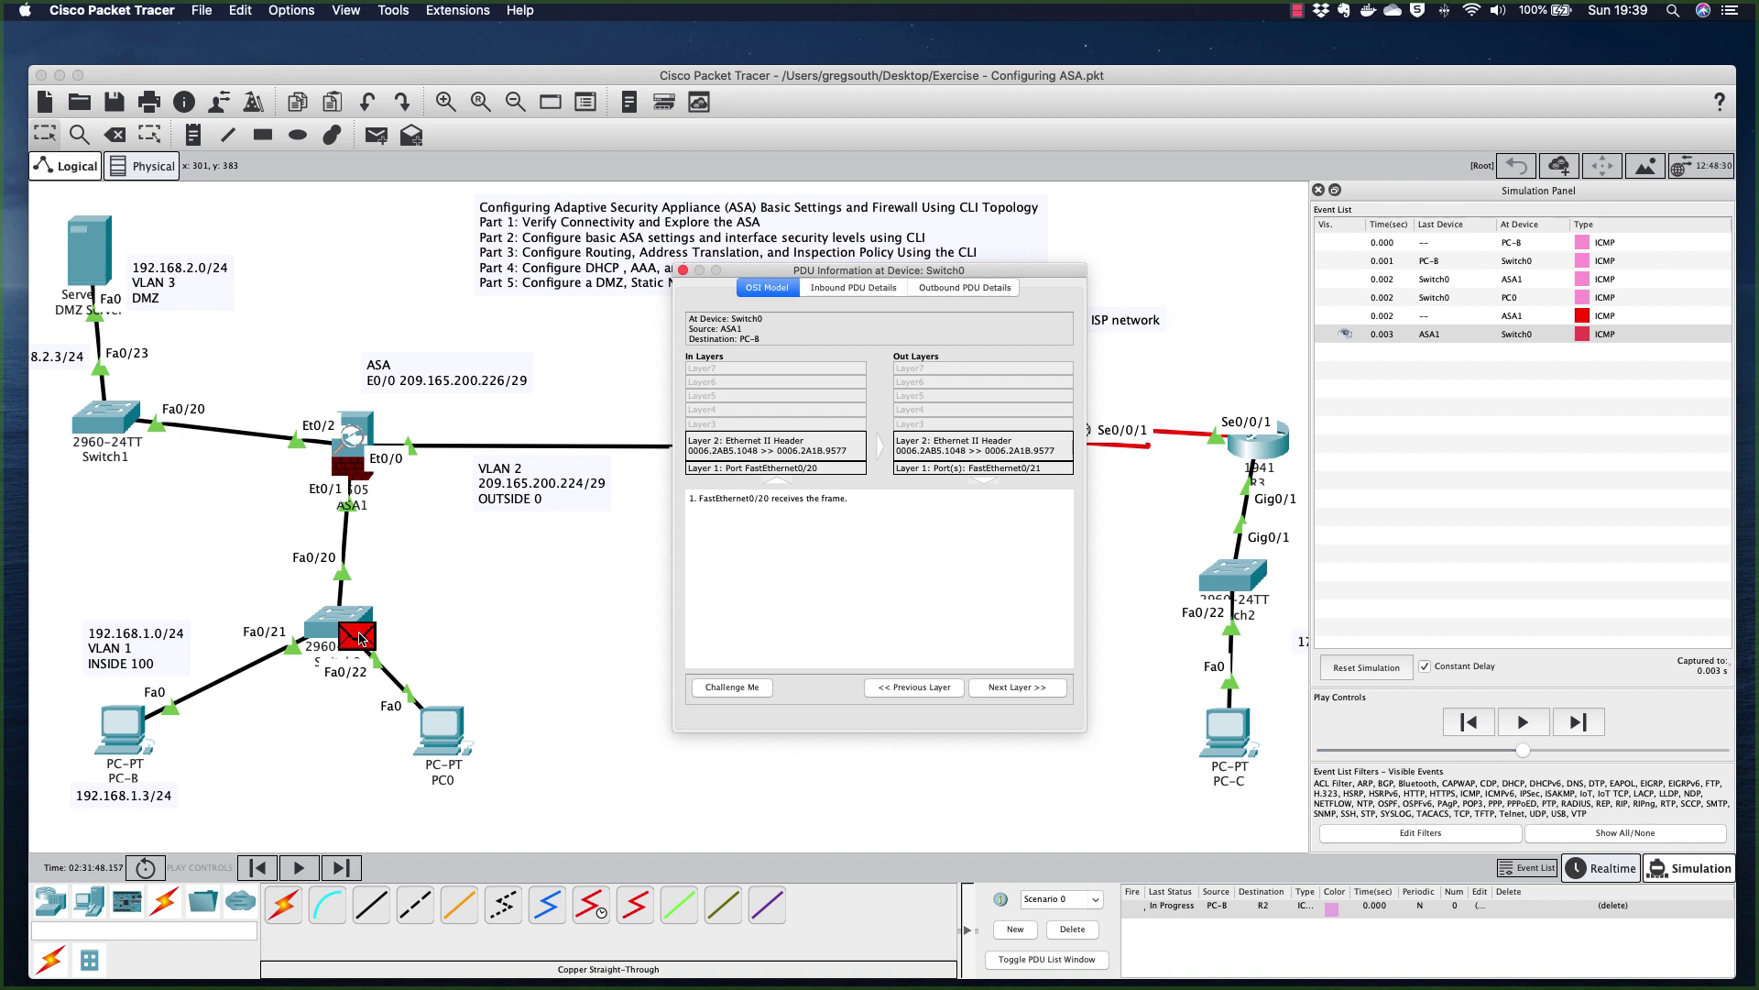
left_click(875, 289)
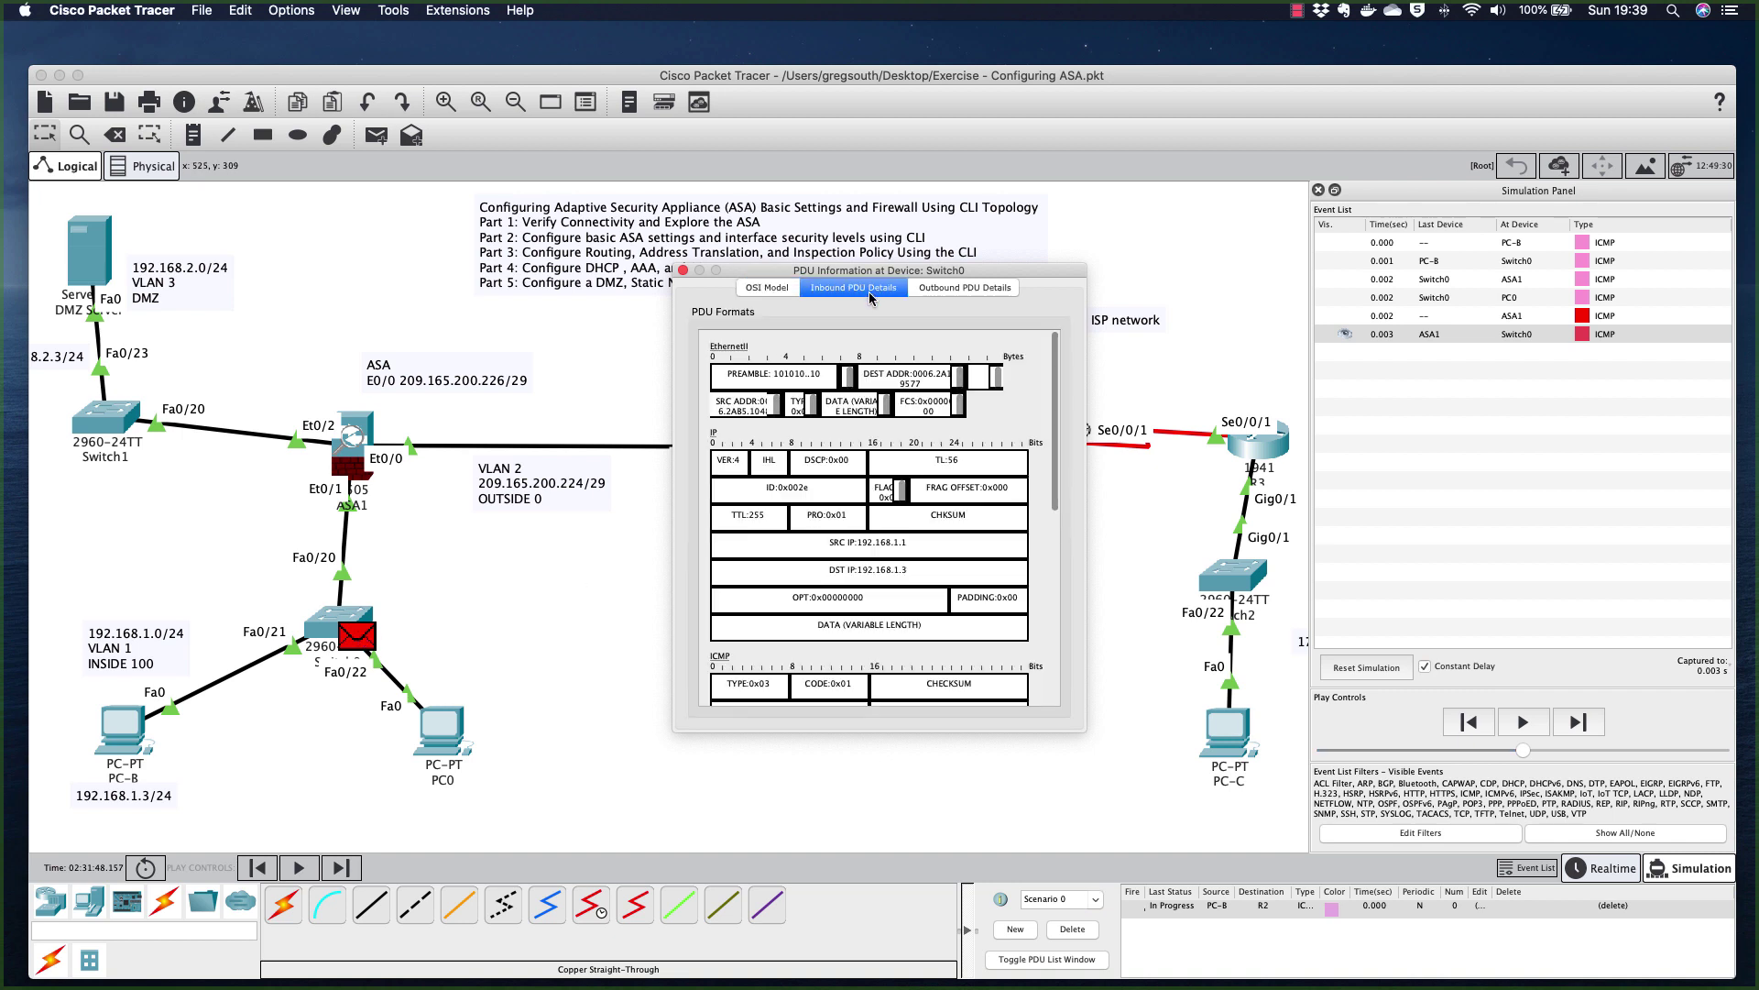
left_click_drag(920, 539, 821, 539)
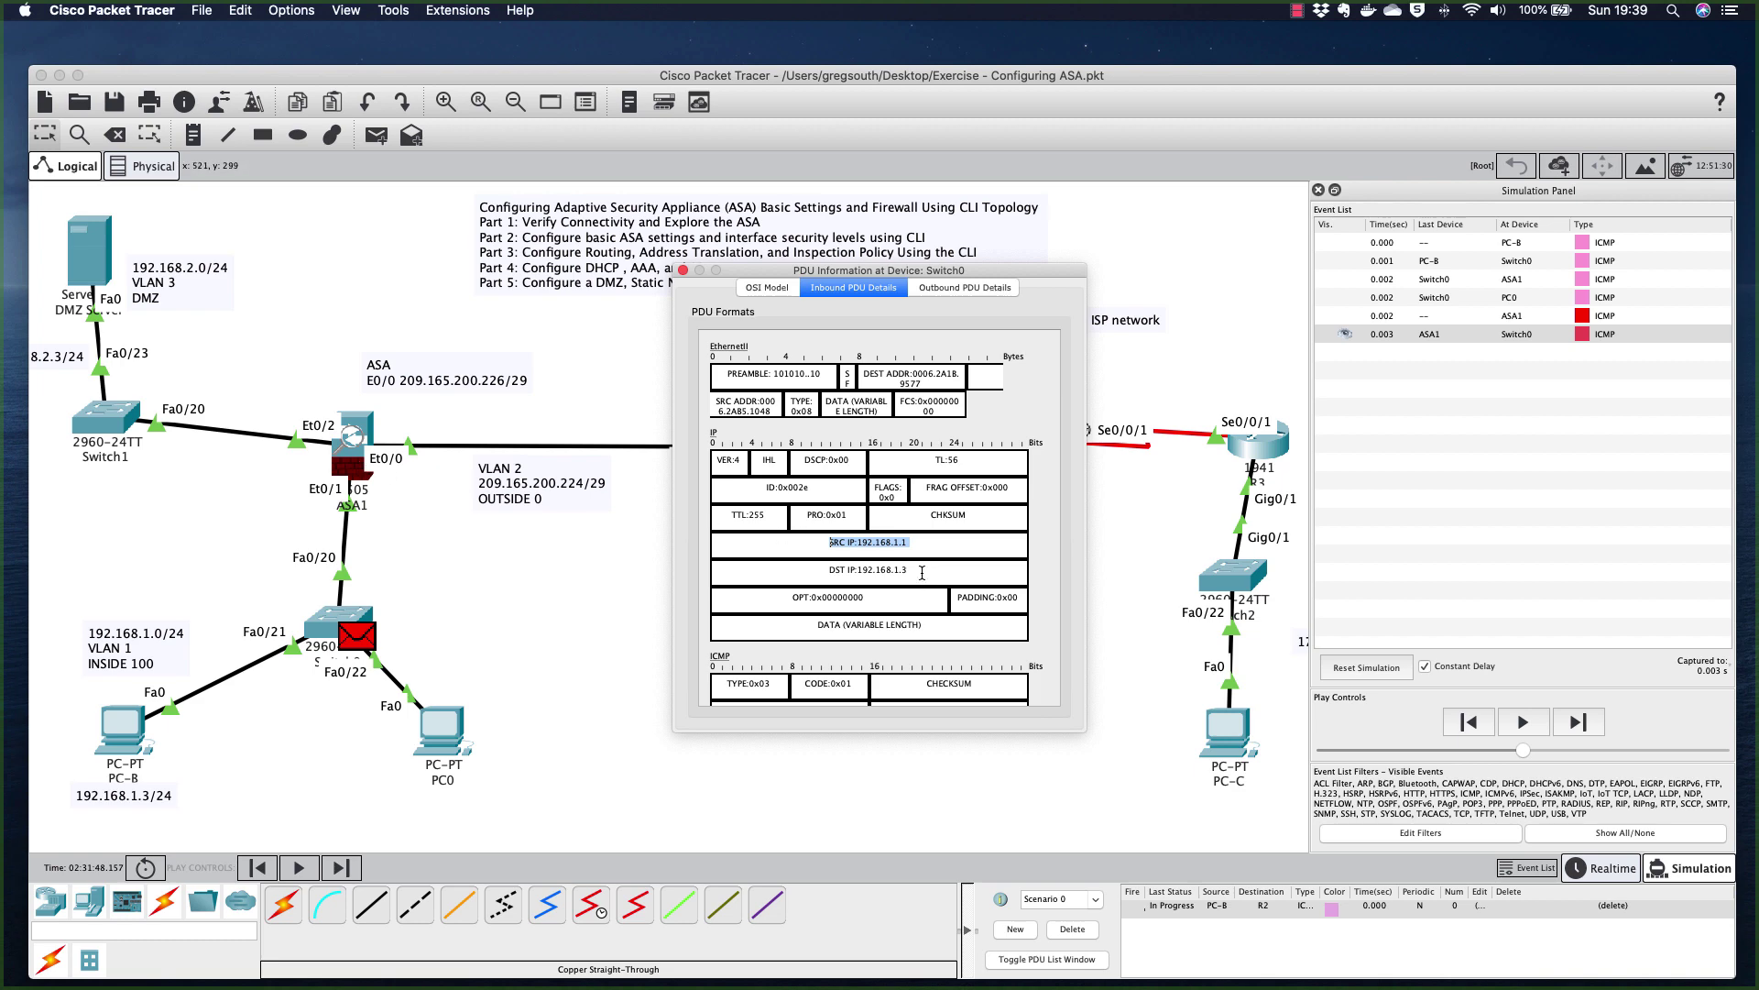
left_click_drag(921, 574, 776, 567)
left_click(683, 273)
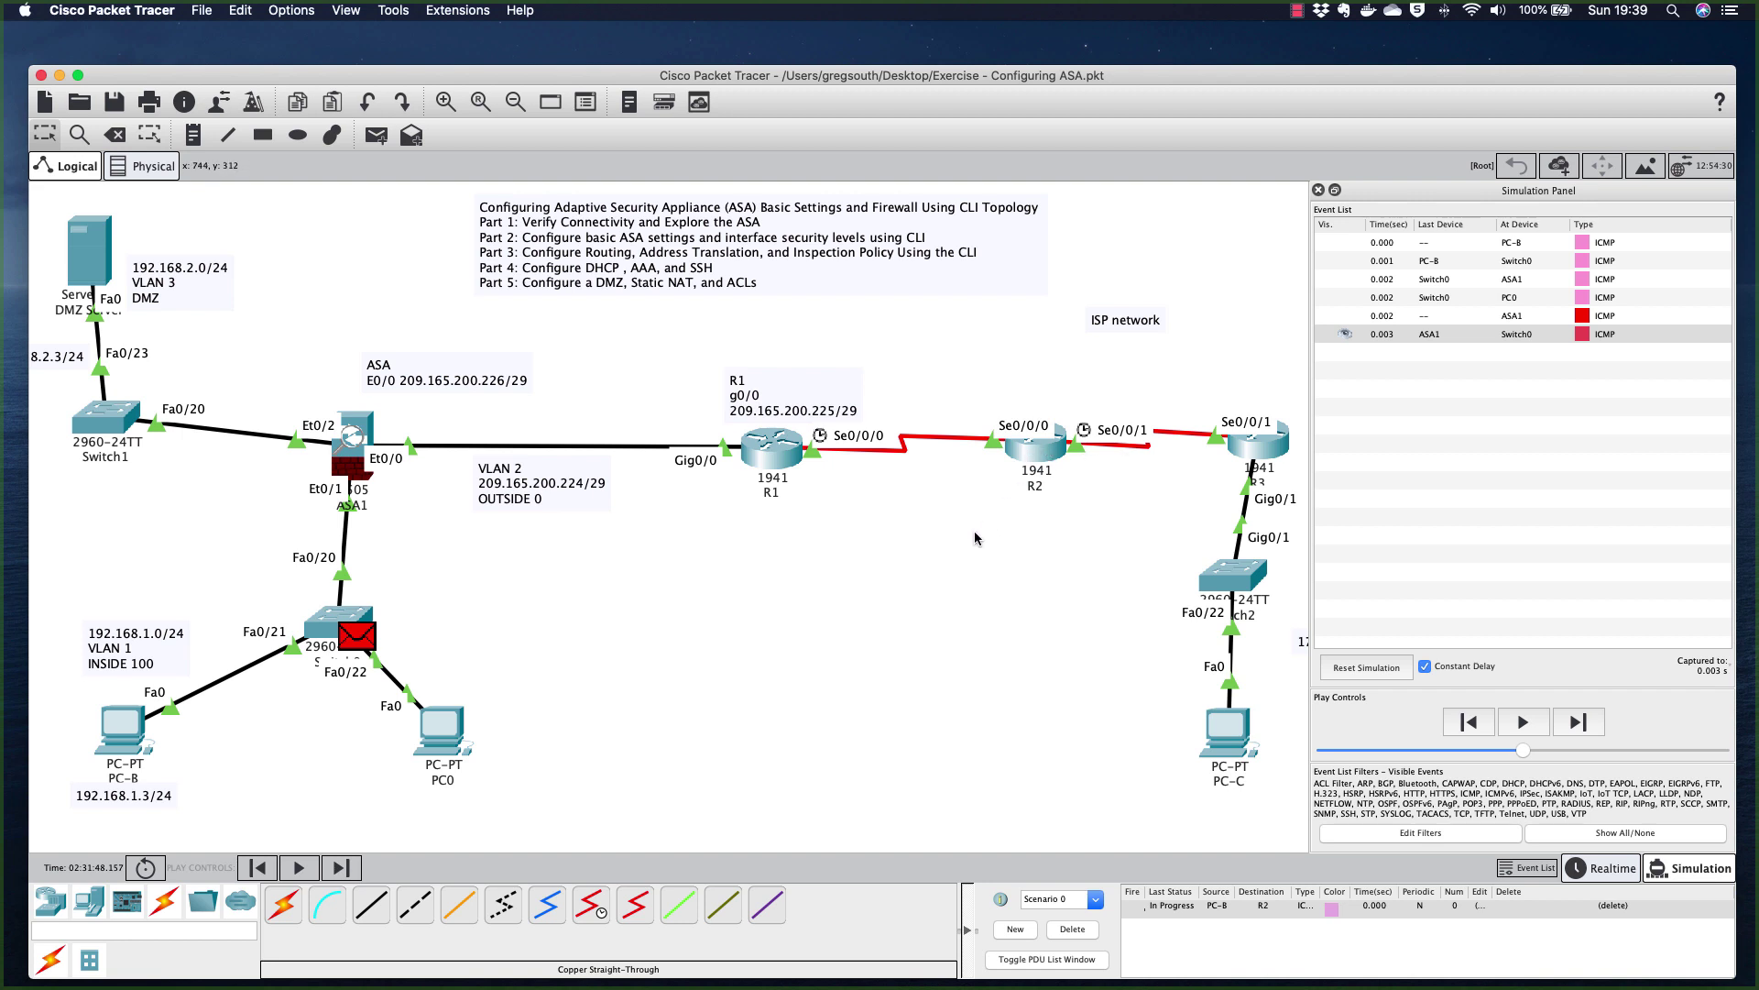
- Open ASA1's command line and try the show ip route command
mouse_move(1038, 453)
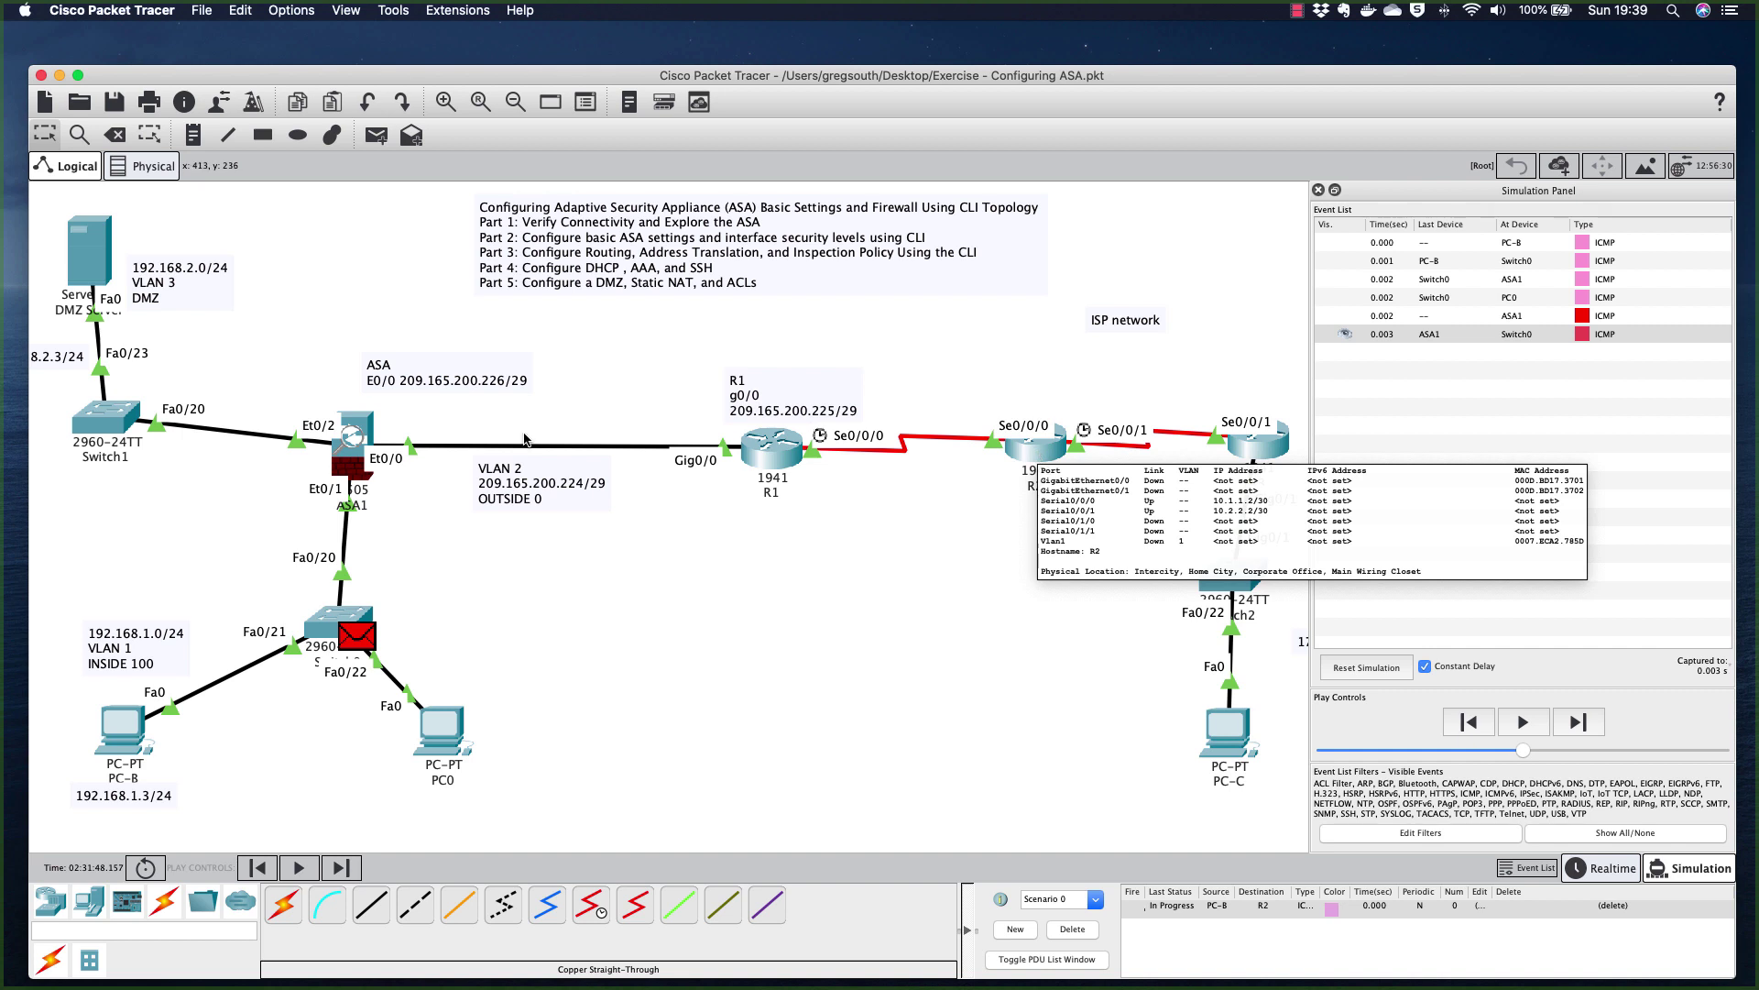
mouse_move(351, 441)
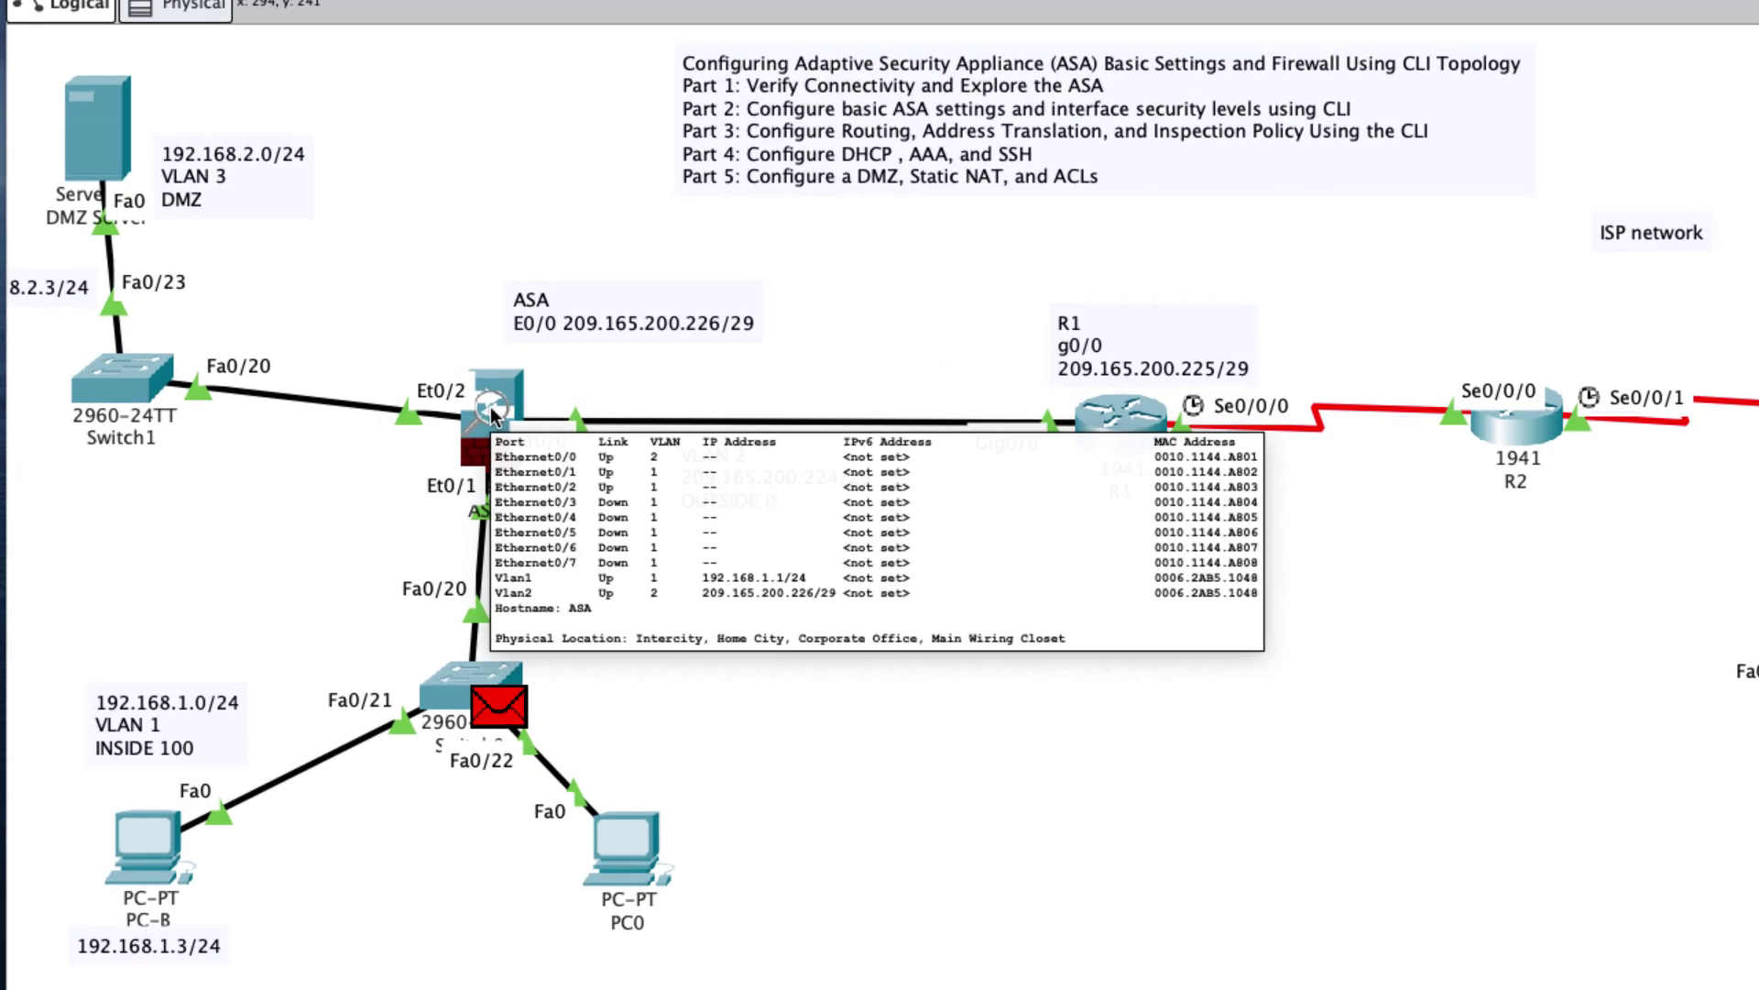
left_click(502, 413)
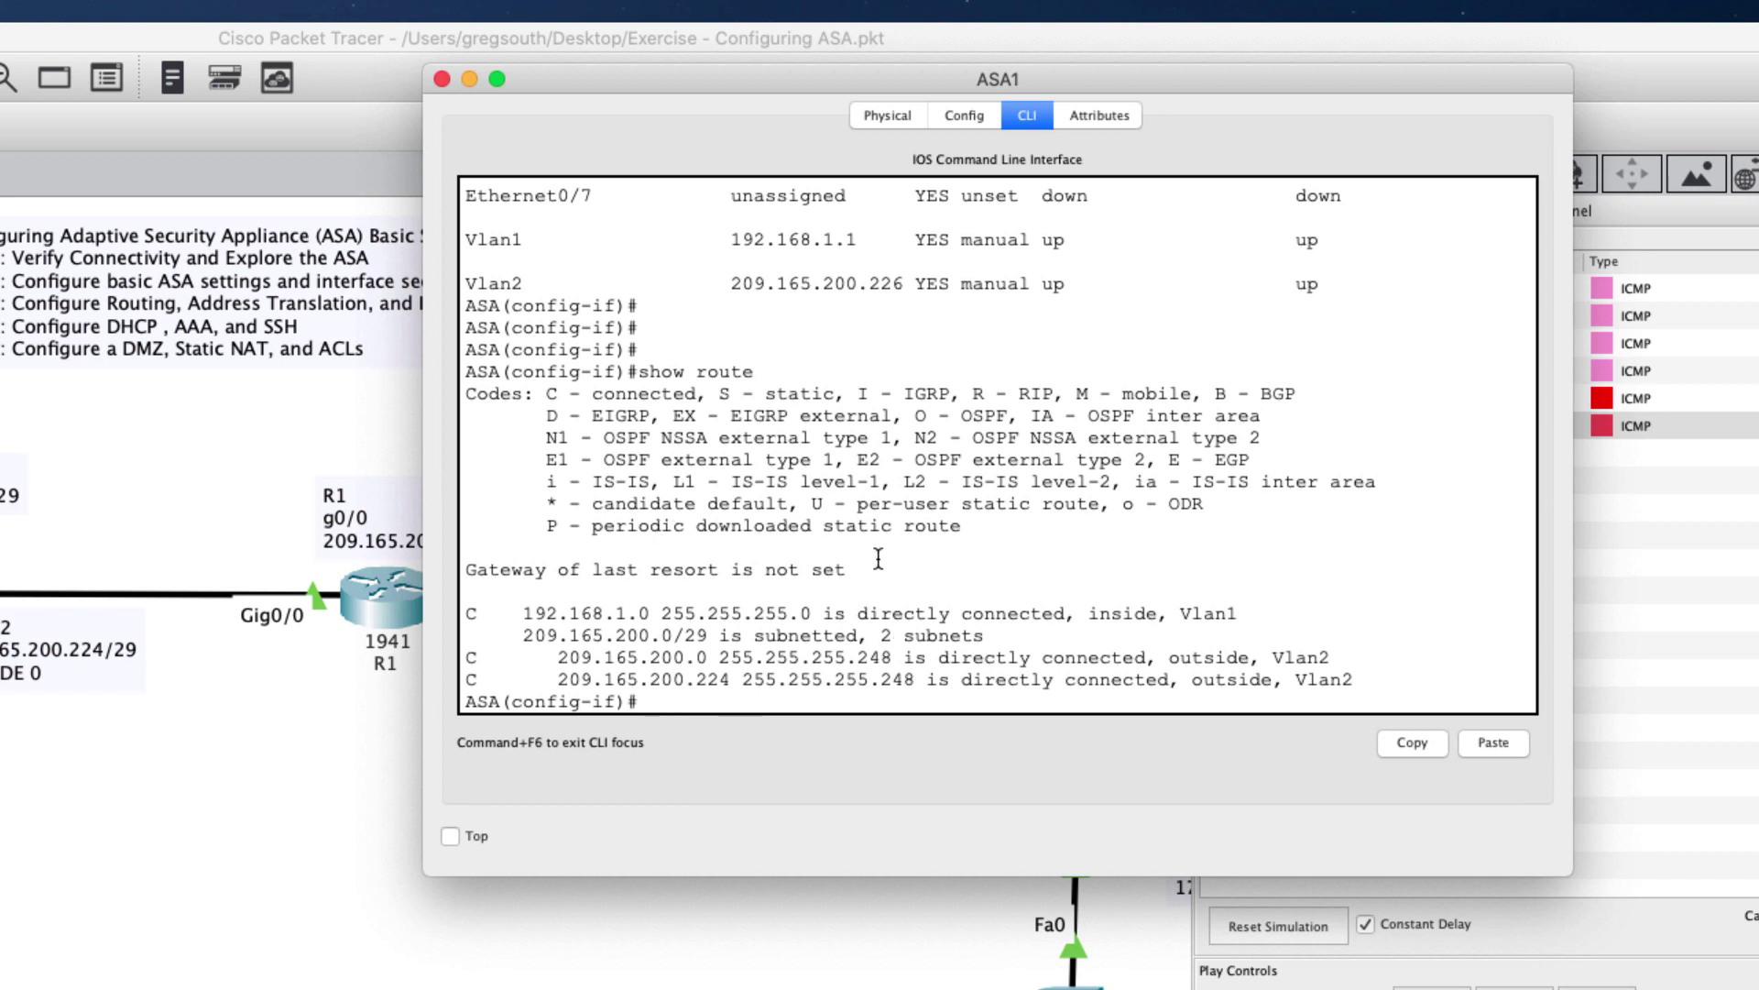
key("Return")
key("Return")
key("Return")
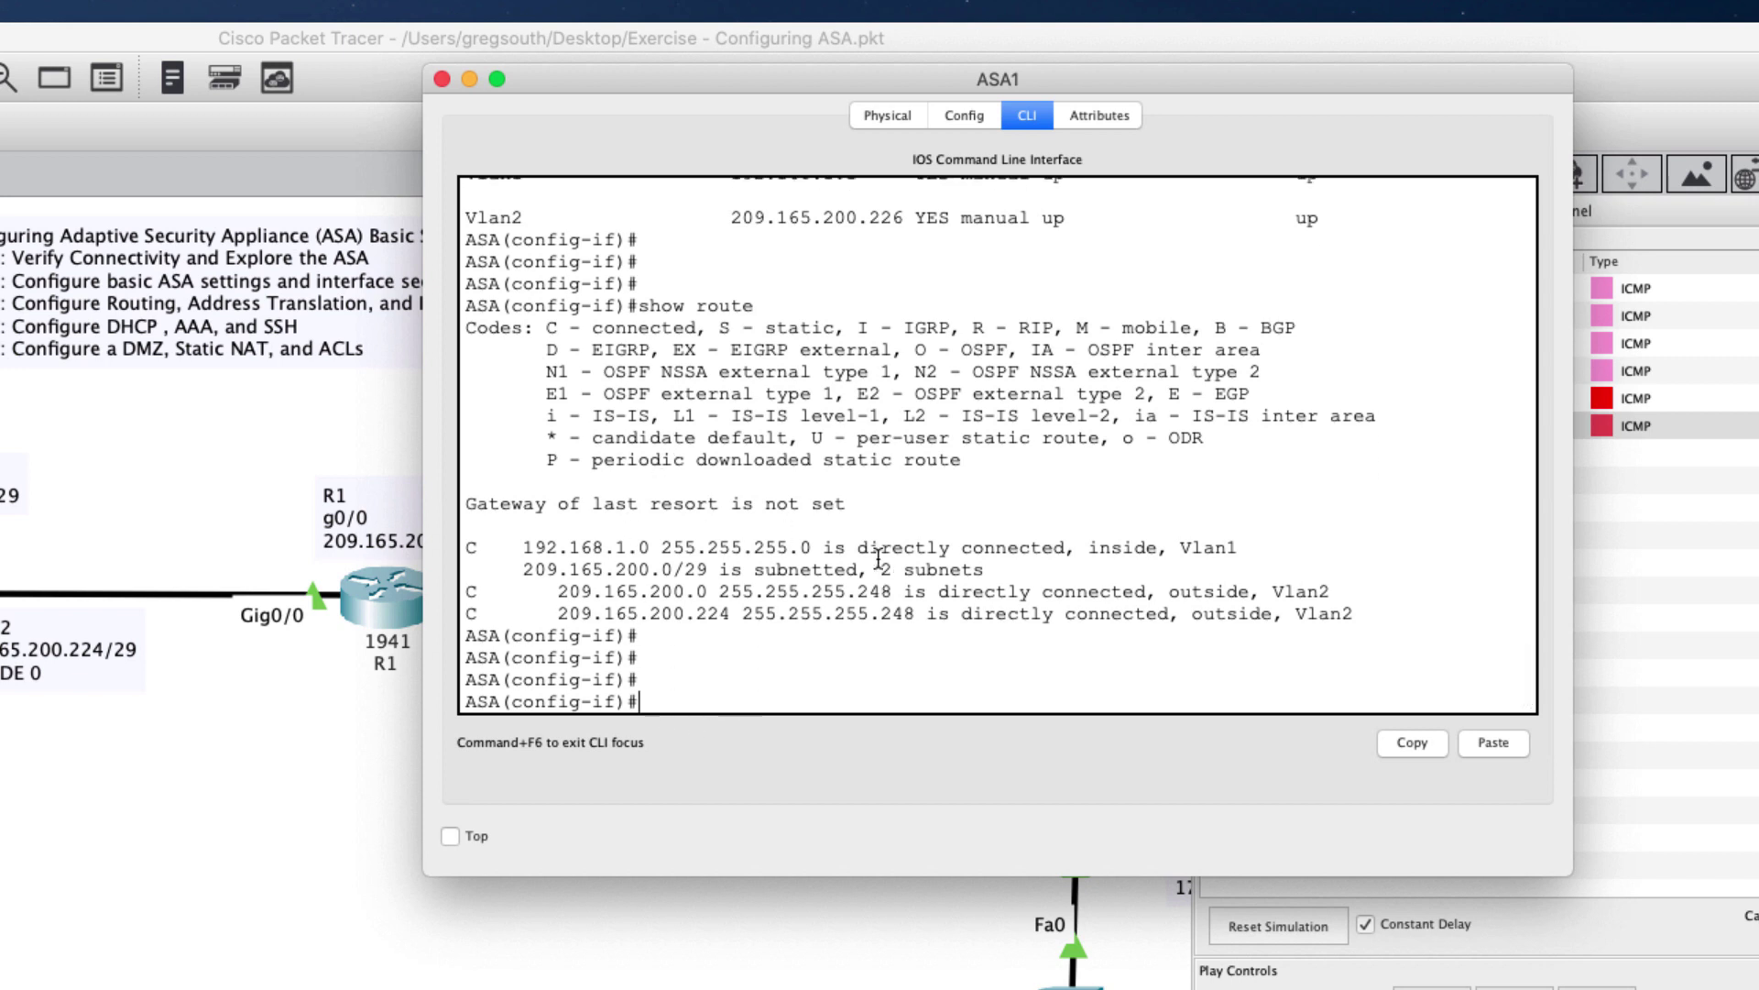
type("show ip route")
key("Return")
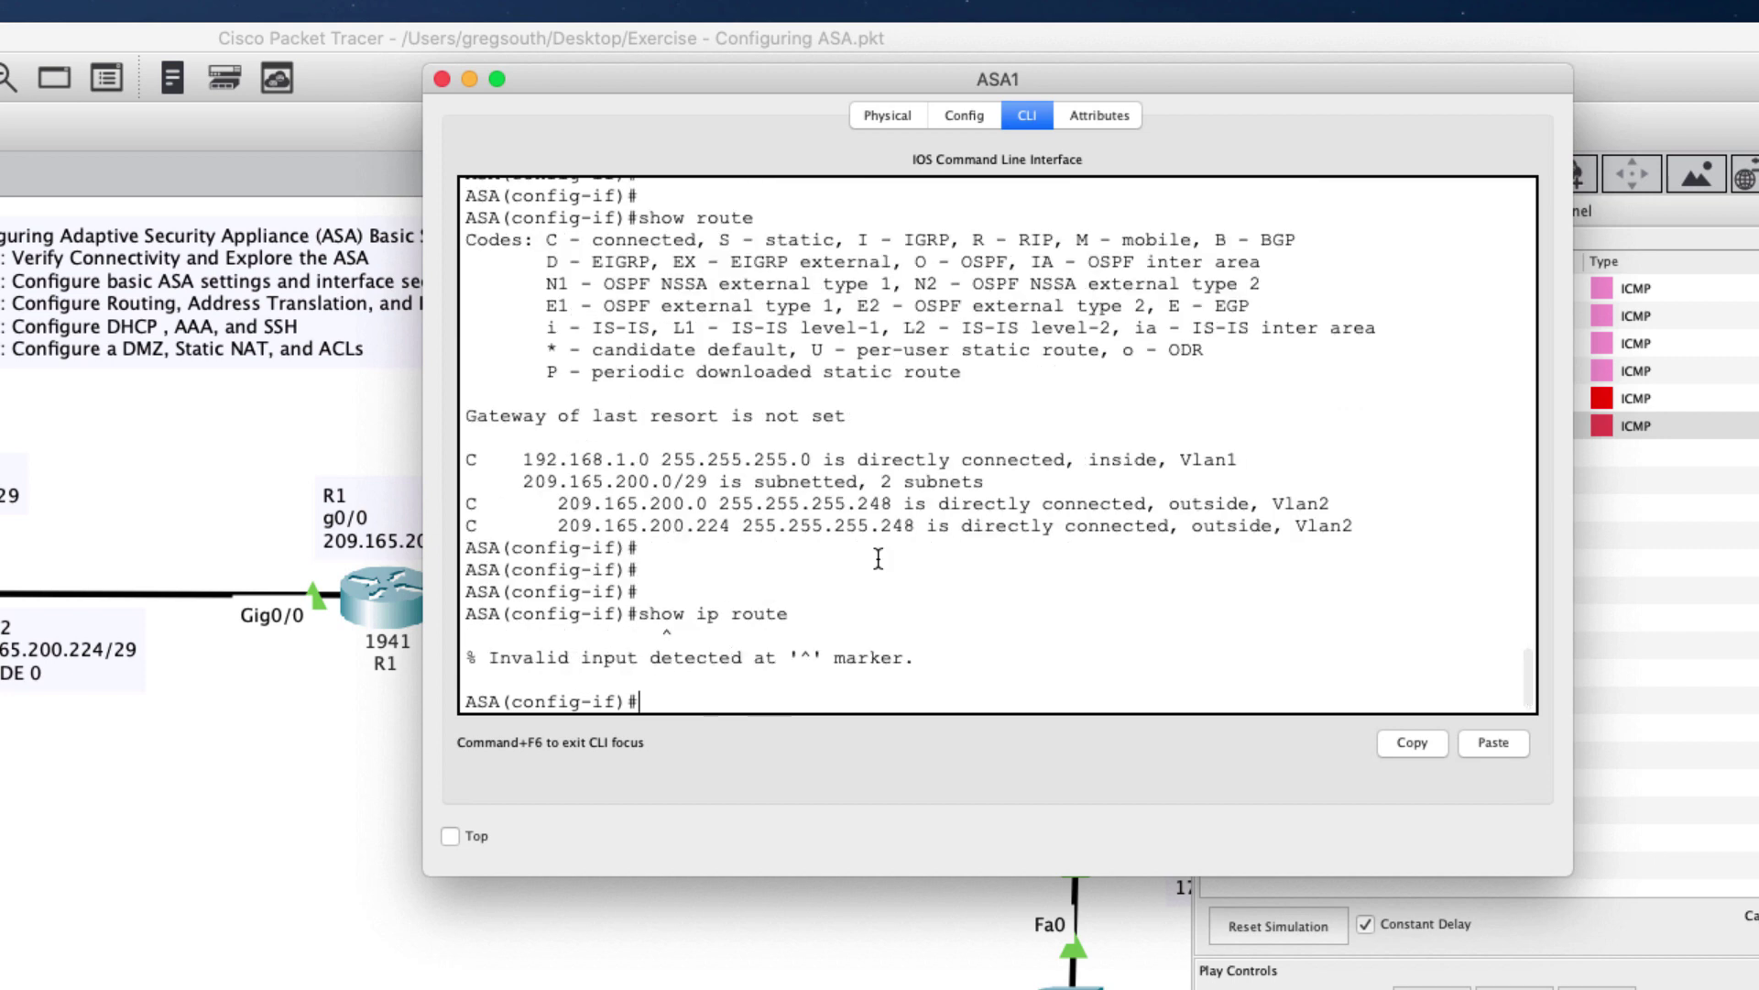
- Run show route on ASA1 and examine the gateway of last resort line and the connected routes, highlighting each
type("show route")
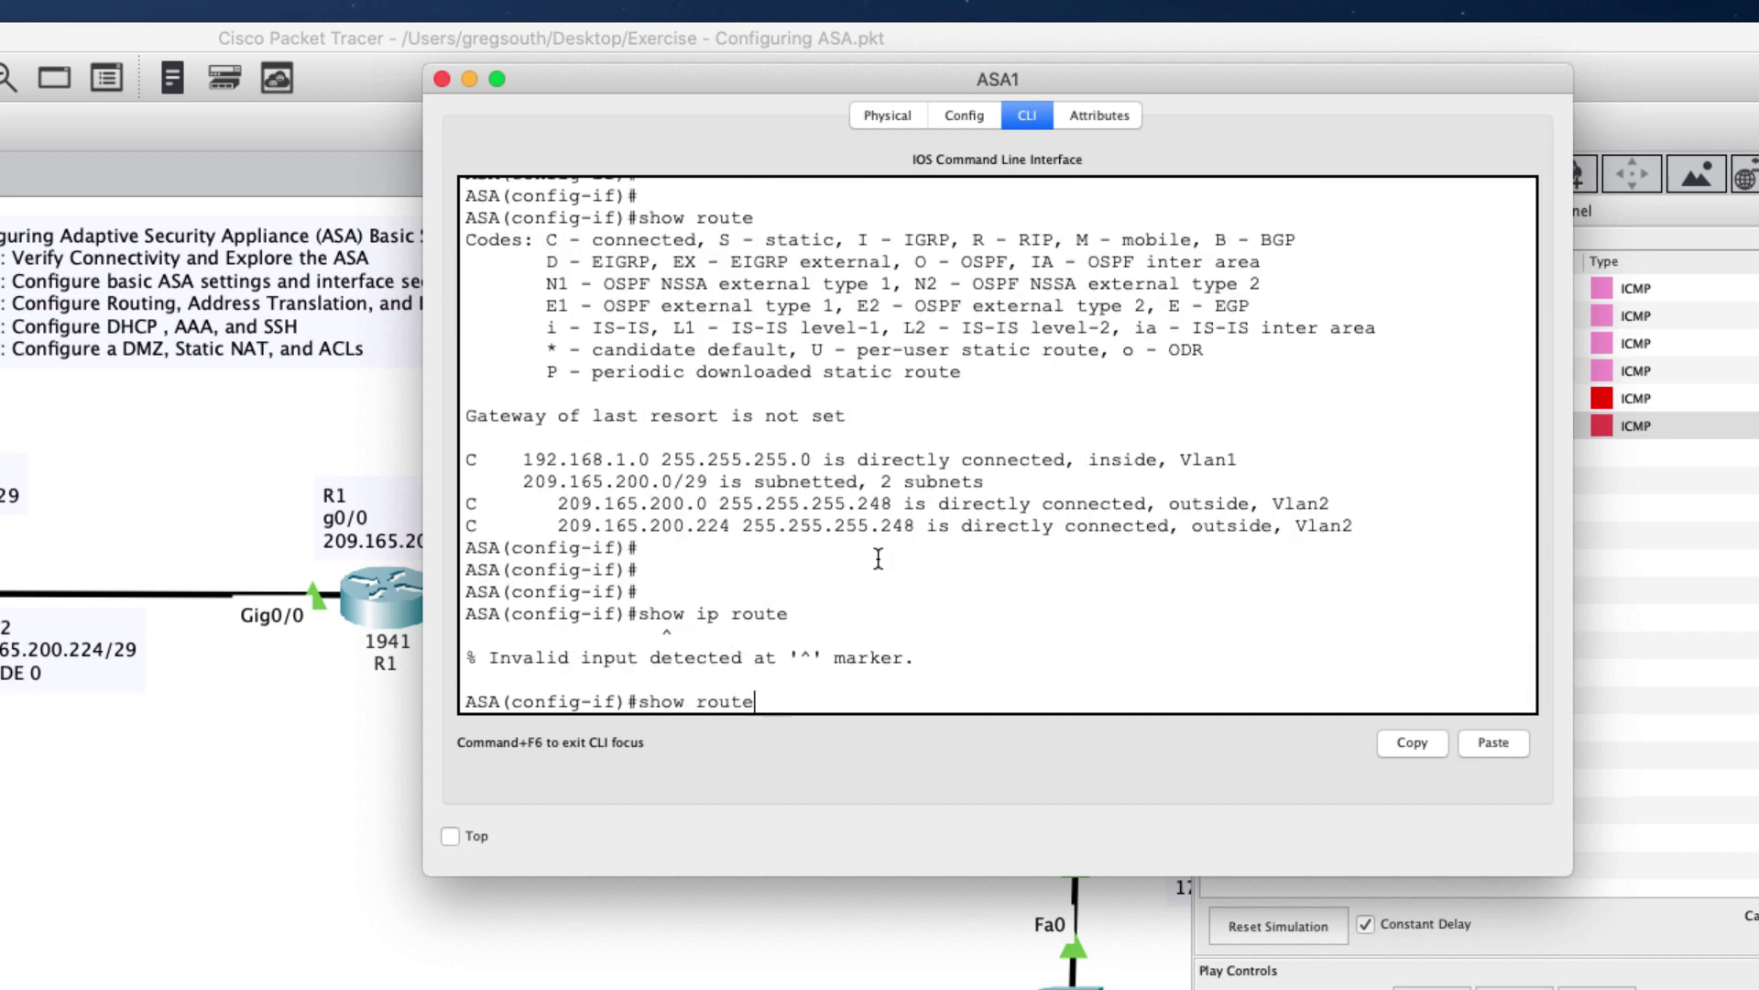
key("Return")
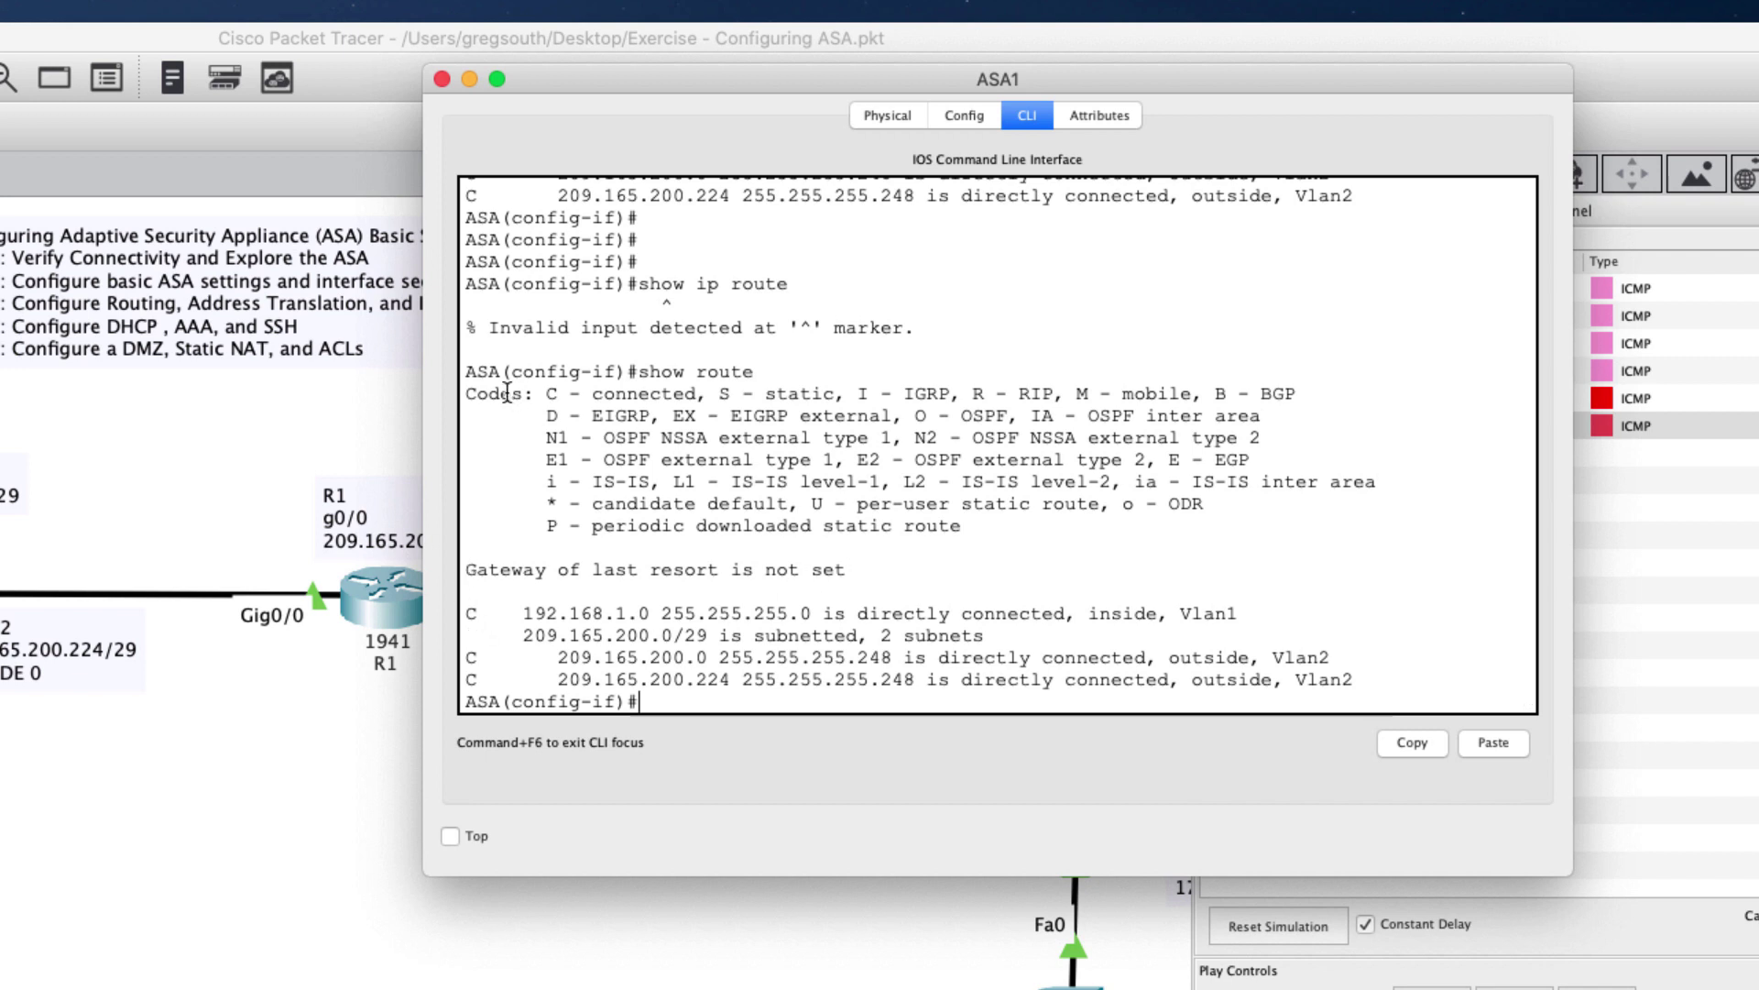
left_click_drag(468, 570, 904, 566)
left_click(878, 569)
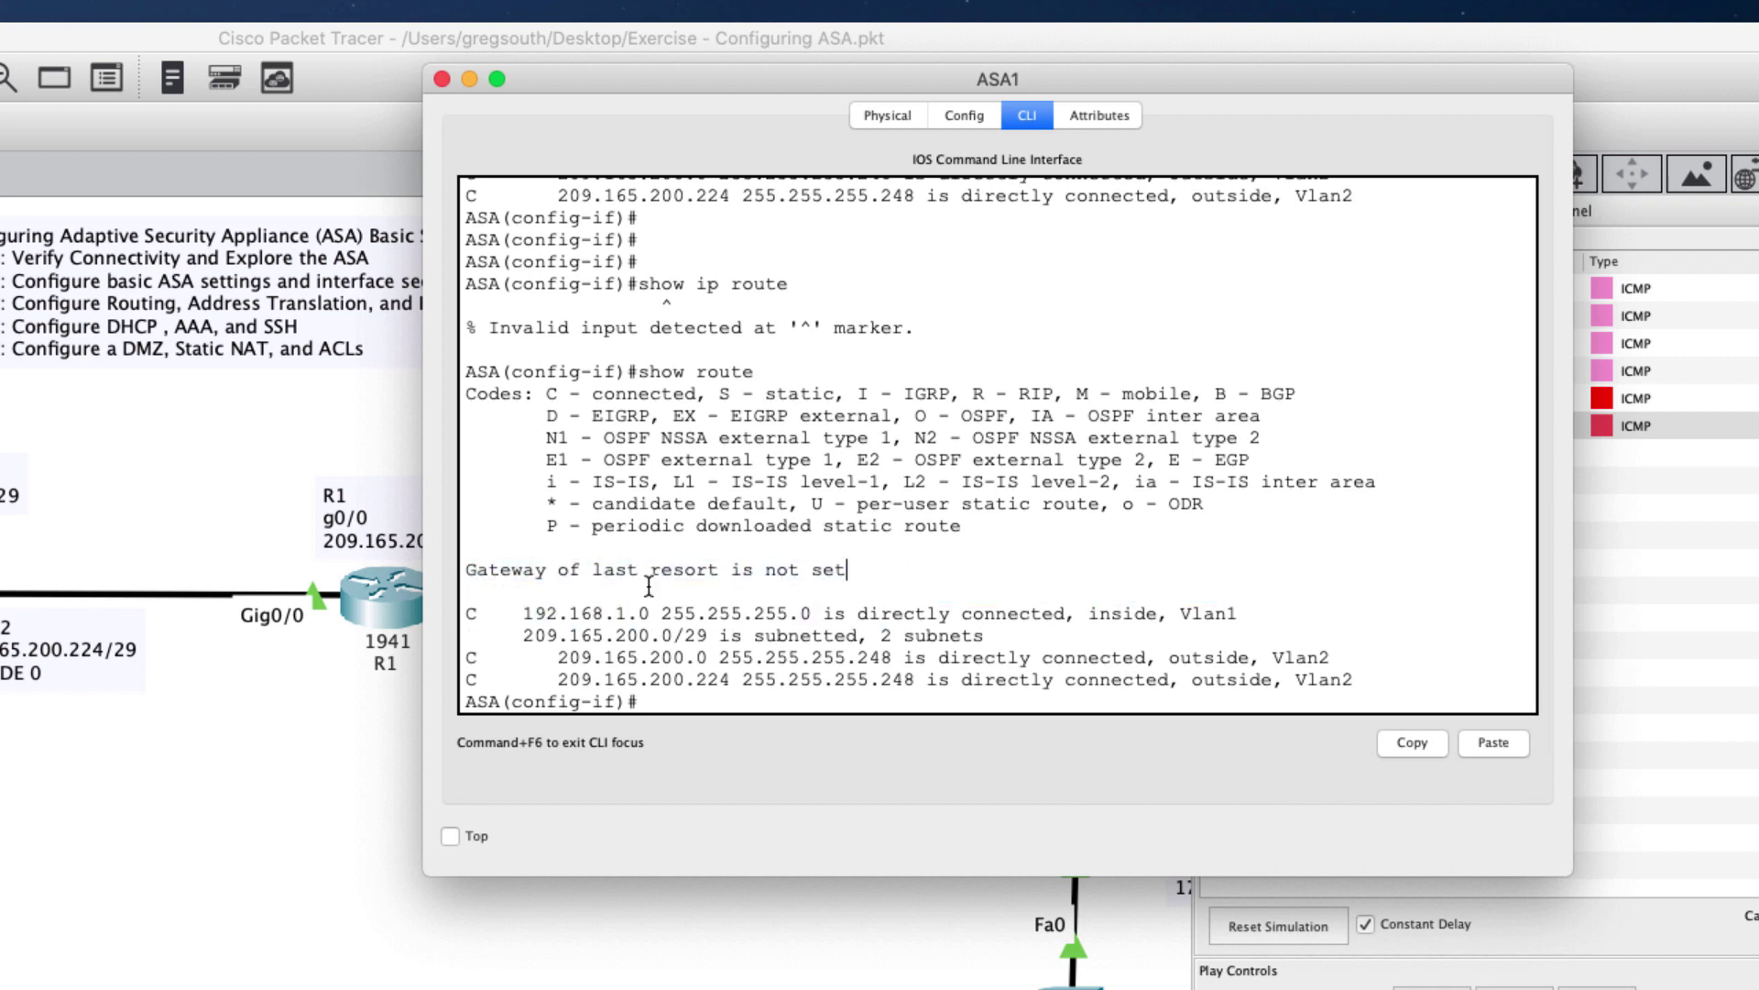
left_click_drag(466, 614, 1373, 681)
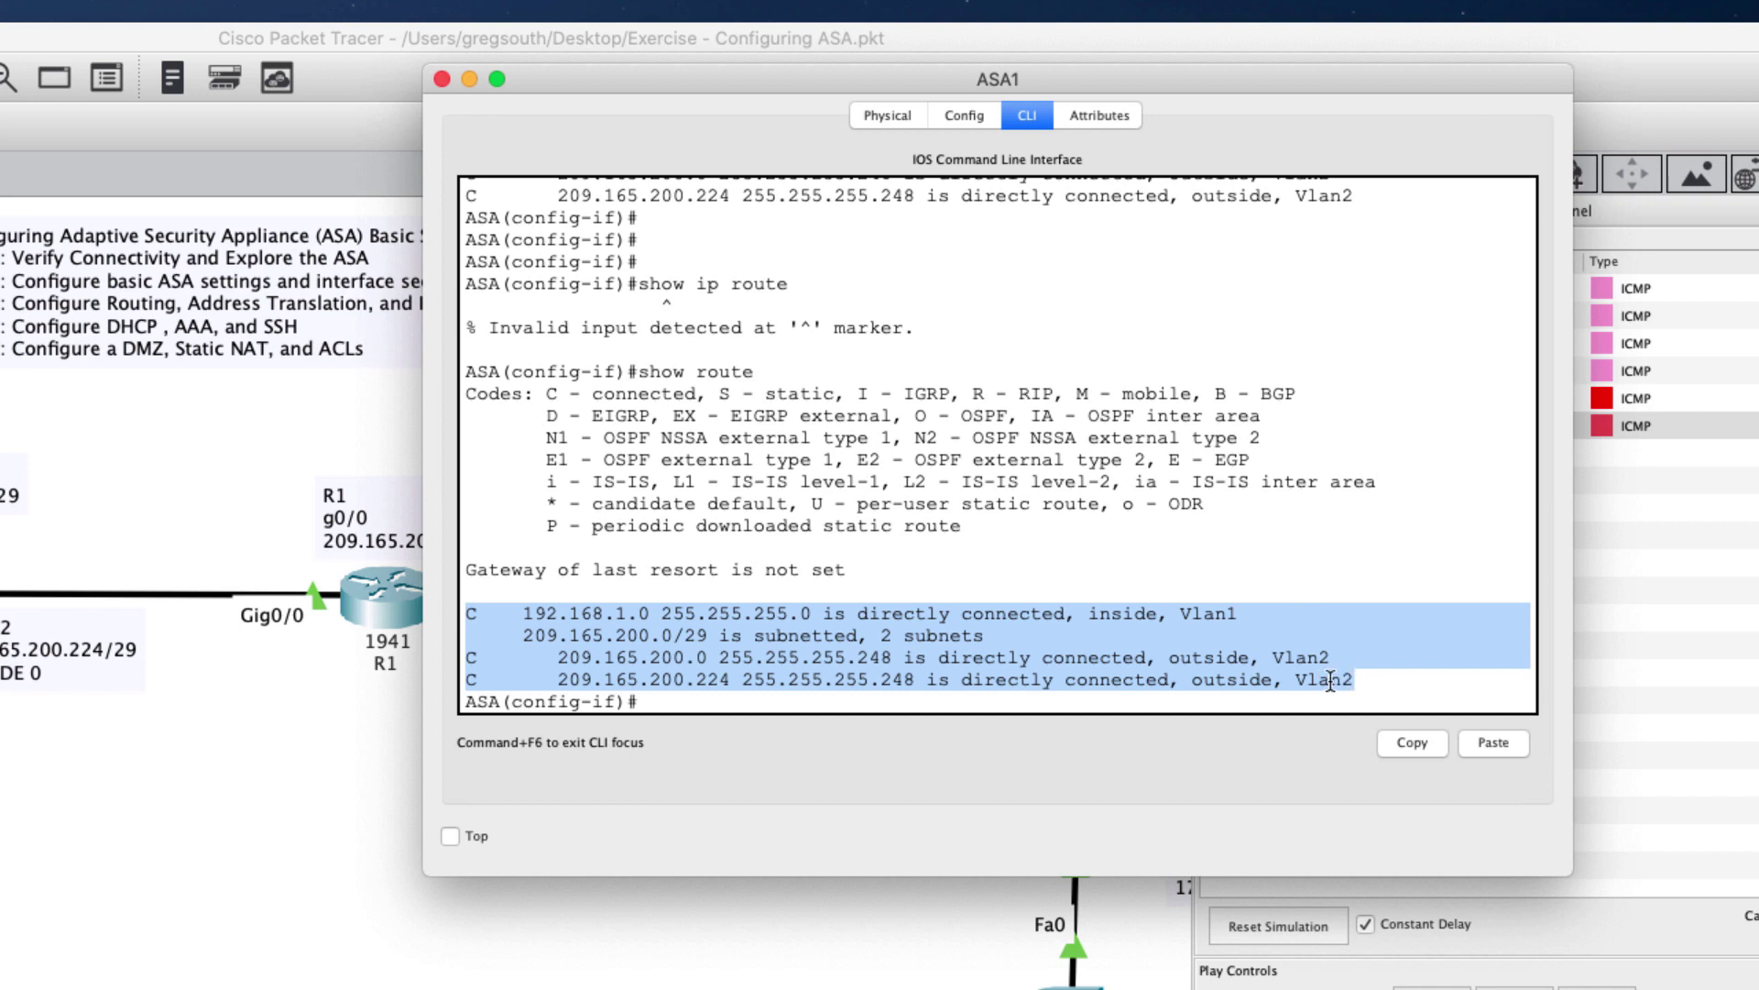
left_click_drag(523, 613, 658, 613)
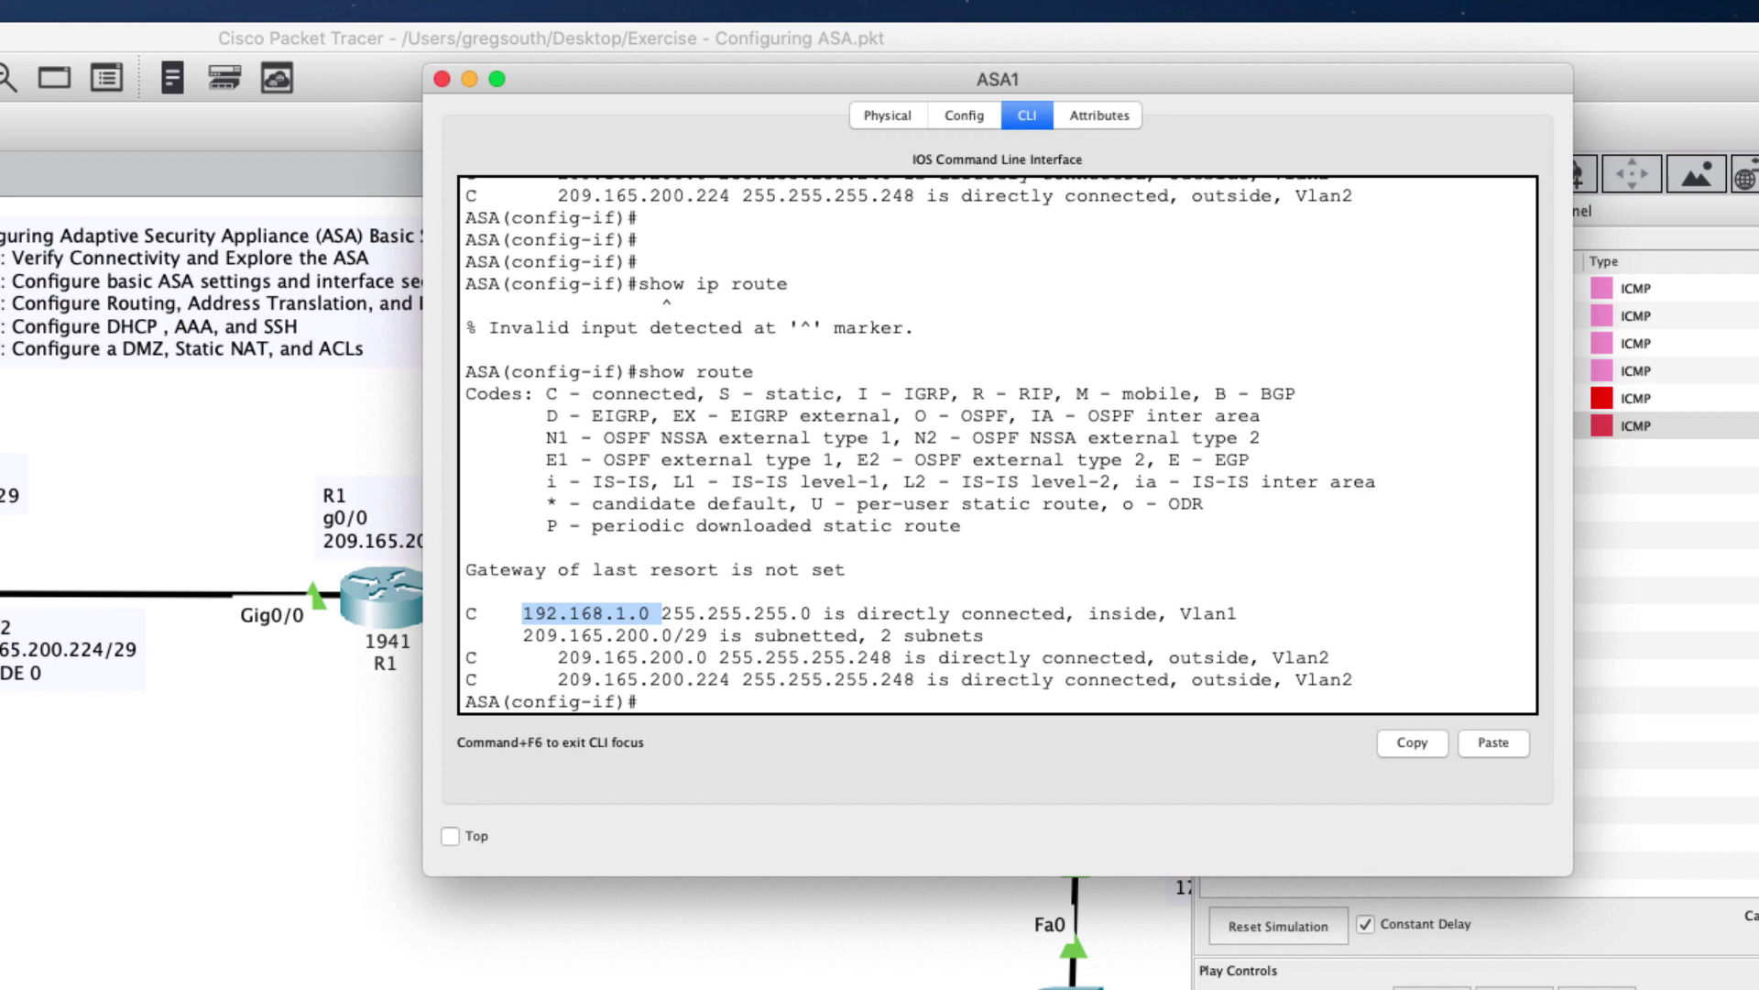
left_click_drag(522, 634, 705, 636)
left_click(606, 657)
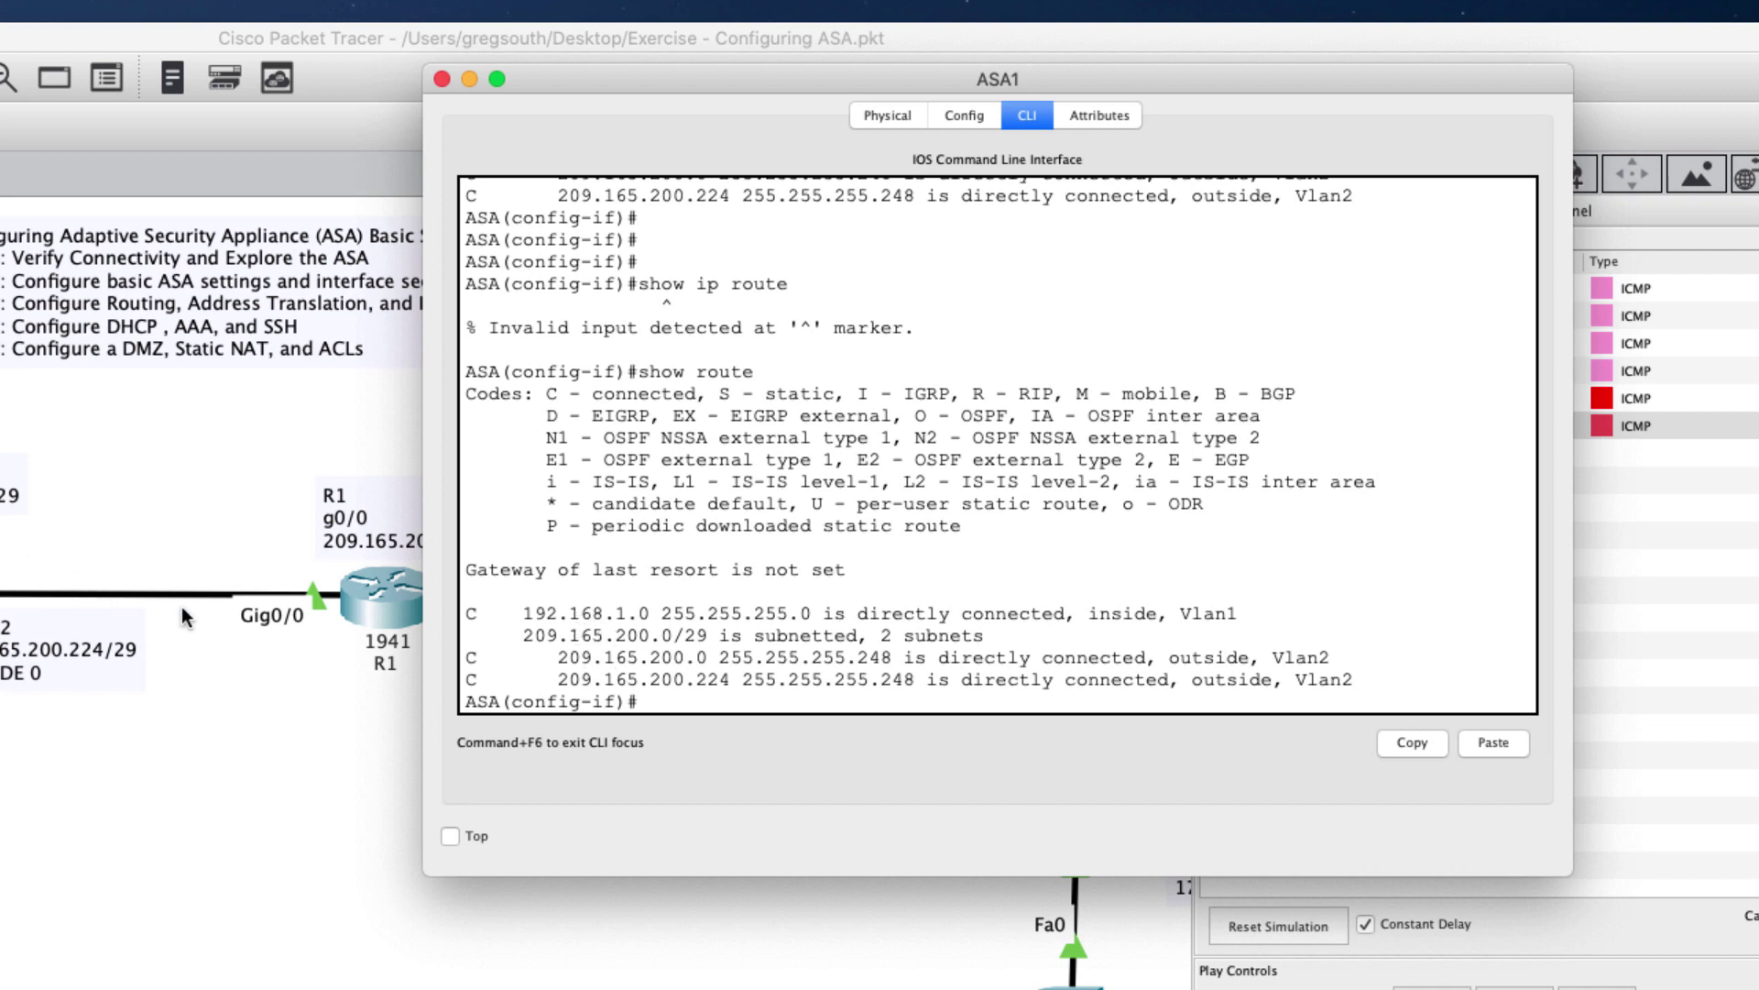
- Highlight the 209.165.200.224 255.255.255.248 outside route in ASA1's table and compare it with R1 in the topology
left_click_drag(467, 679, 742, 686)
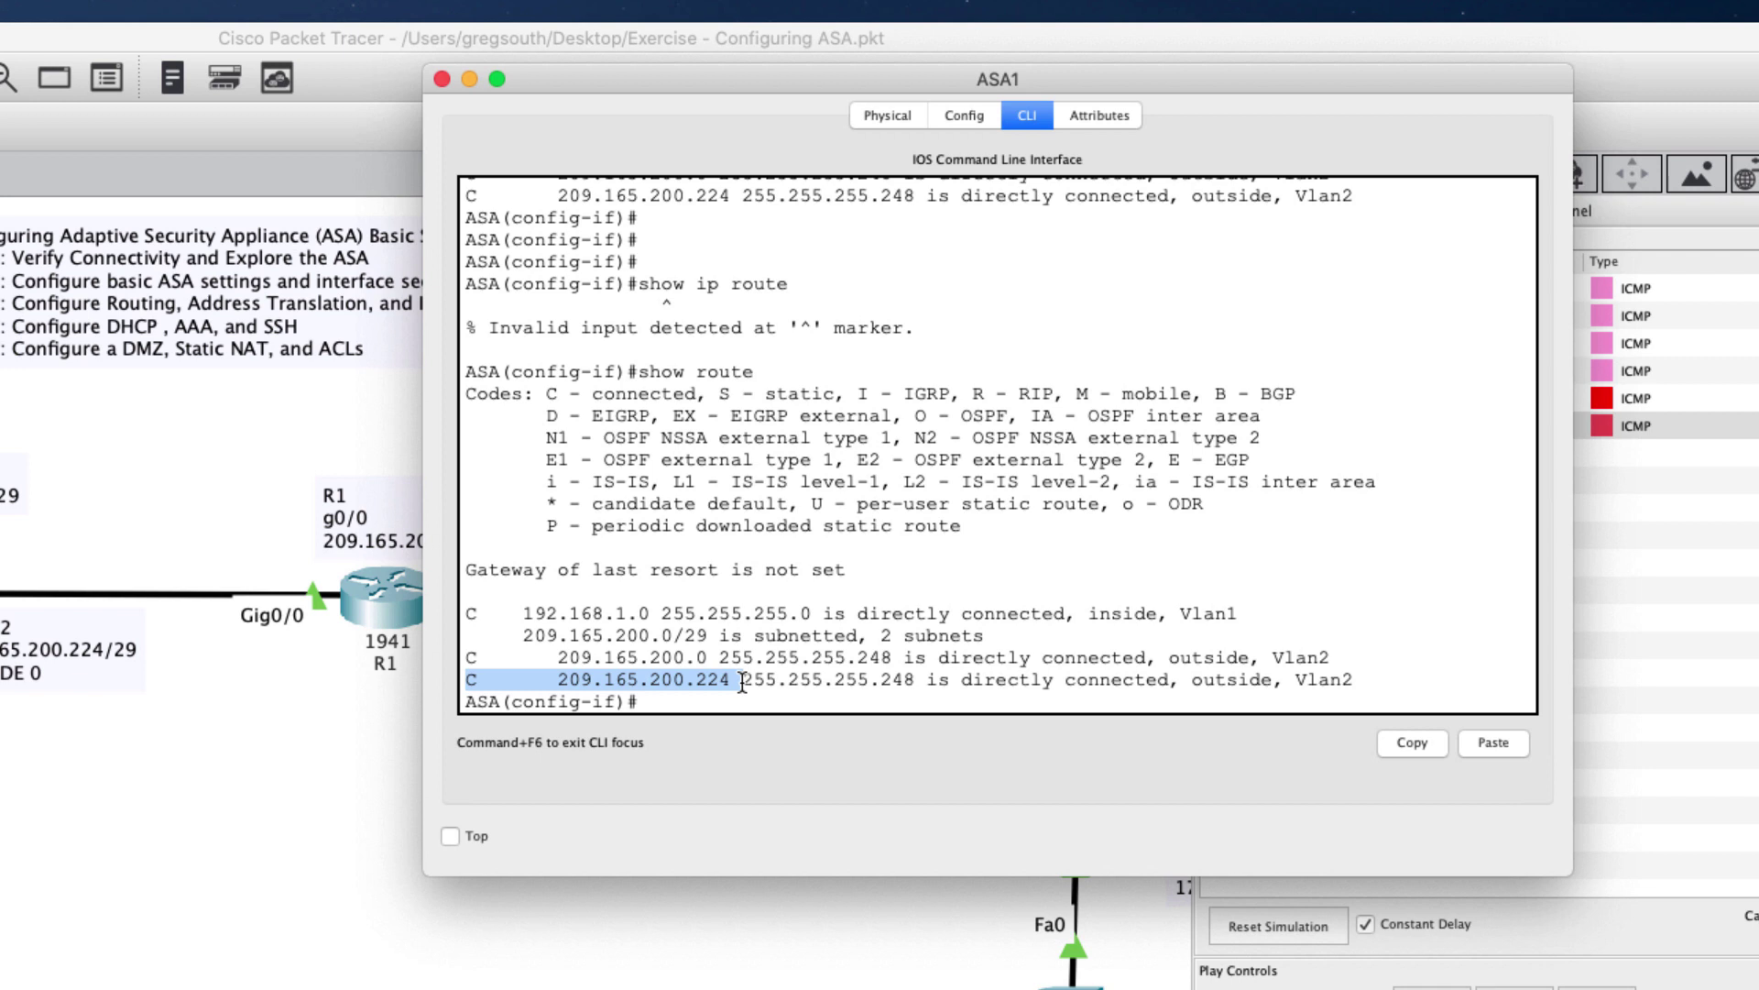
left_click(757, 679)
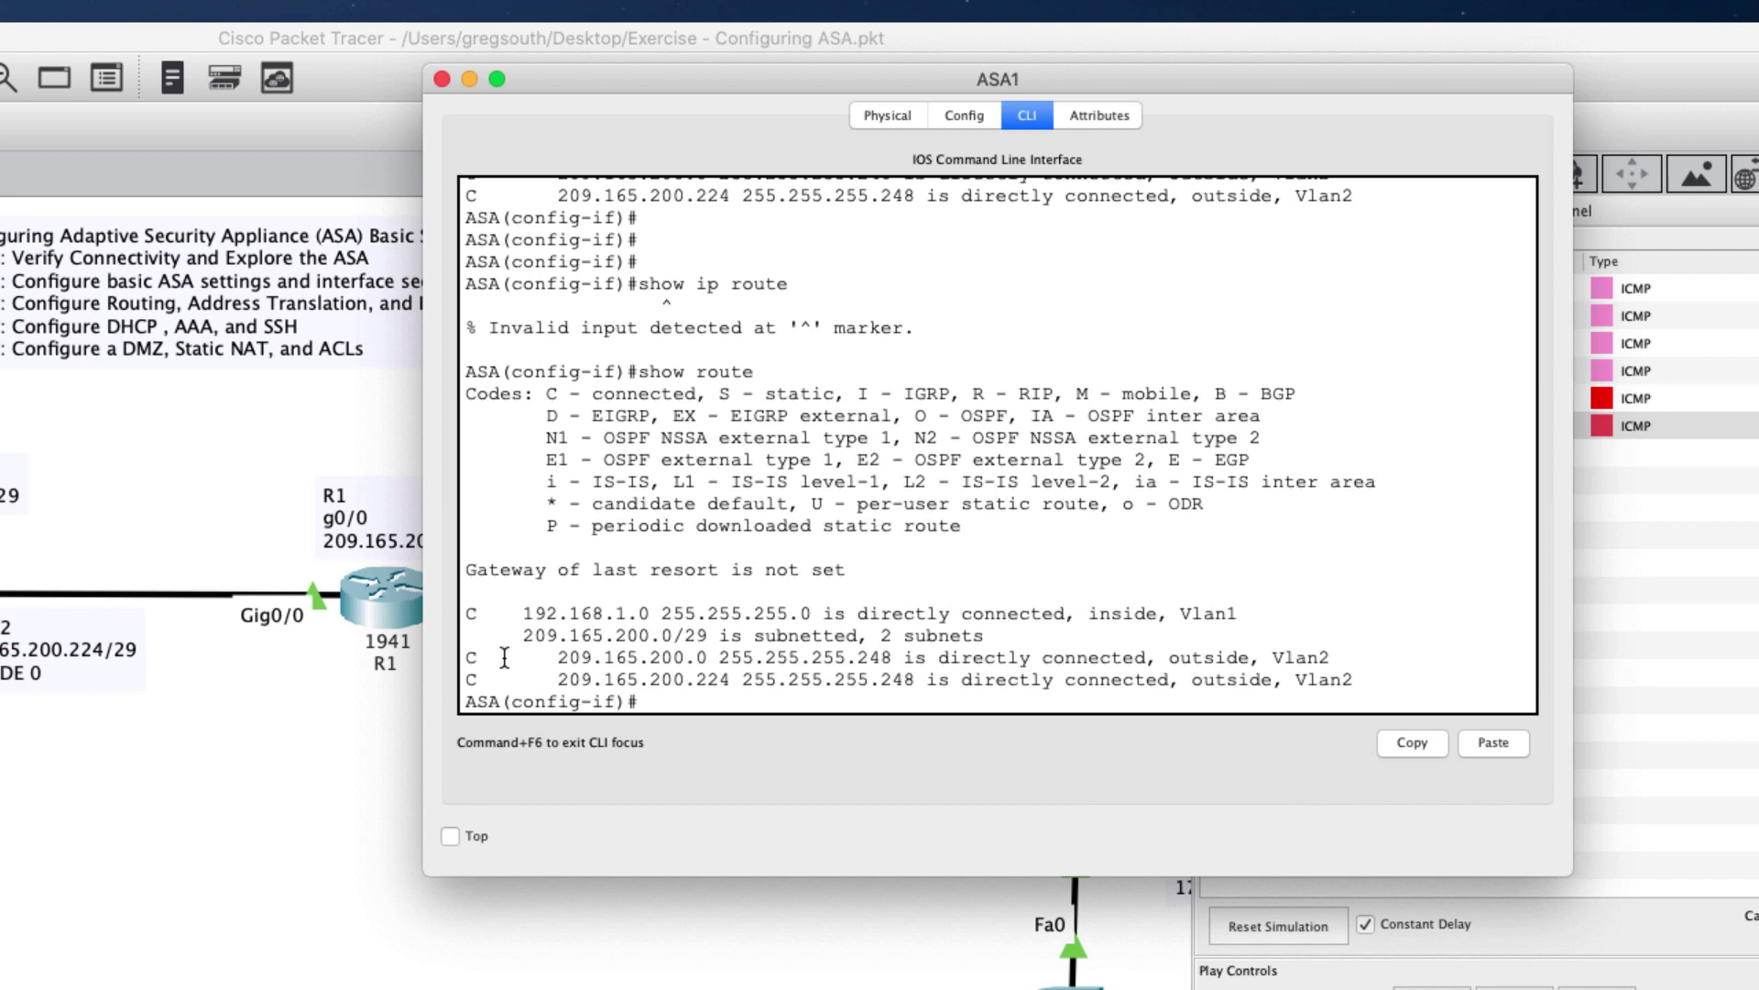
left_click_drag(561, 678, 925, 680)
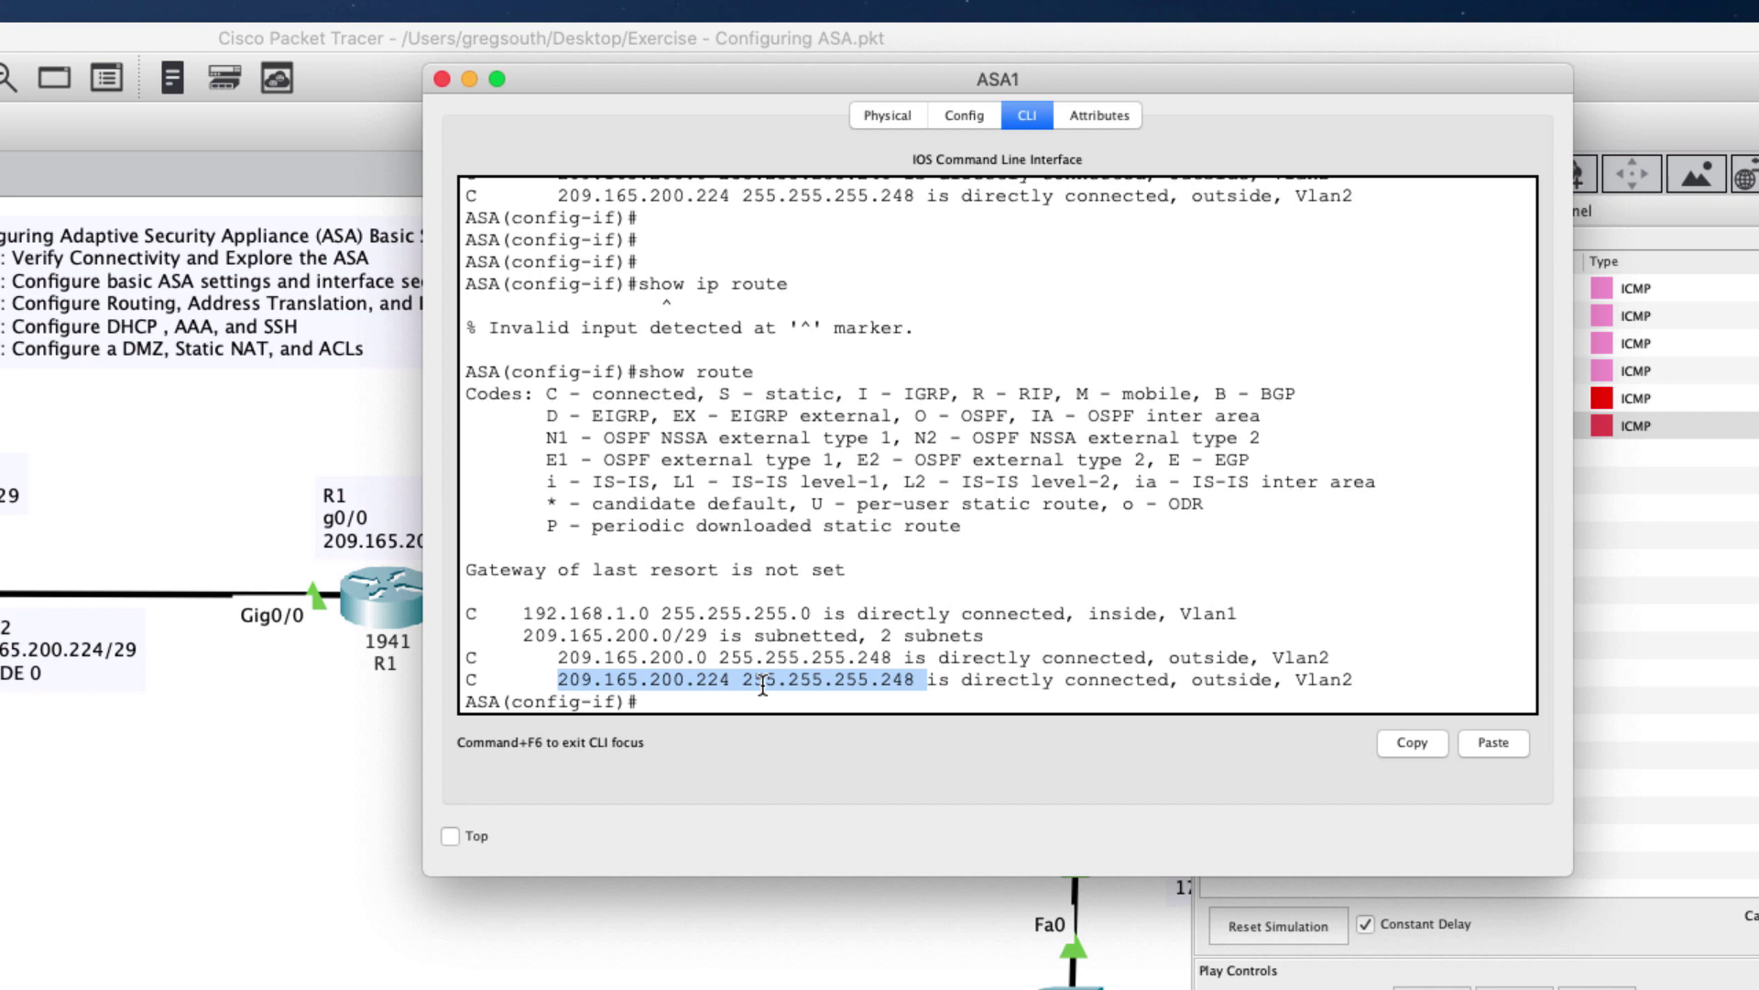
left_click_drag(556, 657, 917, 682)
left_click(339, 729)
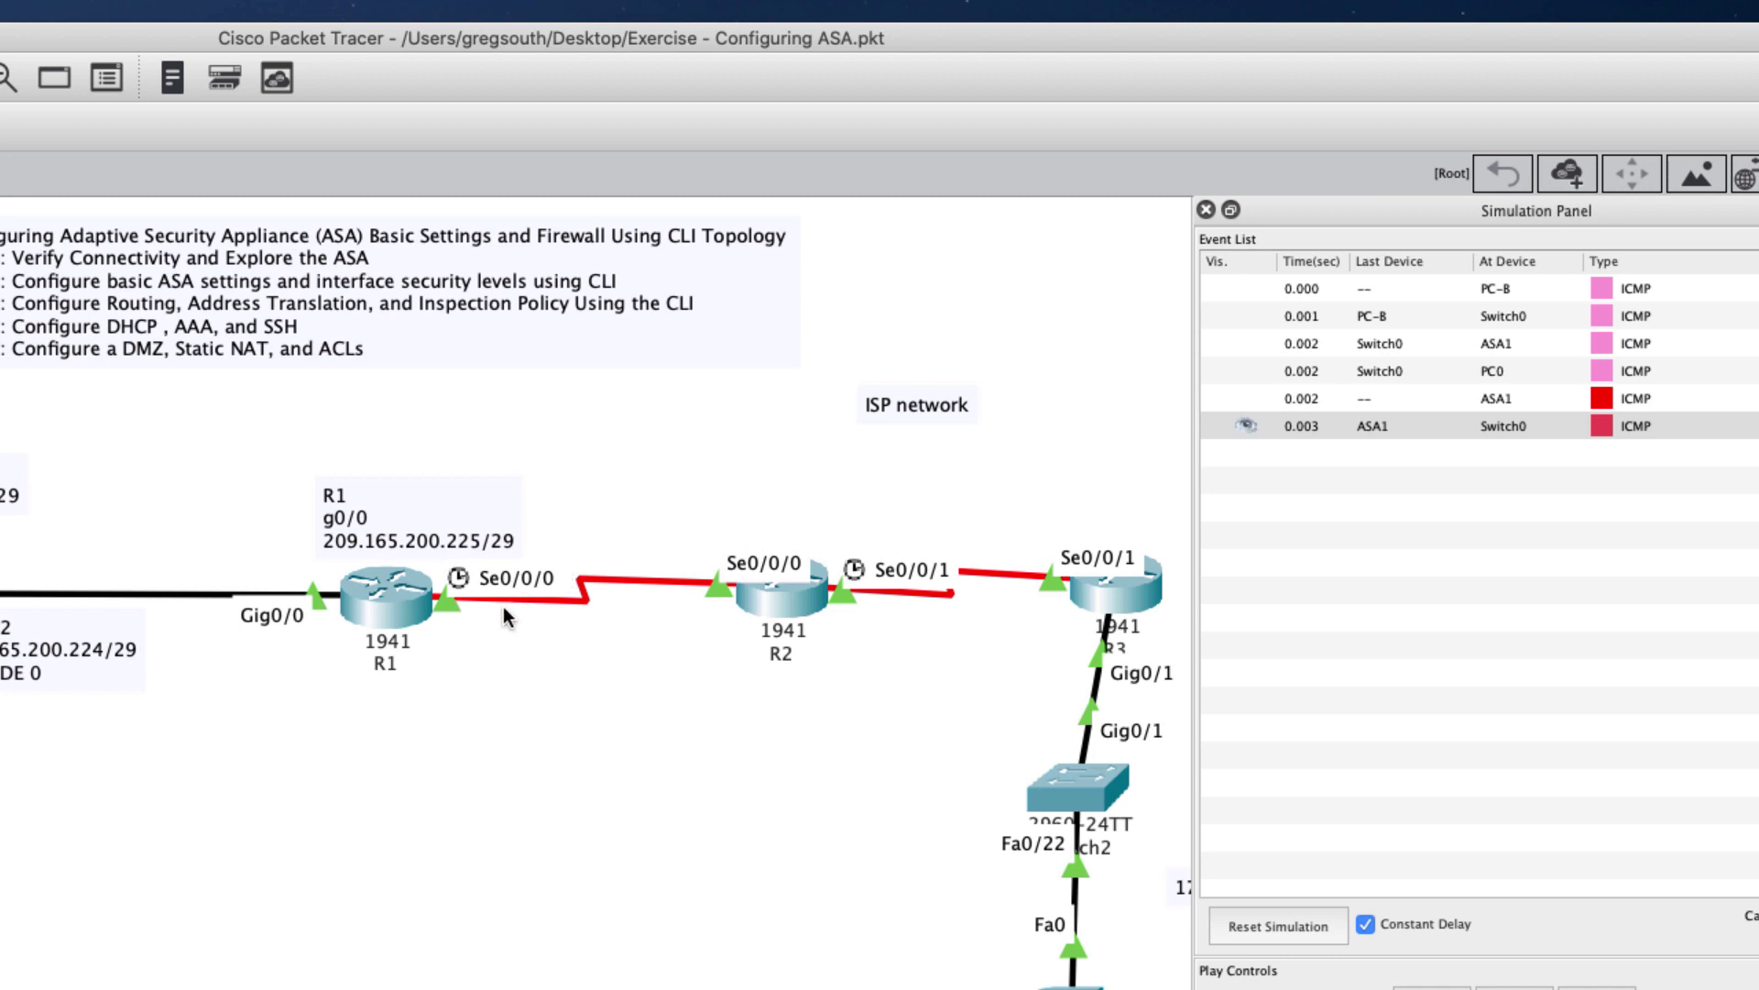
mouse_move(385, 596)
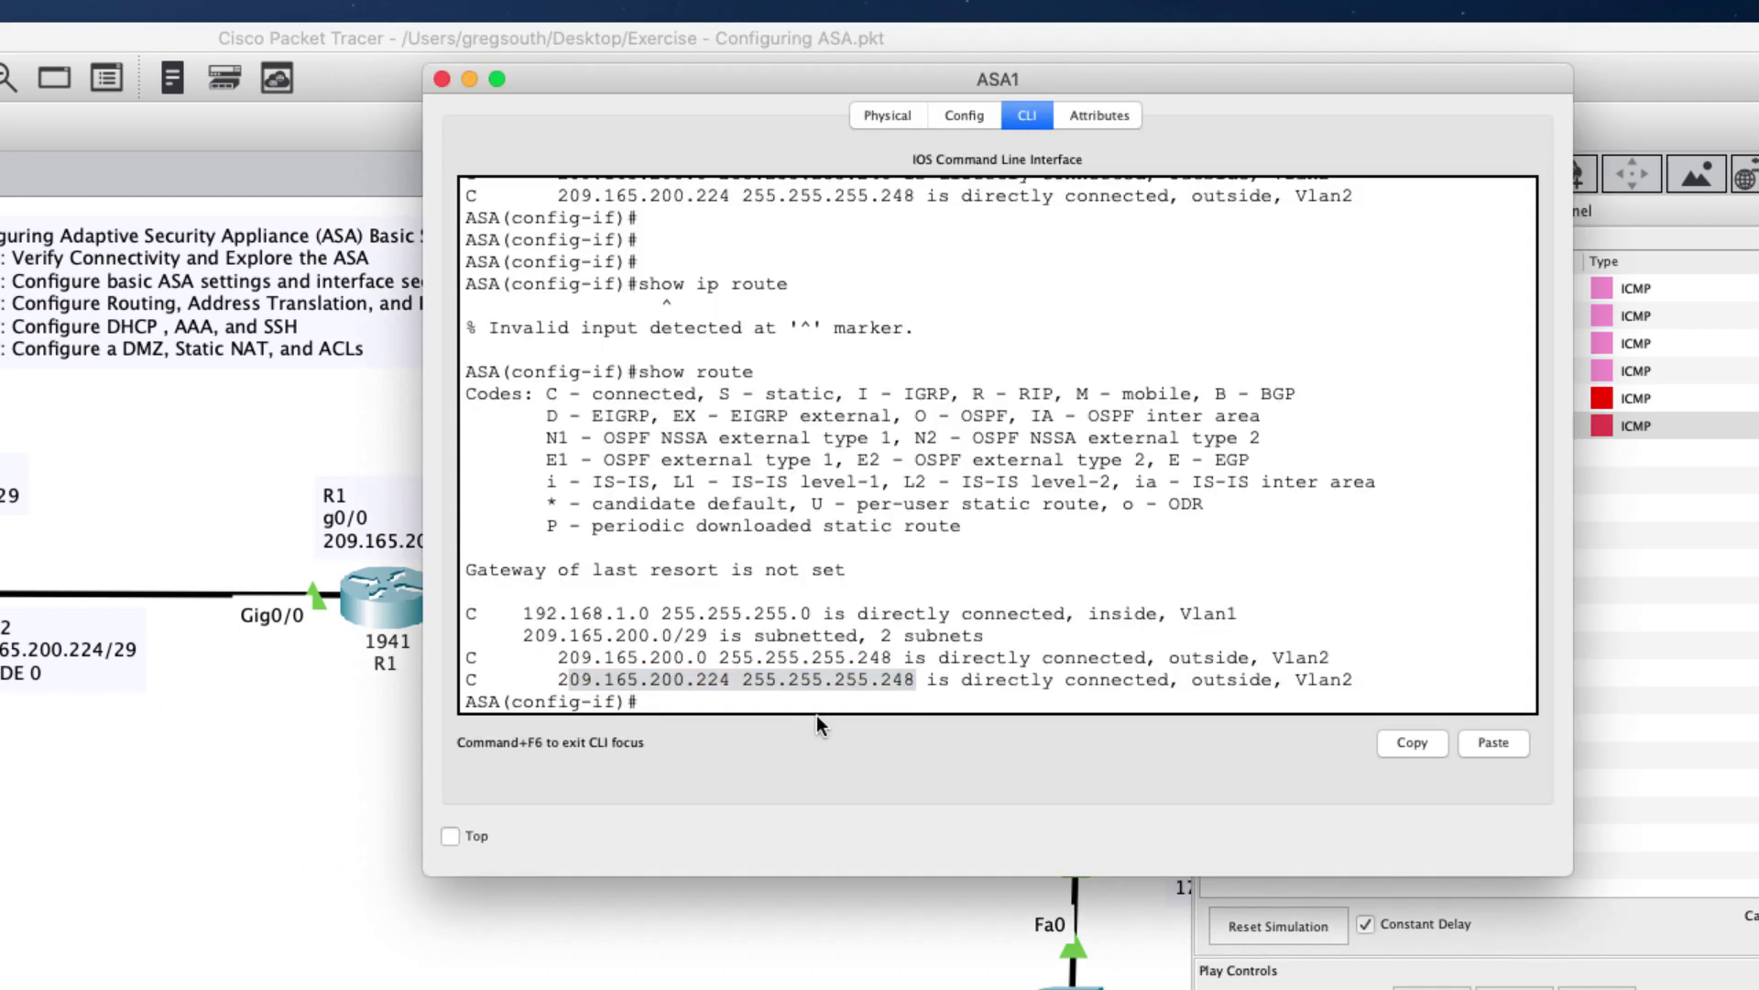
- Add a default route on ASA1 with route outside 0.0.0.0 0.0.0.0 209.165.200.225, moving the window clear of R1's label
left_click(774, 704)
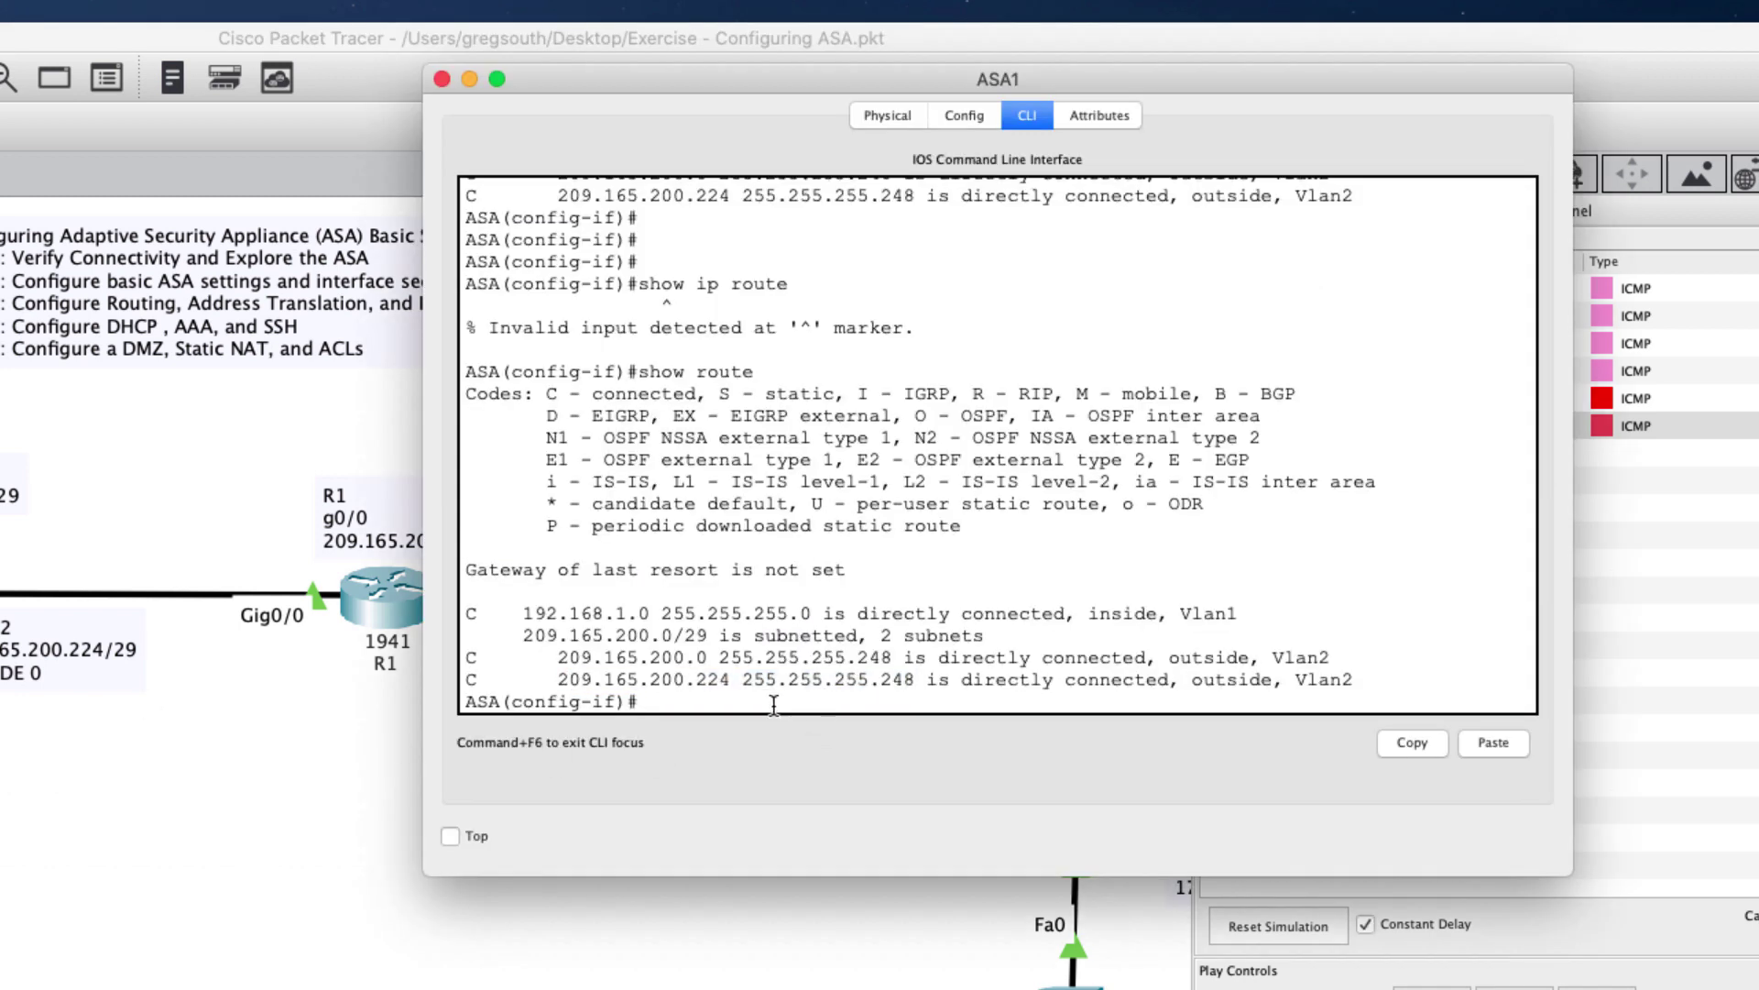
key("Return")
key("Return")
key("Return")
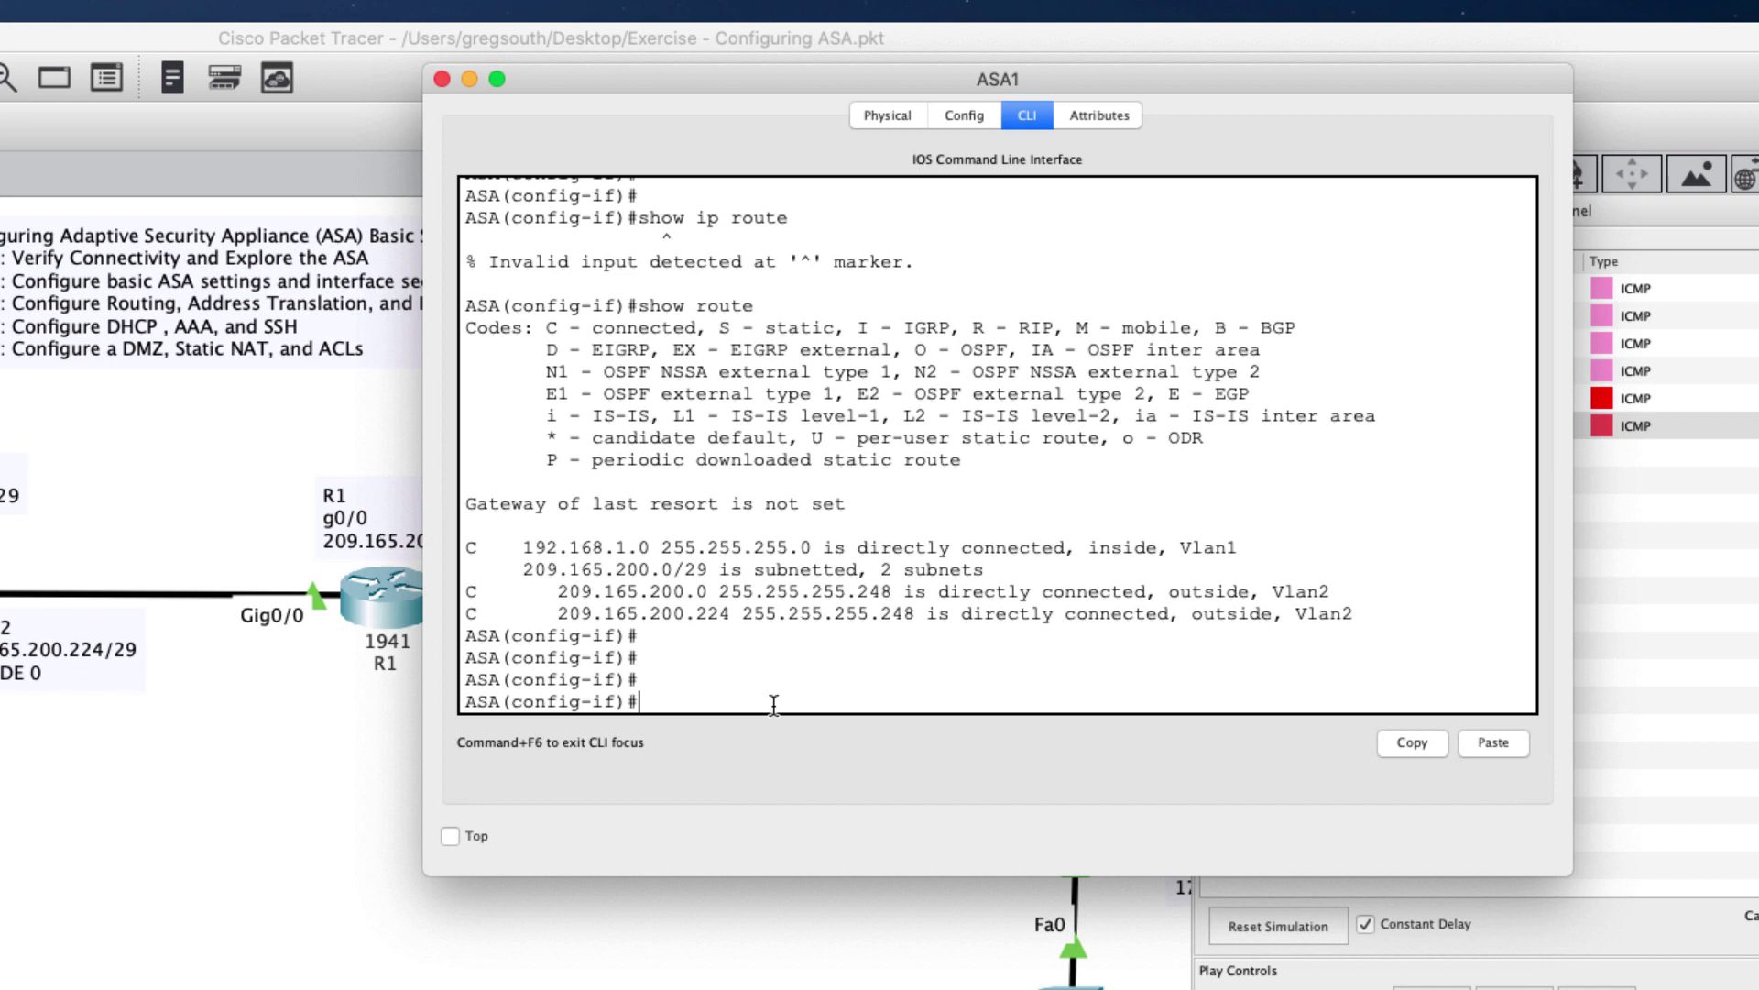
type("oute")
key("BackSpace")
key("BackSpace")
key("BackSpace")
key("BackSpace")
type("route outside 0.0.0.0")
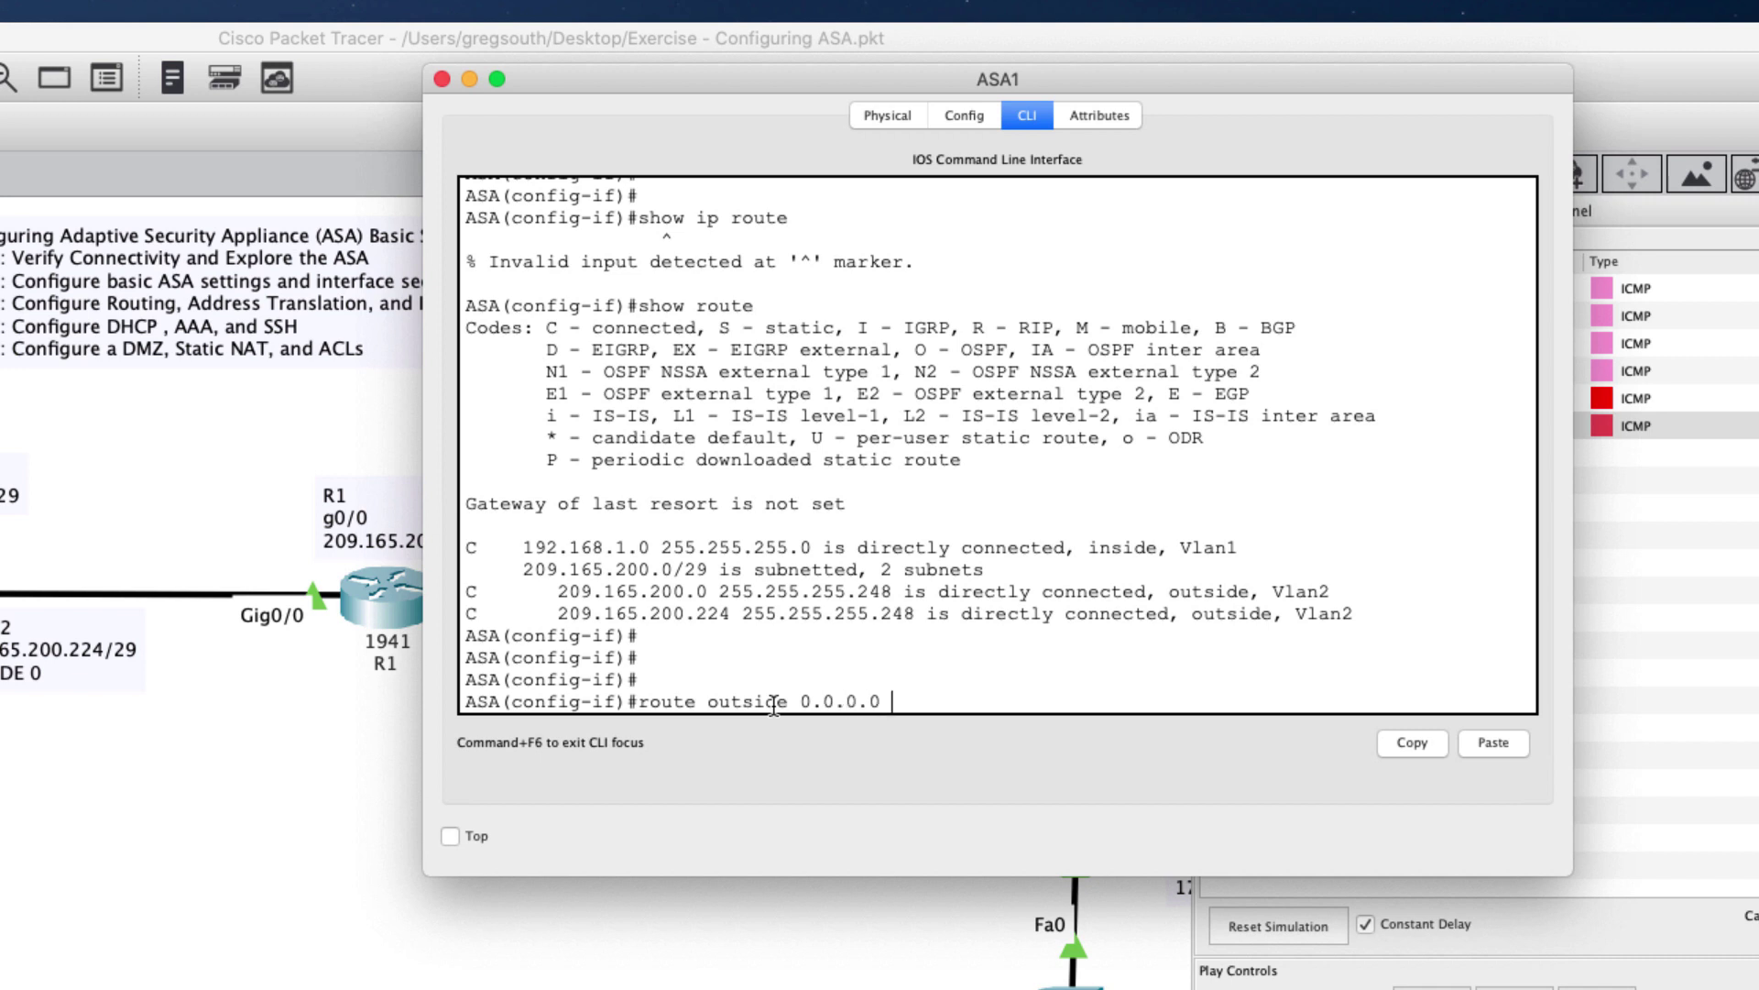
type(" 0.0.0.0")
left_click_drag(800, 702, 989, 702)
left_click(994, 702)
type("209.165.")
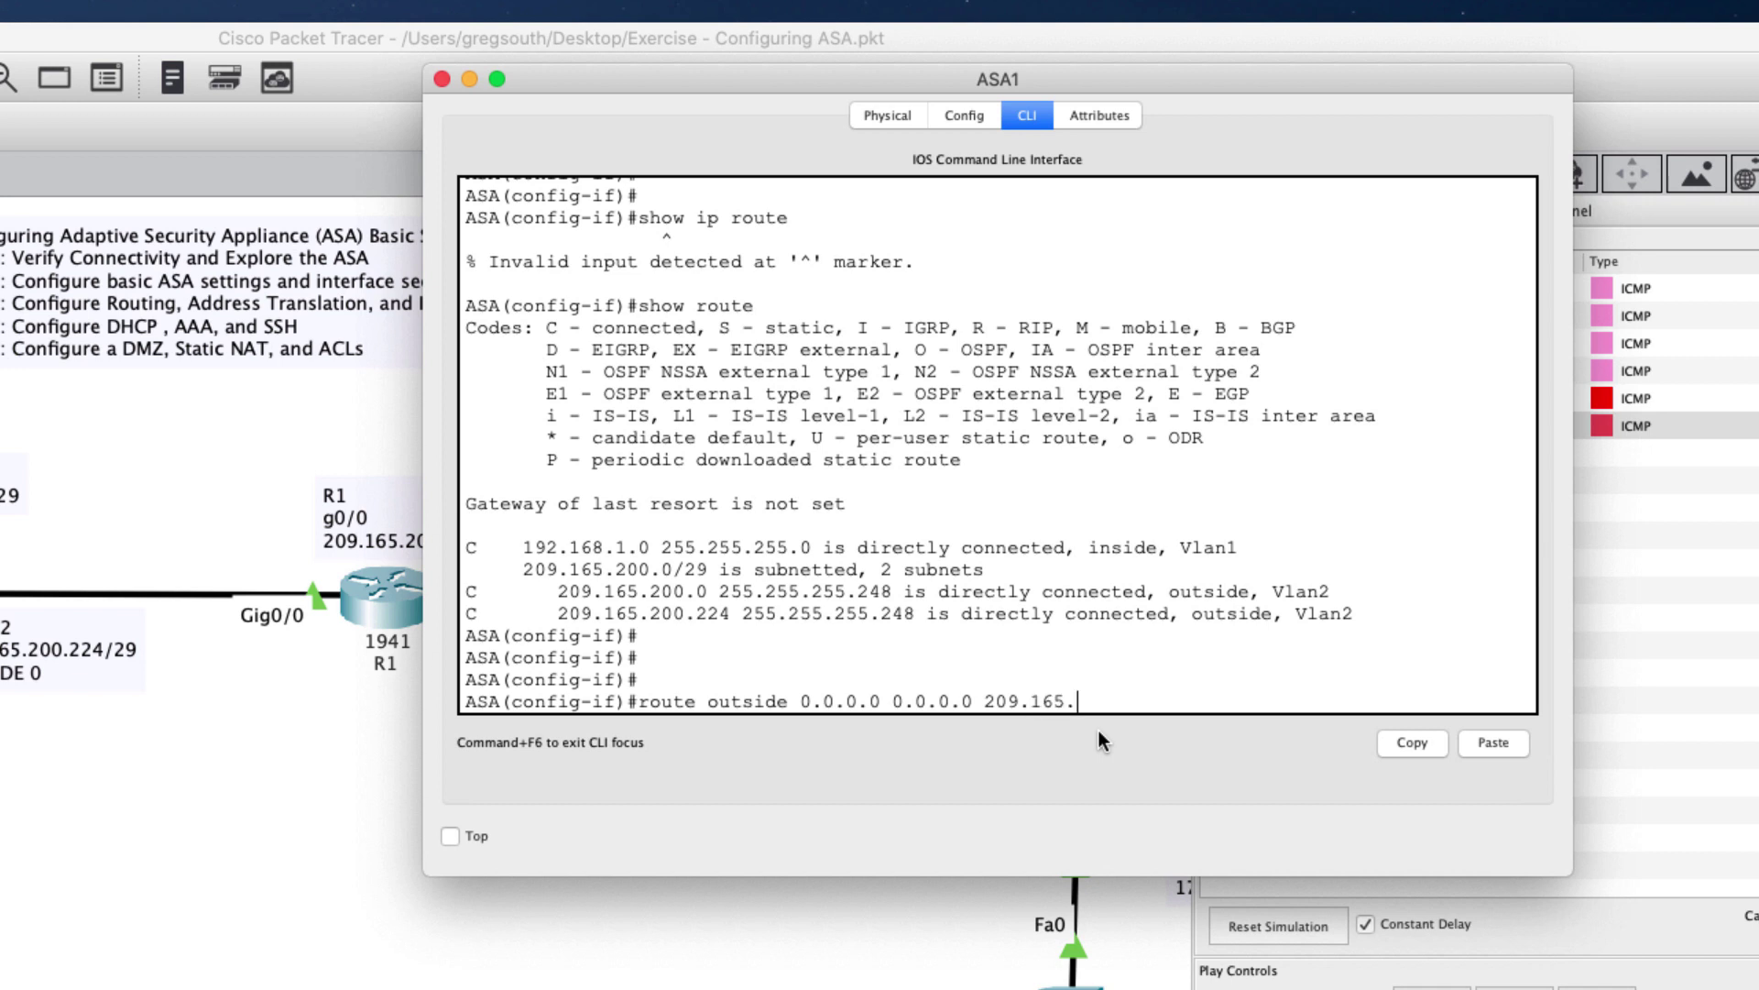
left_click_drag(701, 87, 828, 119)
type("65.200")
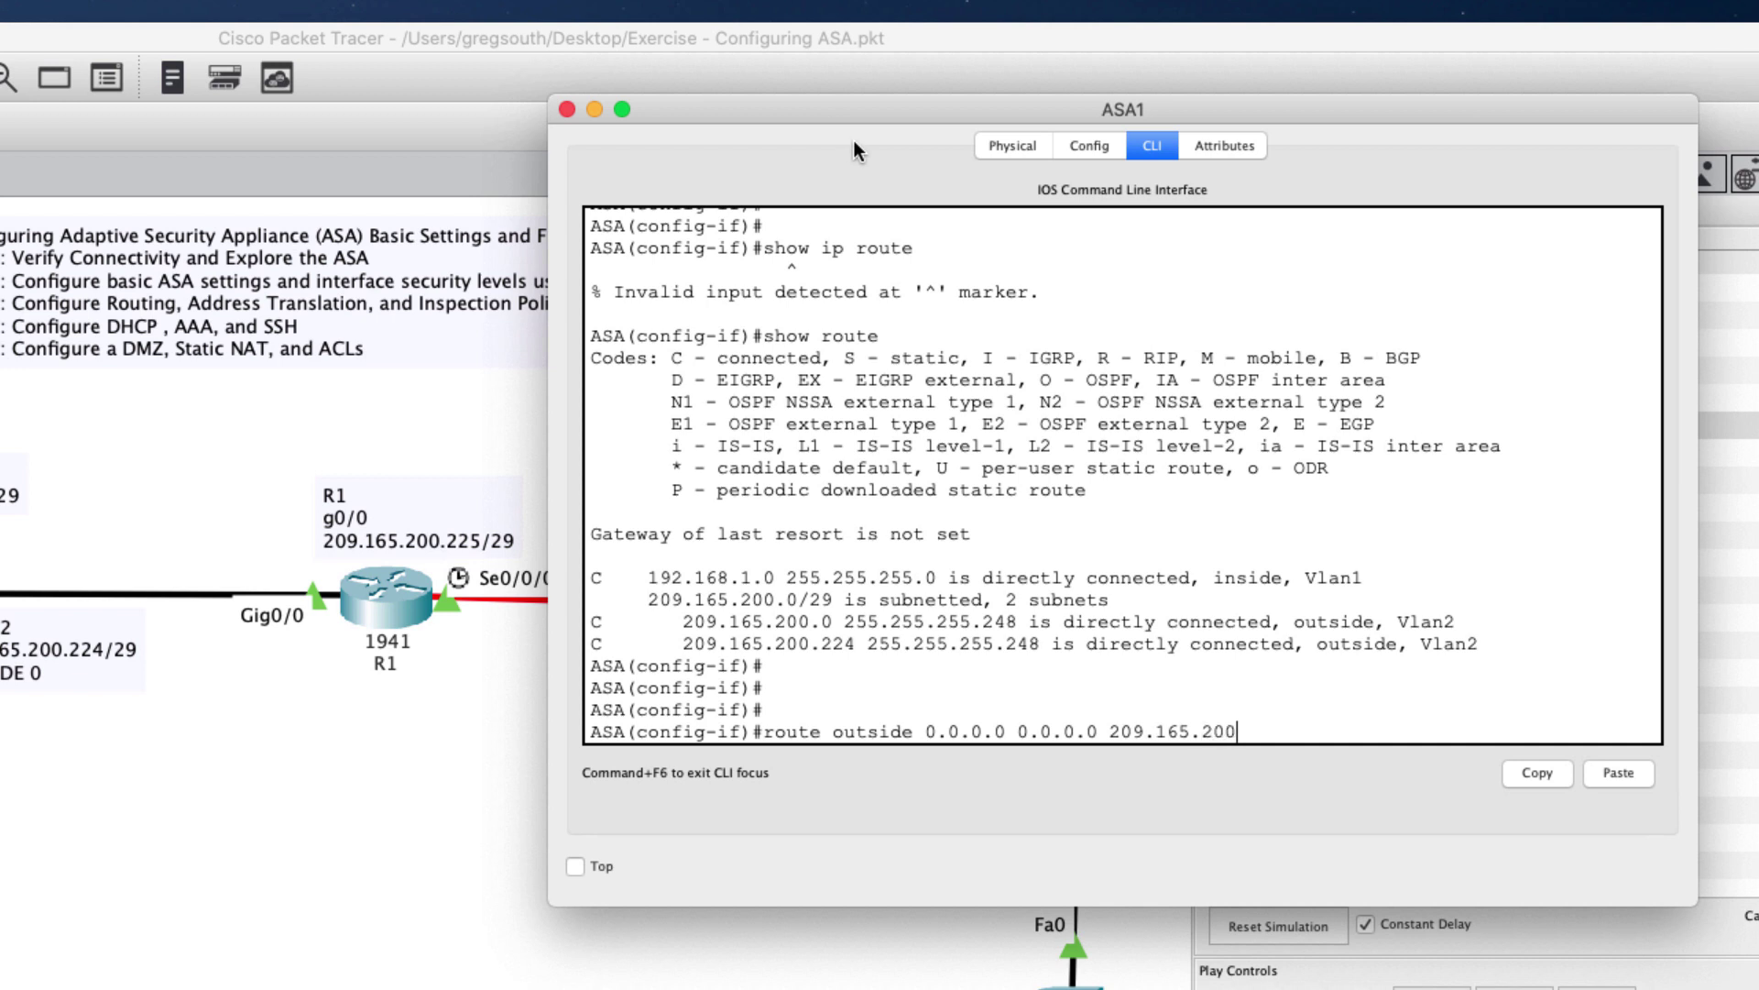
type(".225")
key("Return")
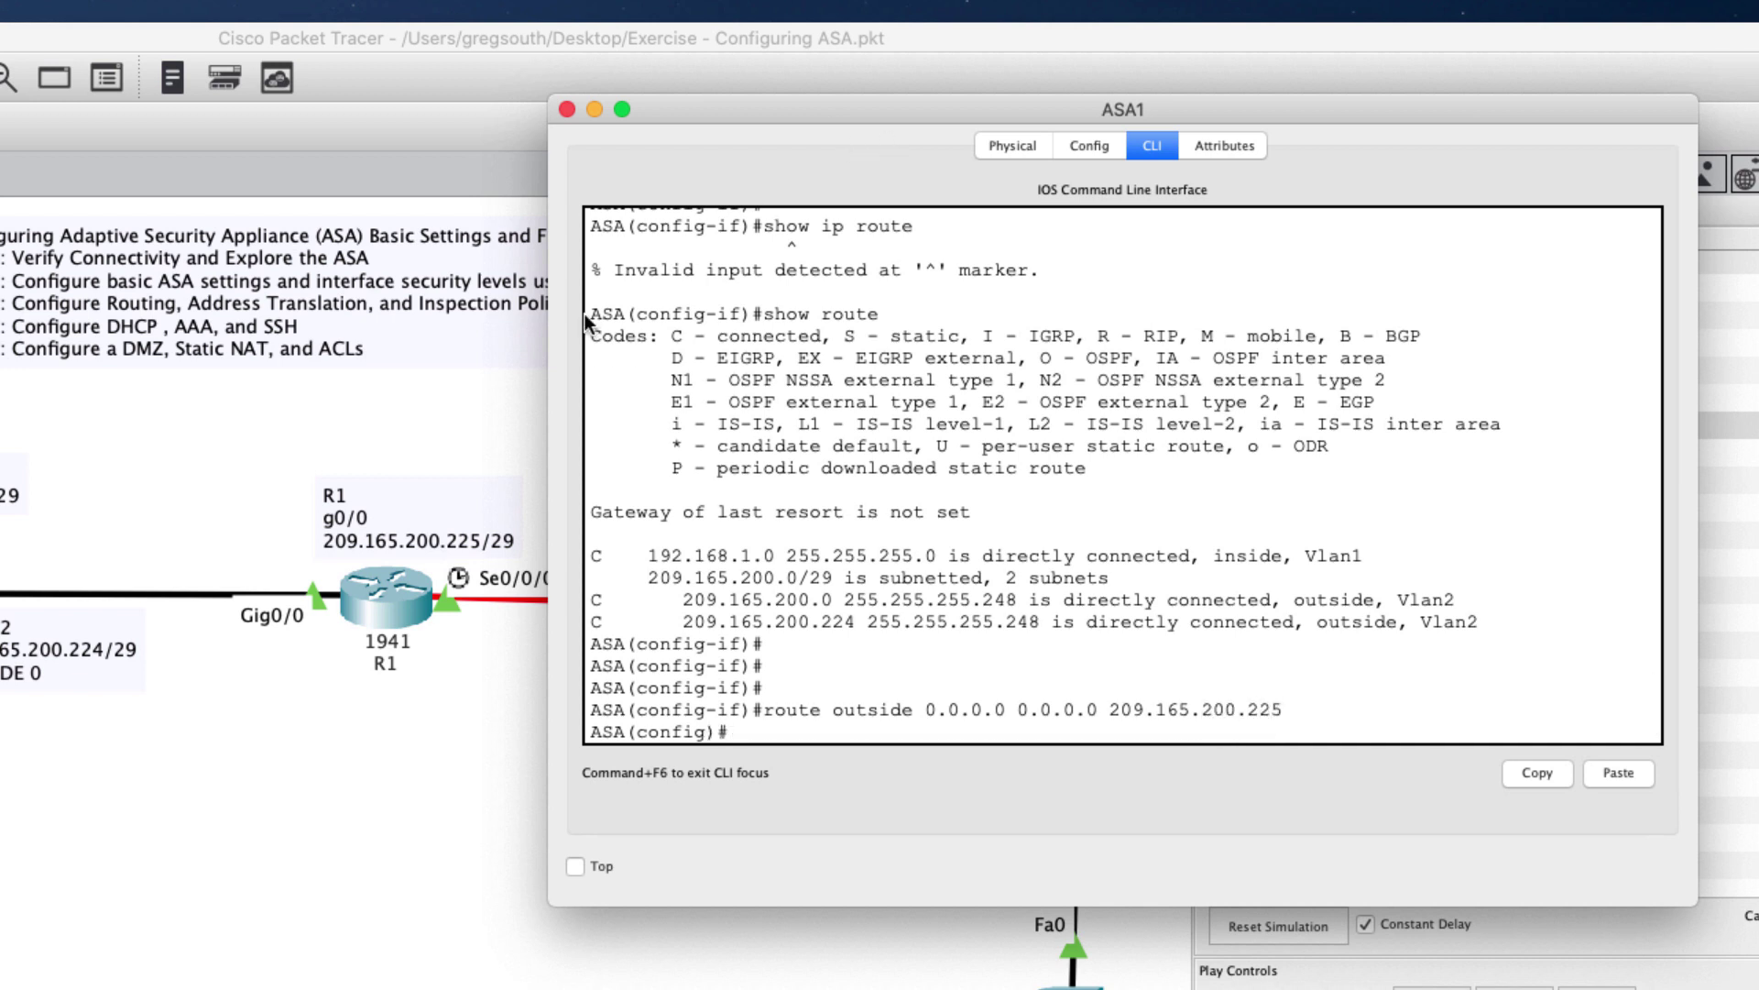
- Run show route again on ASA1 and highlight the gateway of last resort and the S* static default route
type("show route")
key("Return")
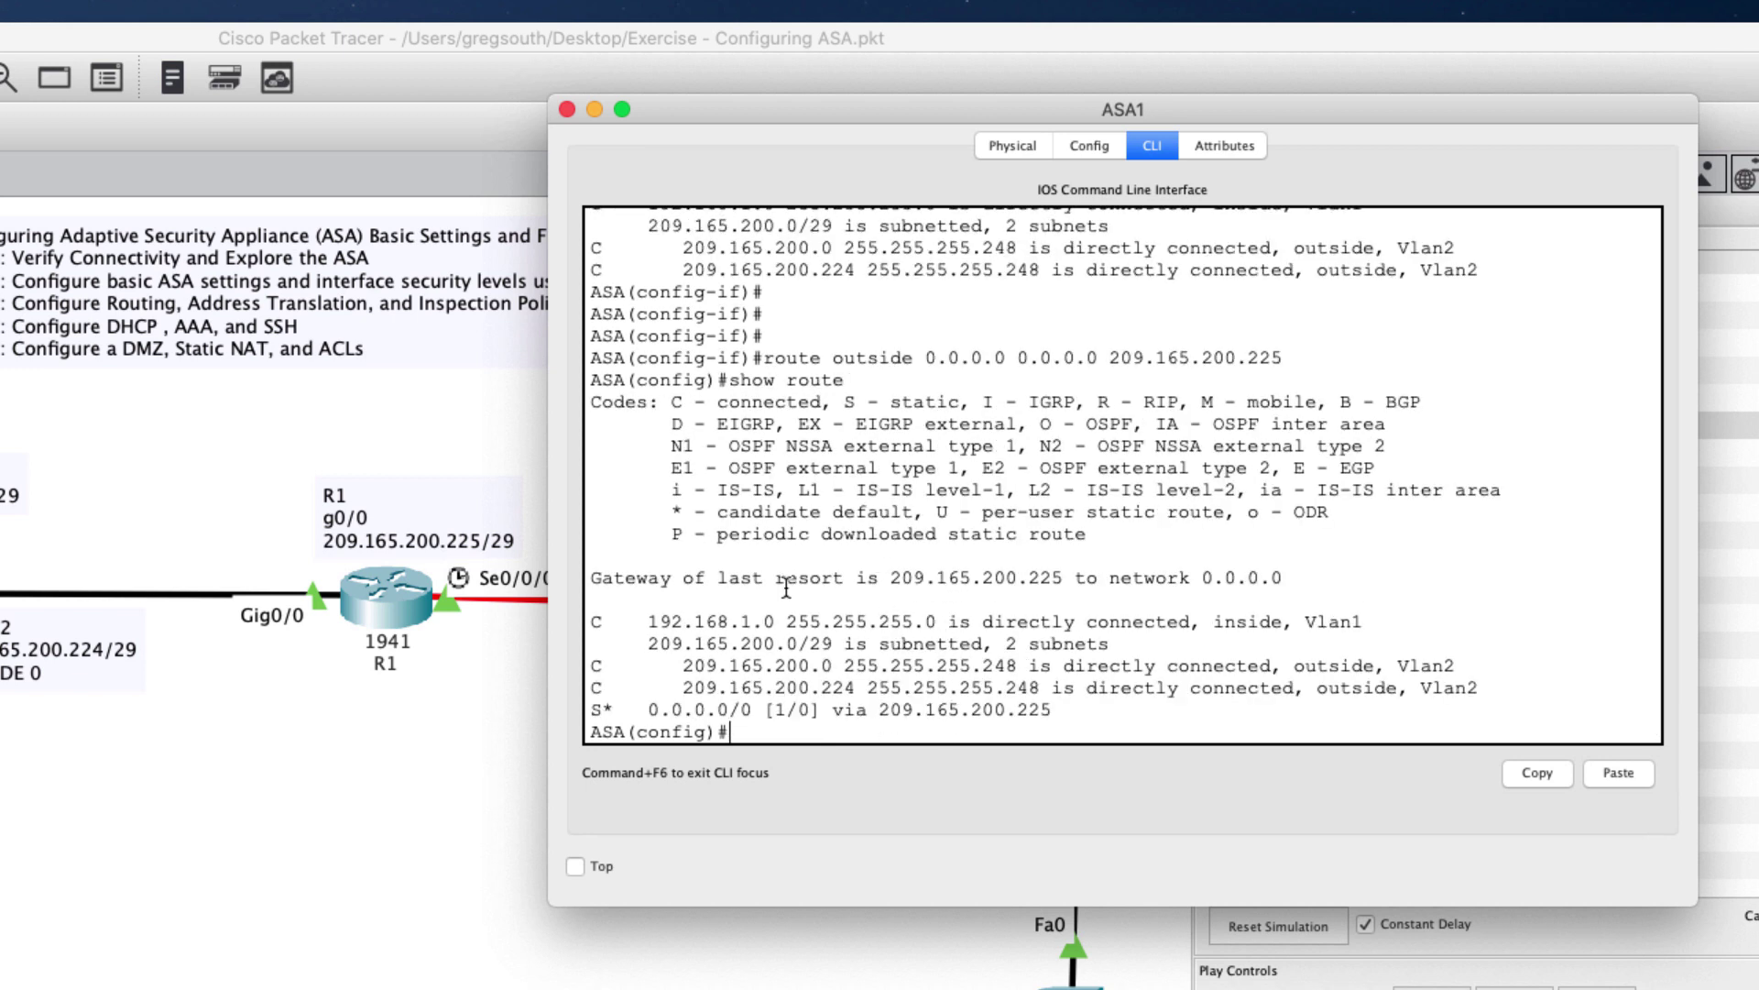
left_click_drag(591, 577, 1308, 578)
left_click(1308, 577)
left_click_drag(891, 578, 1054, 575)
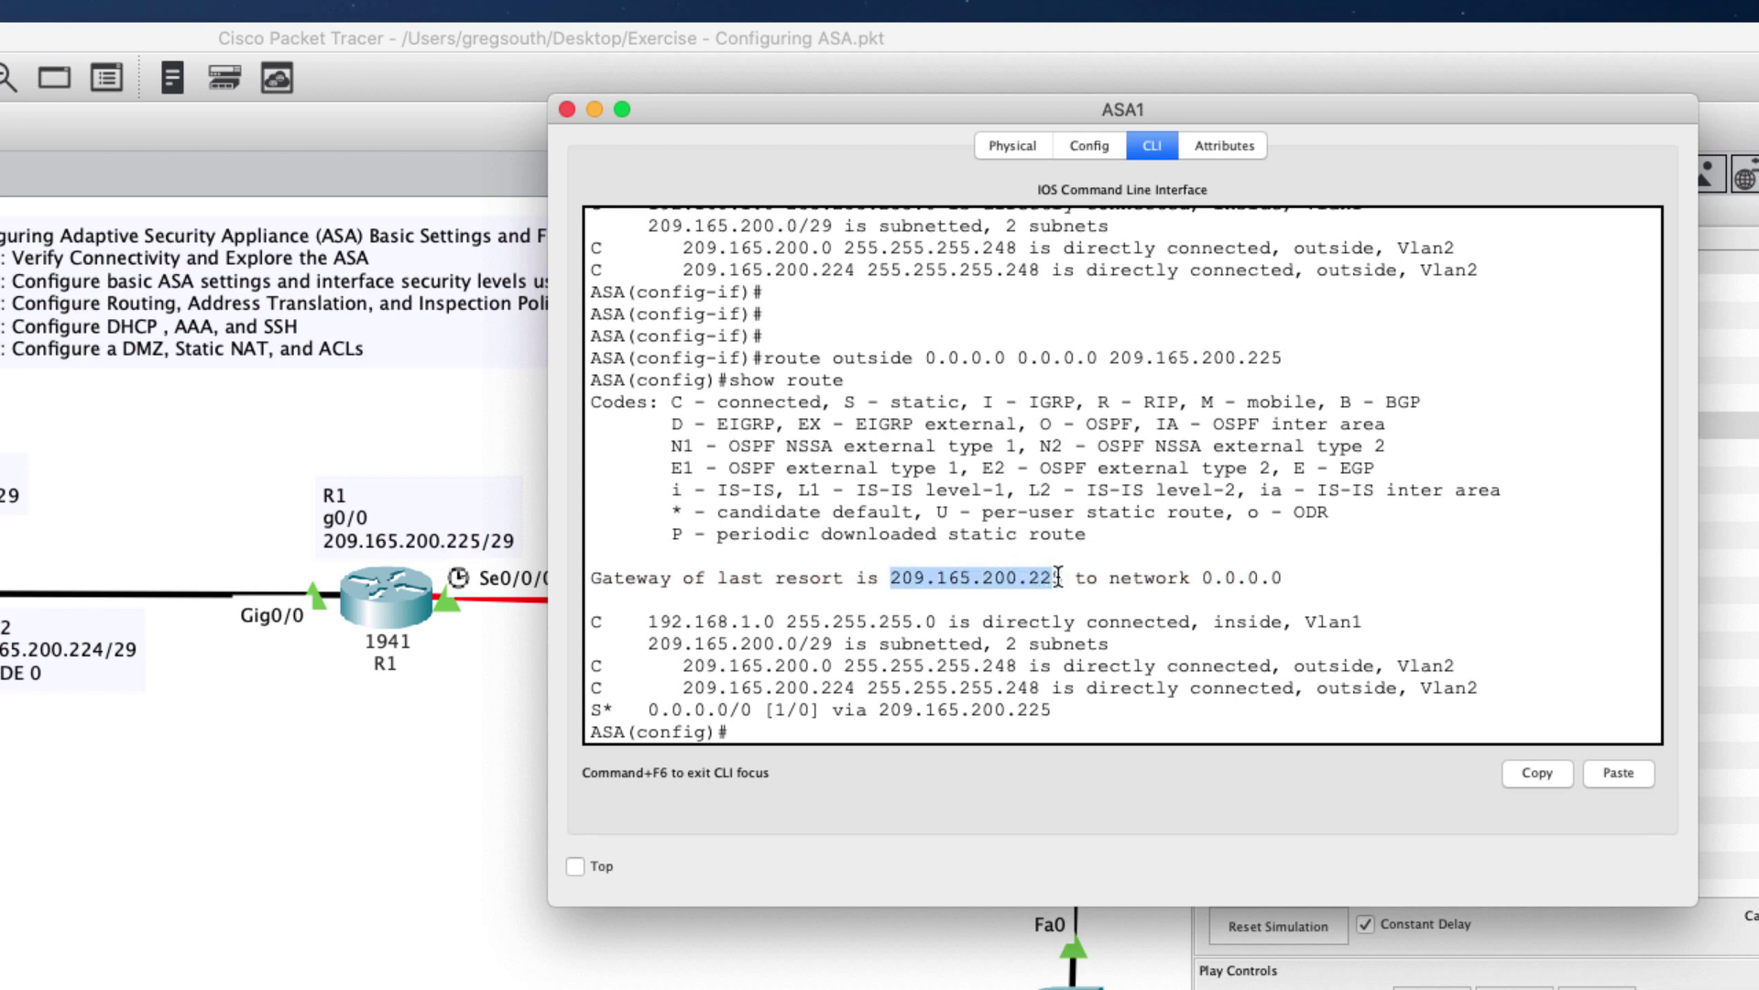
left_click_drag(591, 712, 1072, 715)
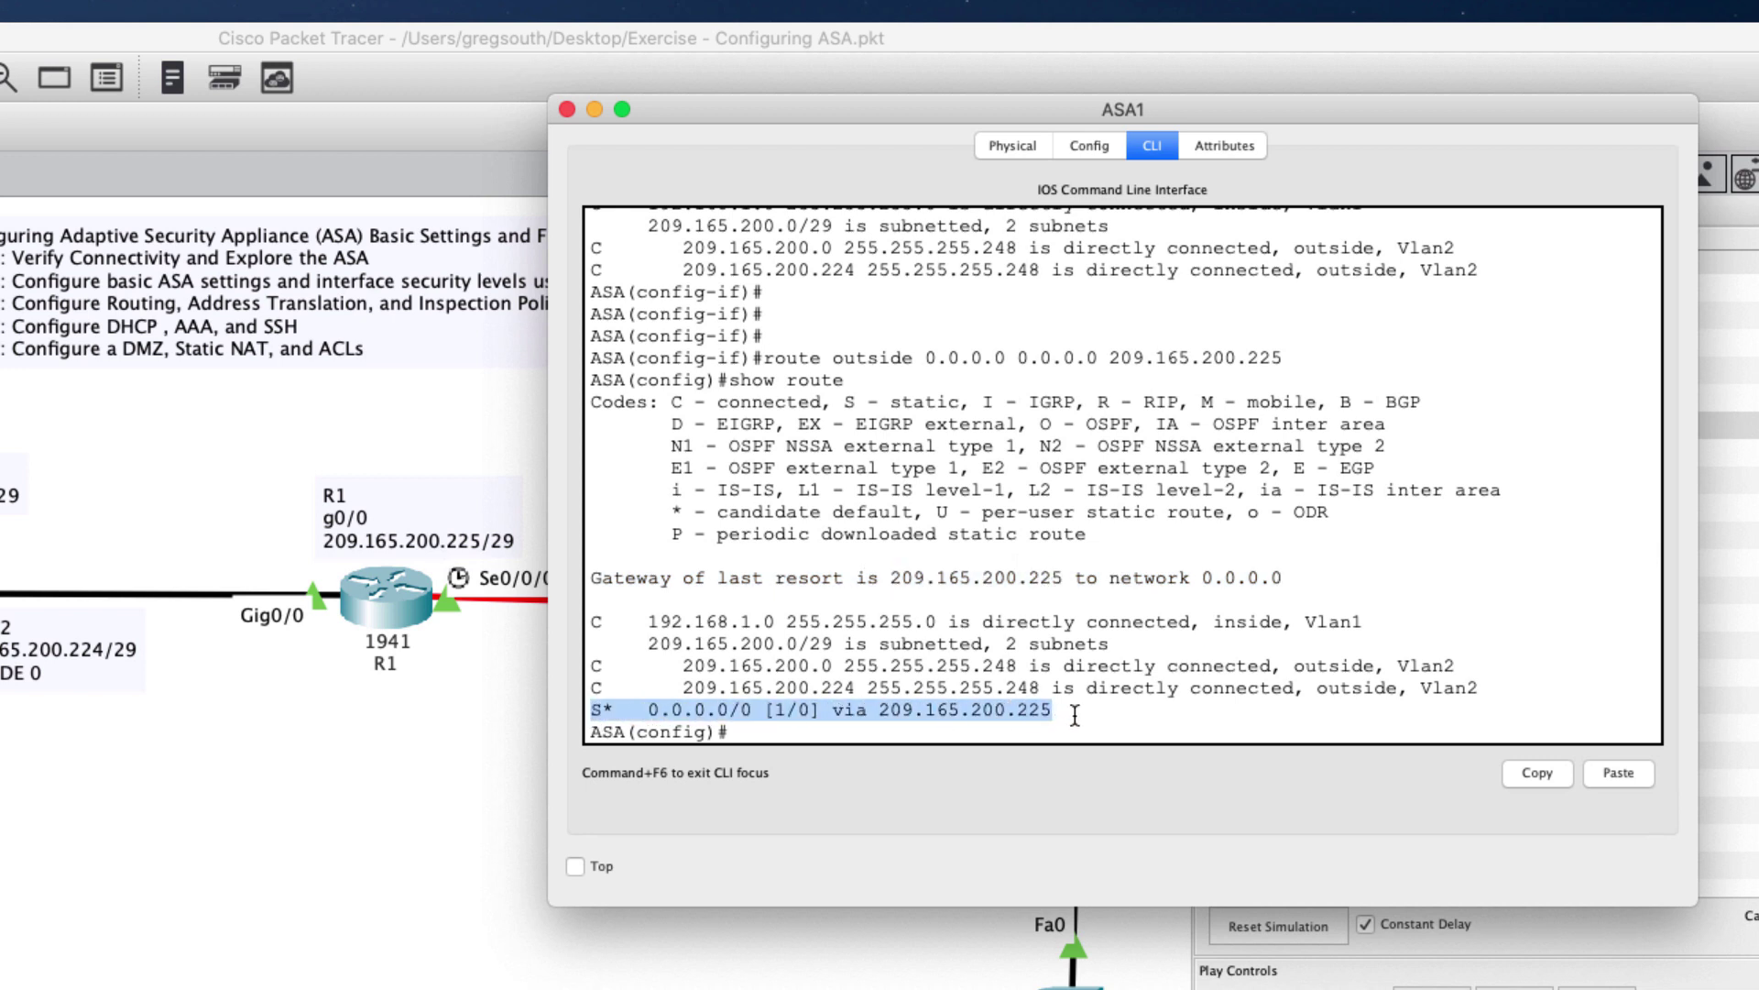
left_click(589, 707)
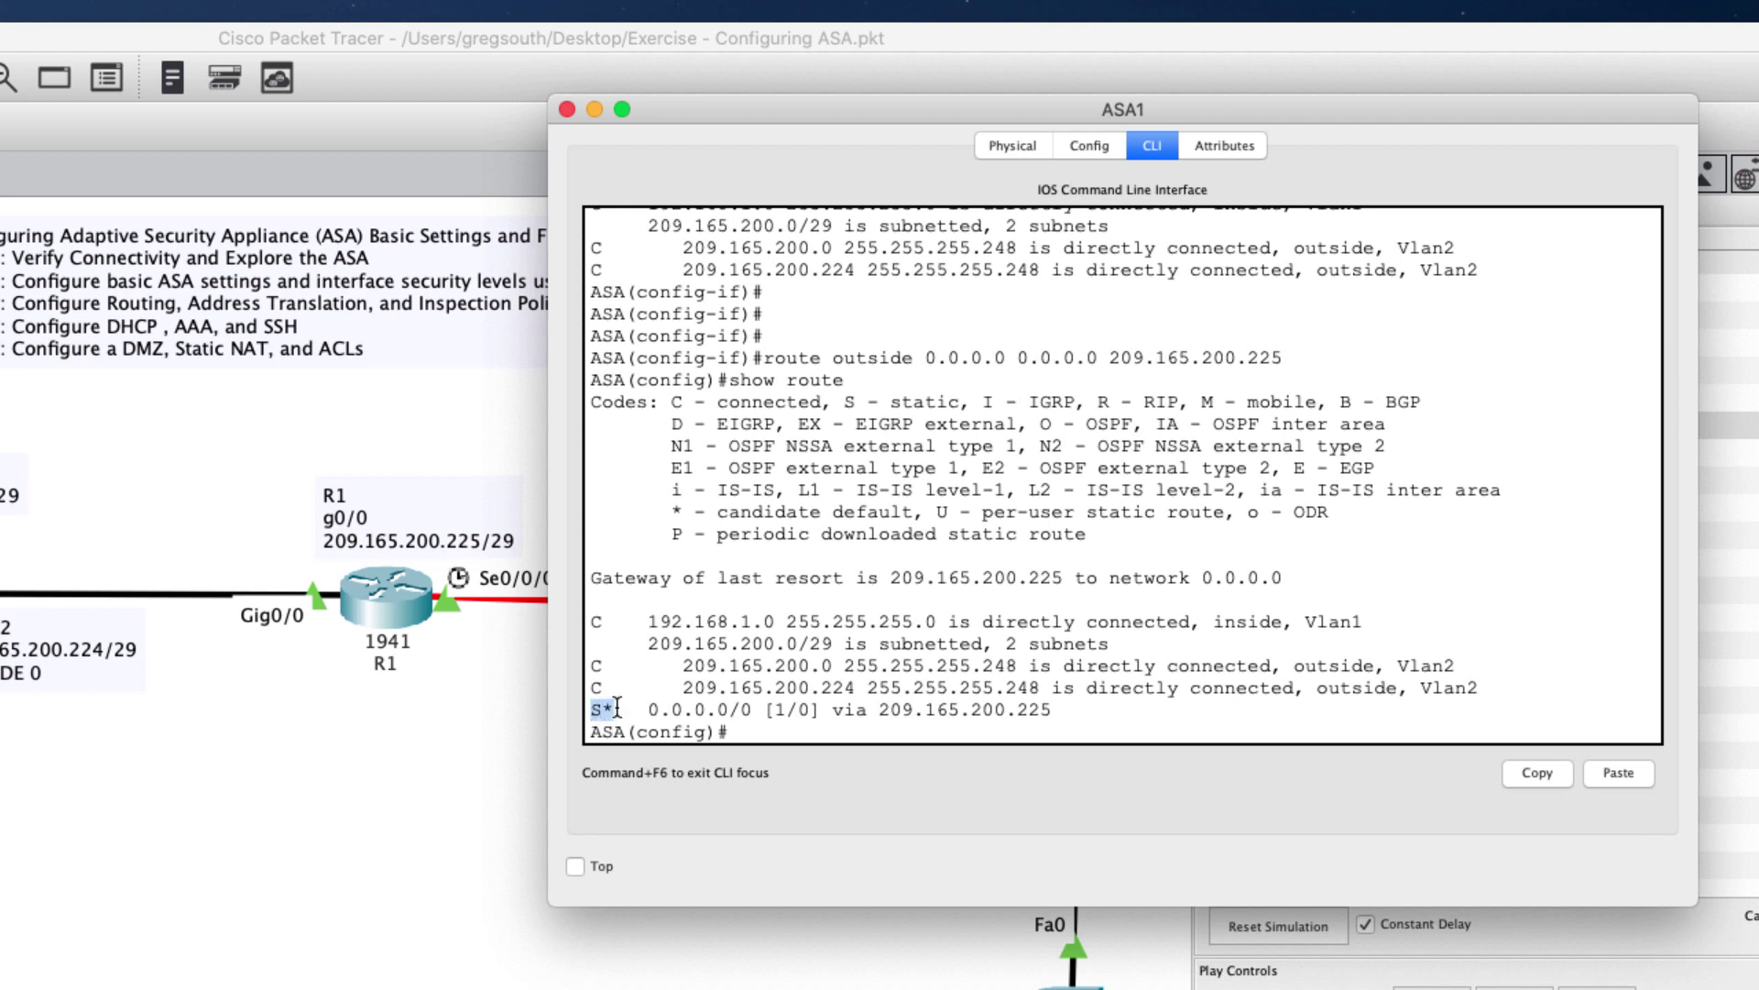
left_click_drag(647, 709, 781, 711)
left_click_drag(843, 711, 1049, 710)
left_click(1049, 710)
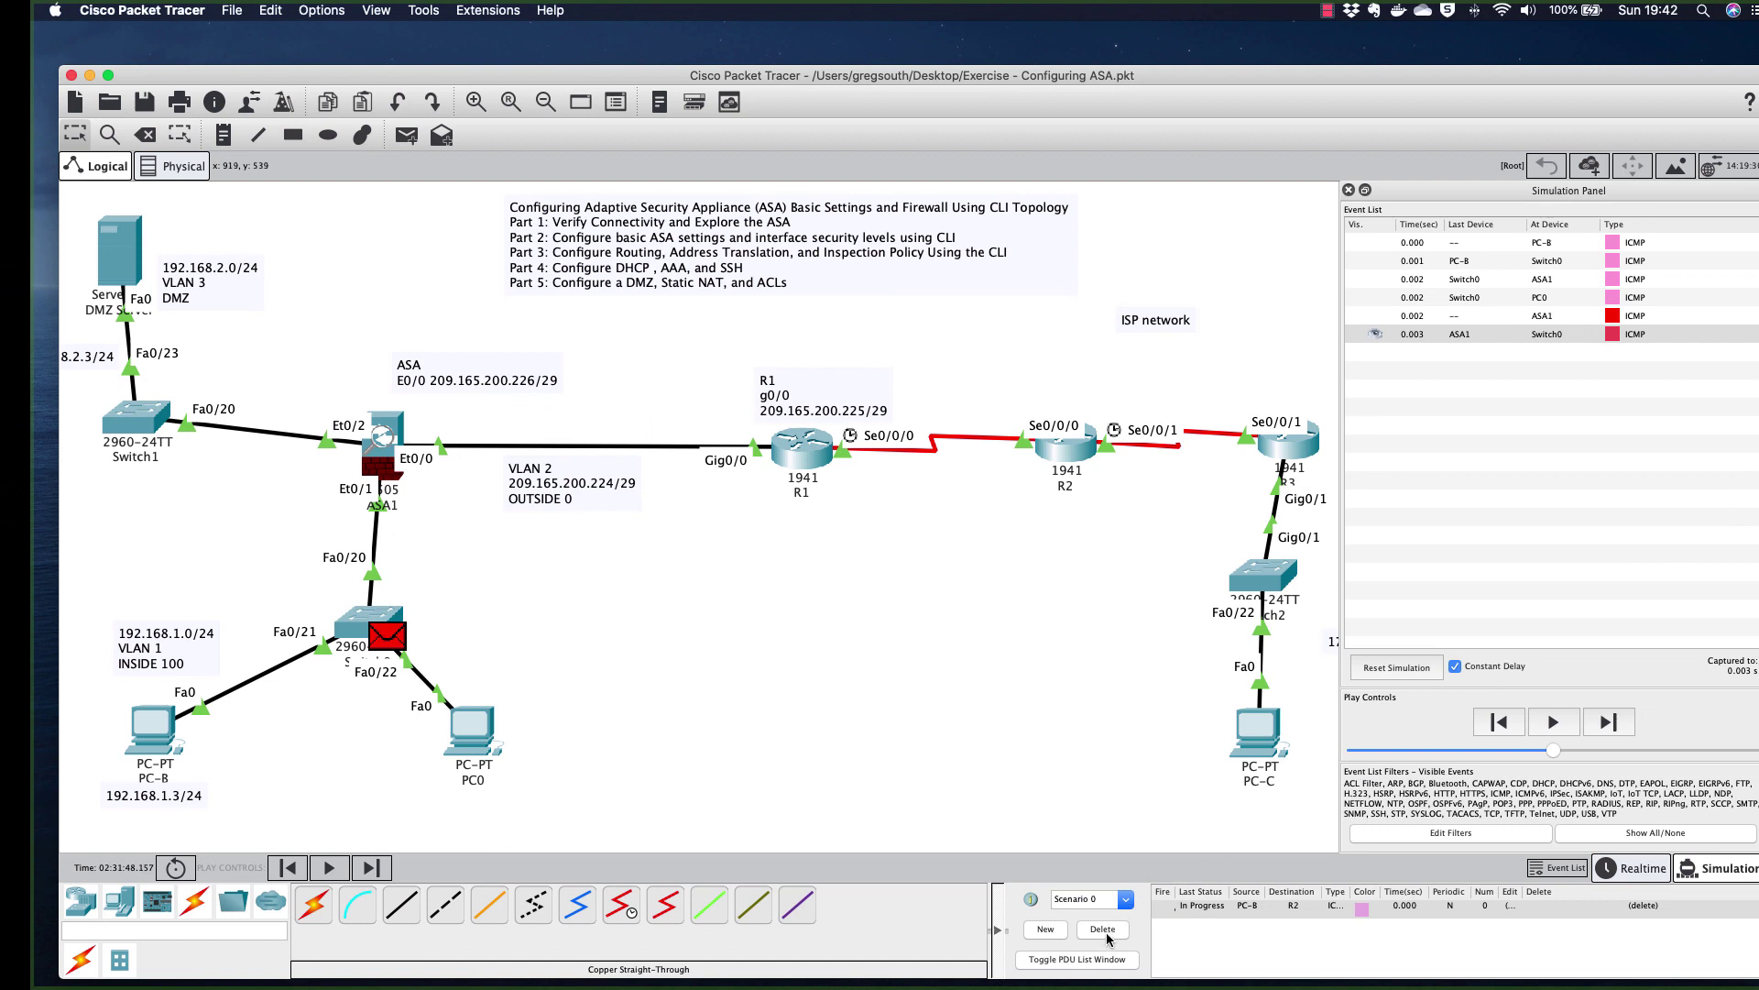
- Delete the current PDU scenario and create a new simple PDU from PC-B to R2
left_click(1103, 931)
left_click(404, 135)
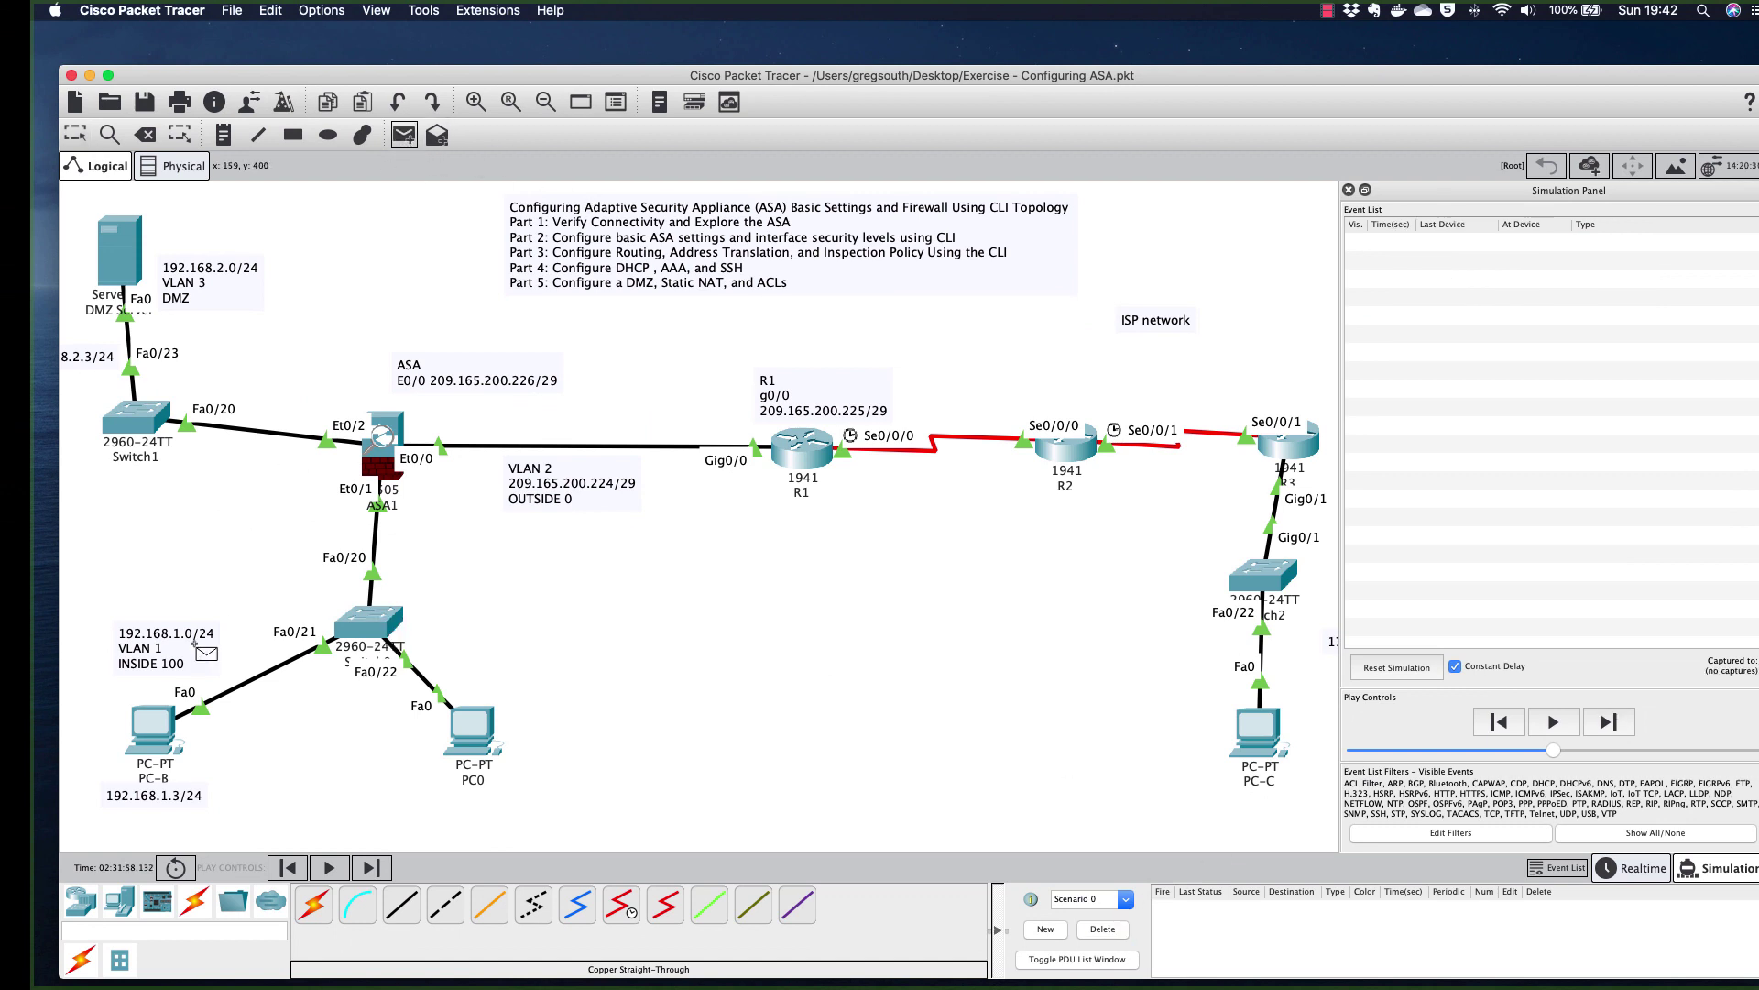
left_click(157, 729)
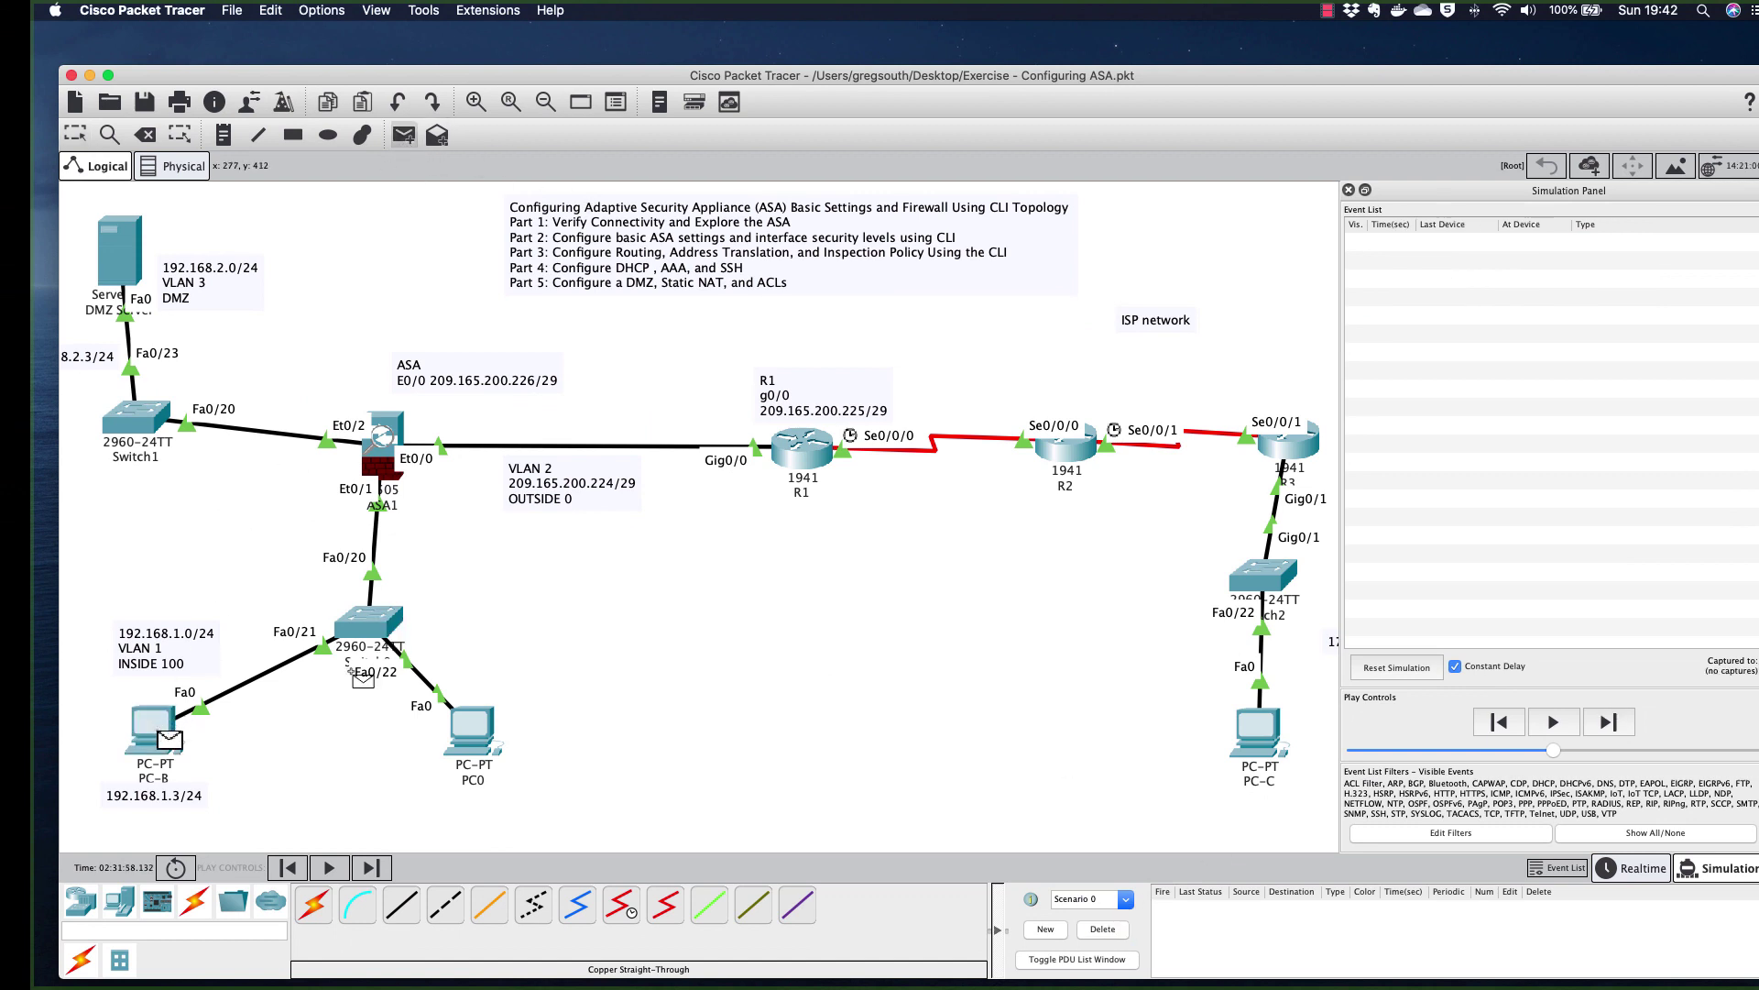
left_click(1079, 451)
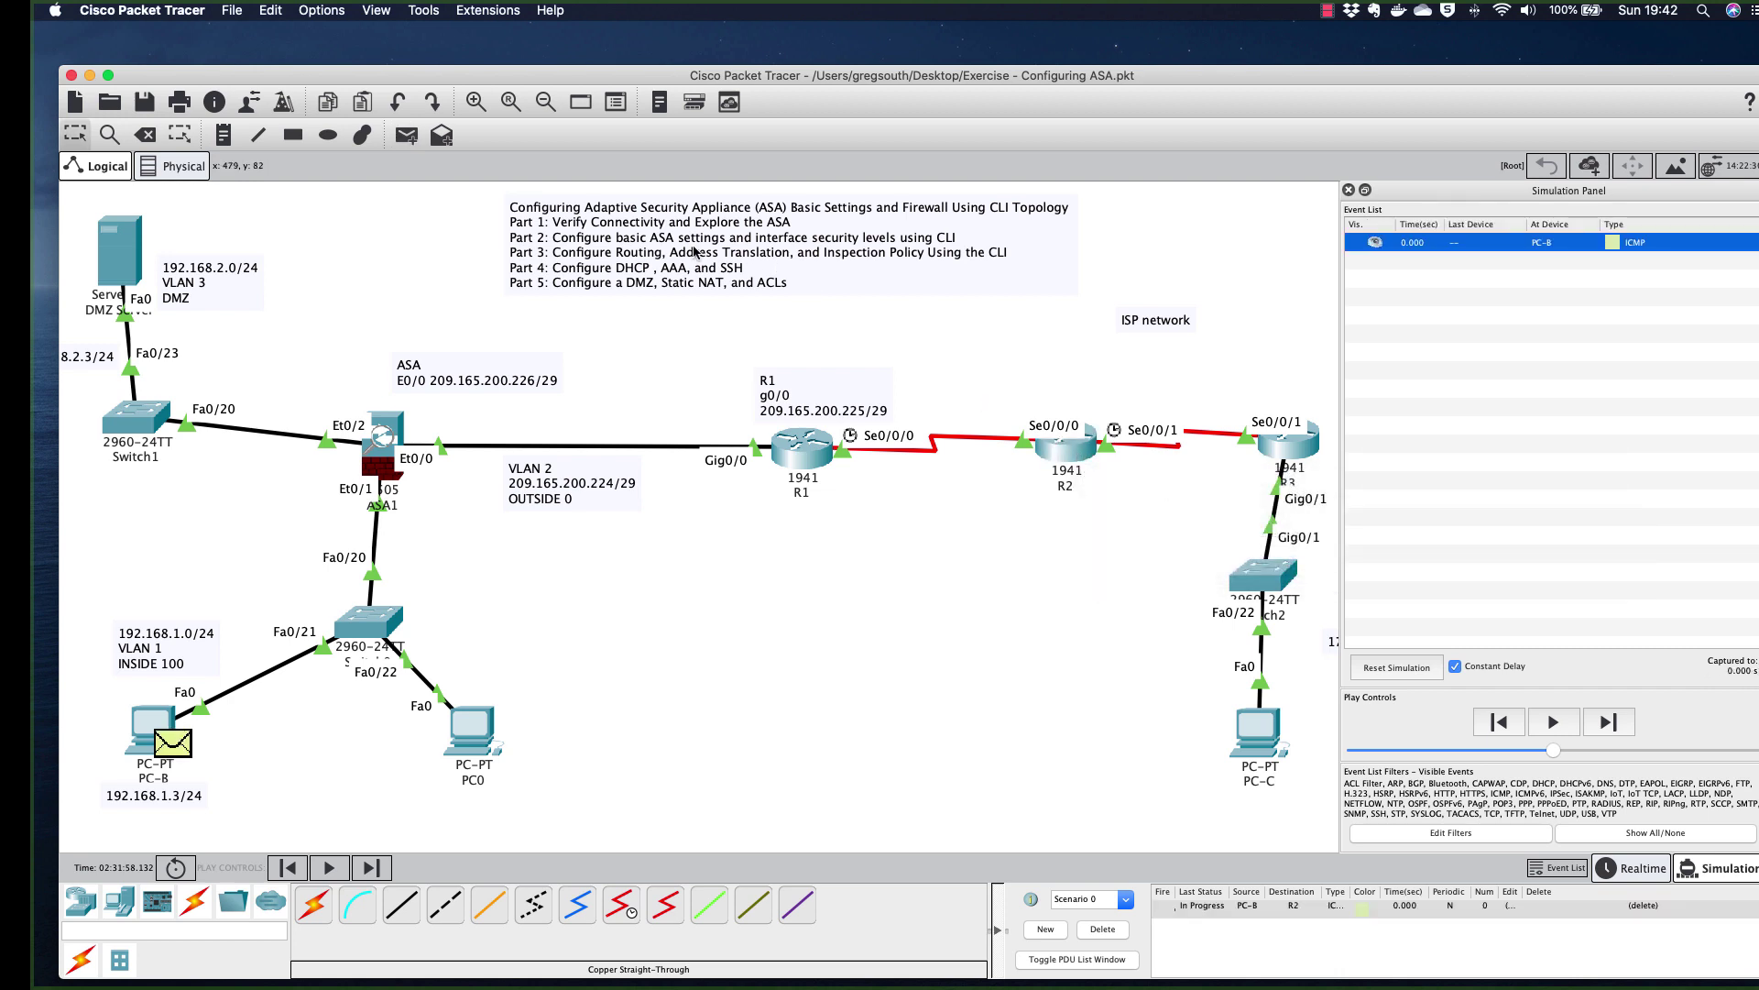
- Advance the simulation event by event until R1's ARP reply reaches ASA1
left_click(1622, 730)
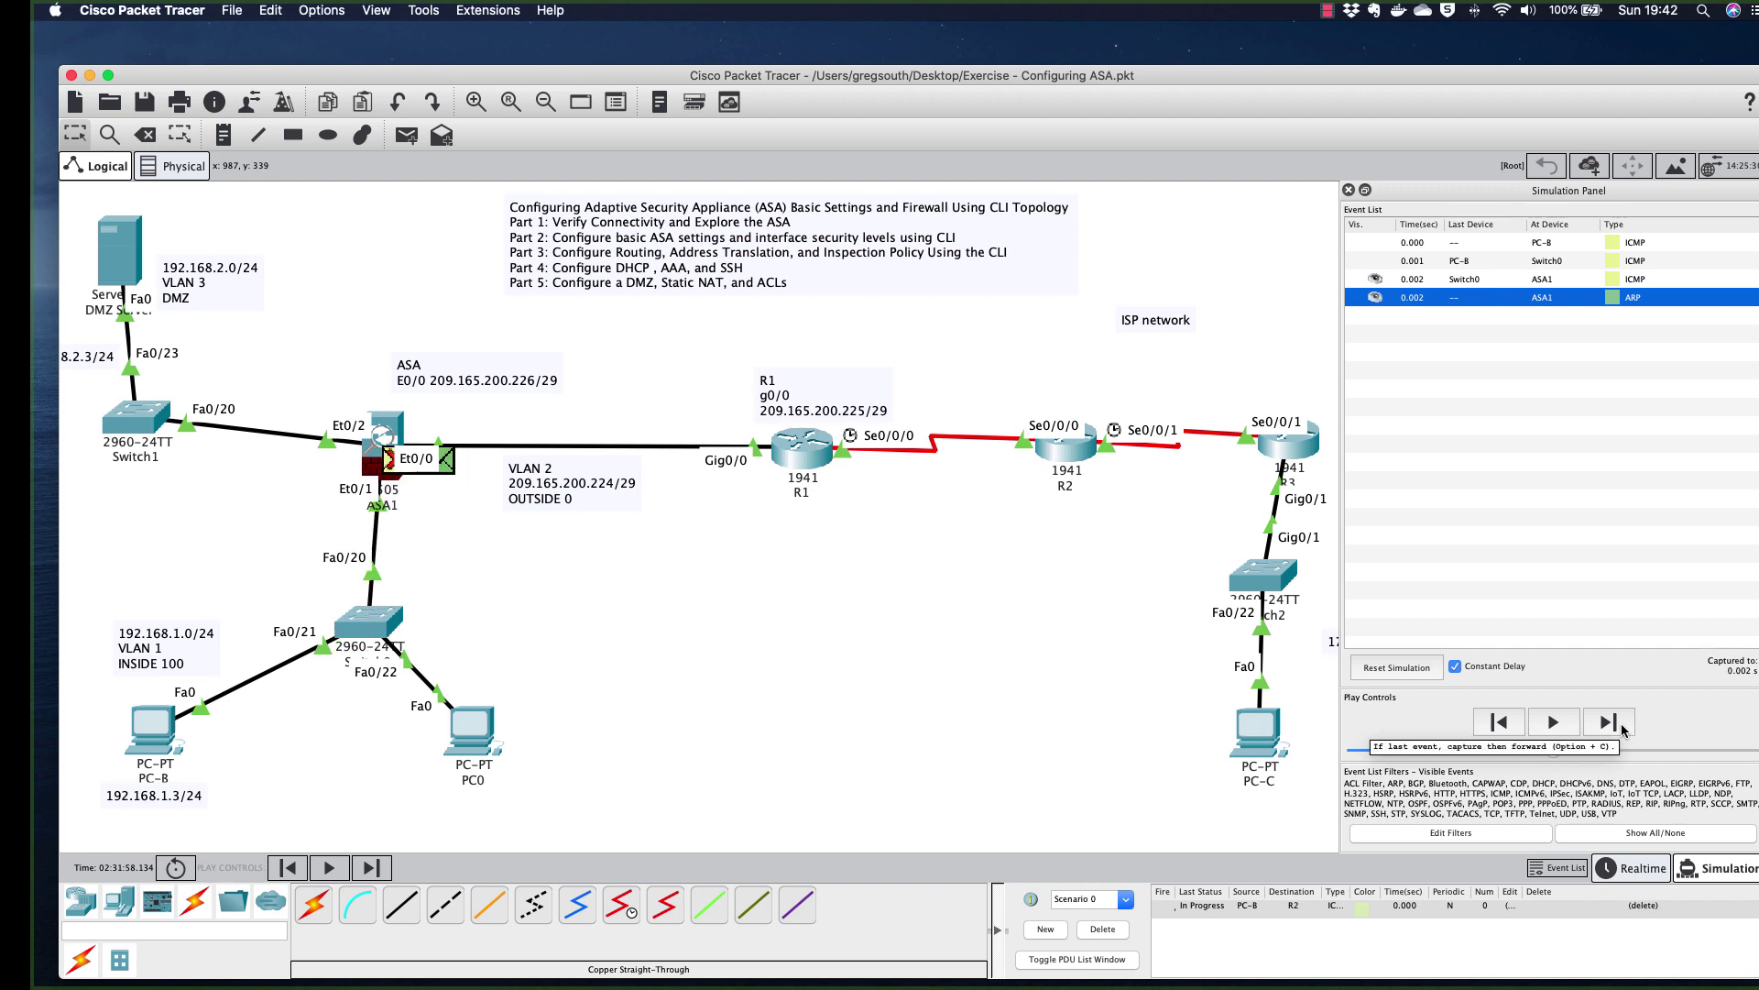
left_click(1622, 730)
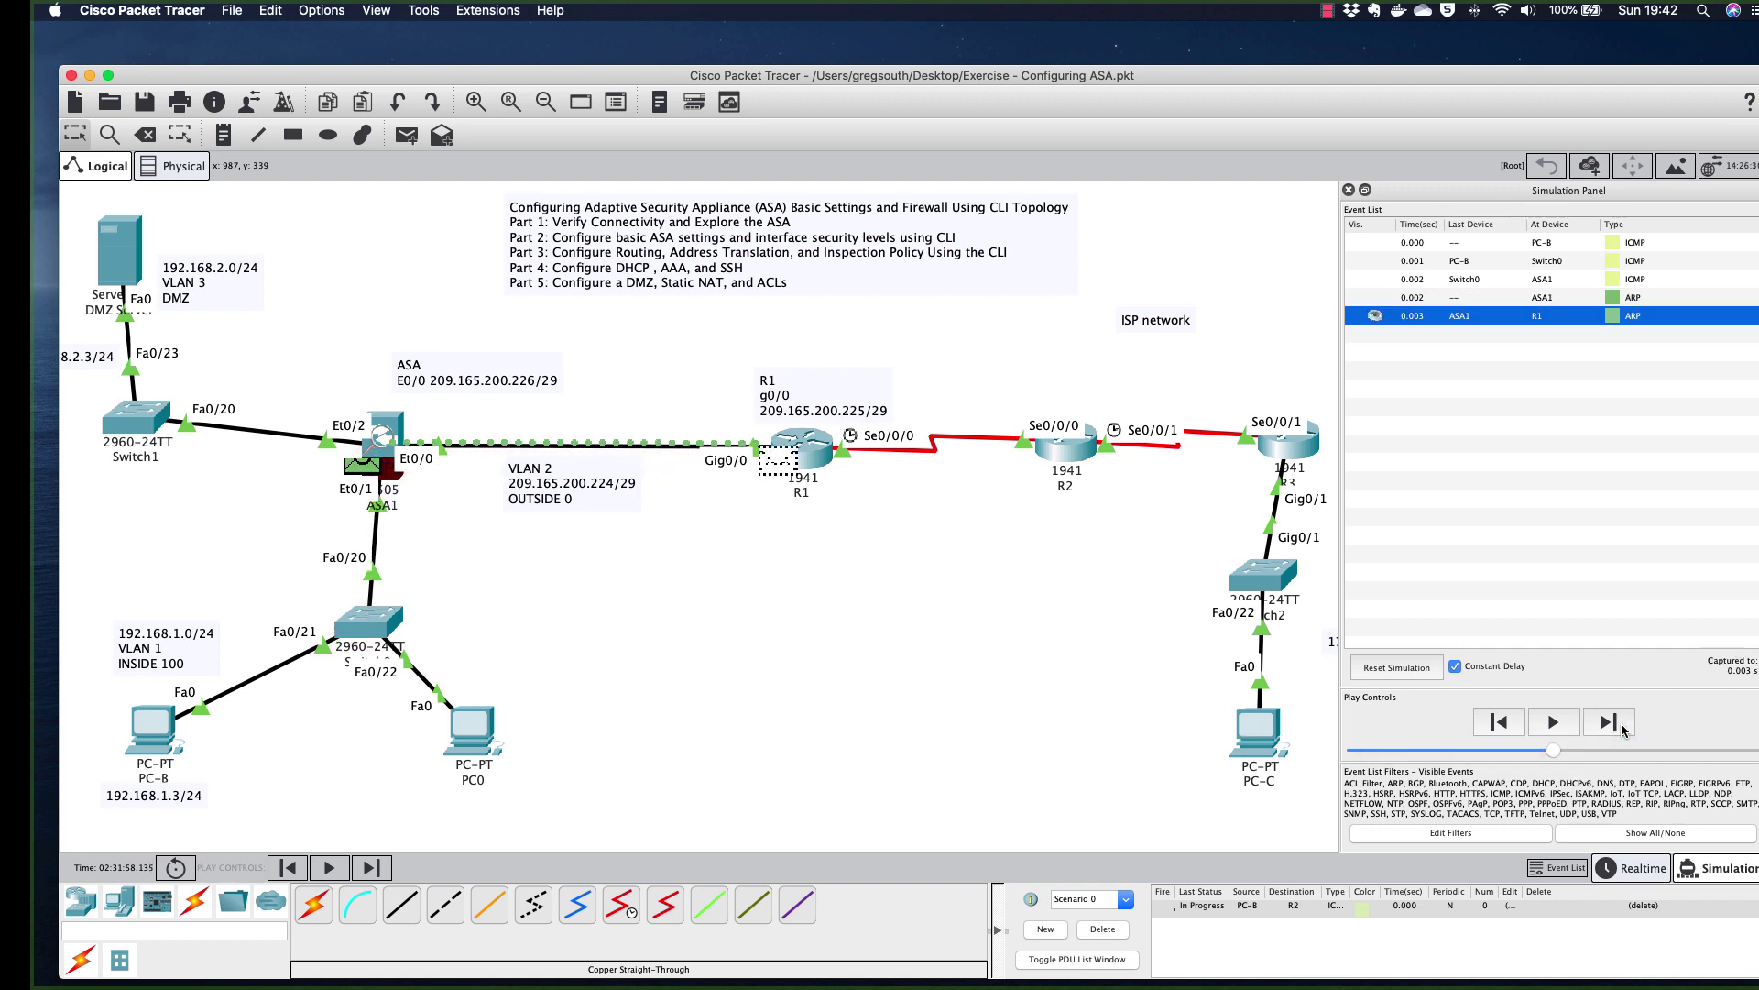
left_click(1622, 731)
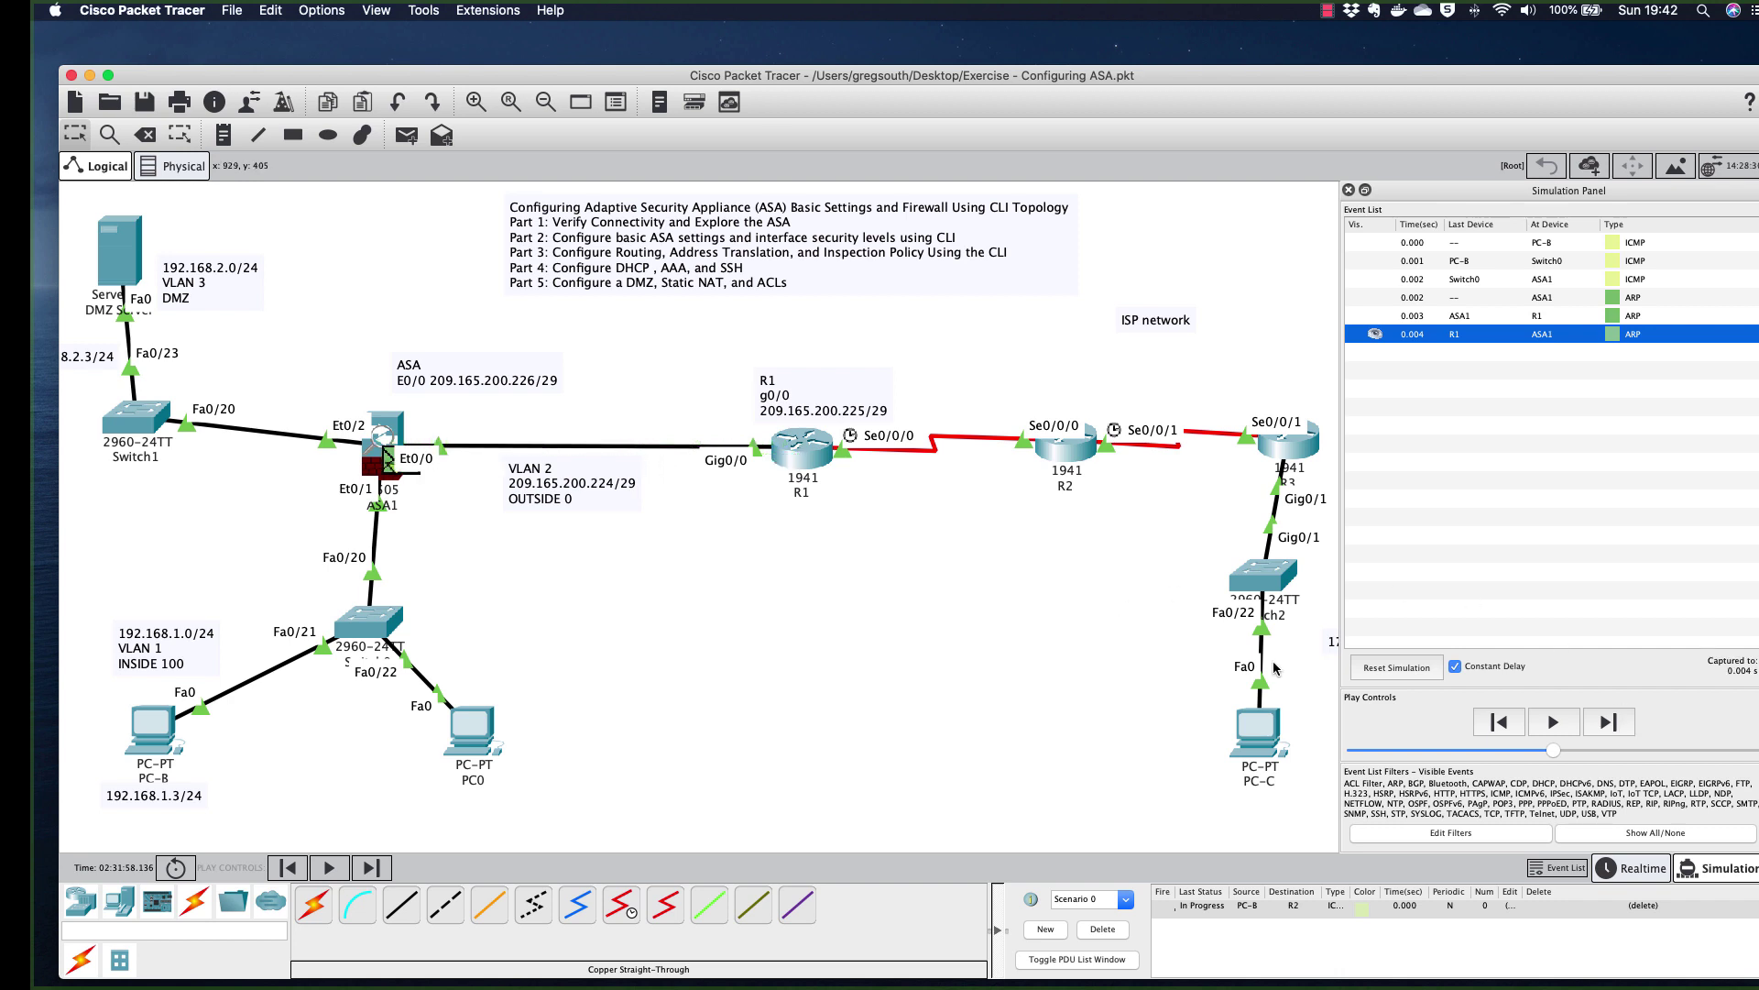
- Clear the current PDU scenario and add a fresh simple PDU from PC-B to R2
left_click(404, 134)
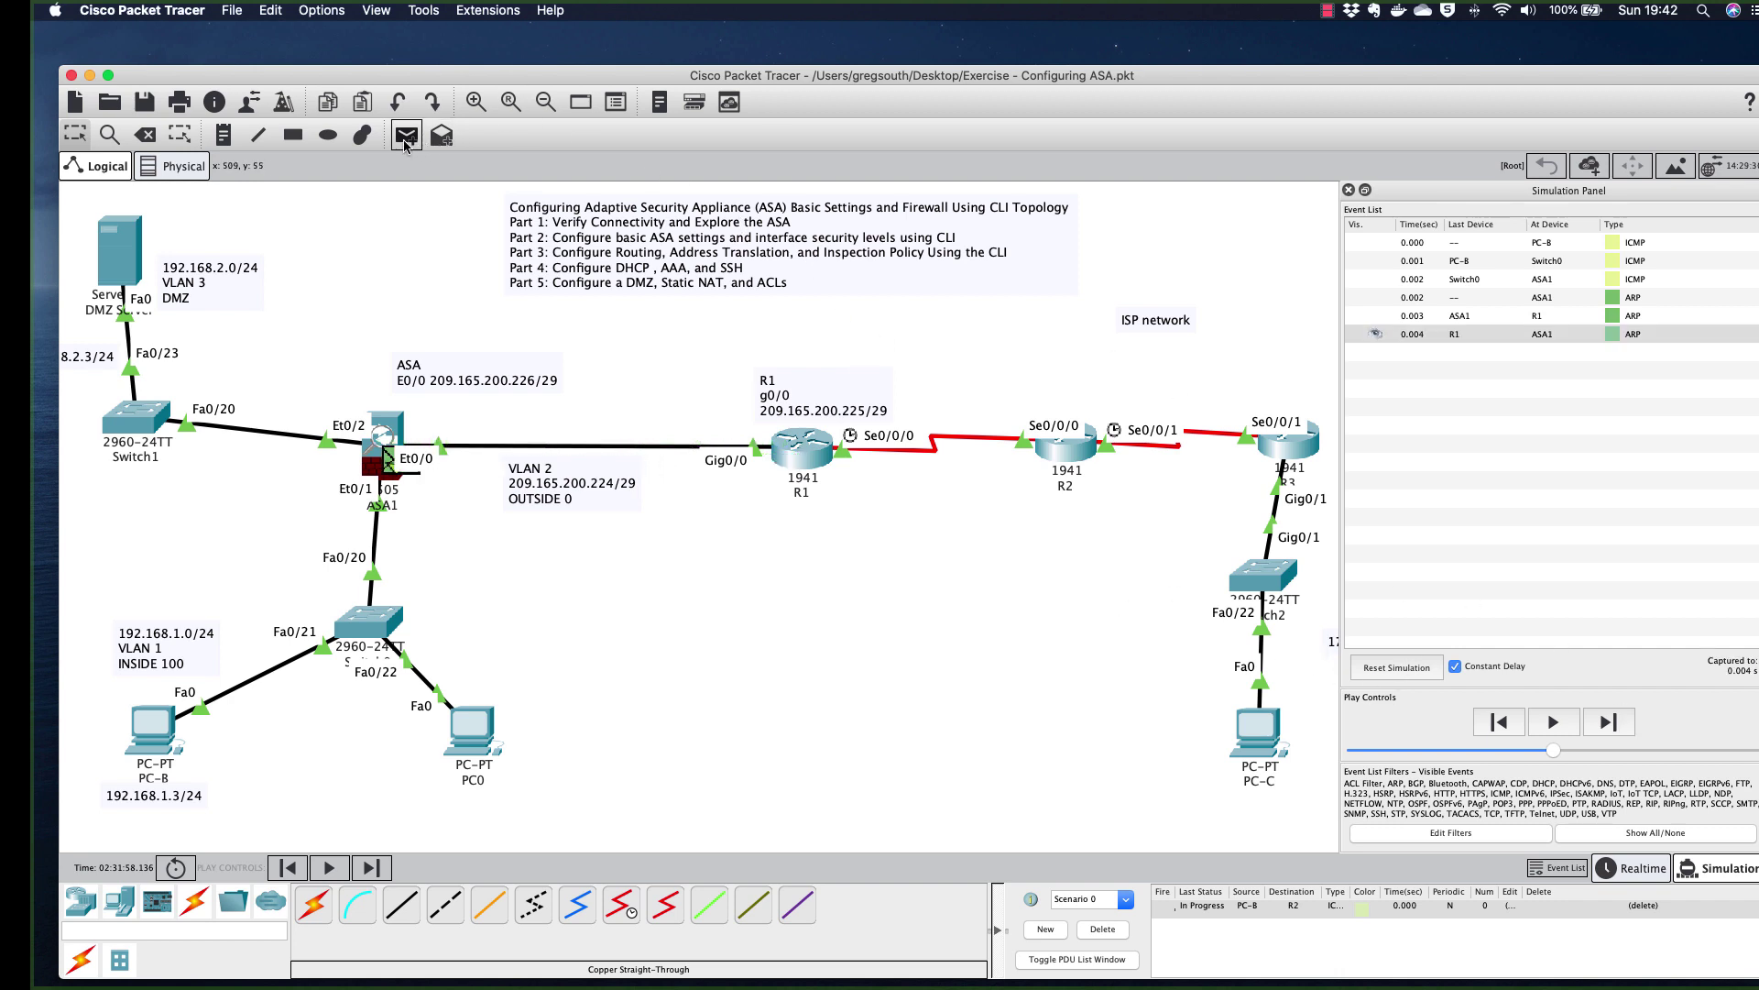
left_click(1102, 929)
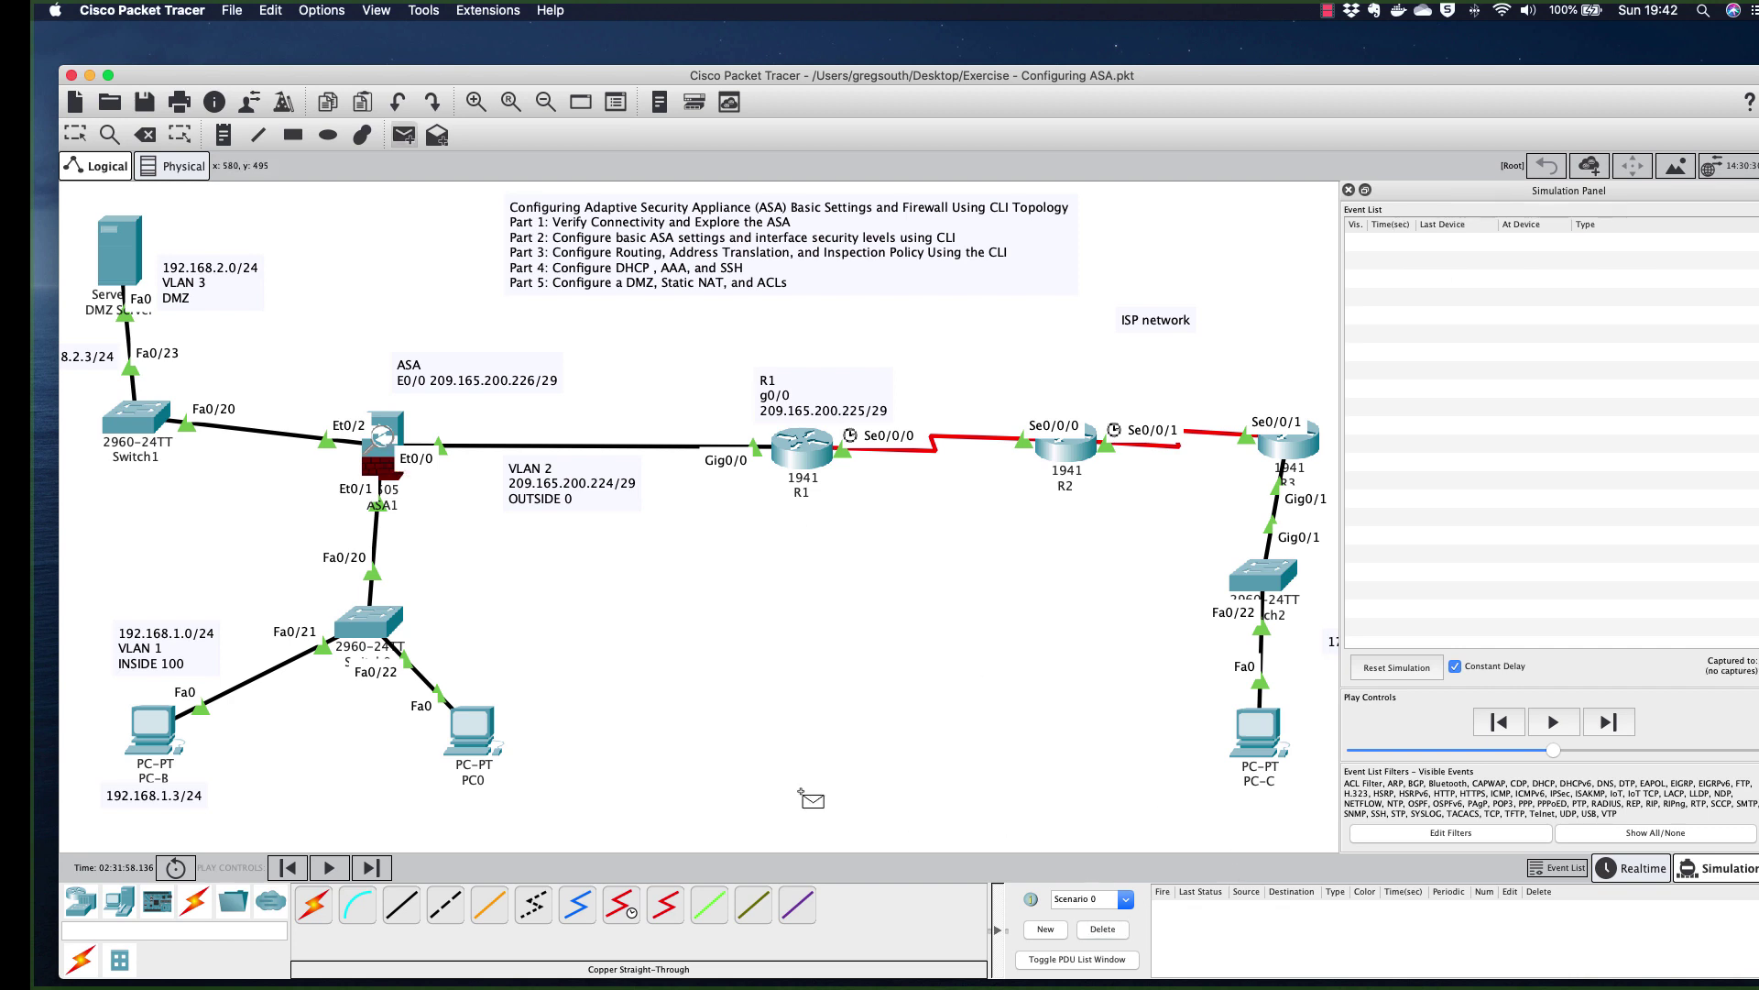
left_click(154, 733)
left_click(1063, 446)
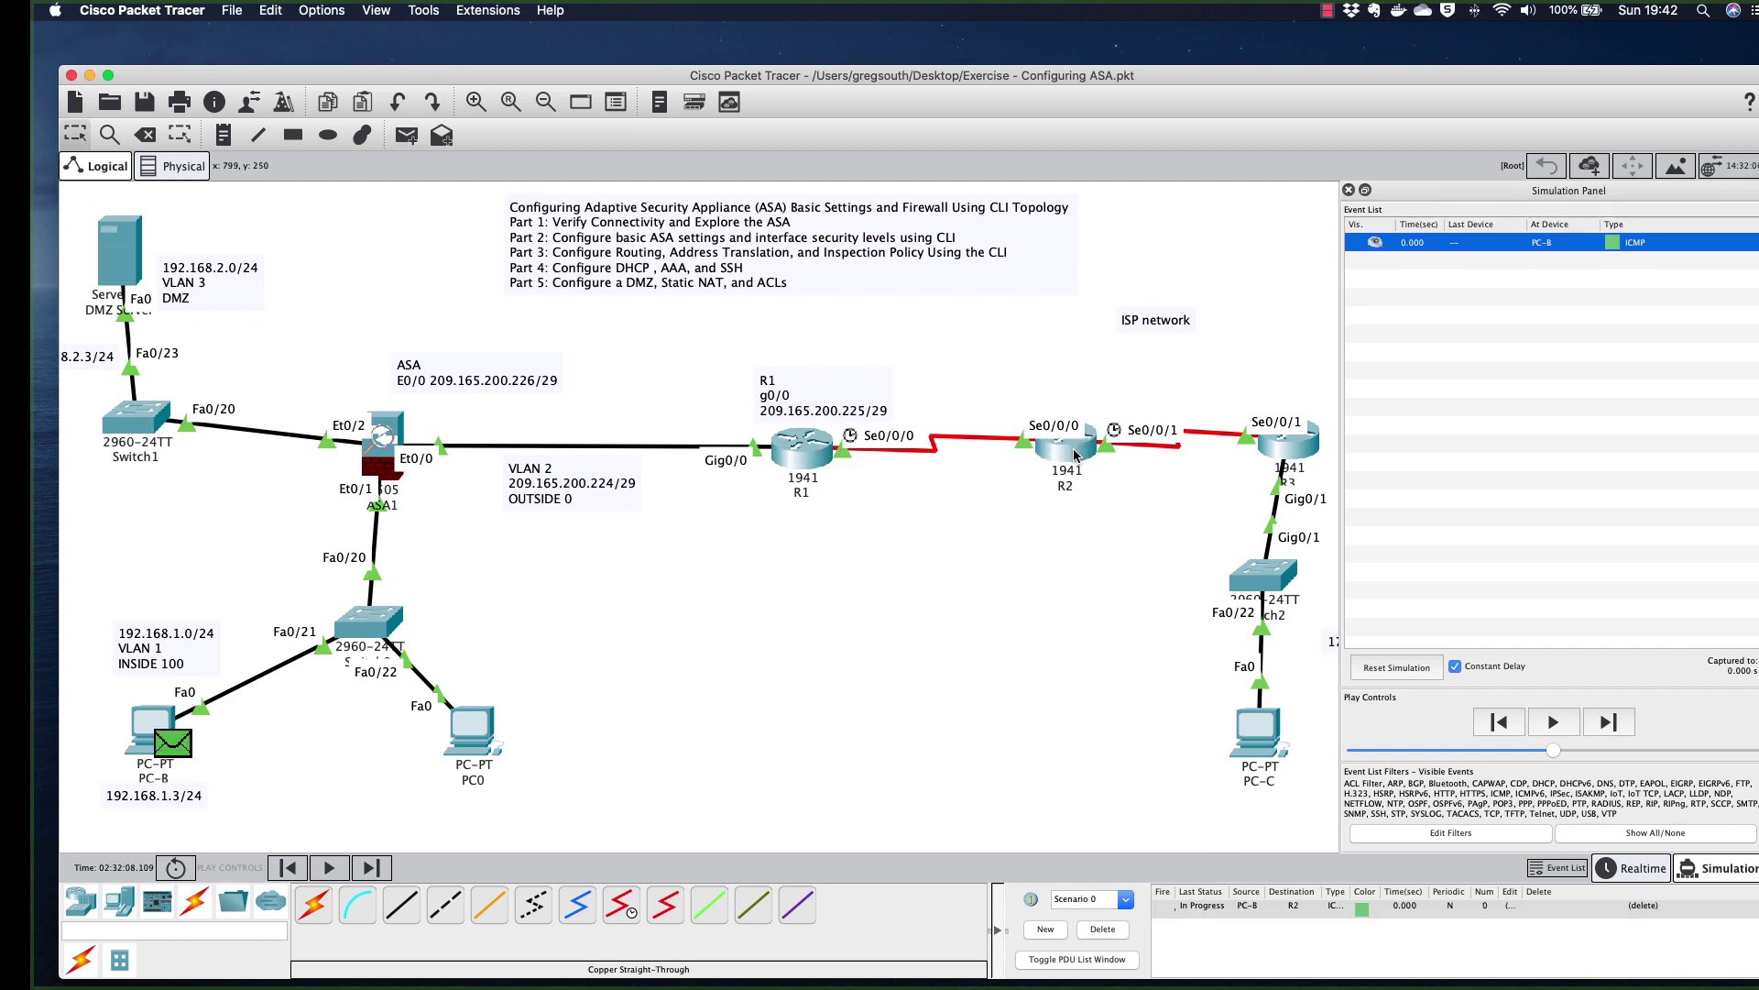
- Advance the simulation event by event until PC-B's ICMP packet reaches R2
left_click(1622, 725)
left_click(1621, 725)
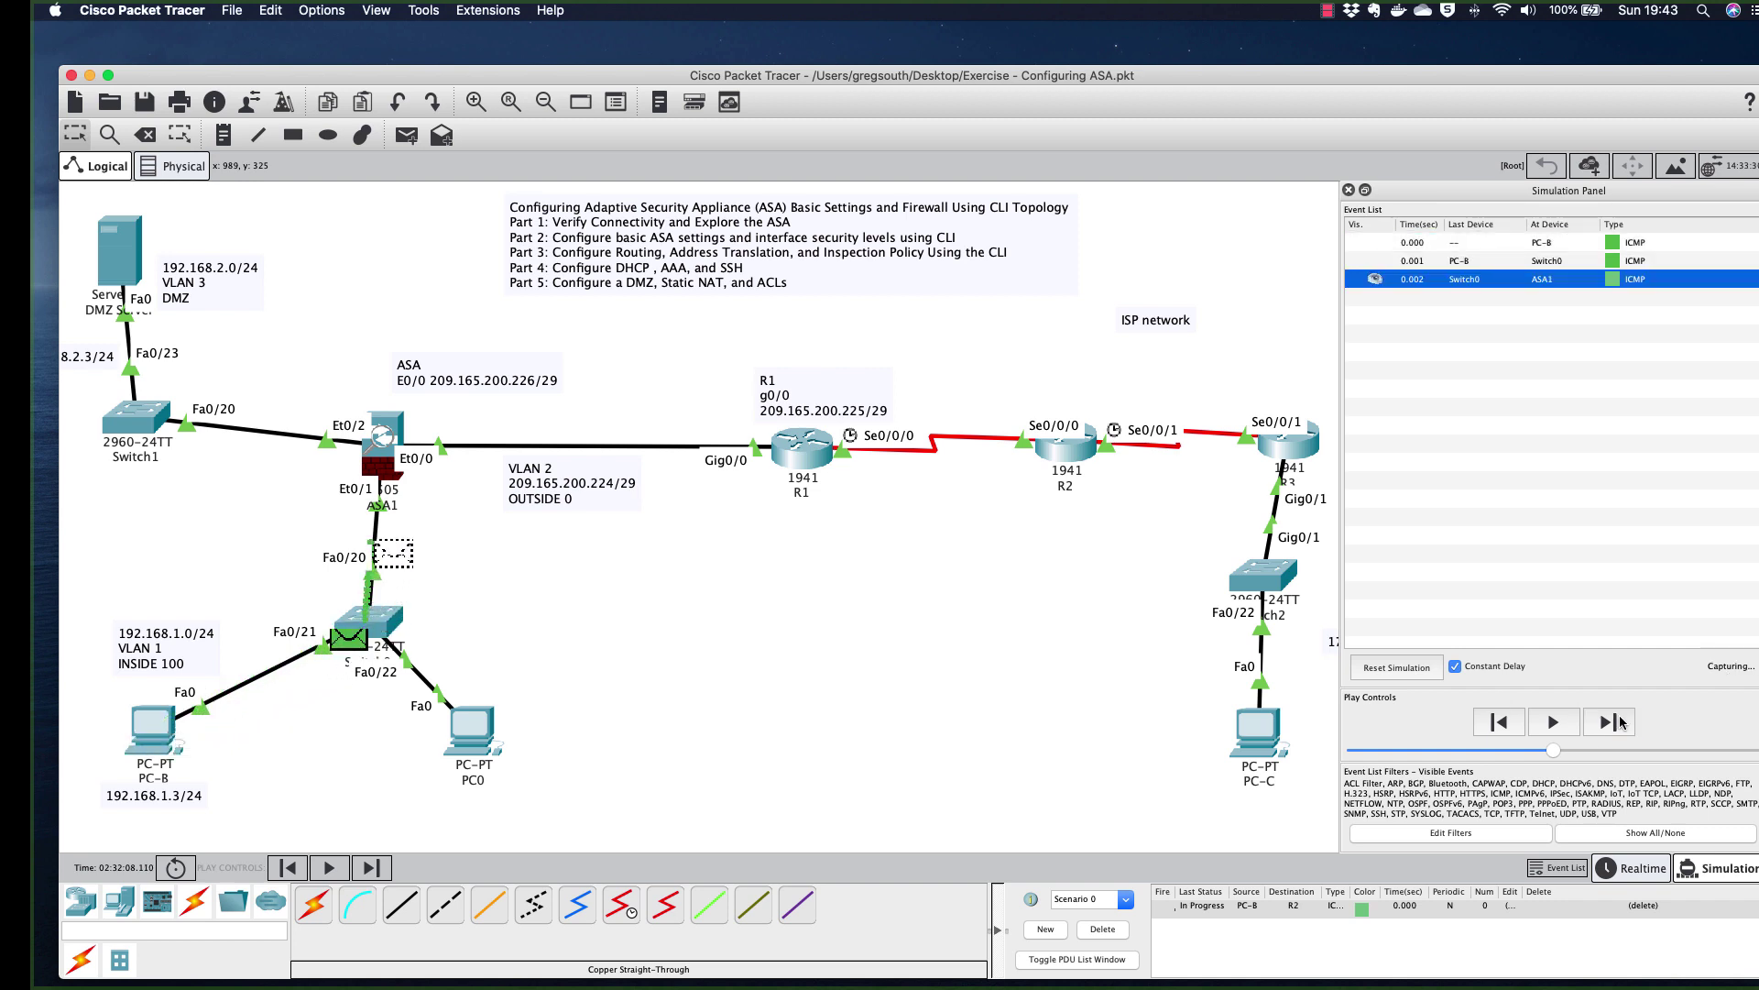
left_click(1620, 724)
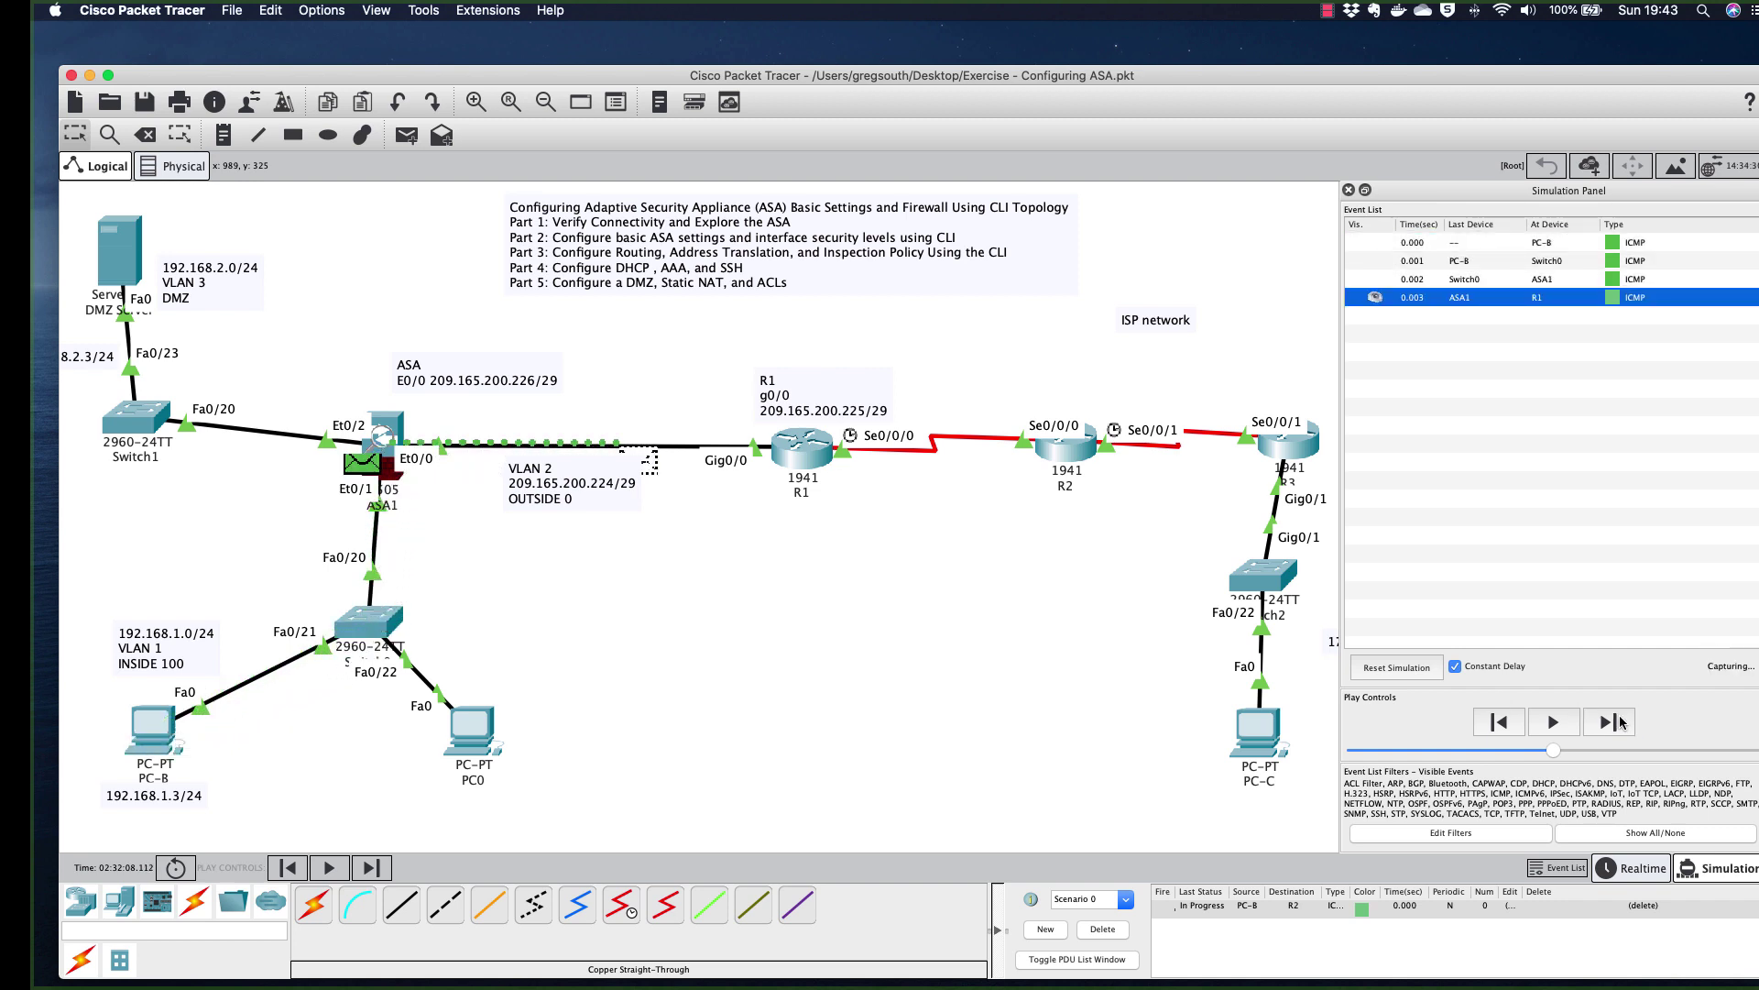
left_click(1620, 724)
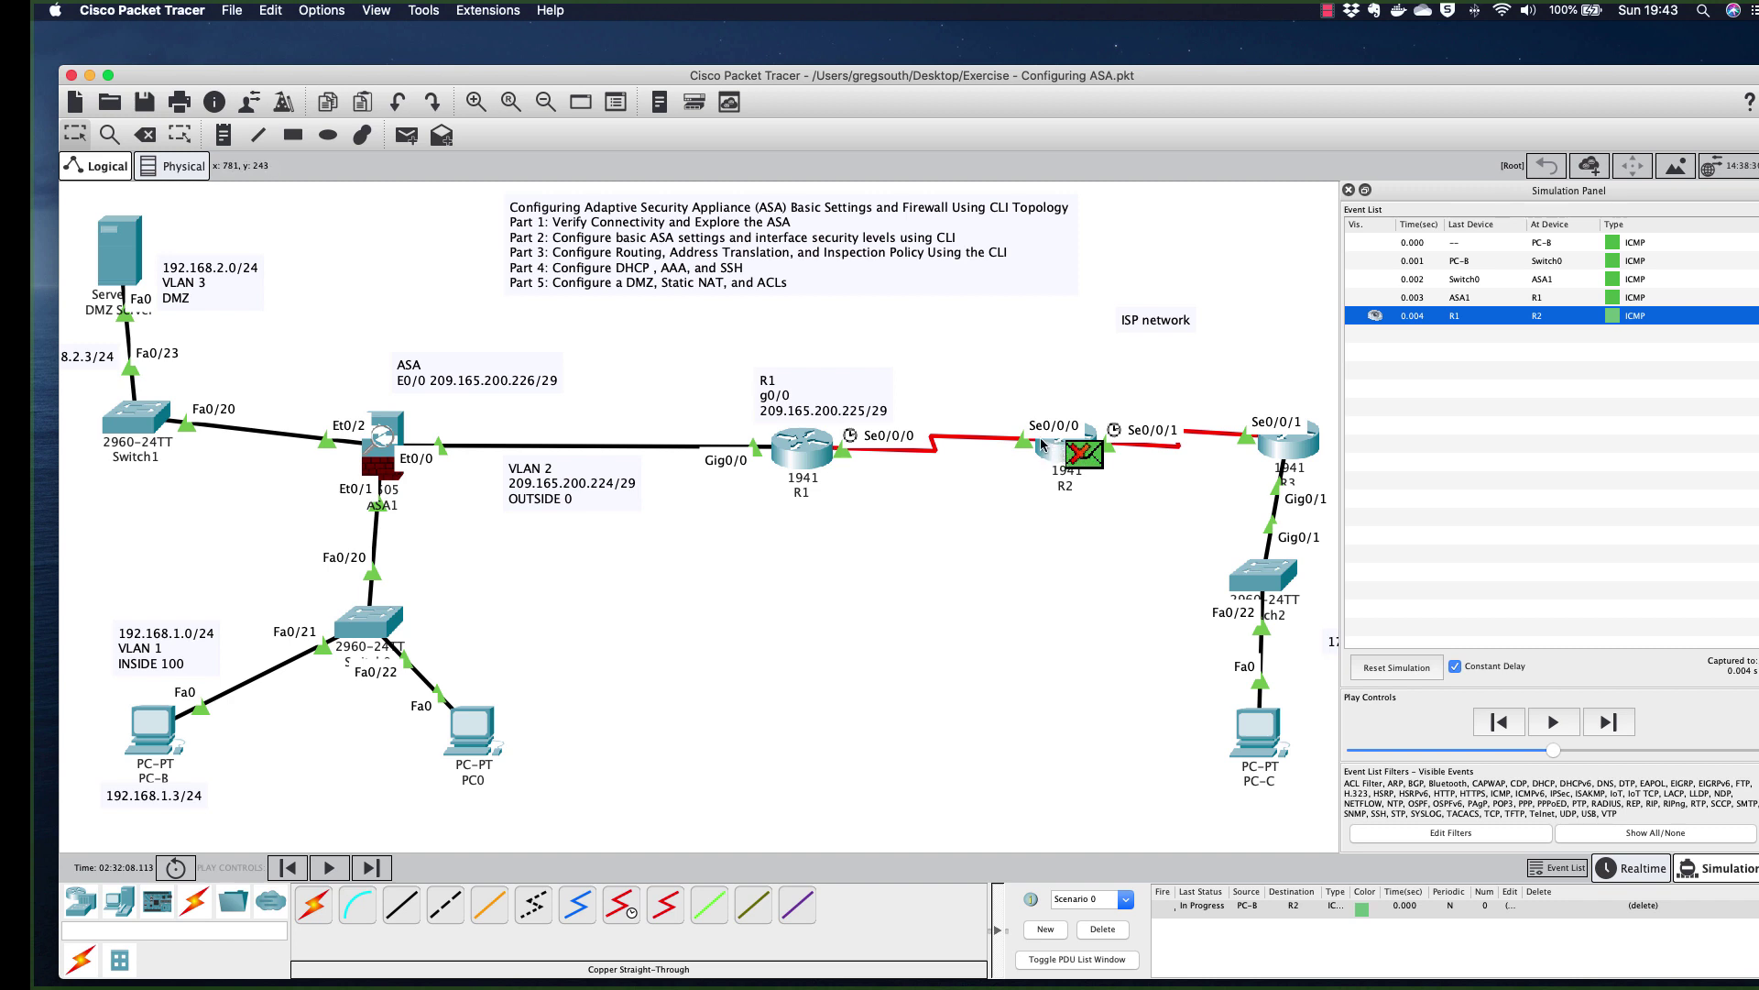
- Examine the source IP in the inbound PDU details of the packet at R2, highlight it, and close the PDU information
left_click(1082, 458)
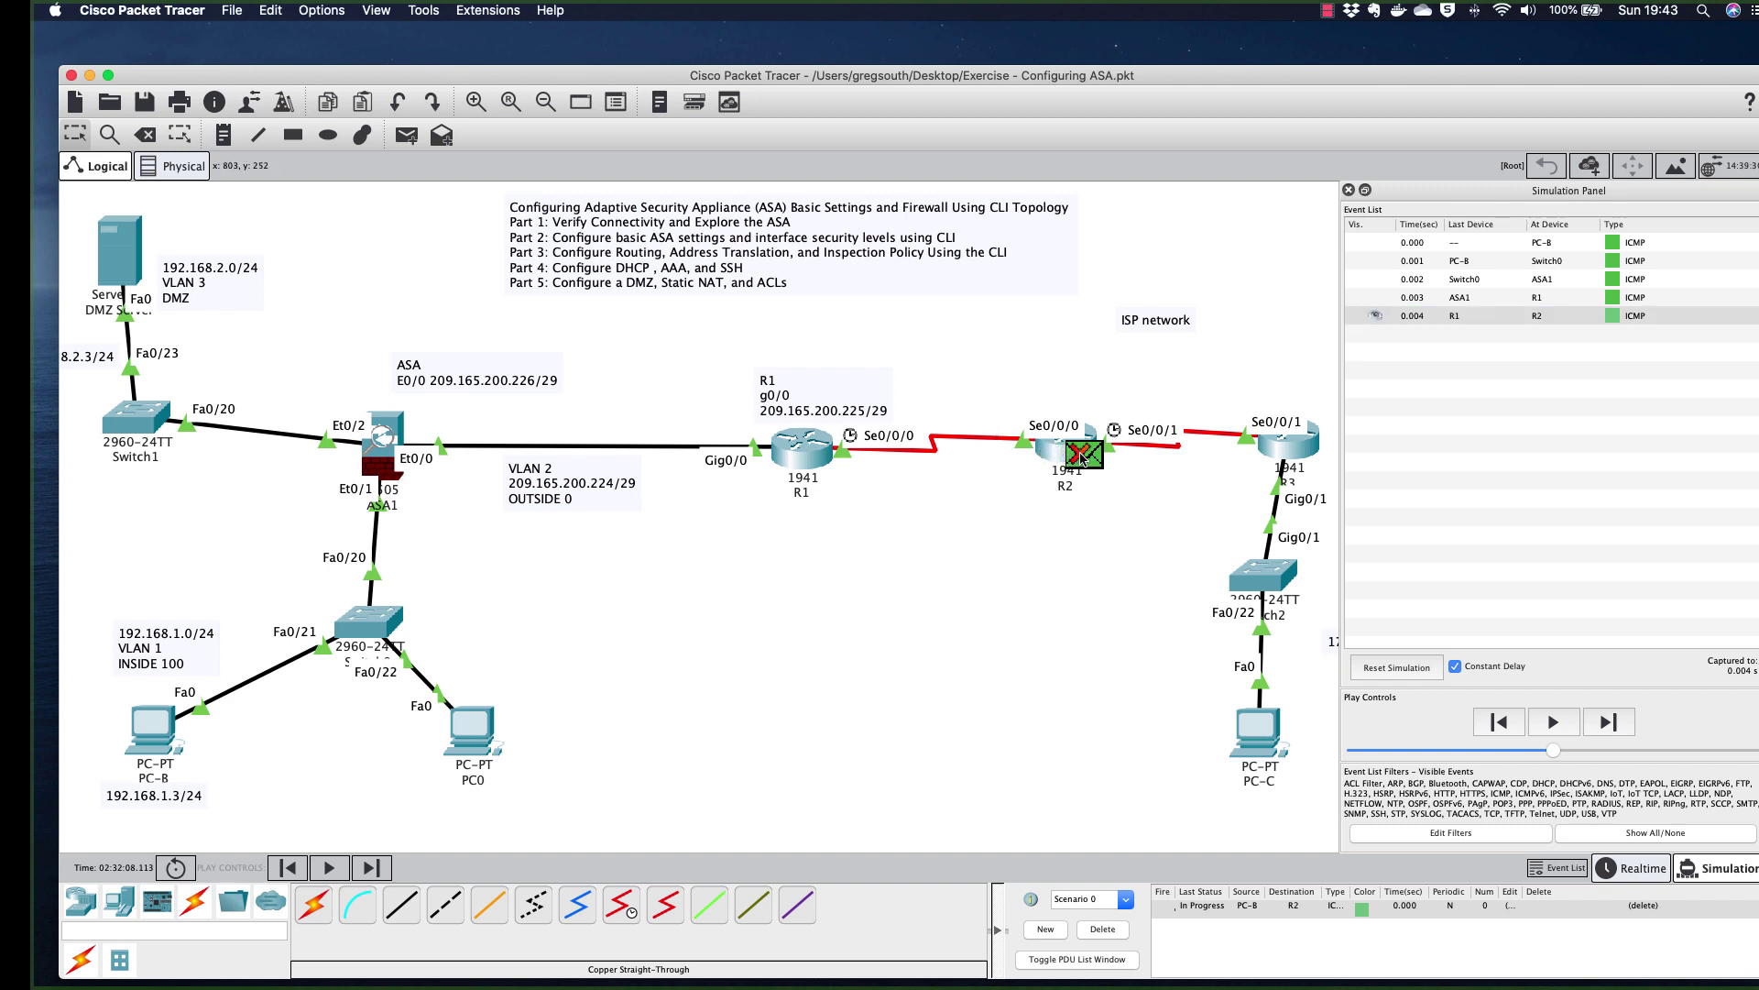
left_click(884, 285)
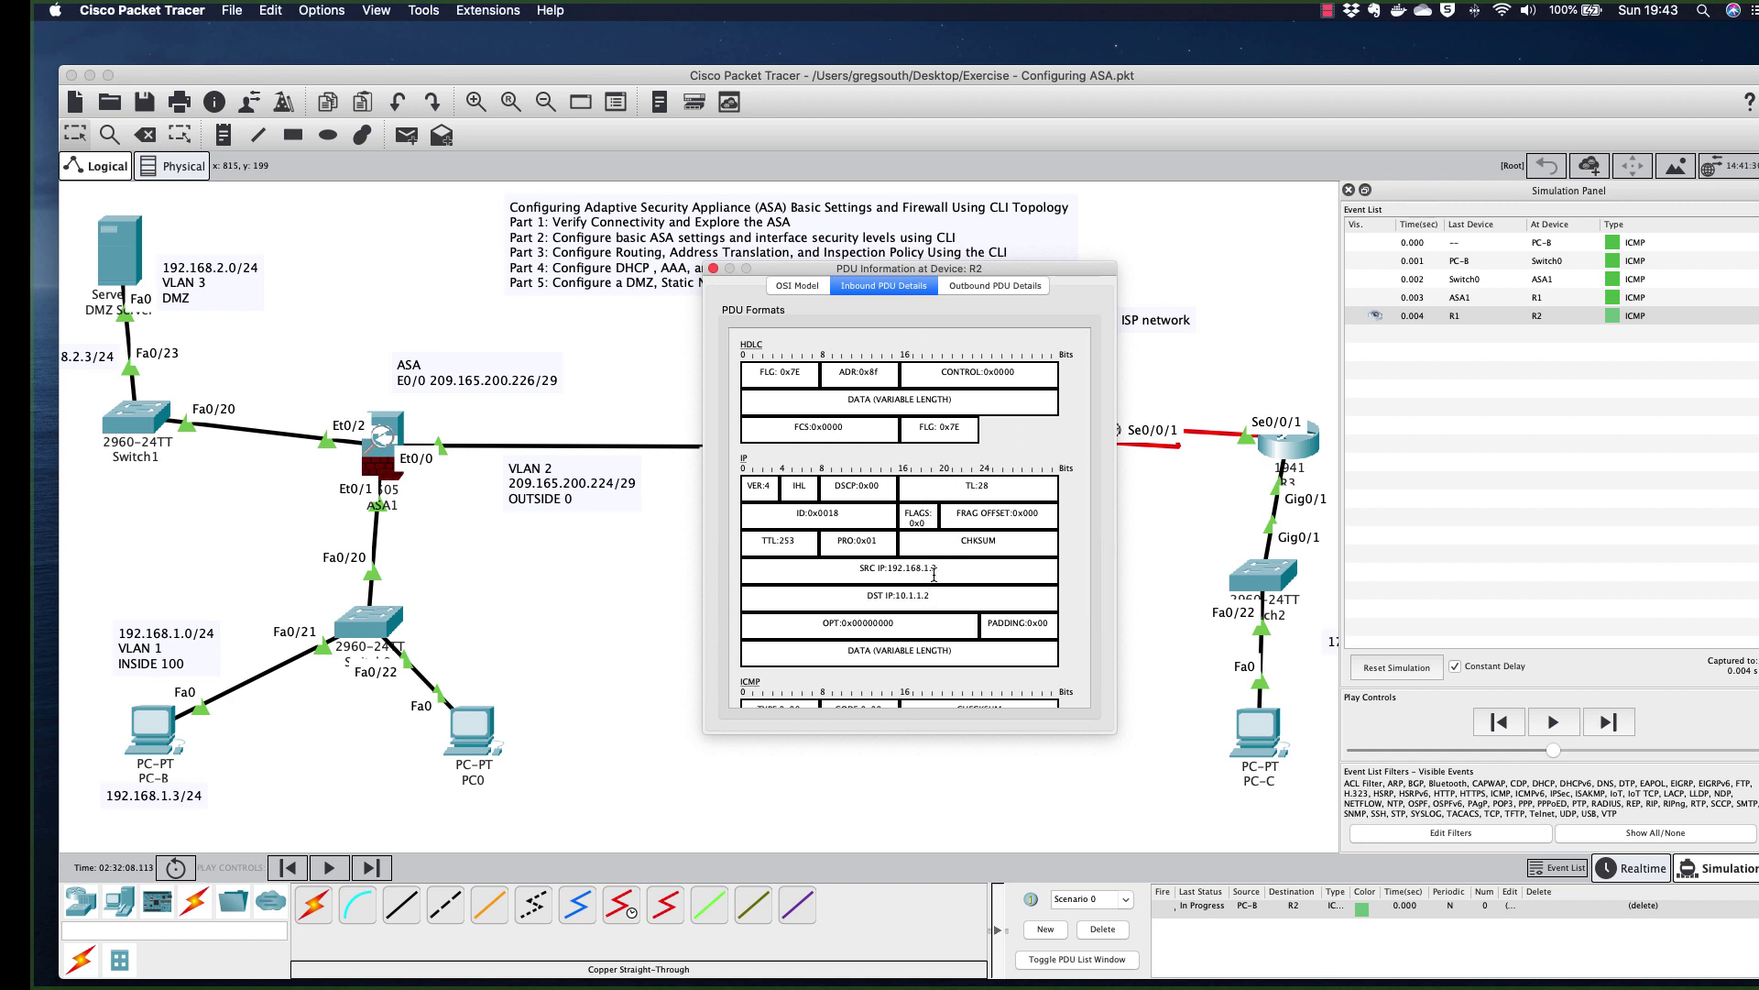
left_click_drag(947, 566, 655, 559)
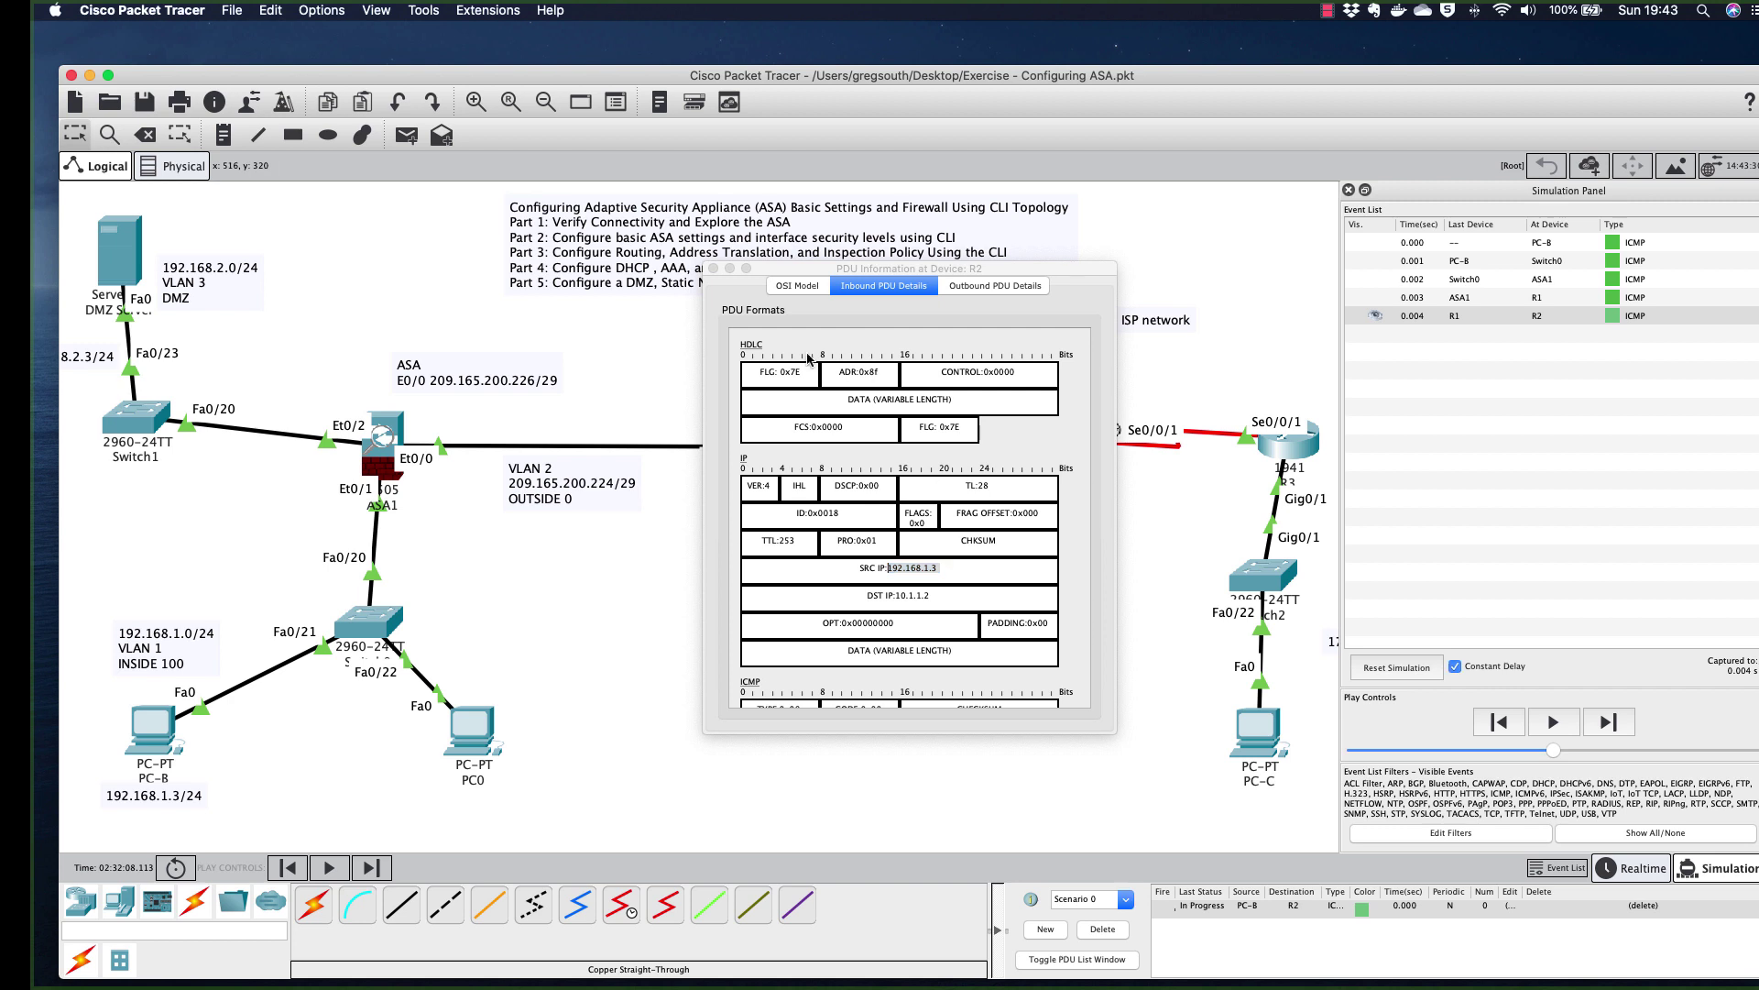
left_click(714, 269)
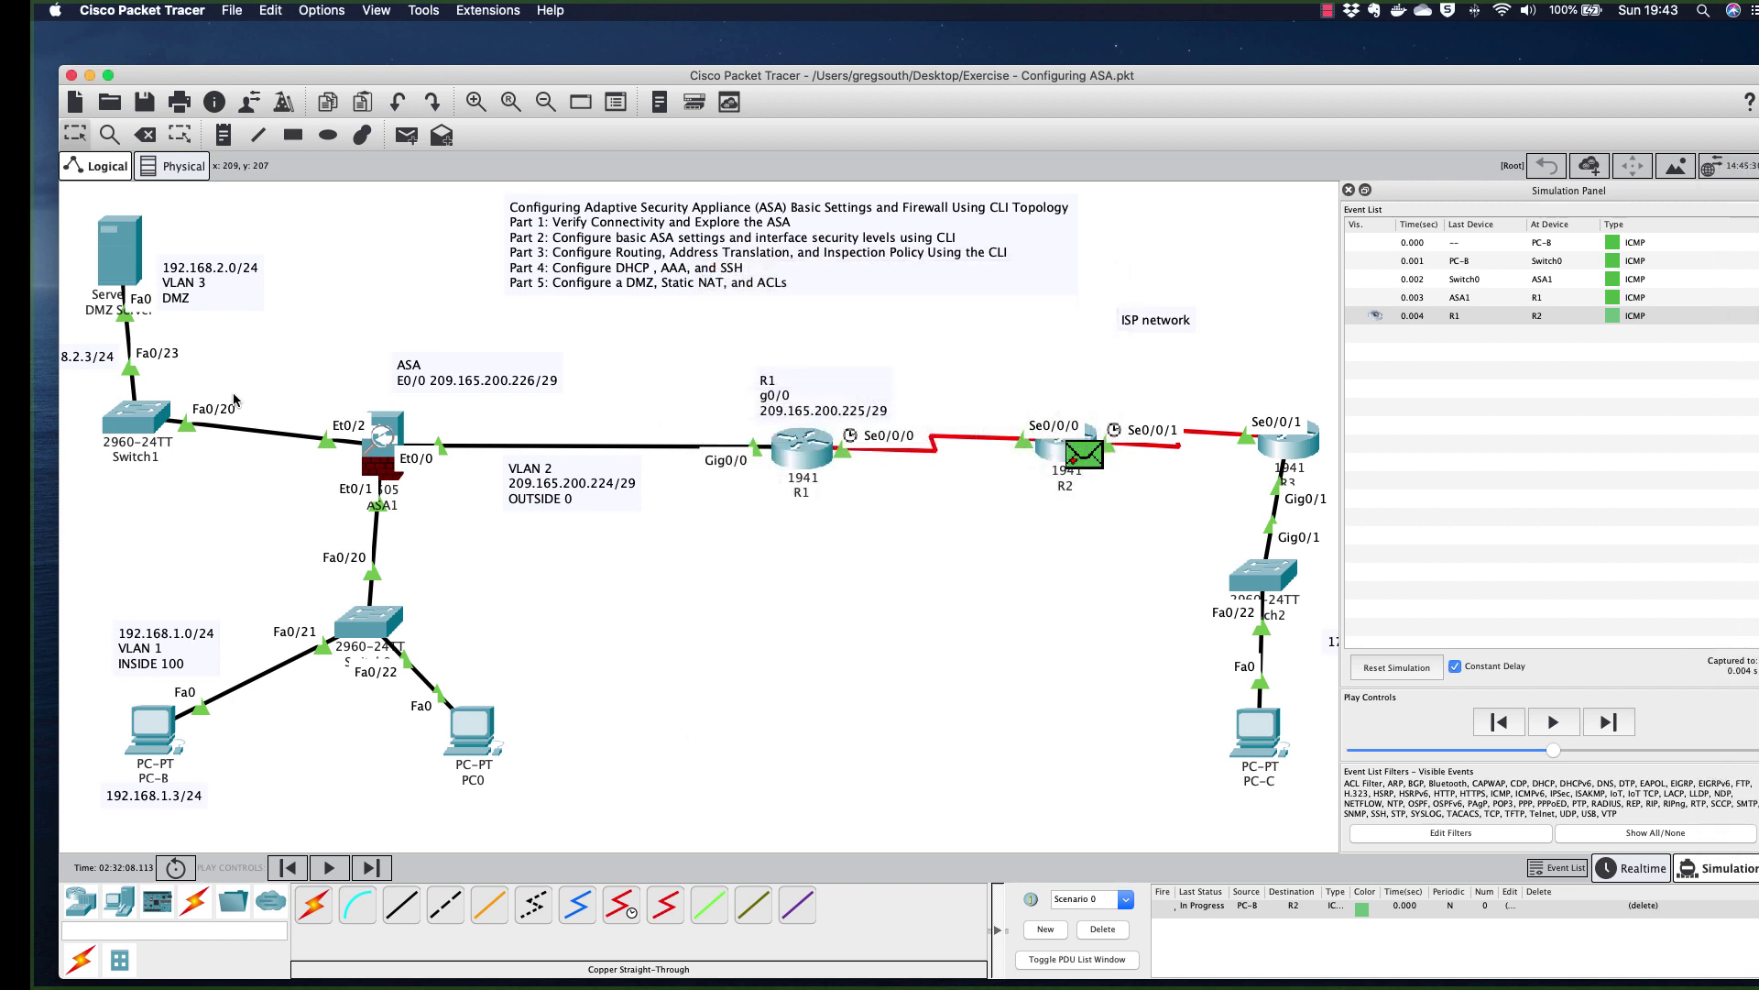
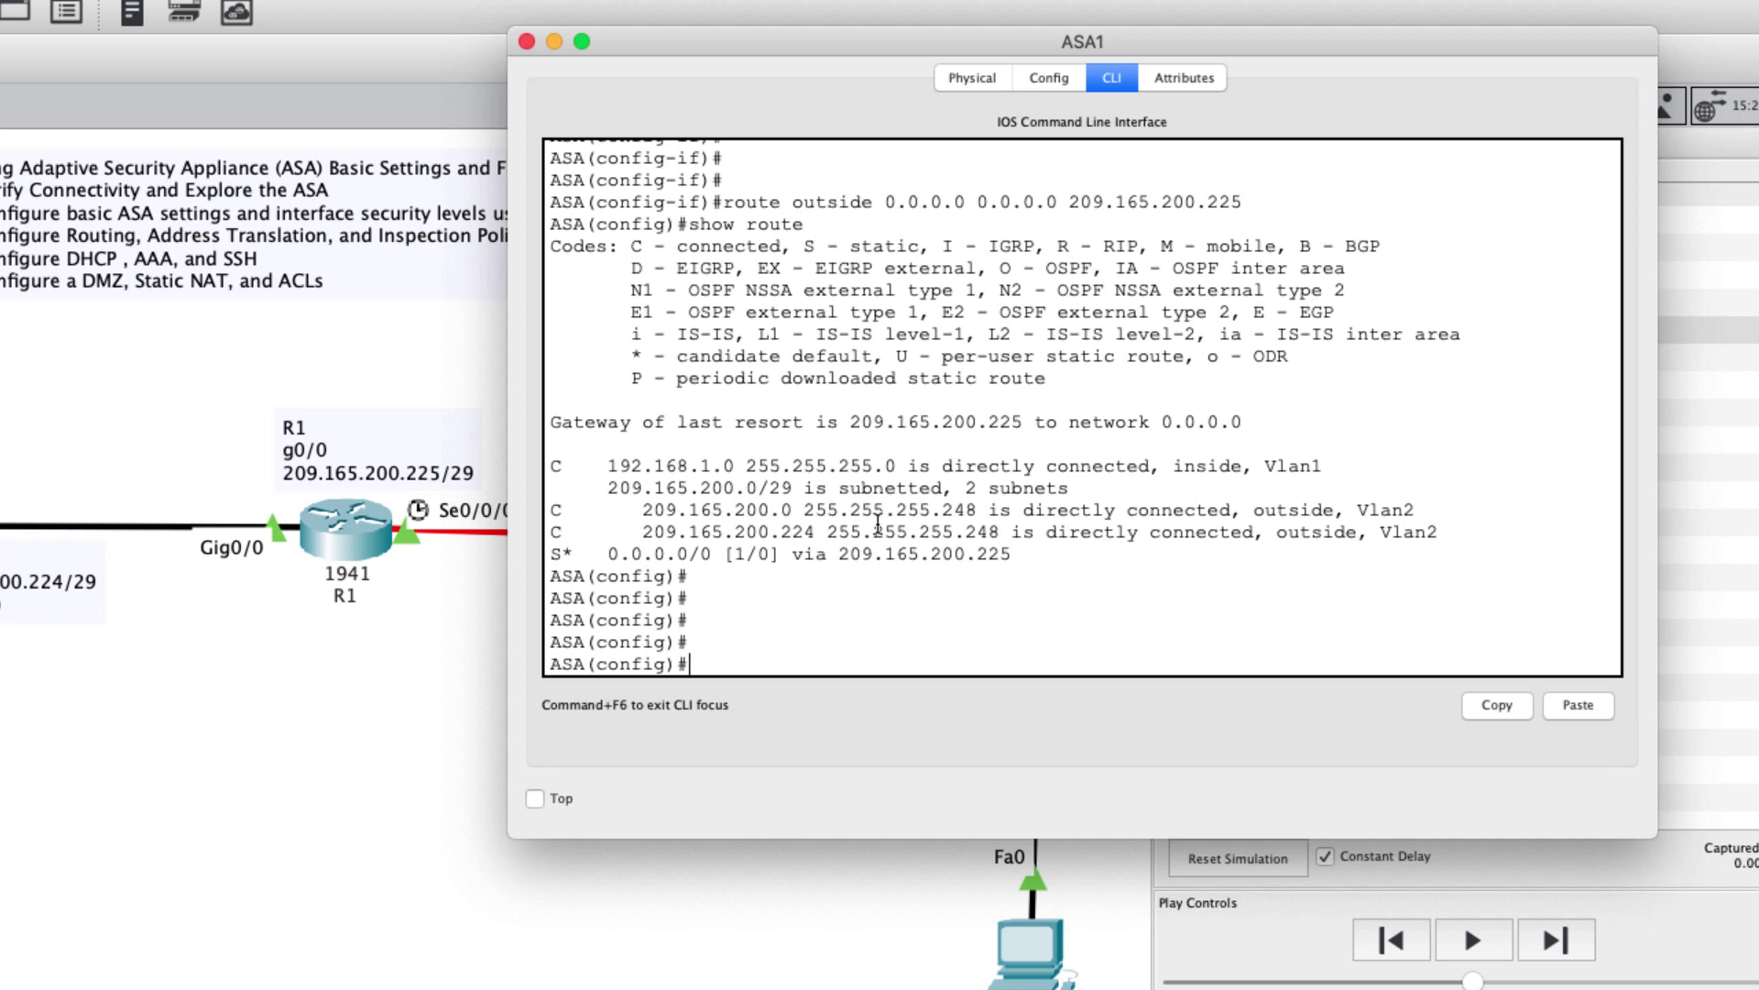
- Create a network object on ASA1 with object network inside-net, consulting the command help for the name argument
type("oject")
key("BackSpace")
key("BackSpace")
key("BackSpace")
key("BackSpace")
type("bject network ")
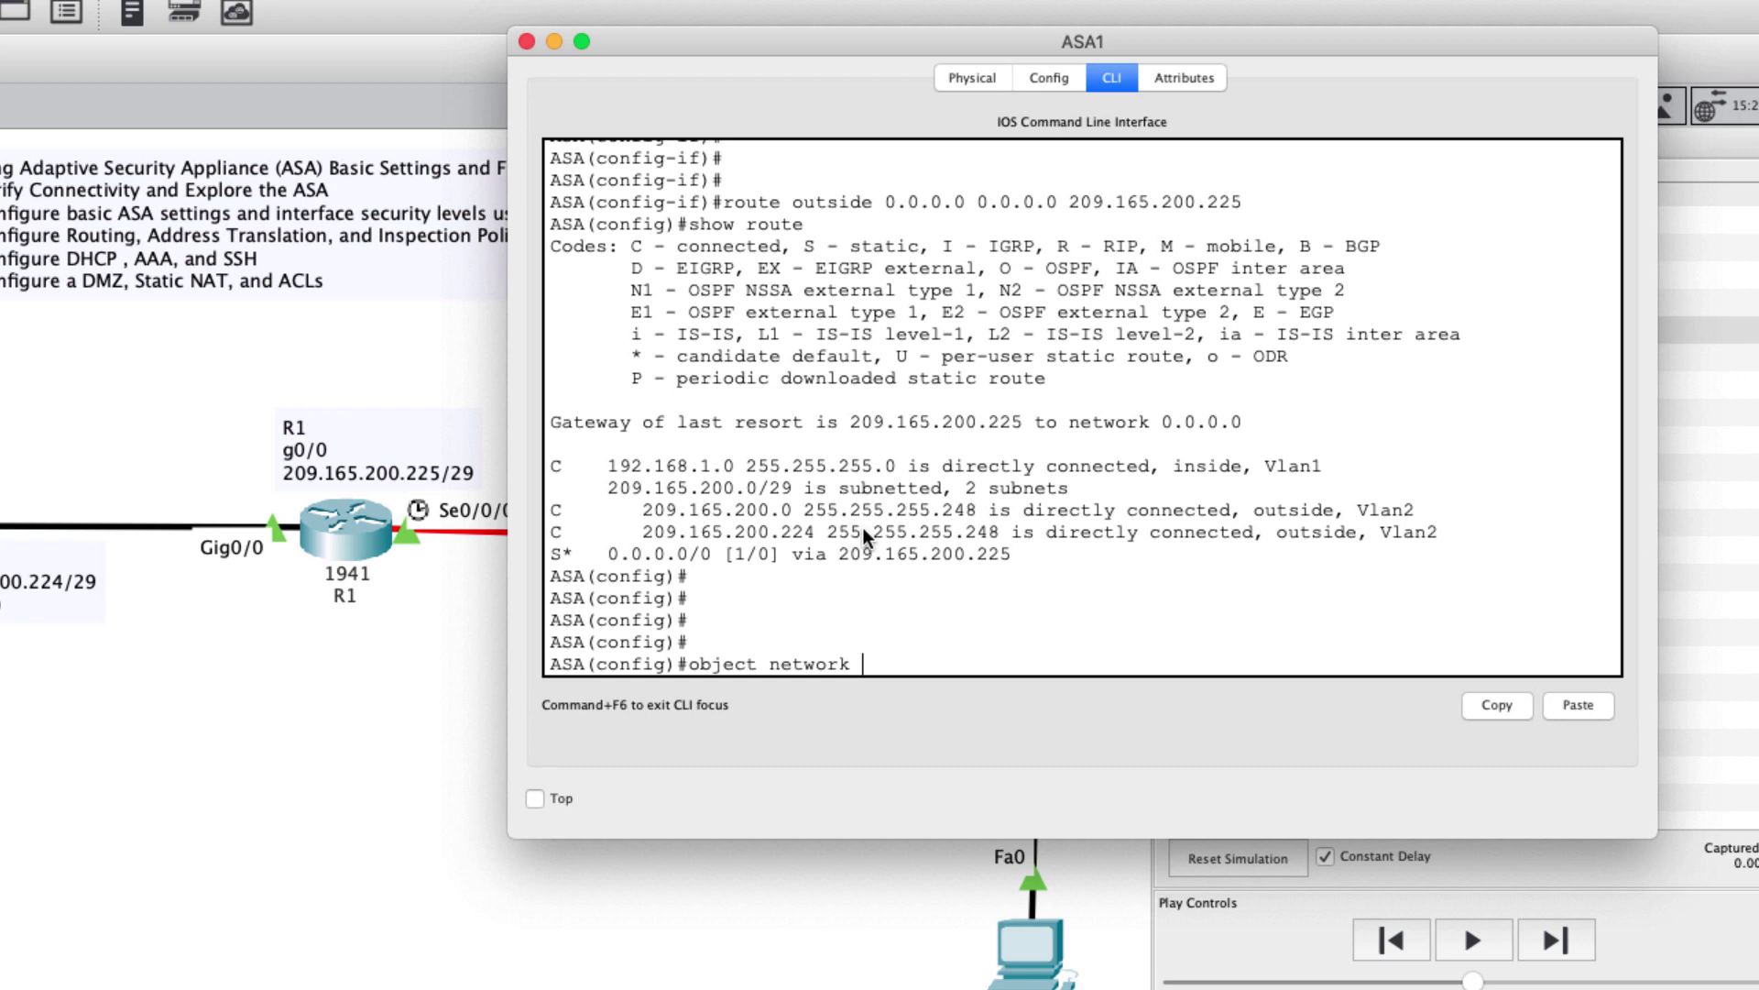
type("?")
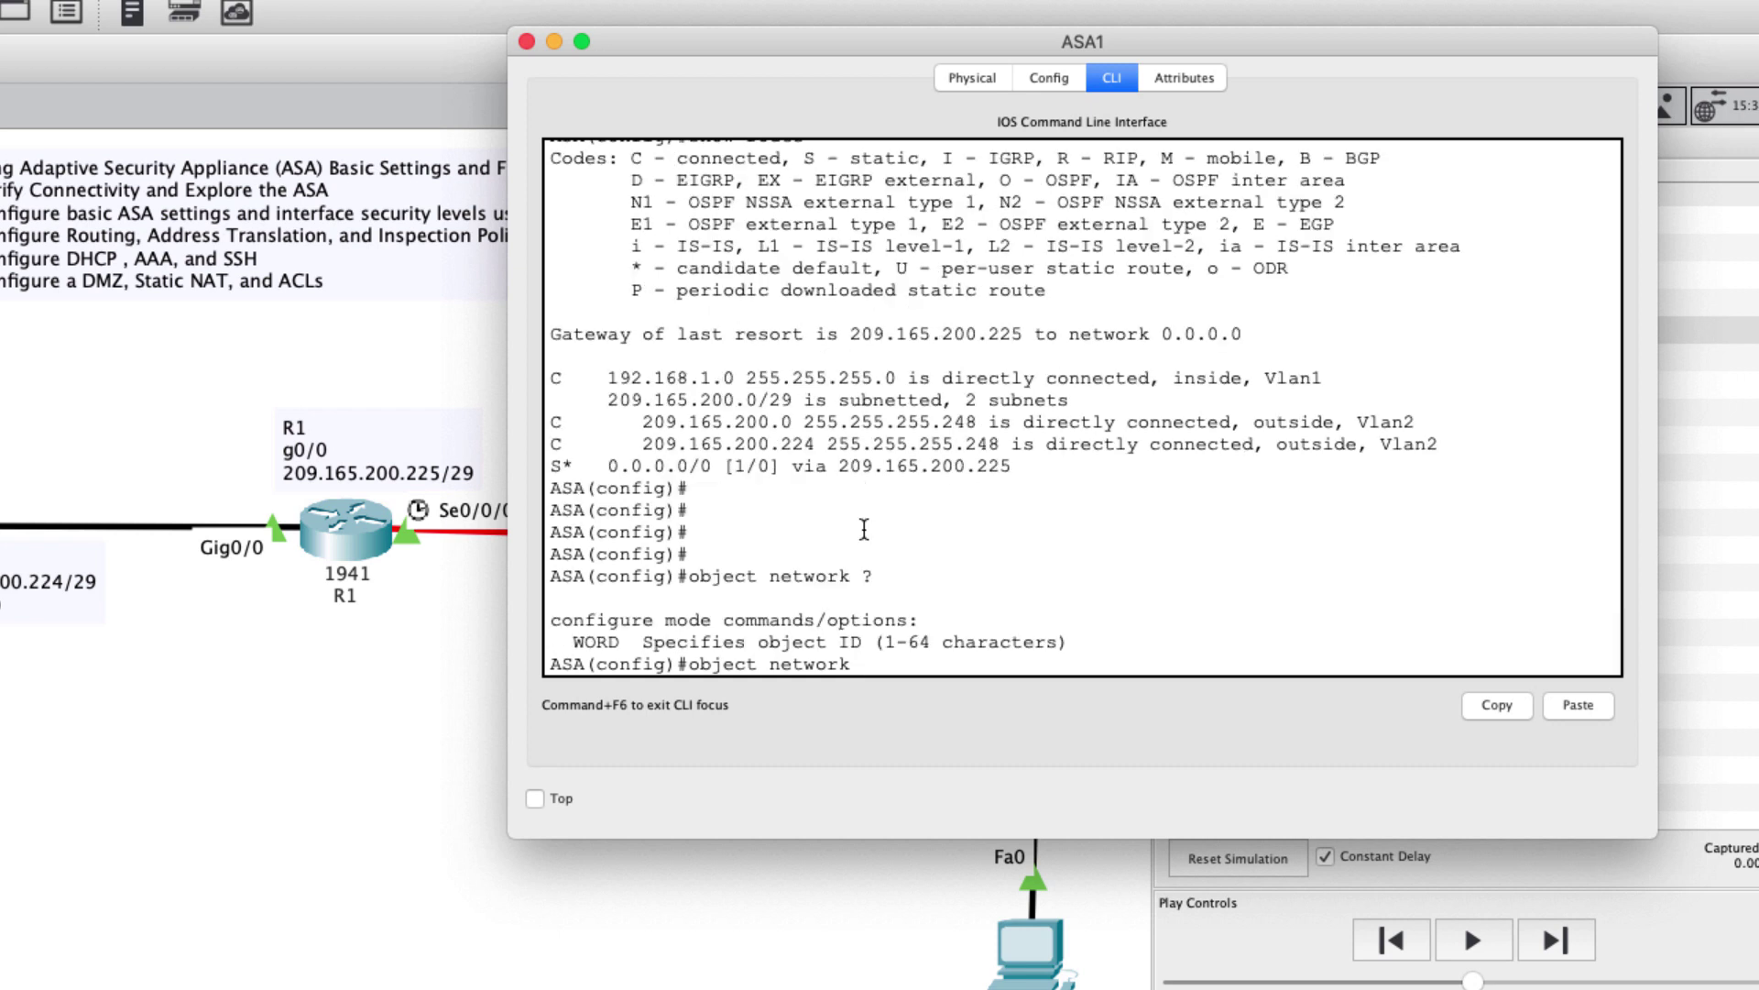
type("inside-net")
key("Return")
- Define the inside-net object's address range with subnet 192.168.1.0 255.255.255.0
type("subnet")
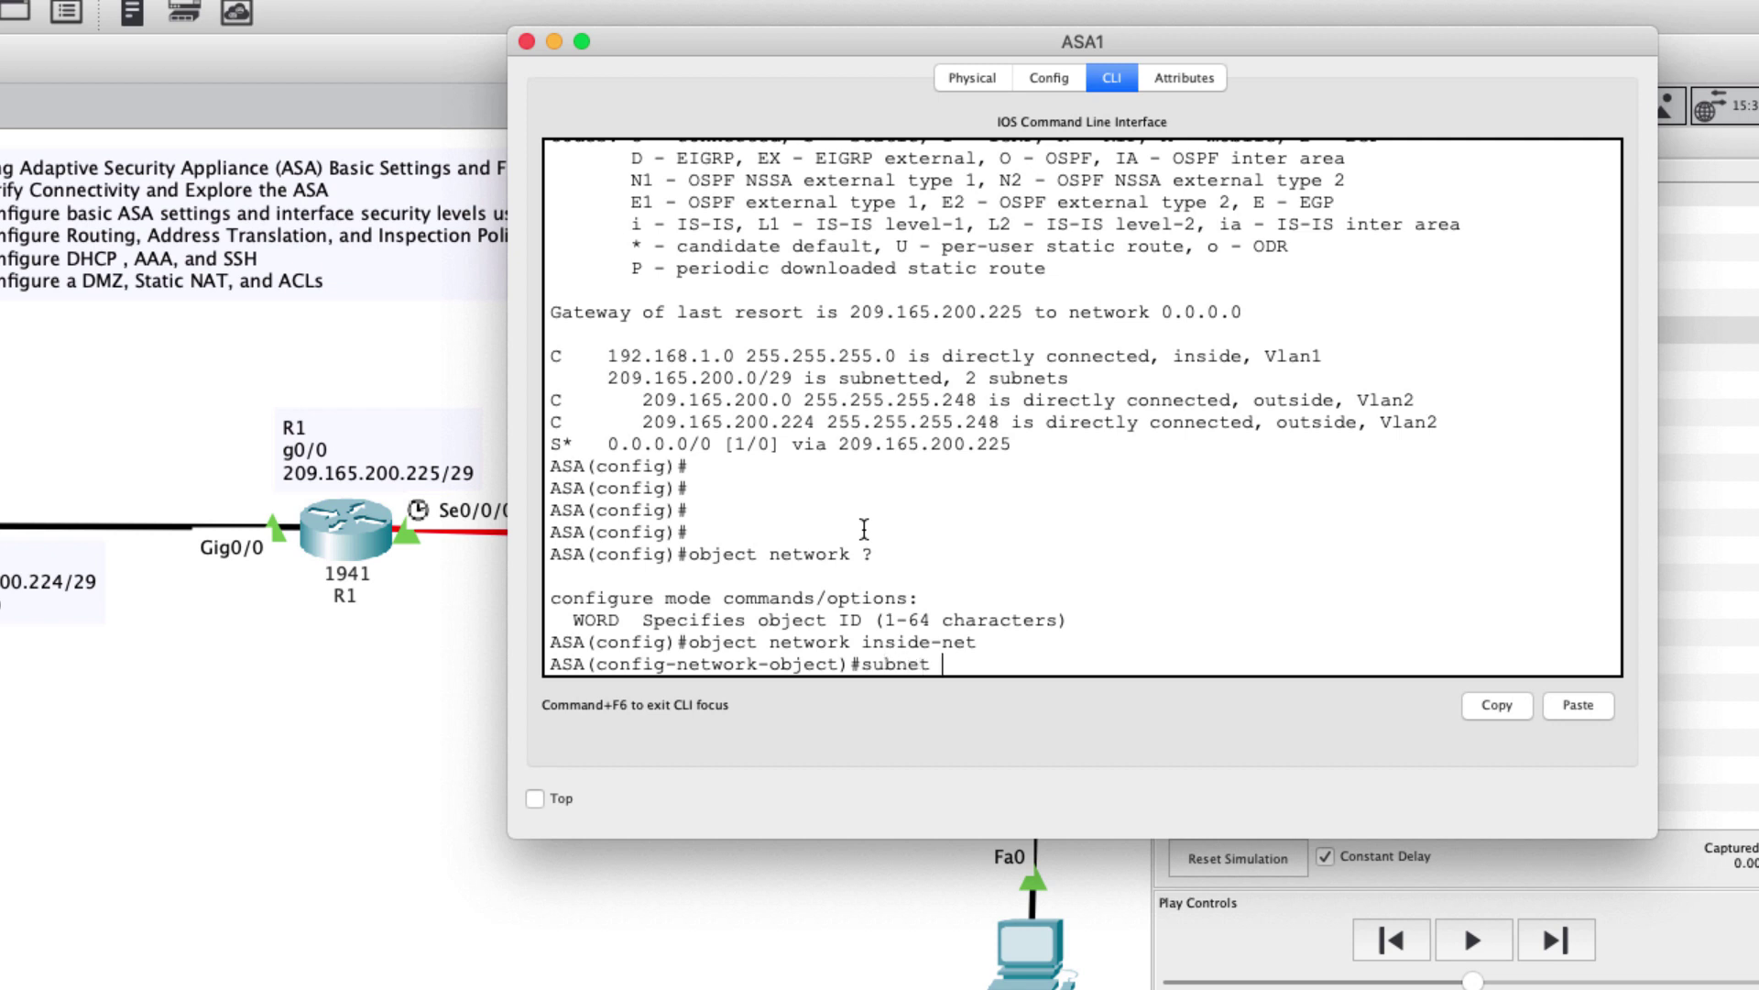
type(" 192.168.1.0 255.255.255")
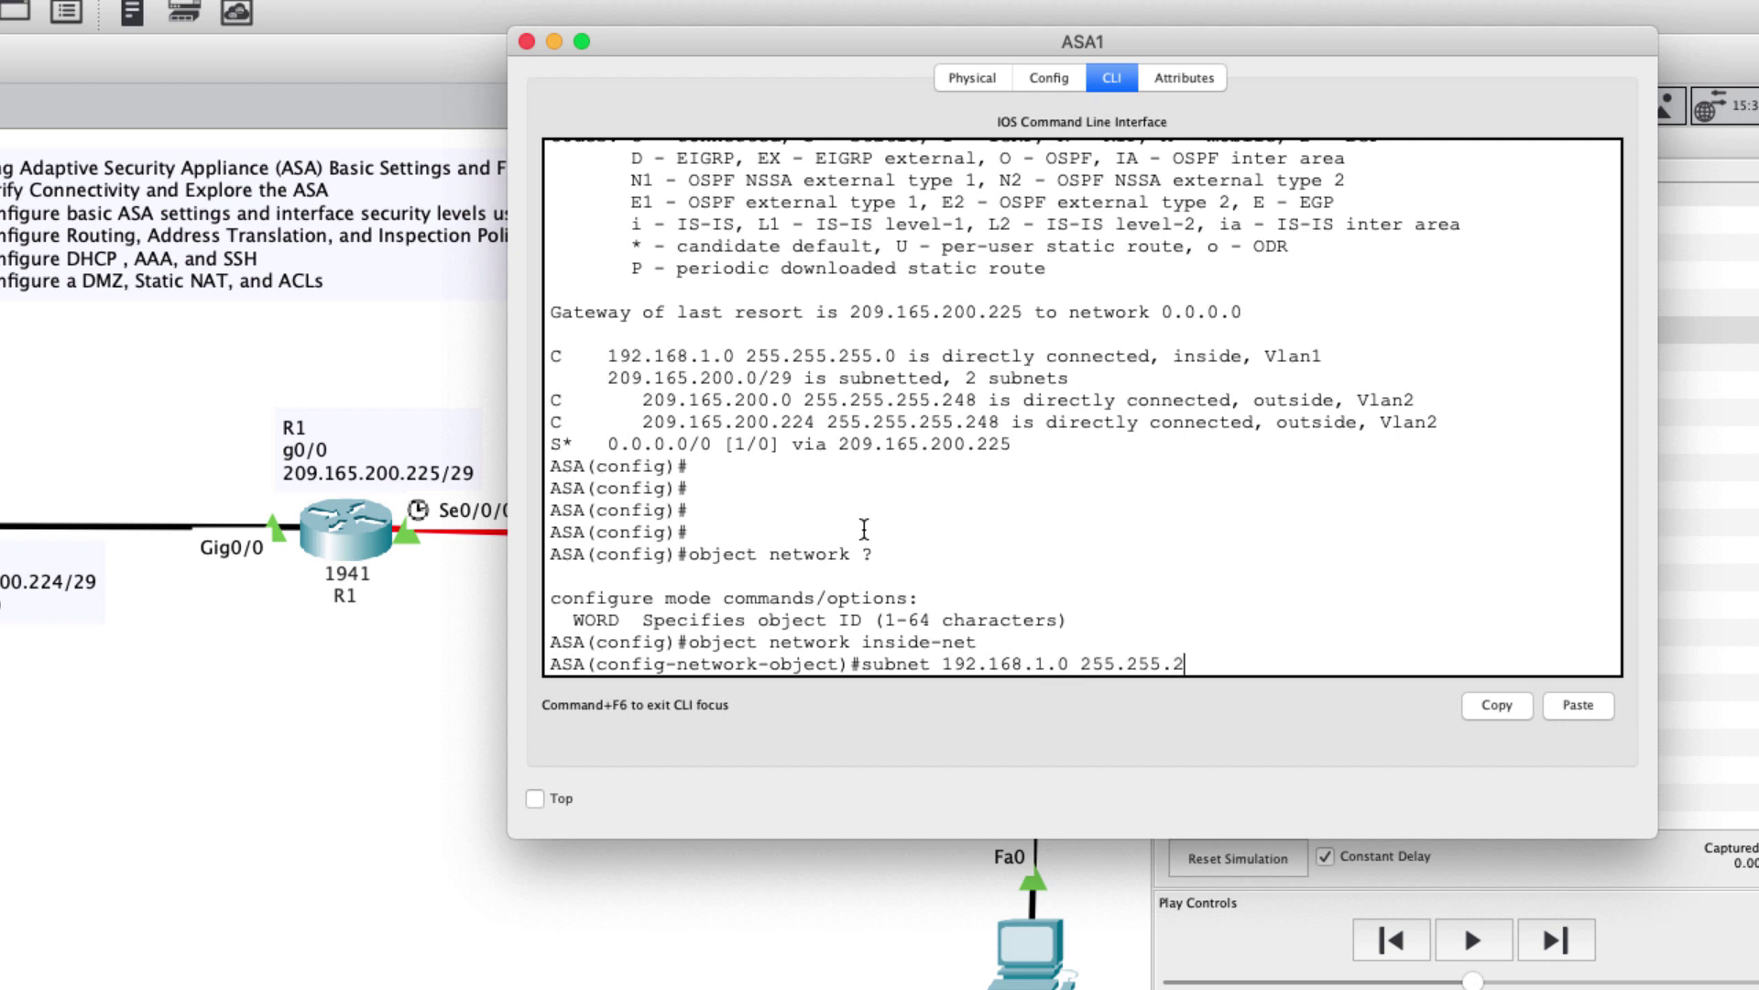
type(".0")
key("Return")
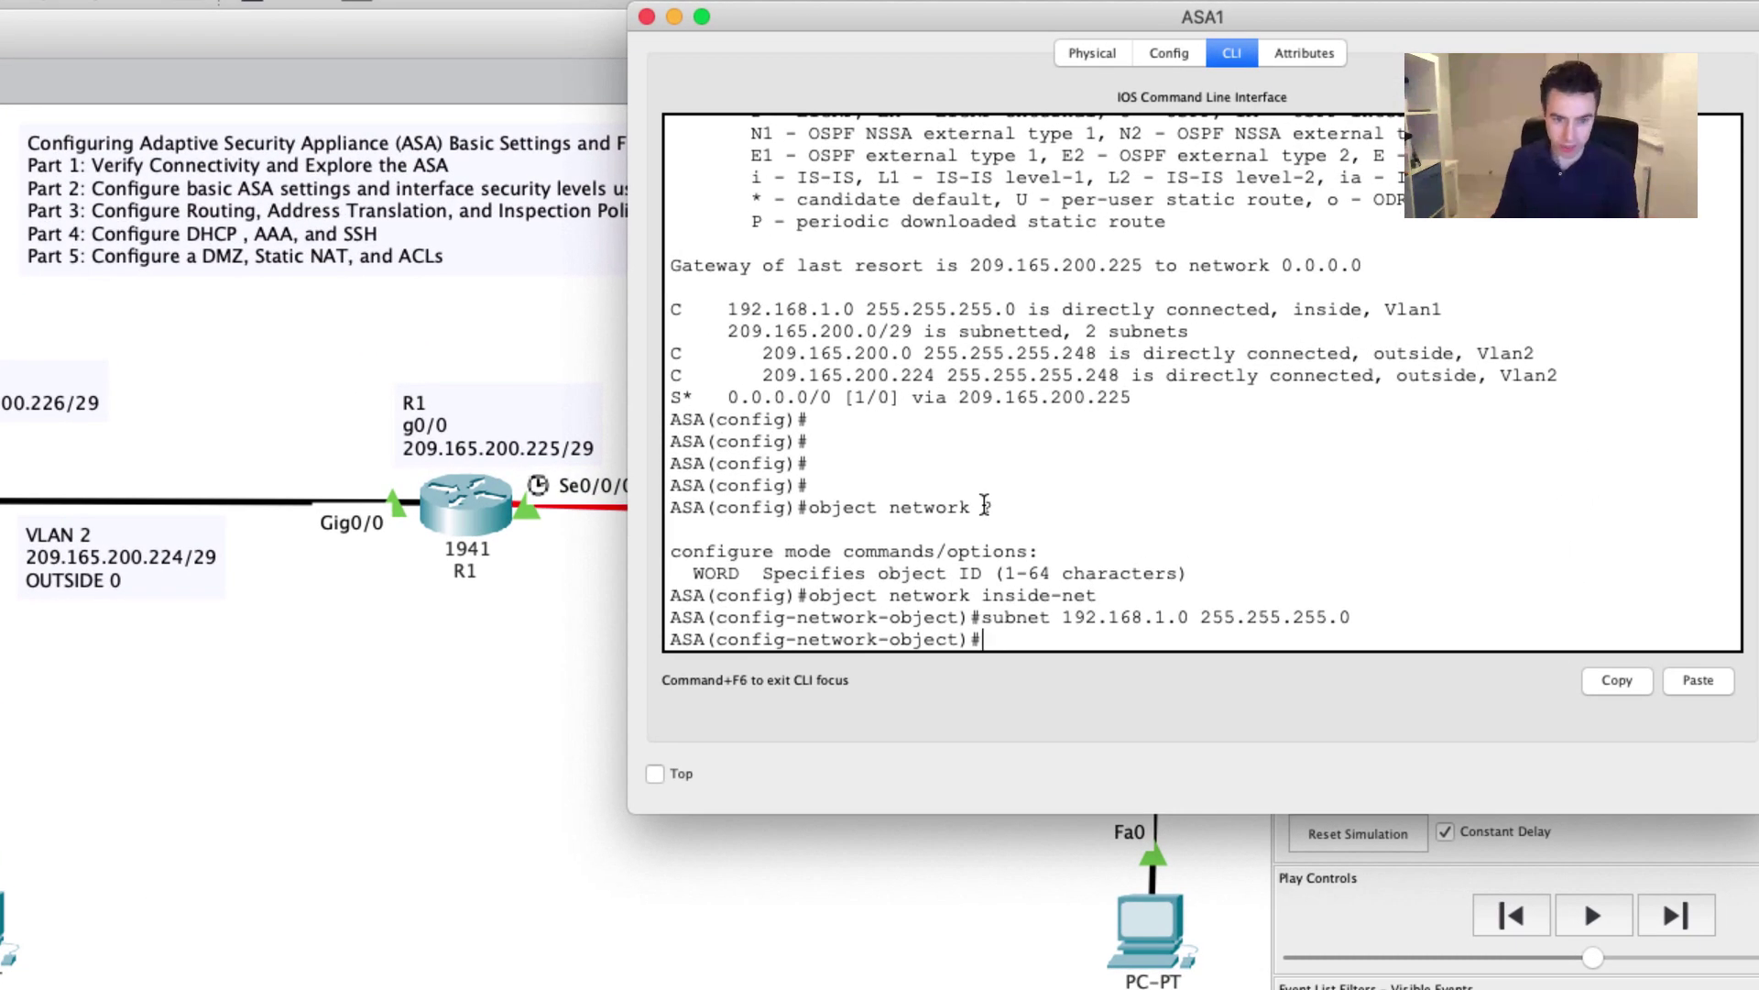
- Configure nat (inside,outside) dynamic interface for the inside-net object, consulting the interface-name help, and leave configuration mode with end
type("nat")
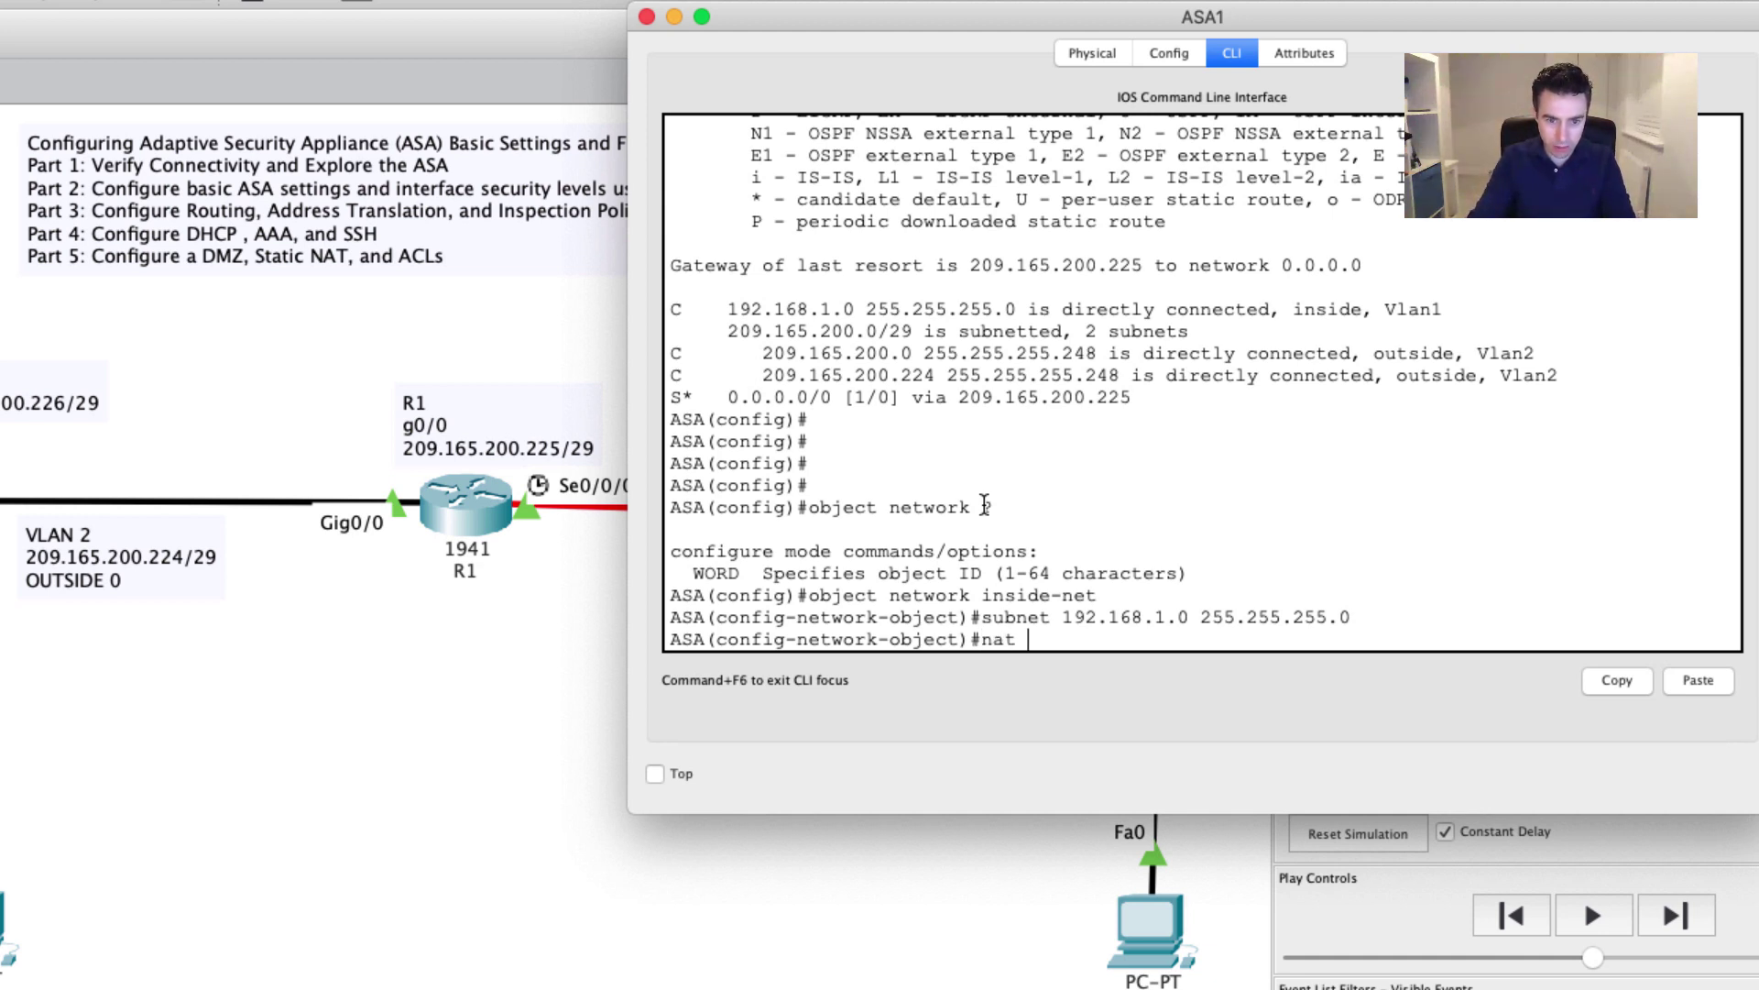
type(" (")
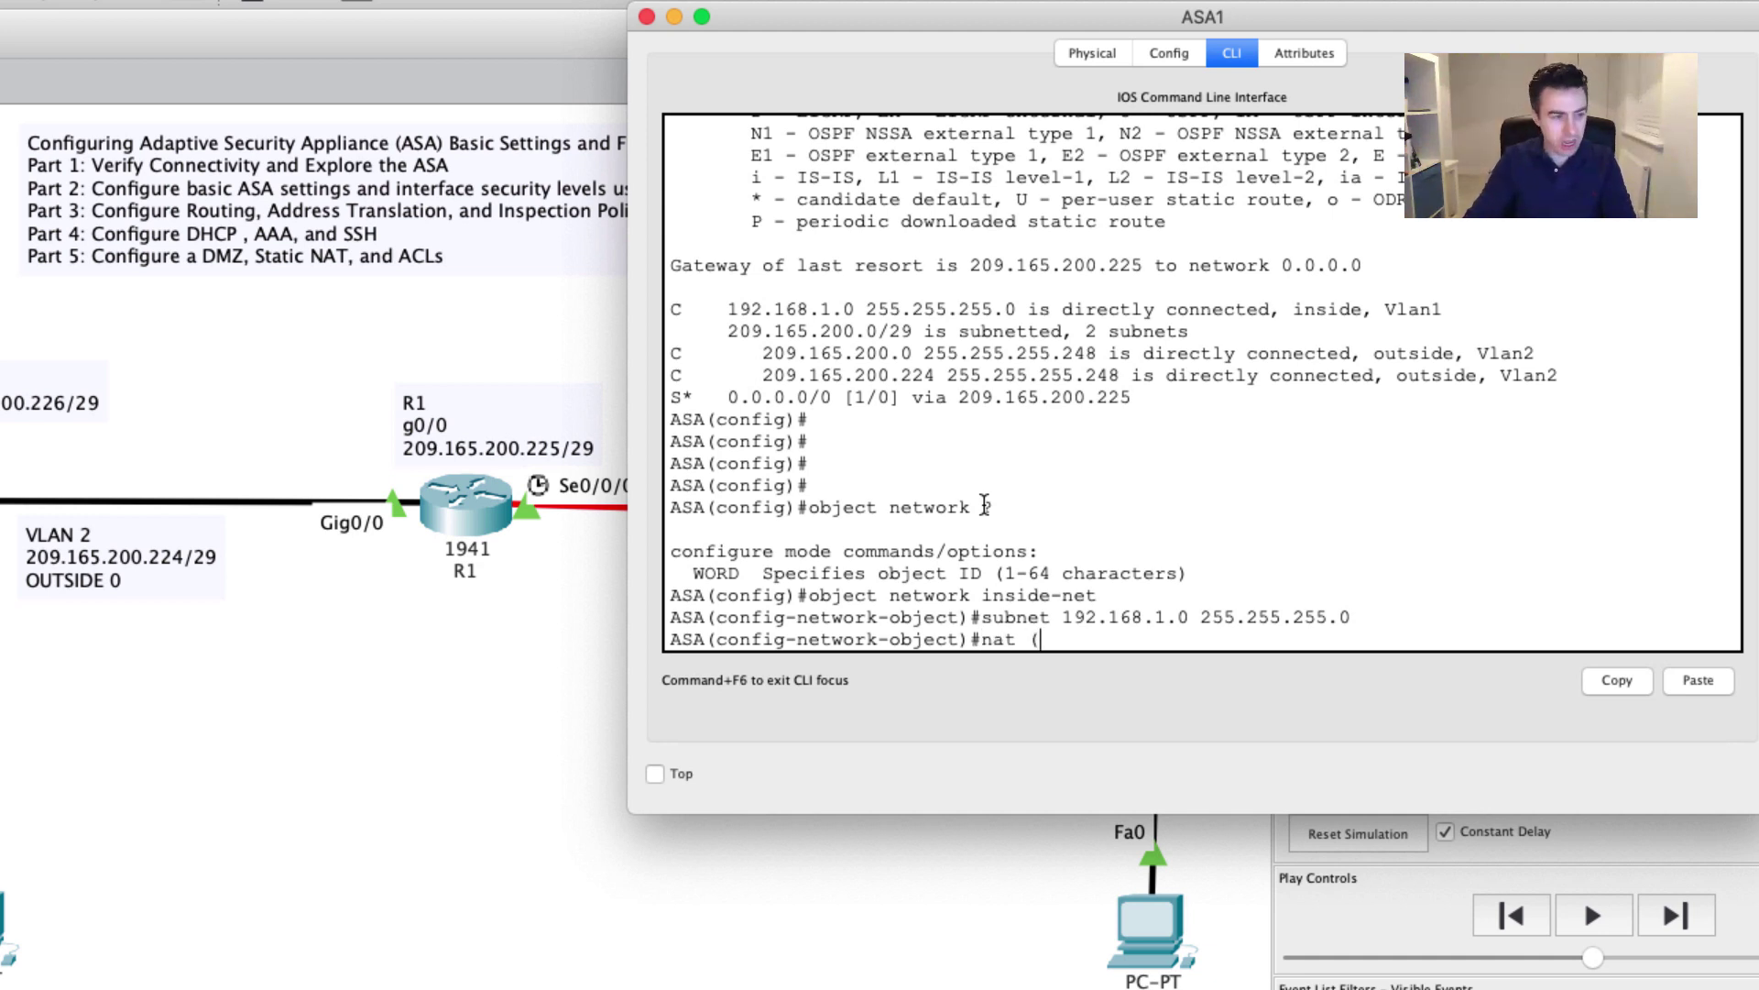
type("?")
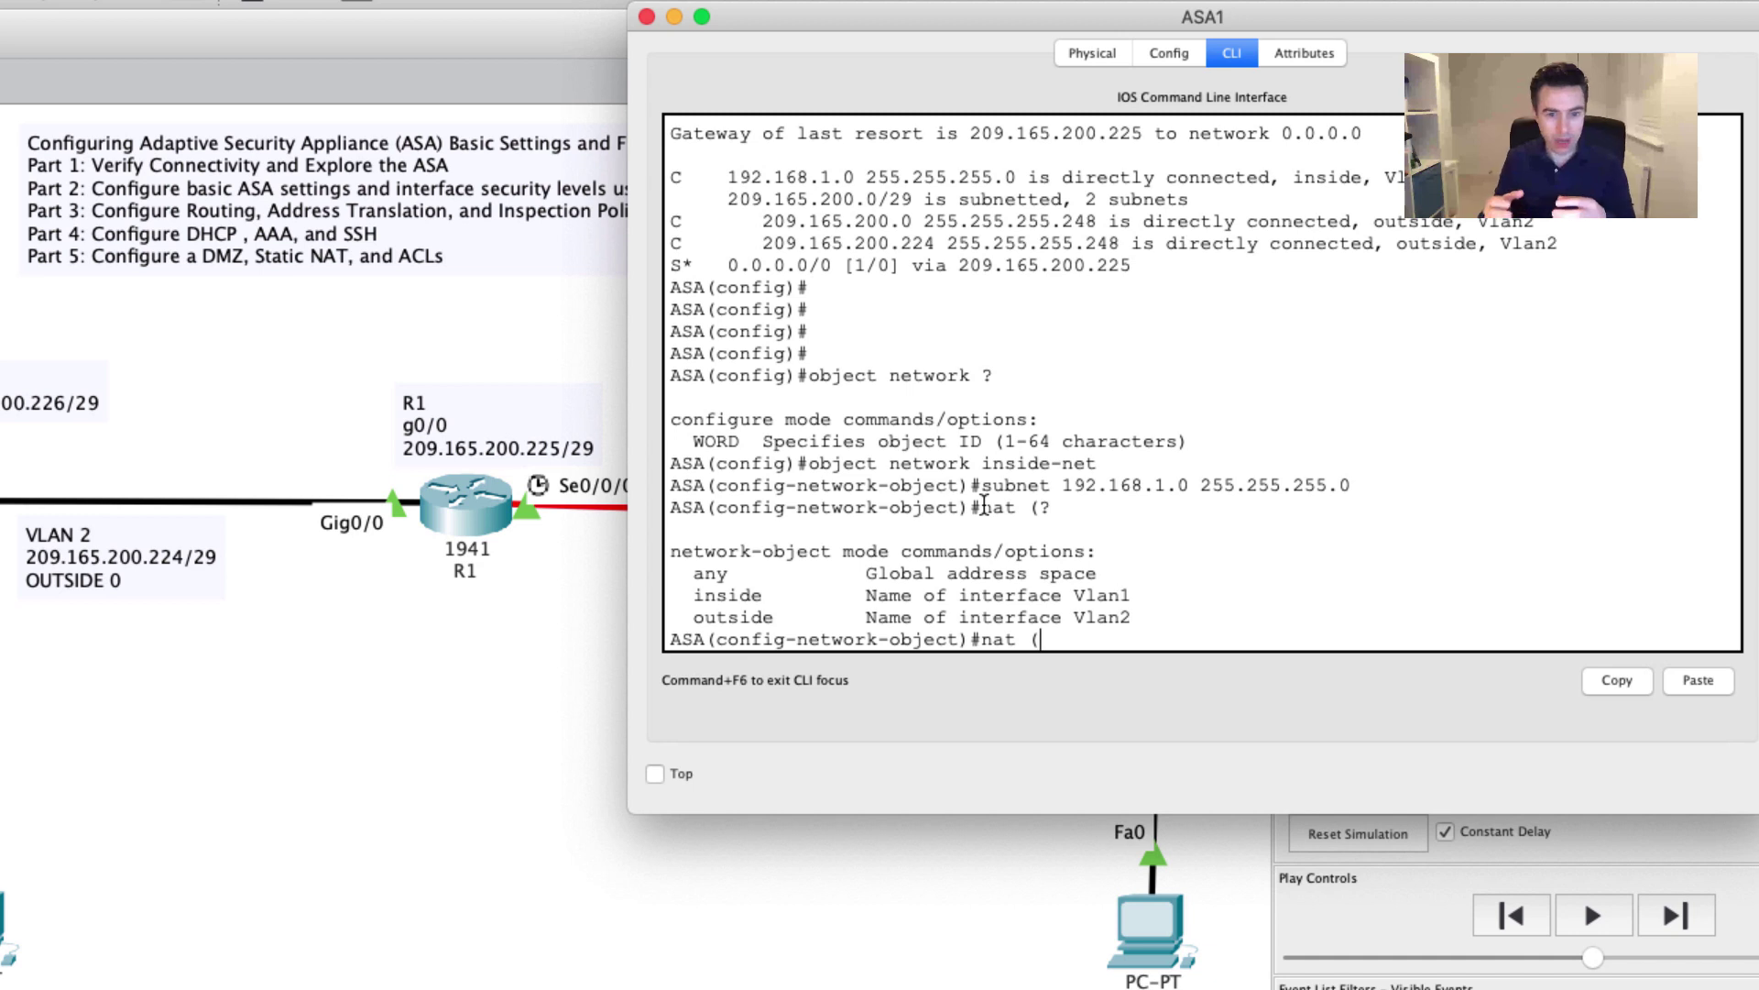
type("inside")
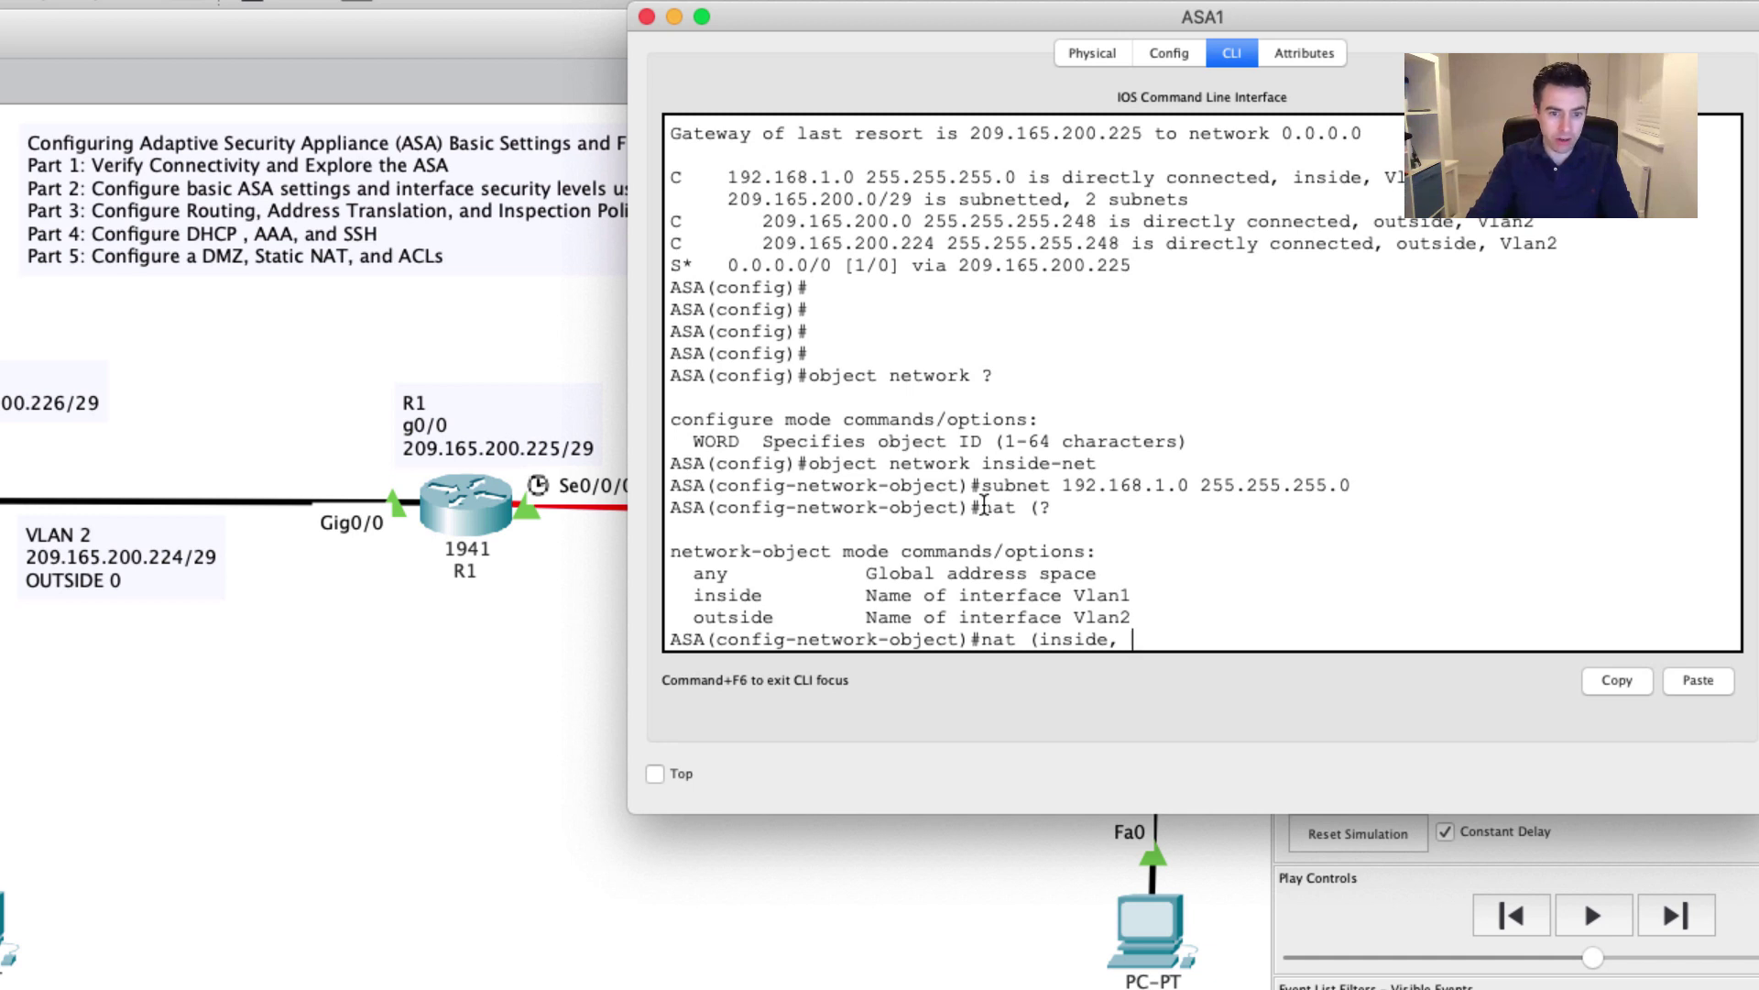
type(",")
key("BackSpace")
type("outside")
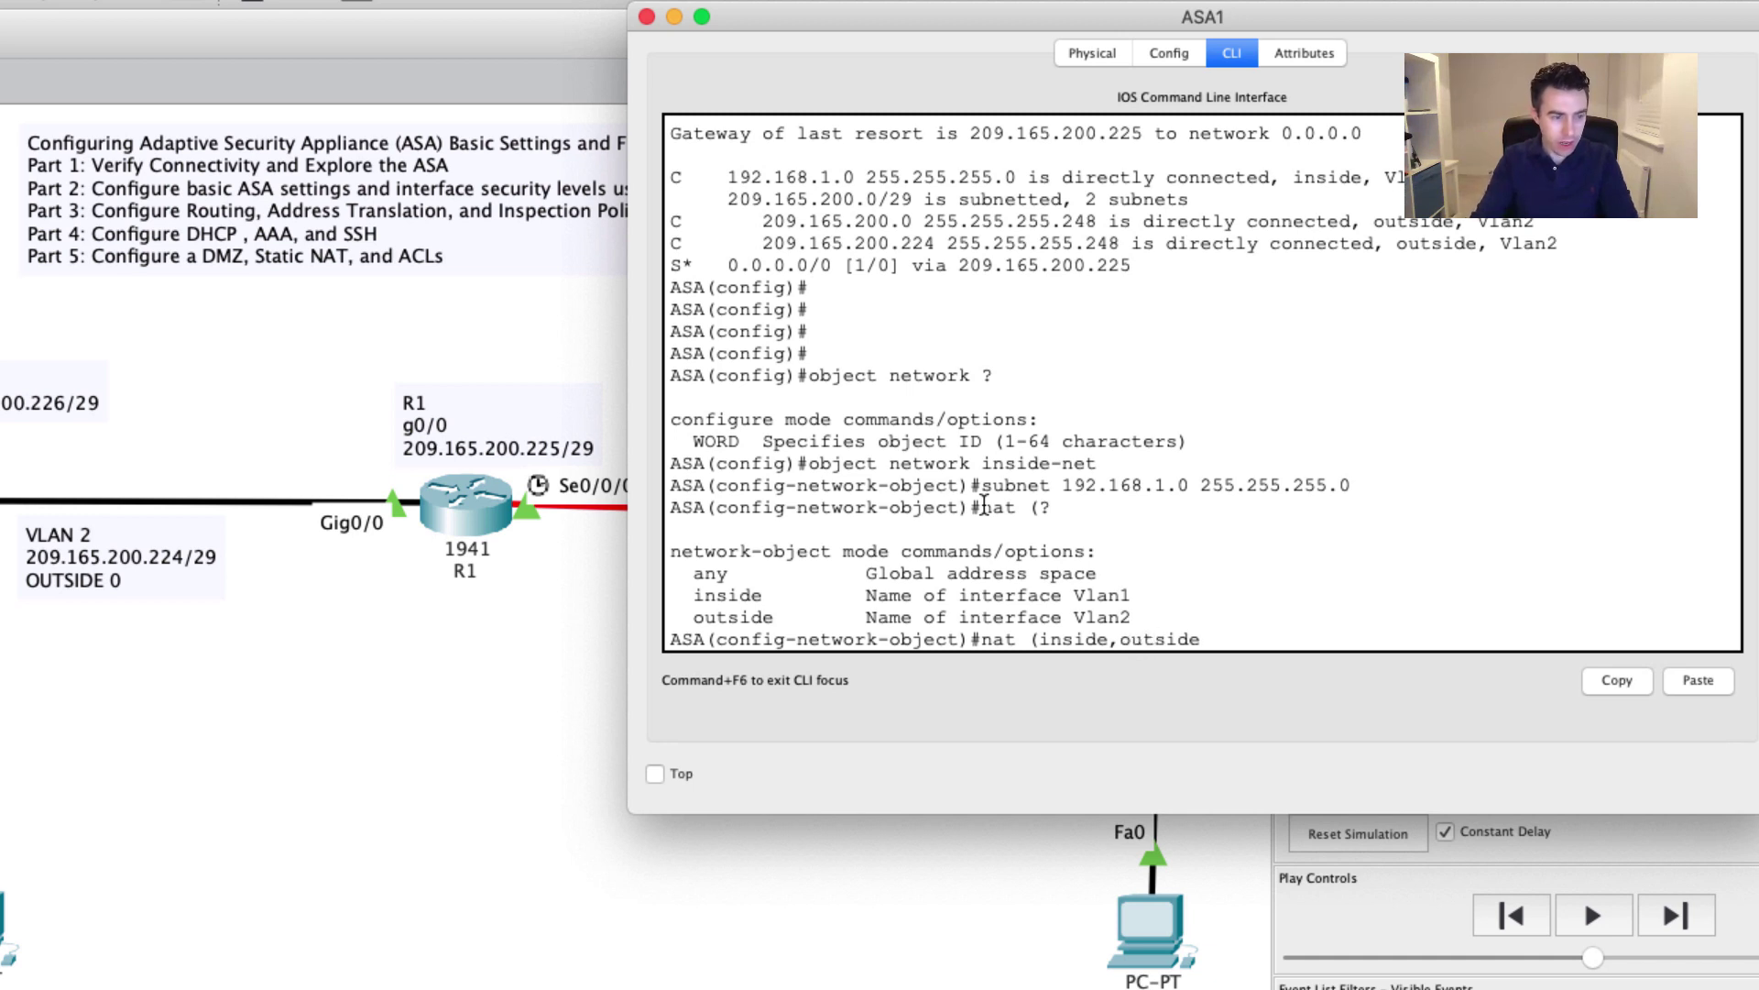
type(")")
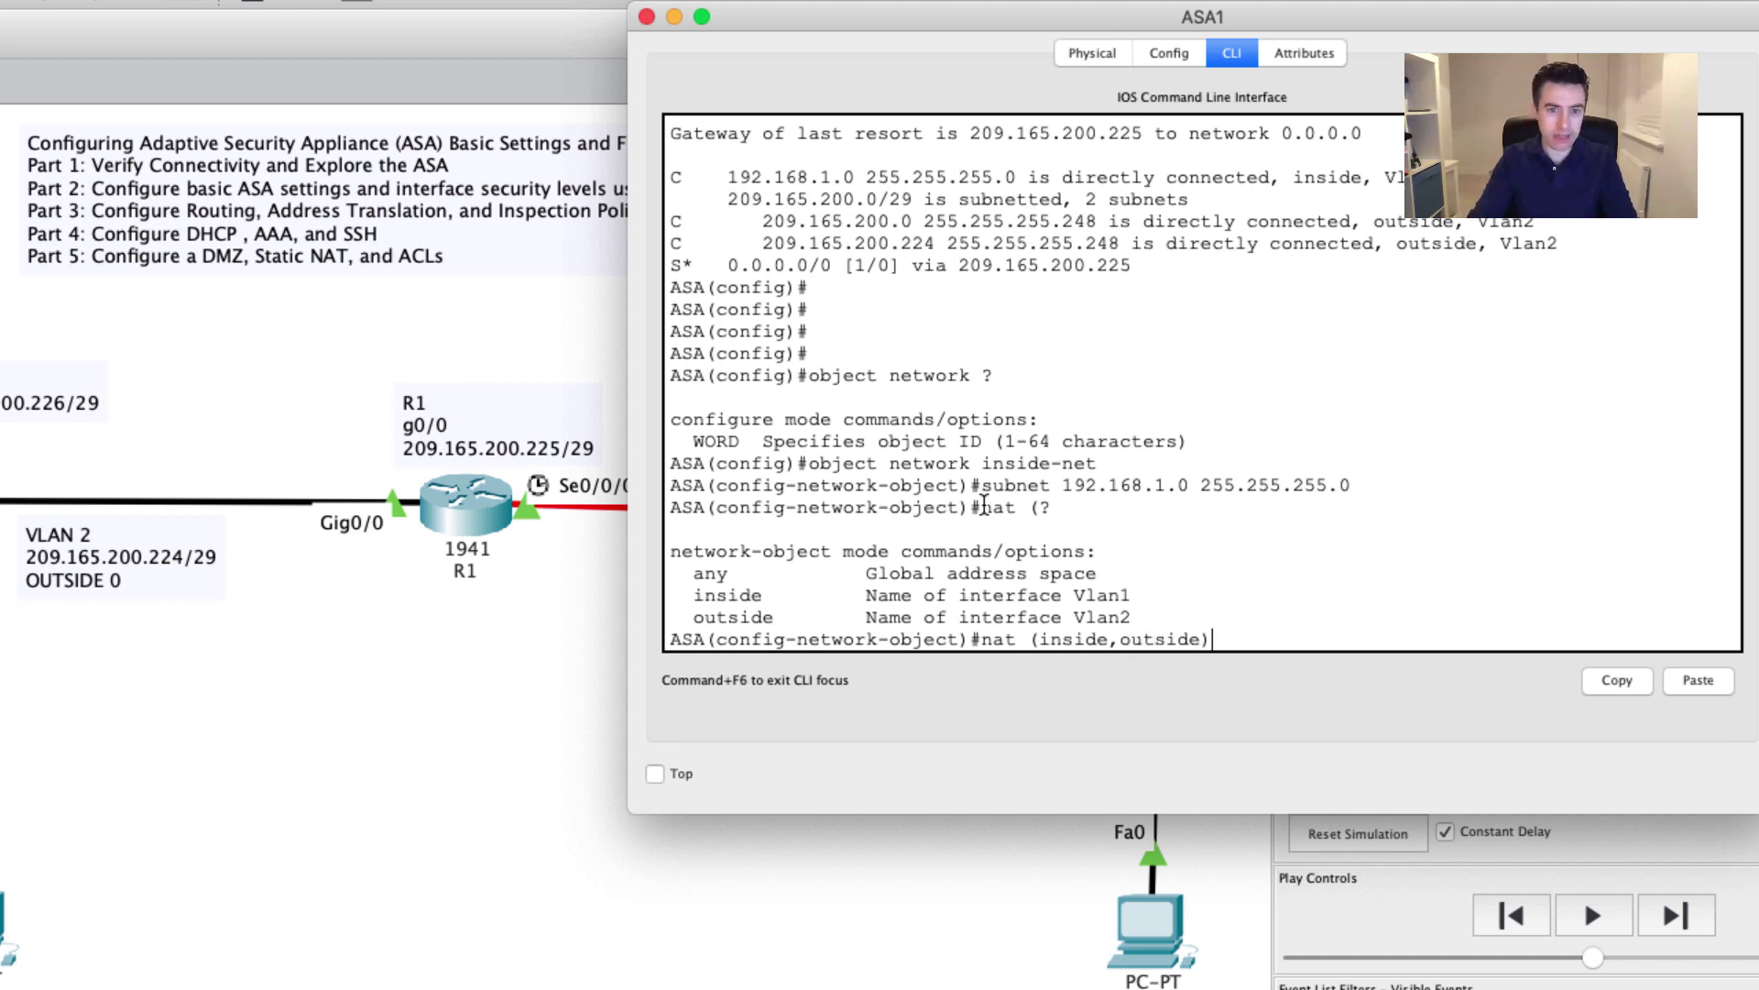
type(" dyna")
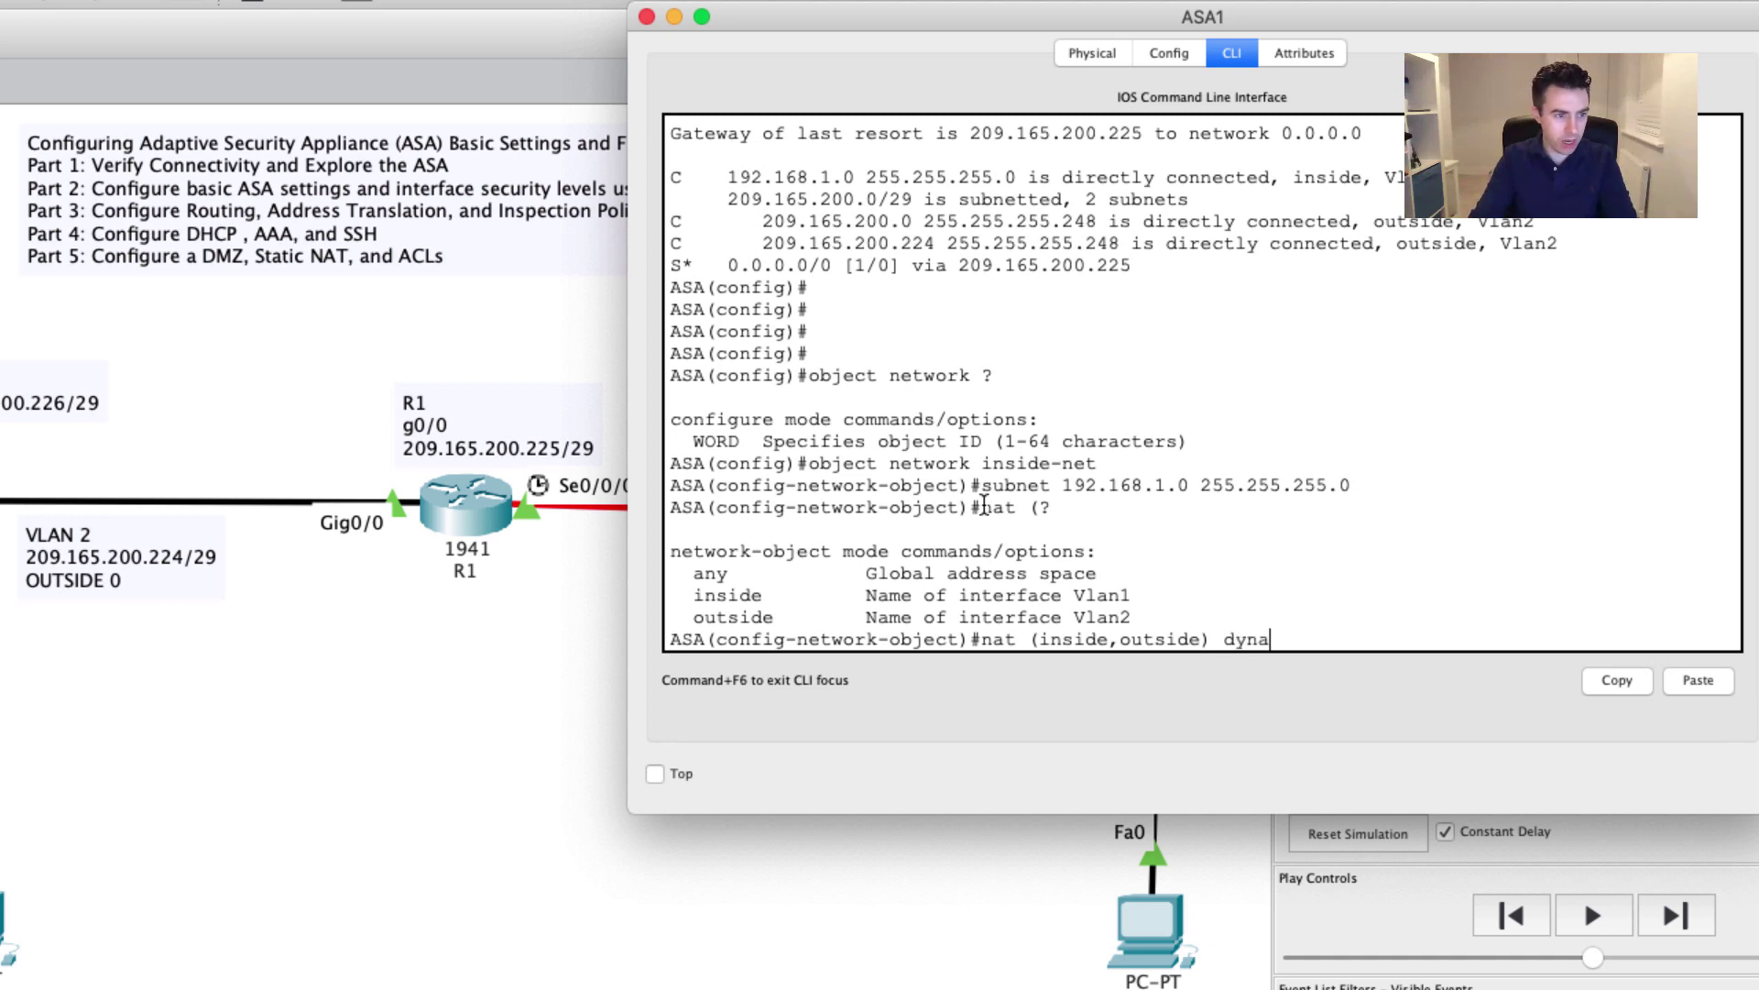
key("Tab")
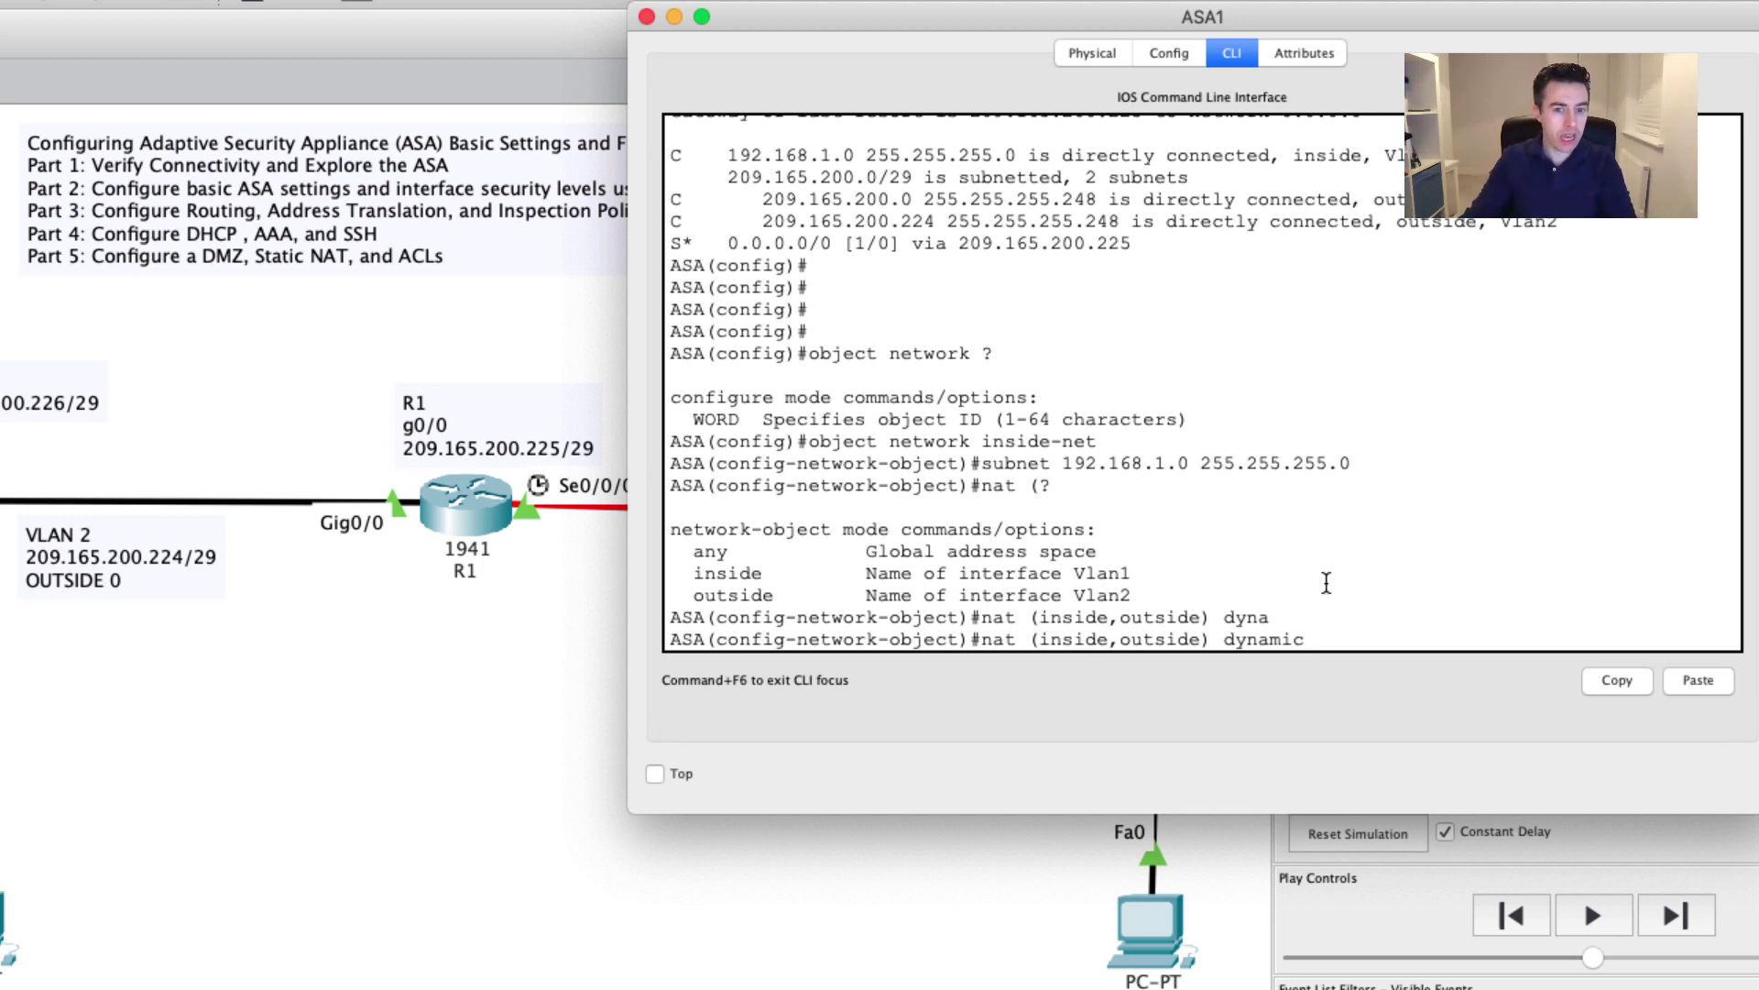
type("interface")
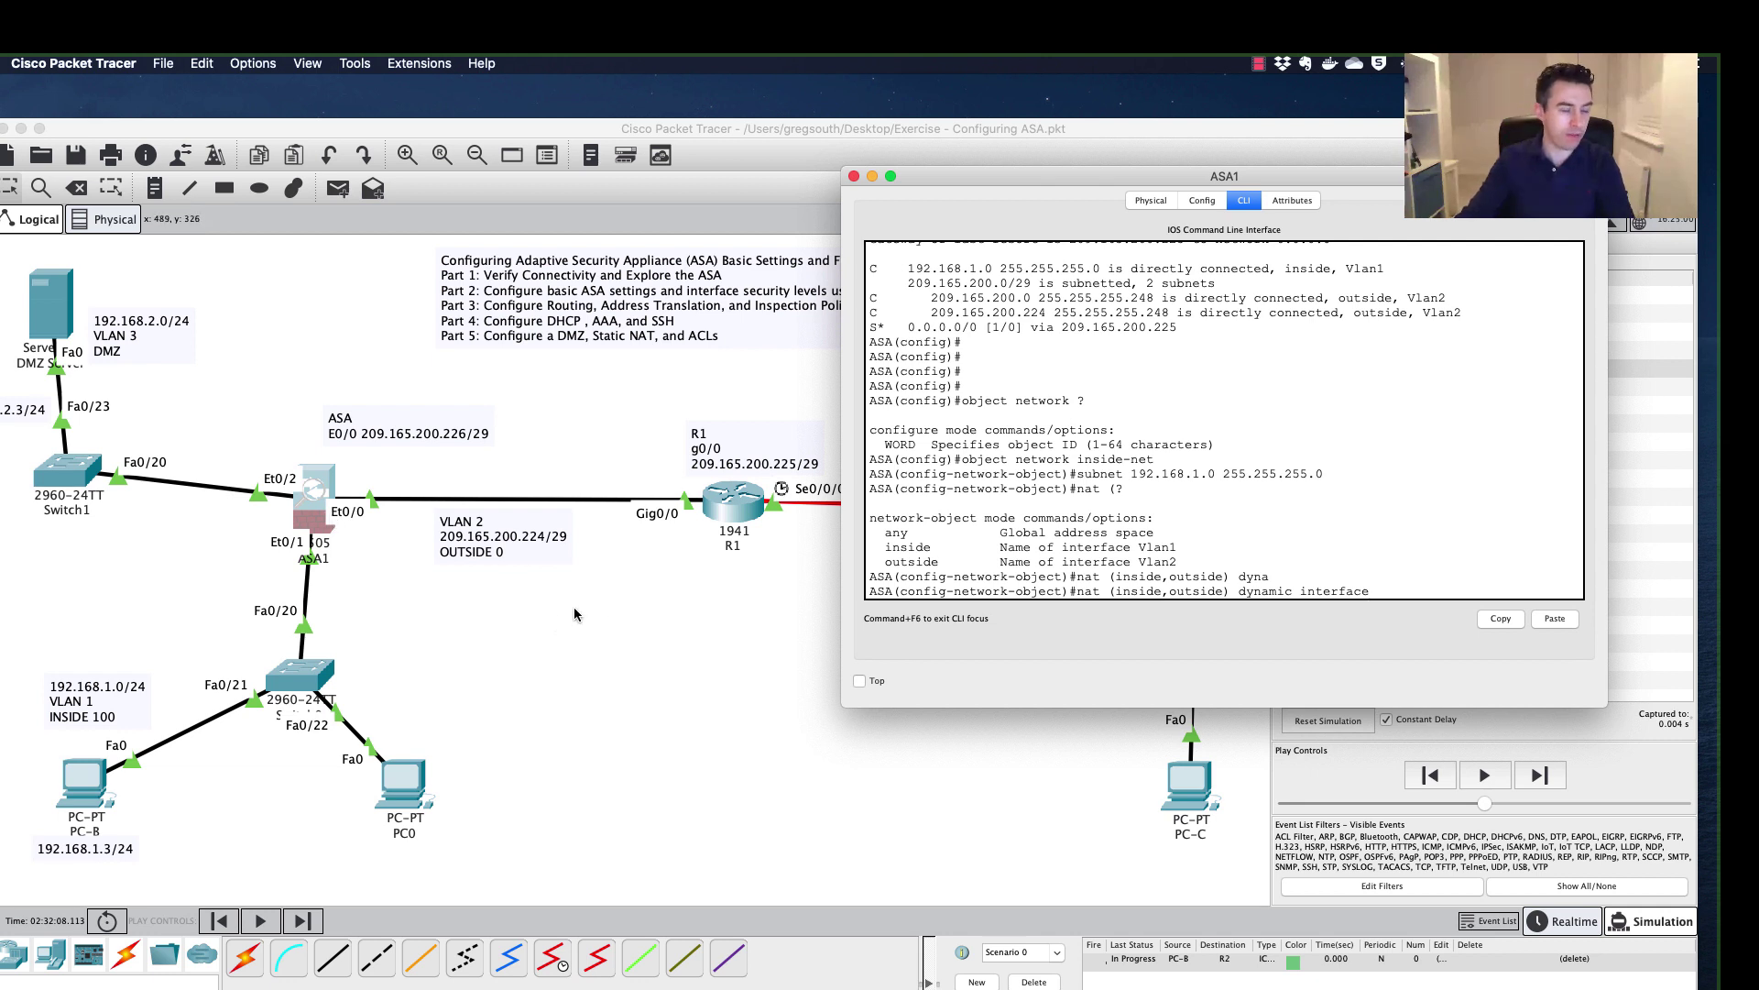
key("Return")
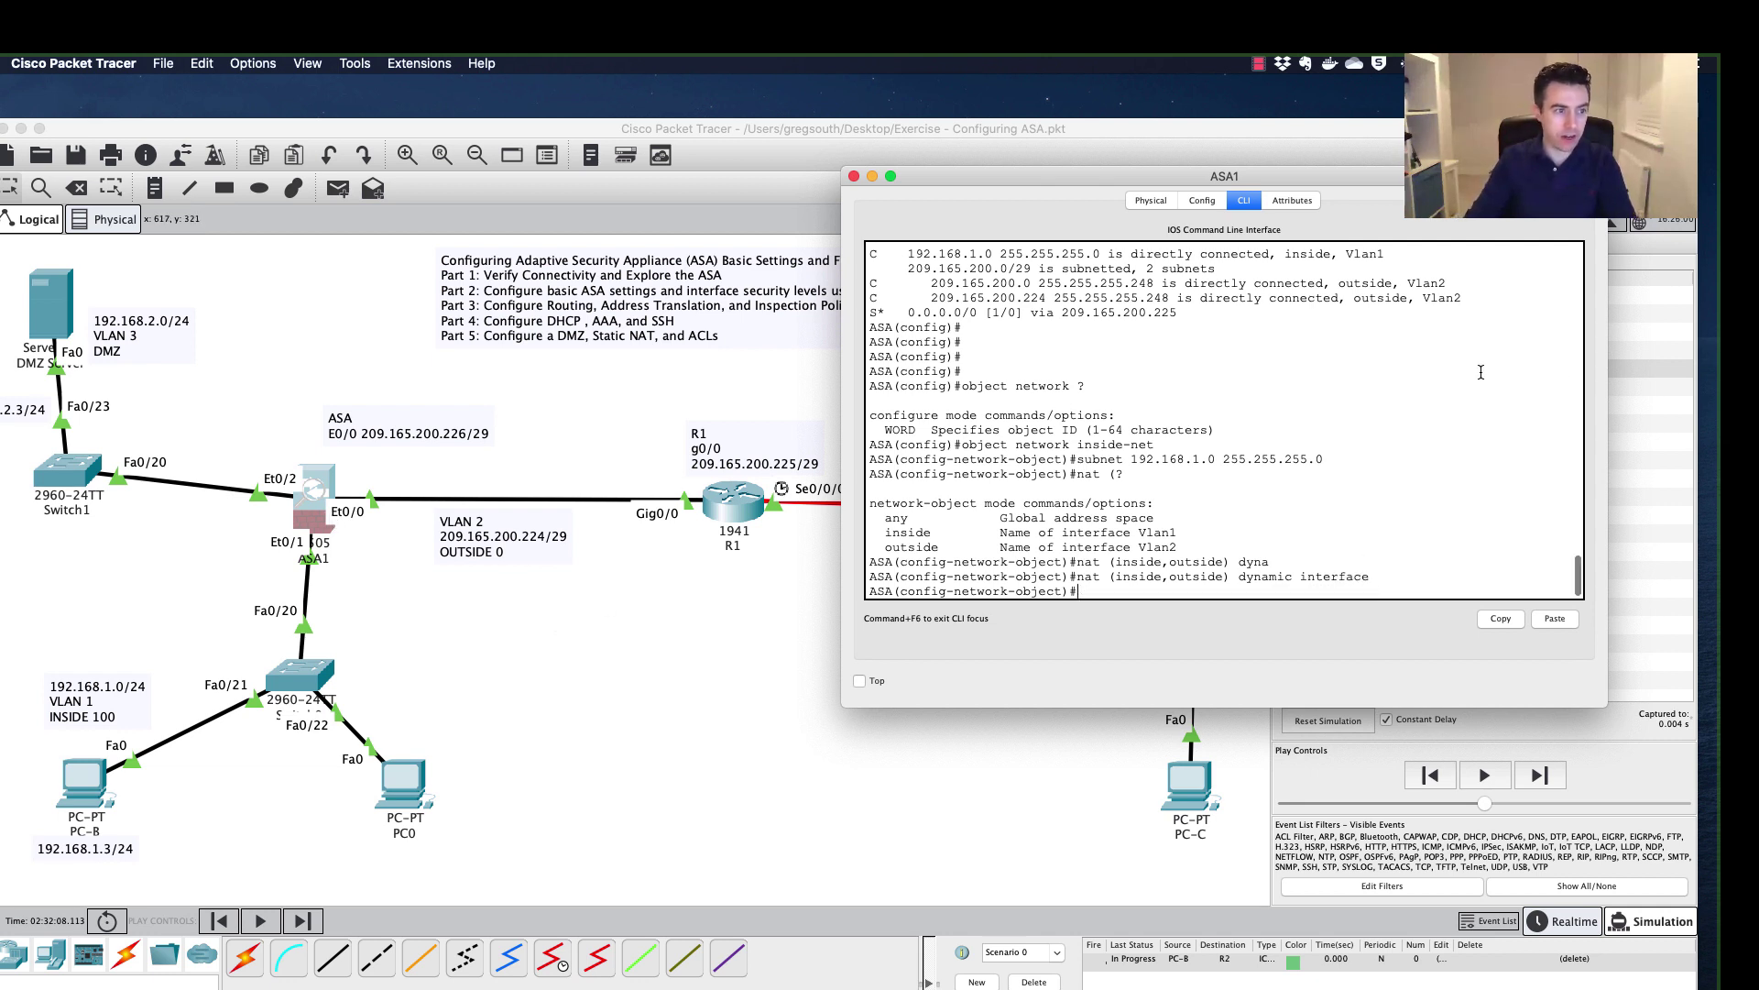
type("end")
key("Return")
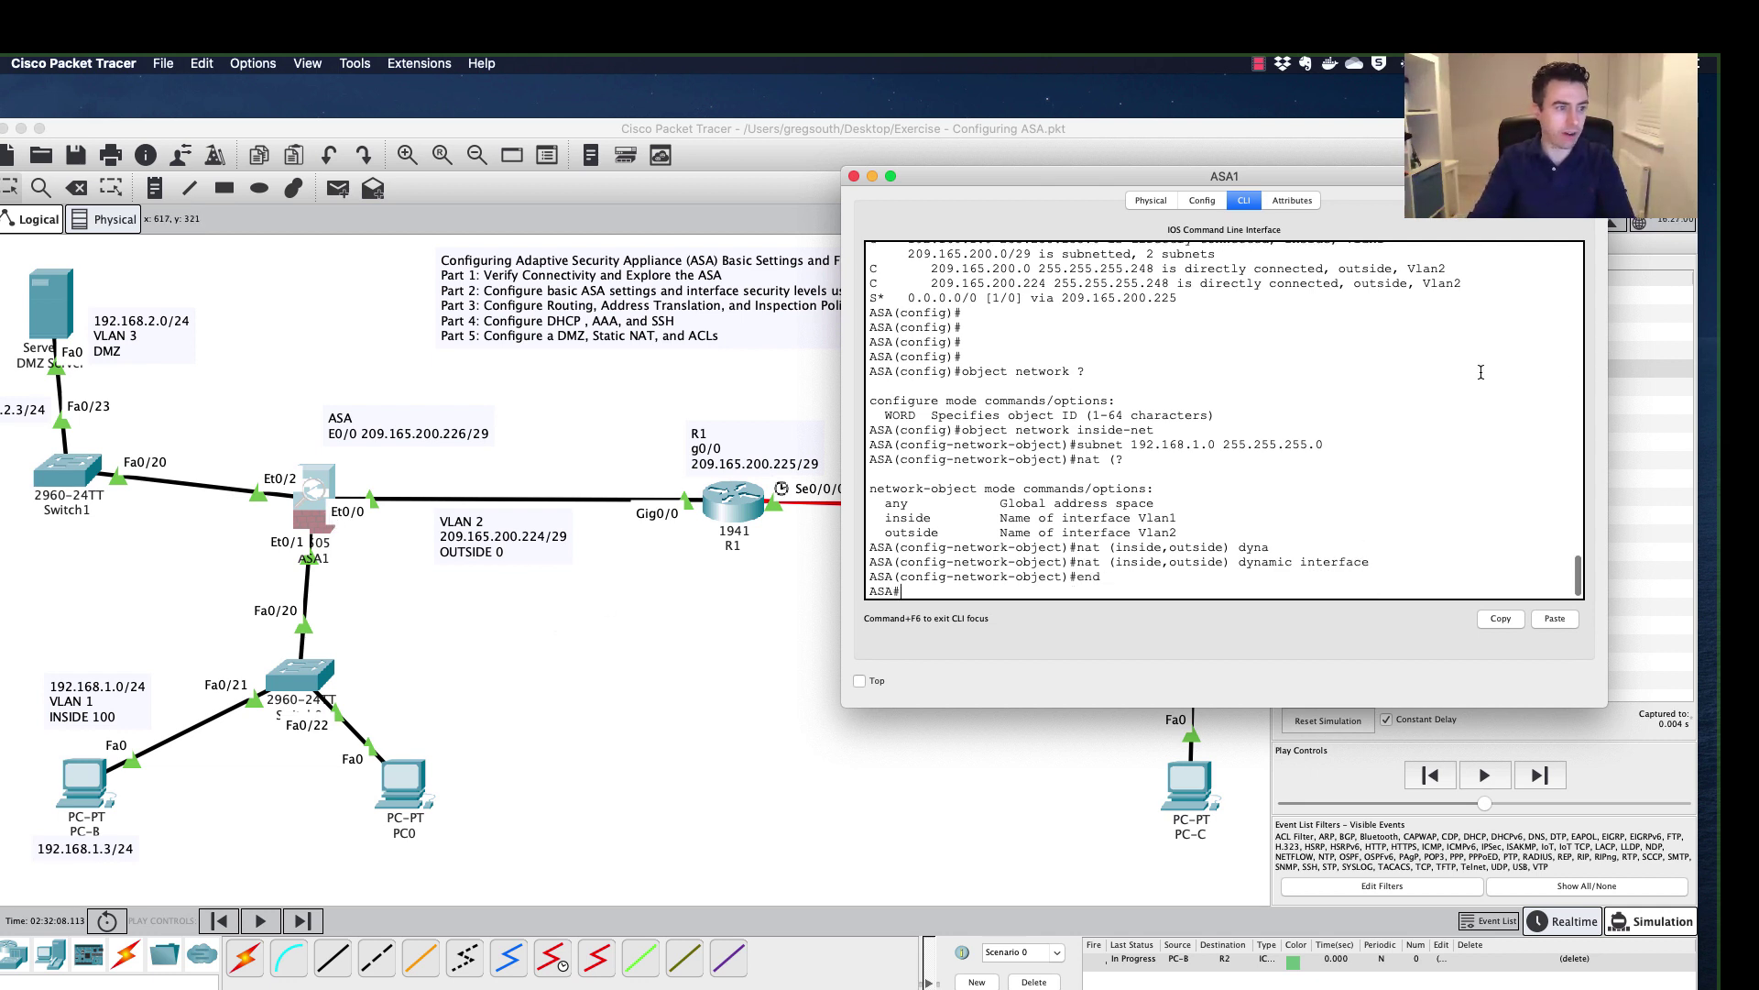
- Return to the topology, delete the existing PDU scenario, and create a new simple PDU from PC-B to R2
left_click(658, 663)
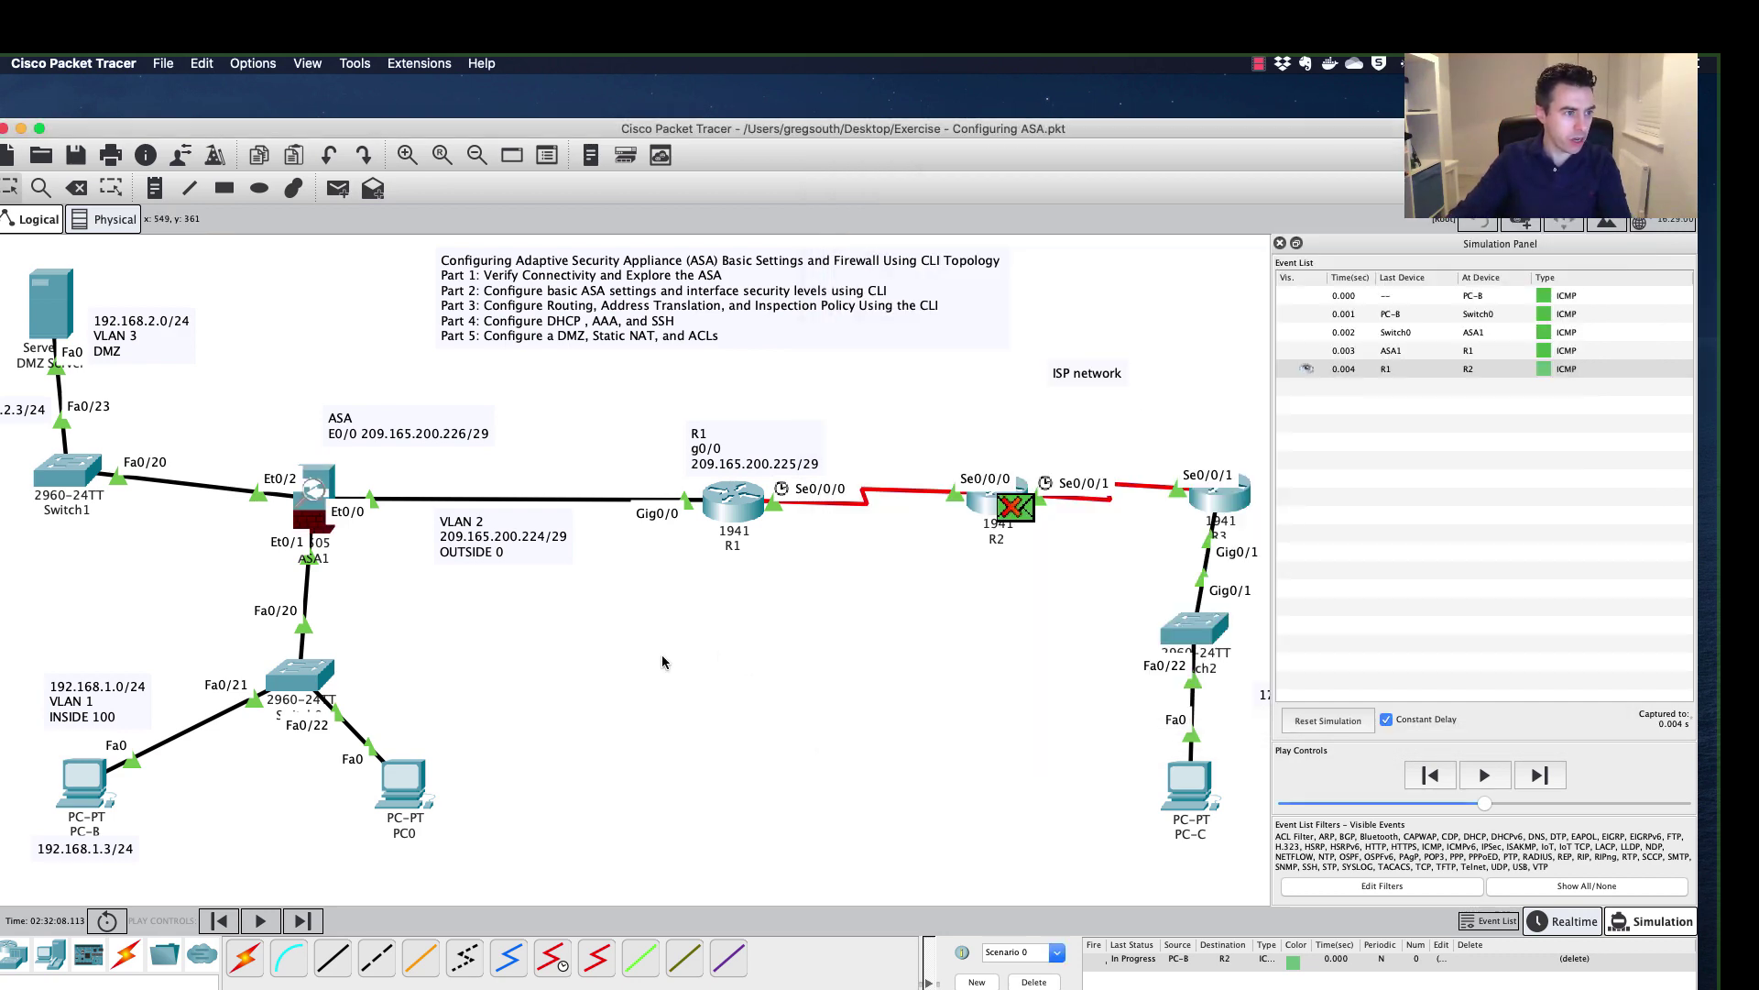
left_click(1035, 981)
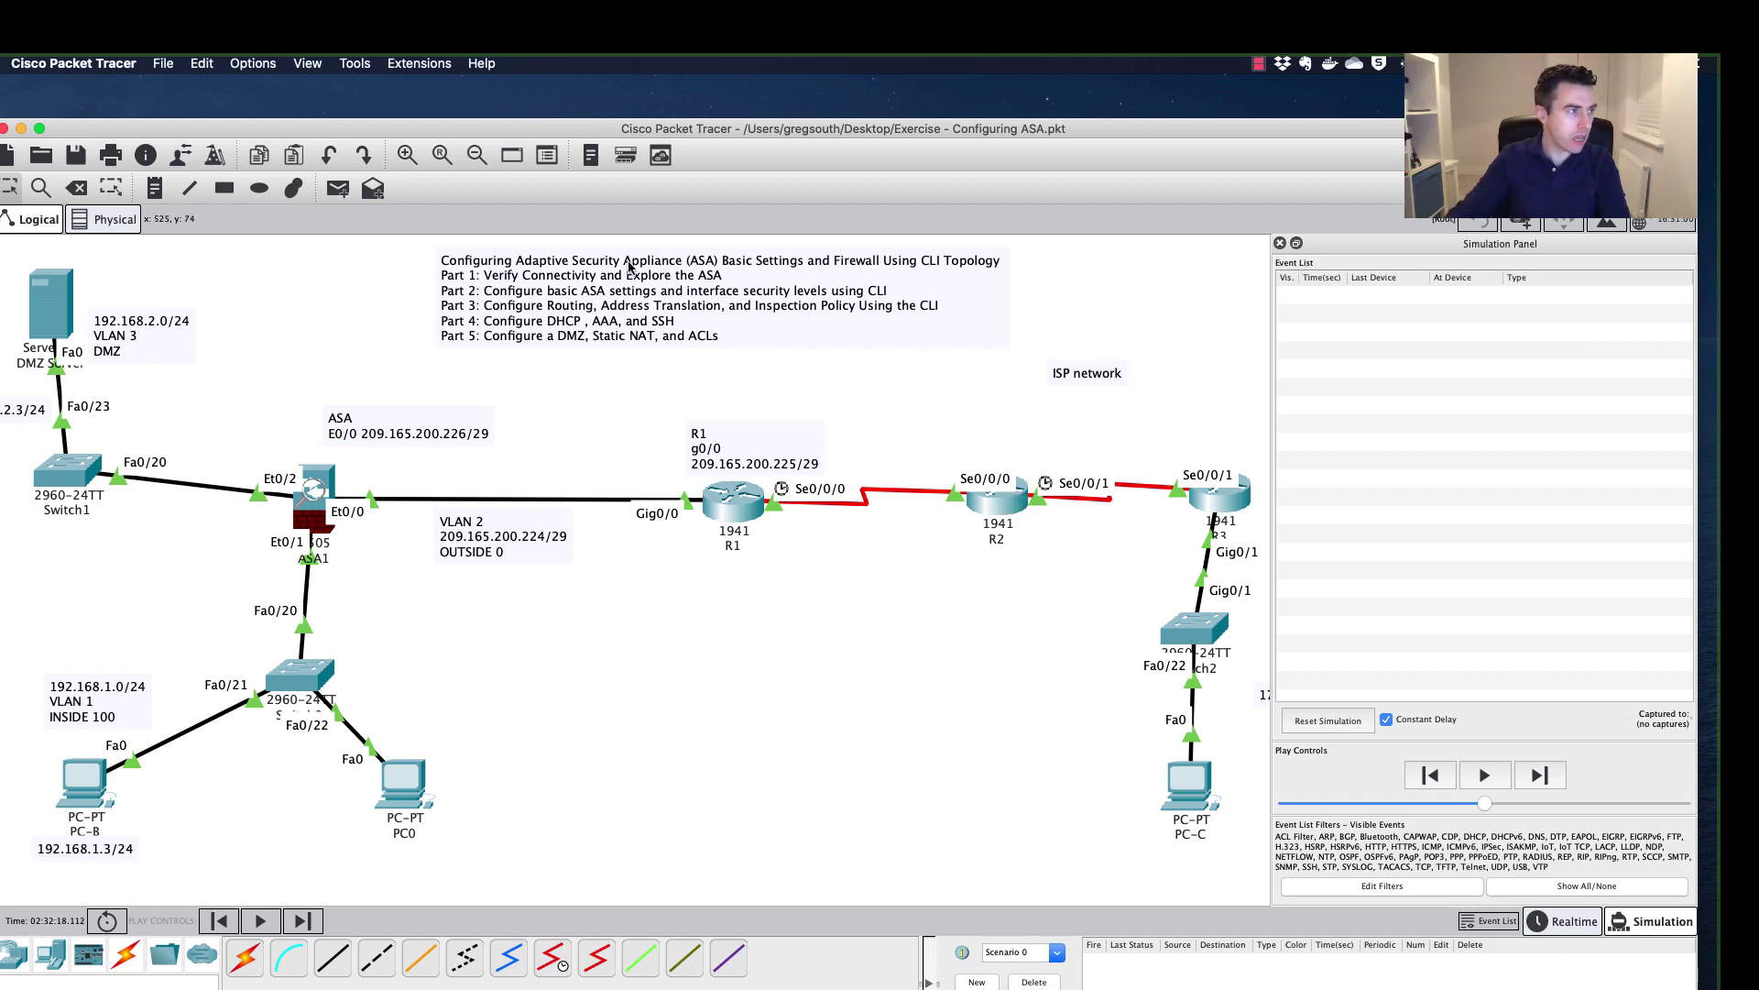
left_click(337, 188)
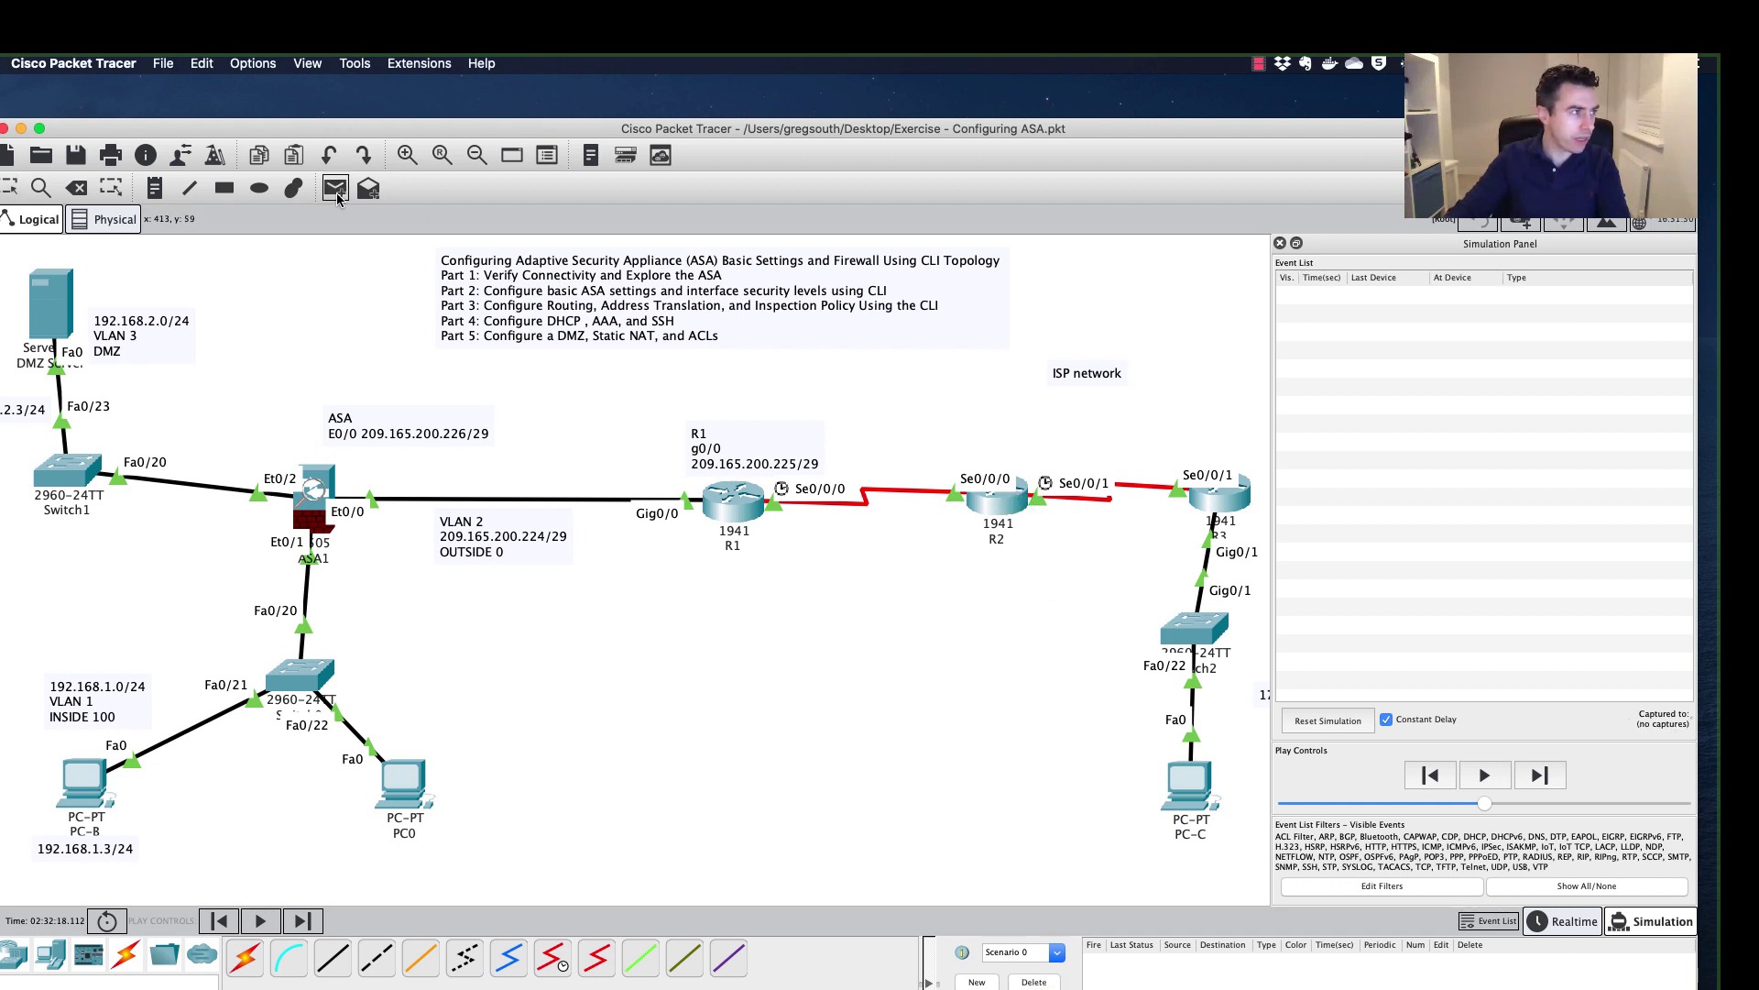
left_click(83, 777)
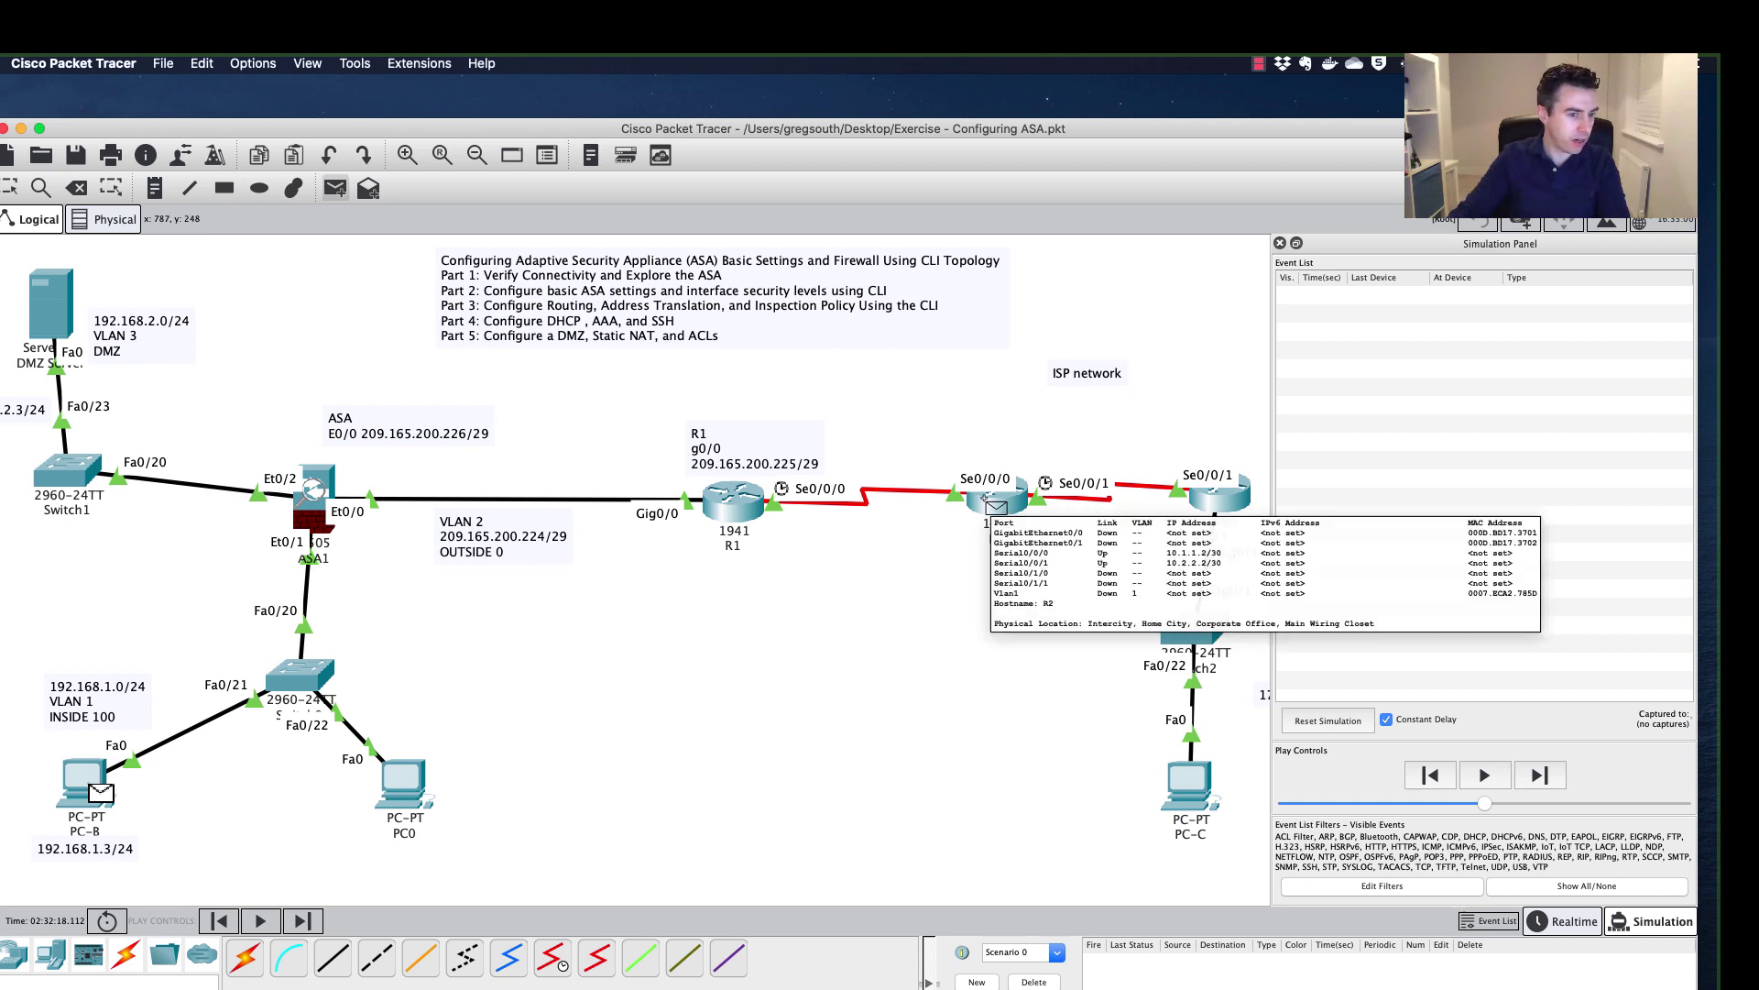
left_click(996, 504)
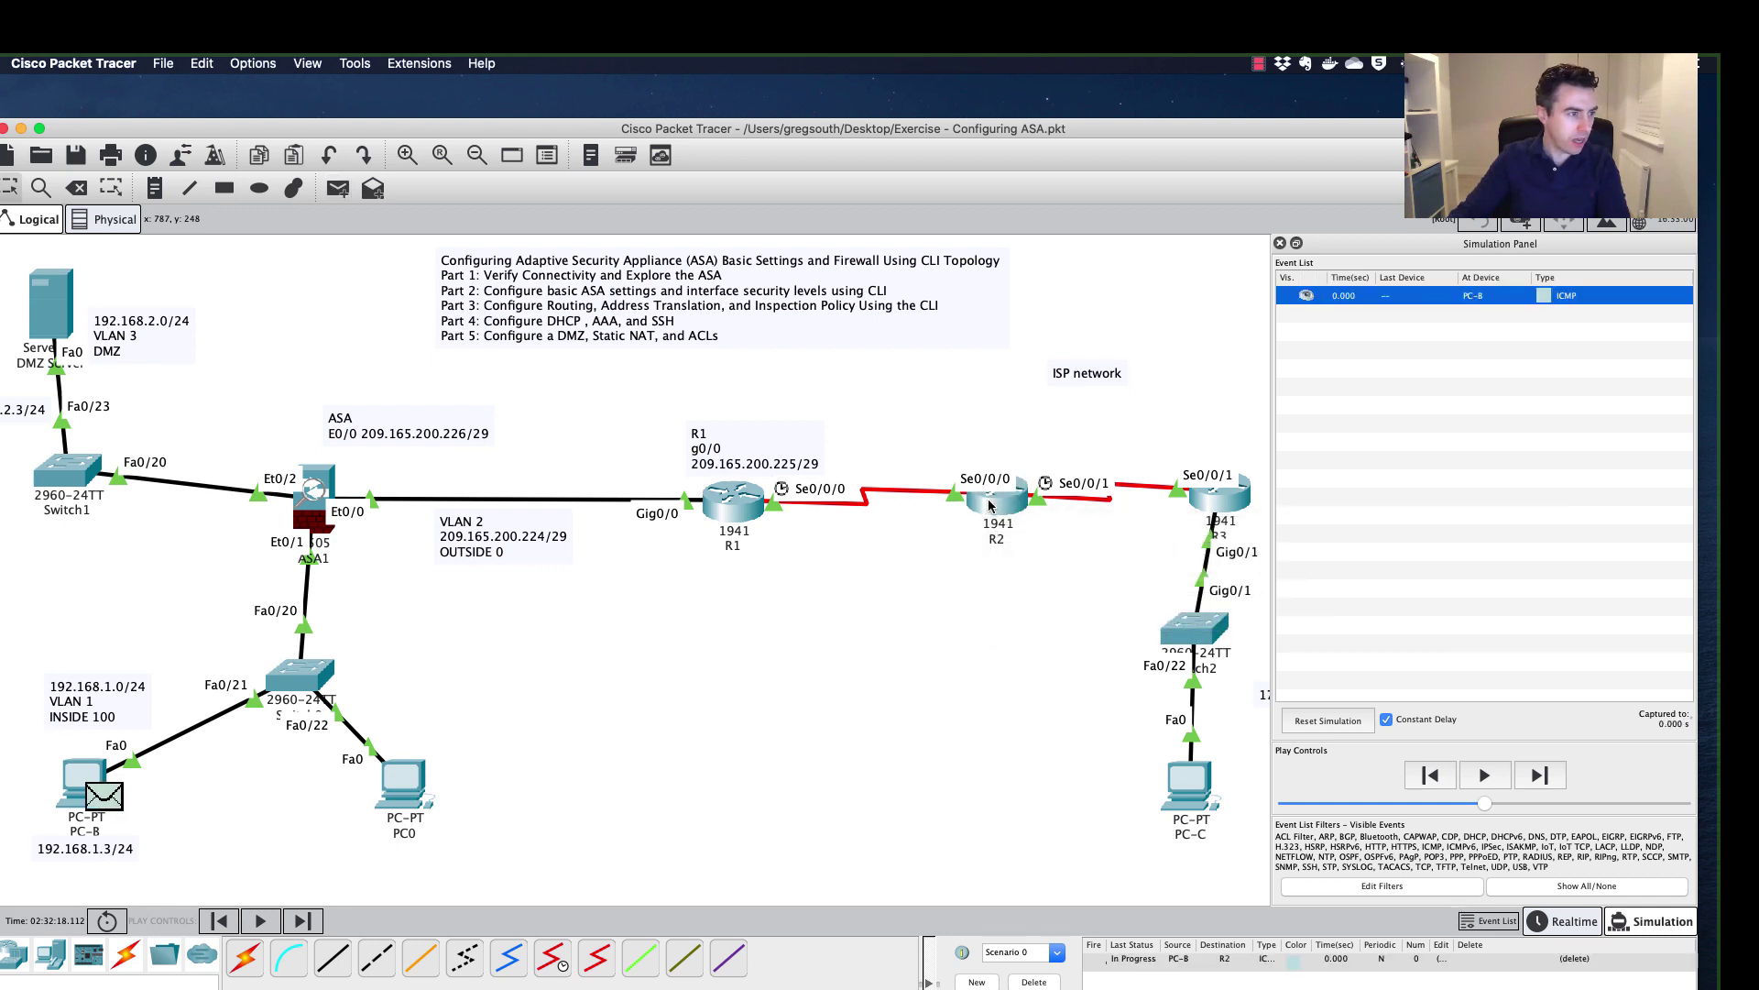
- Advance the simulation to Switch0 and highlight the source IP in the packet's inbound PDU details there
left_click(1553, 783)
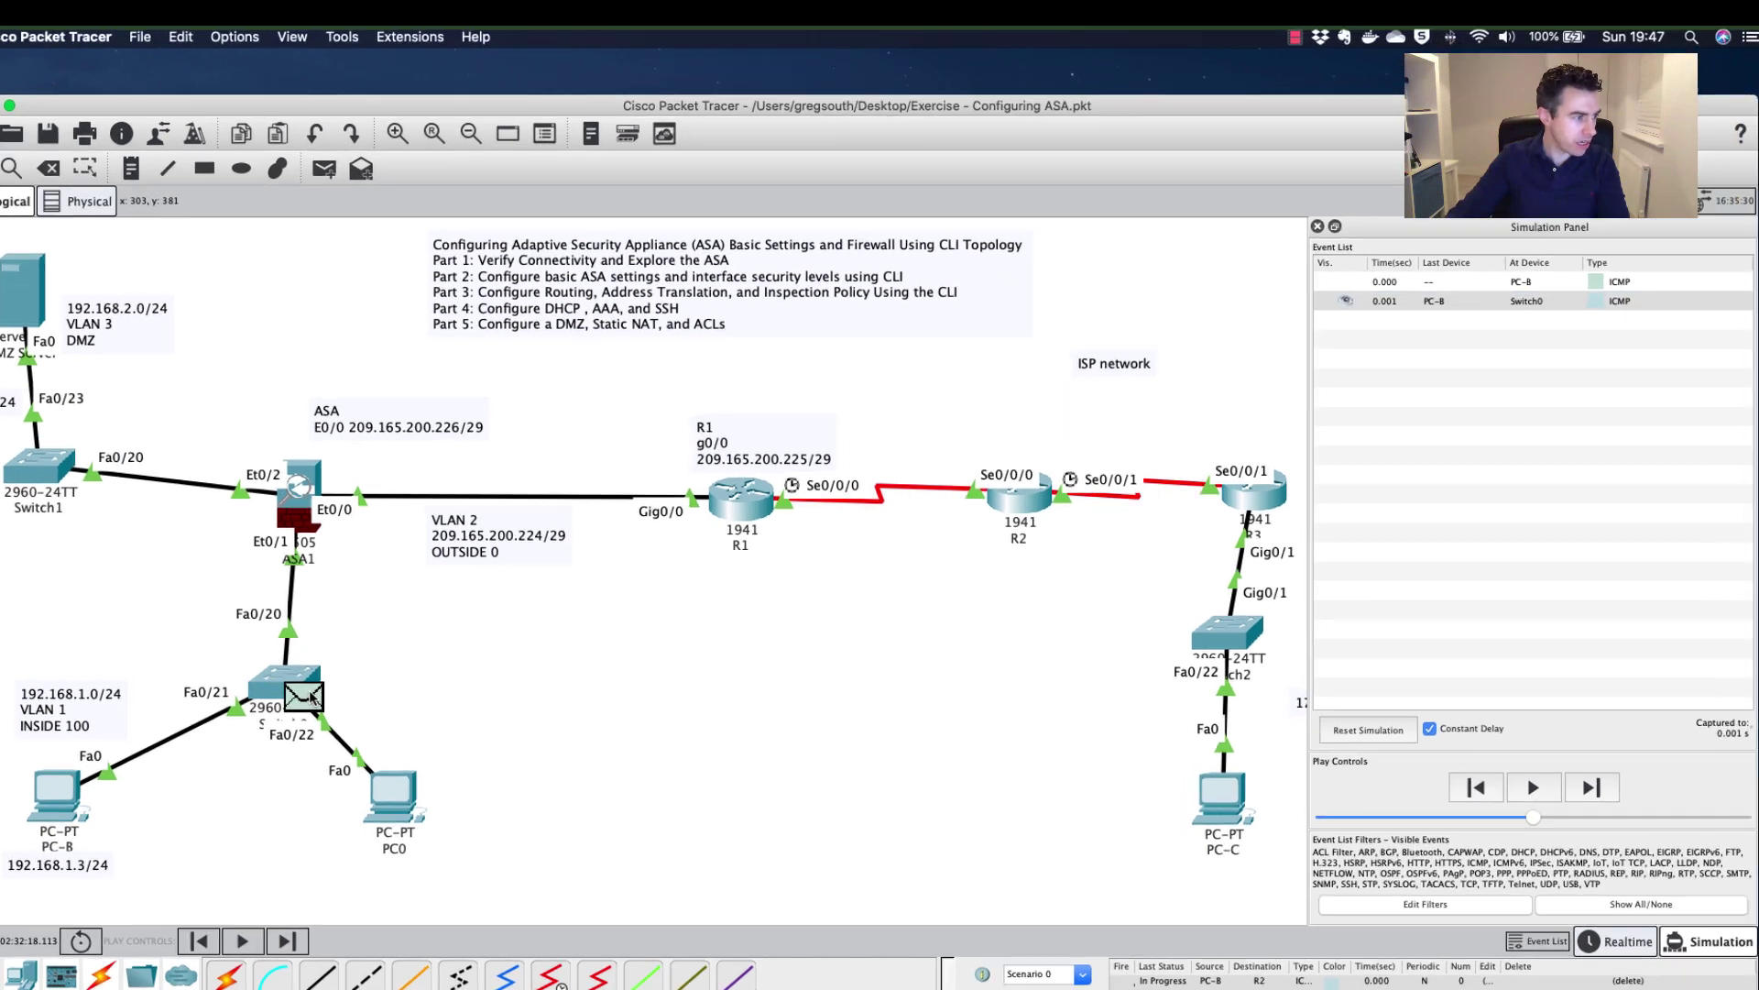
left_click(321, 687)
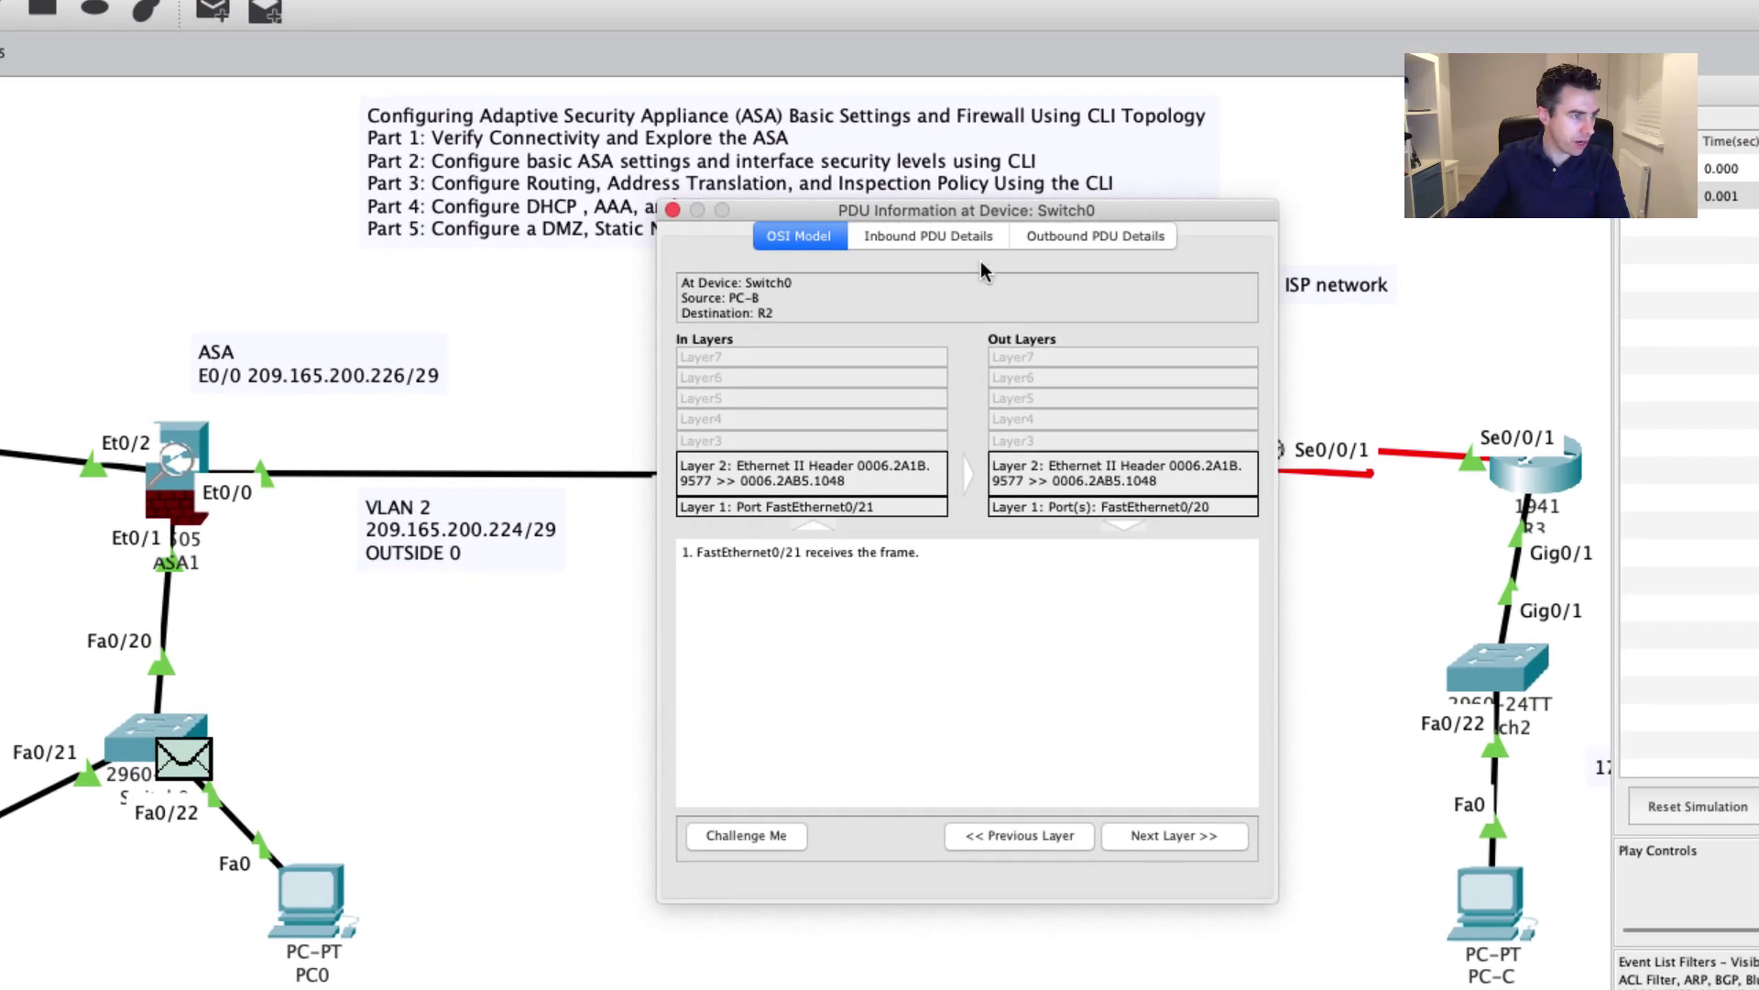
left_click(913, 250)
left_click_drag(885, 619, 1033, 622)
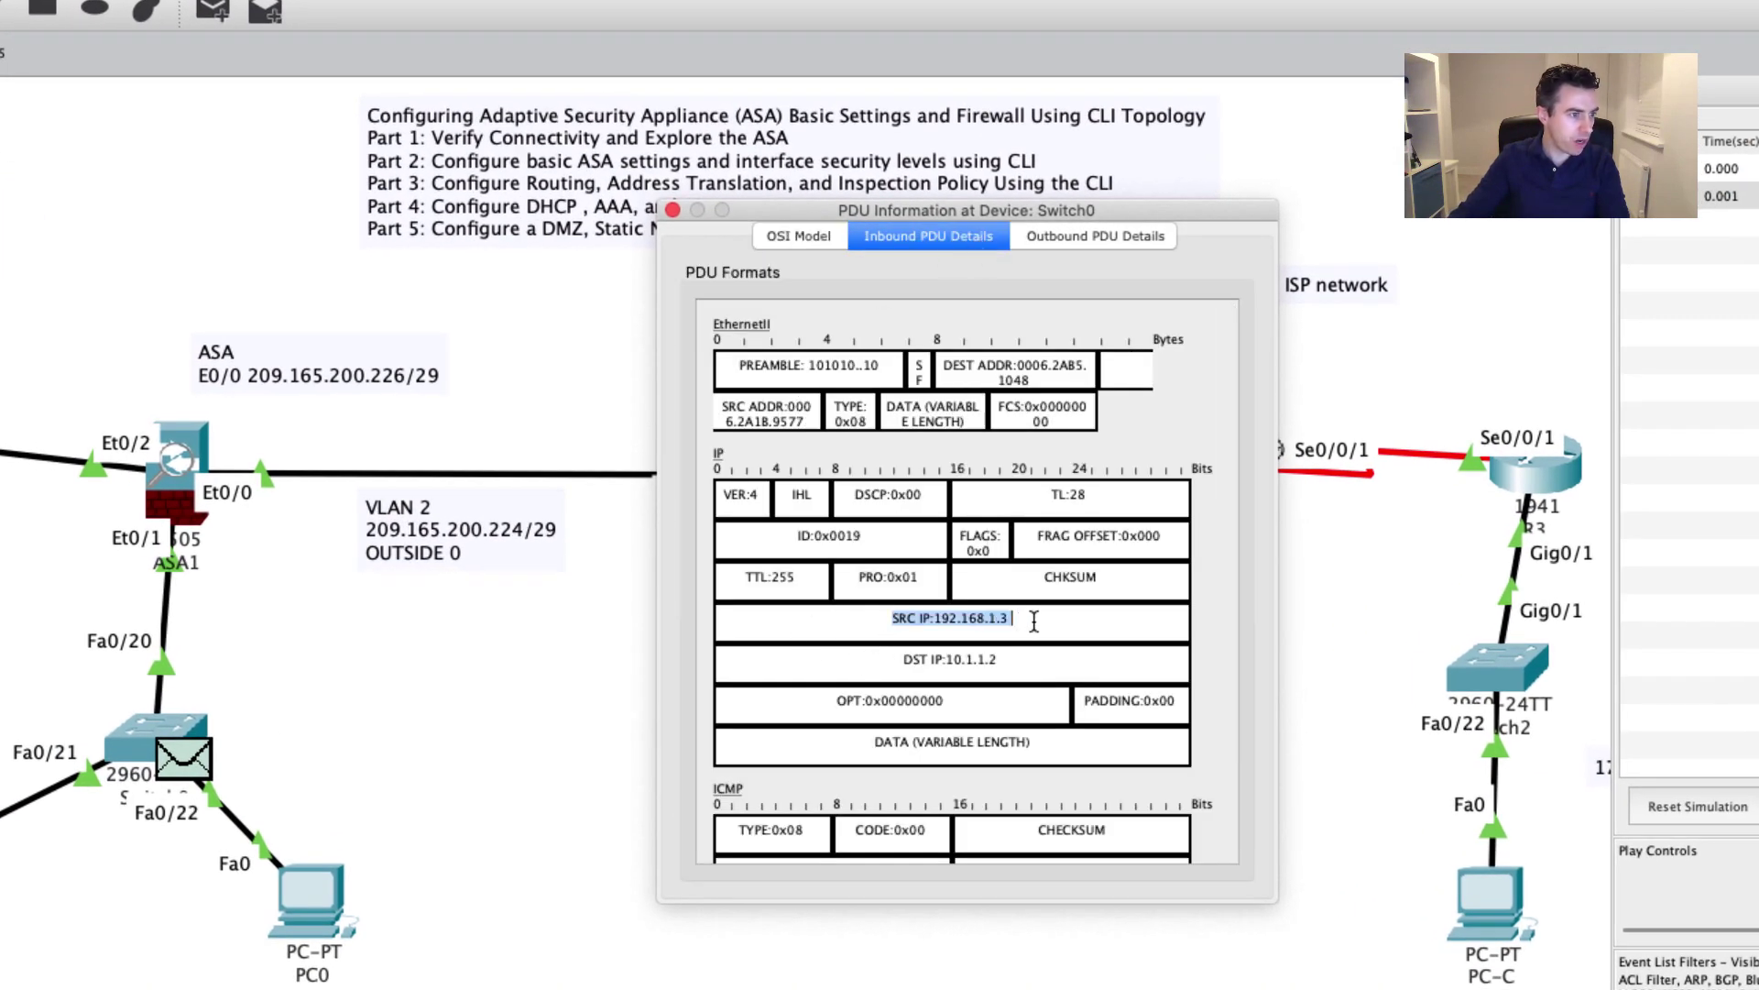
- Highlight the destination IP in Switch0's inbound PDU details, move the window clear of R2, and close it
left_click_drag(864, 660, 1044, 660)
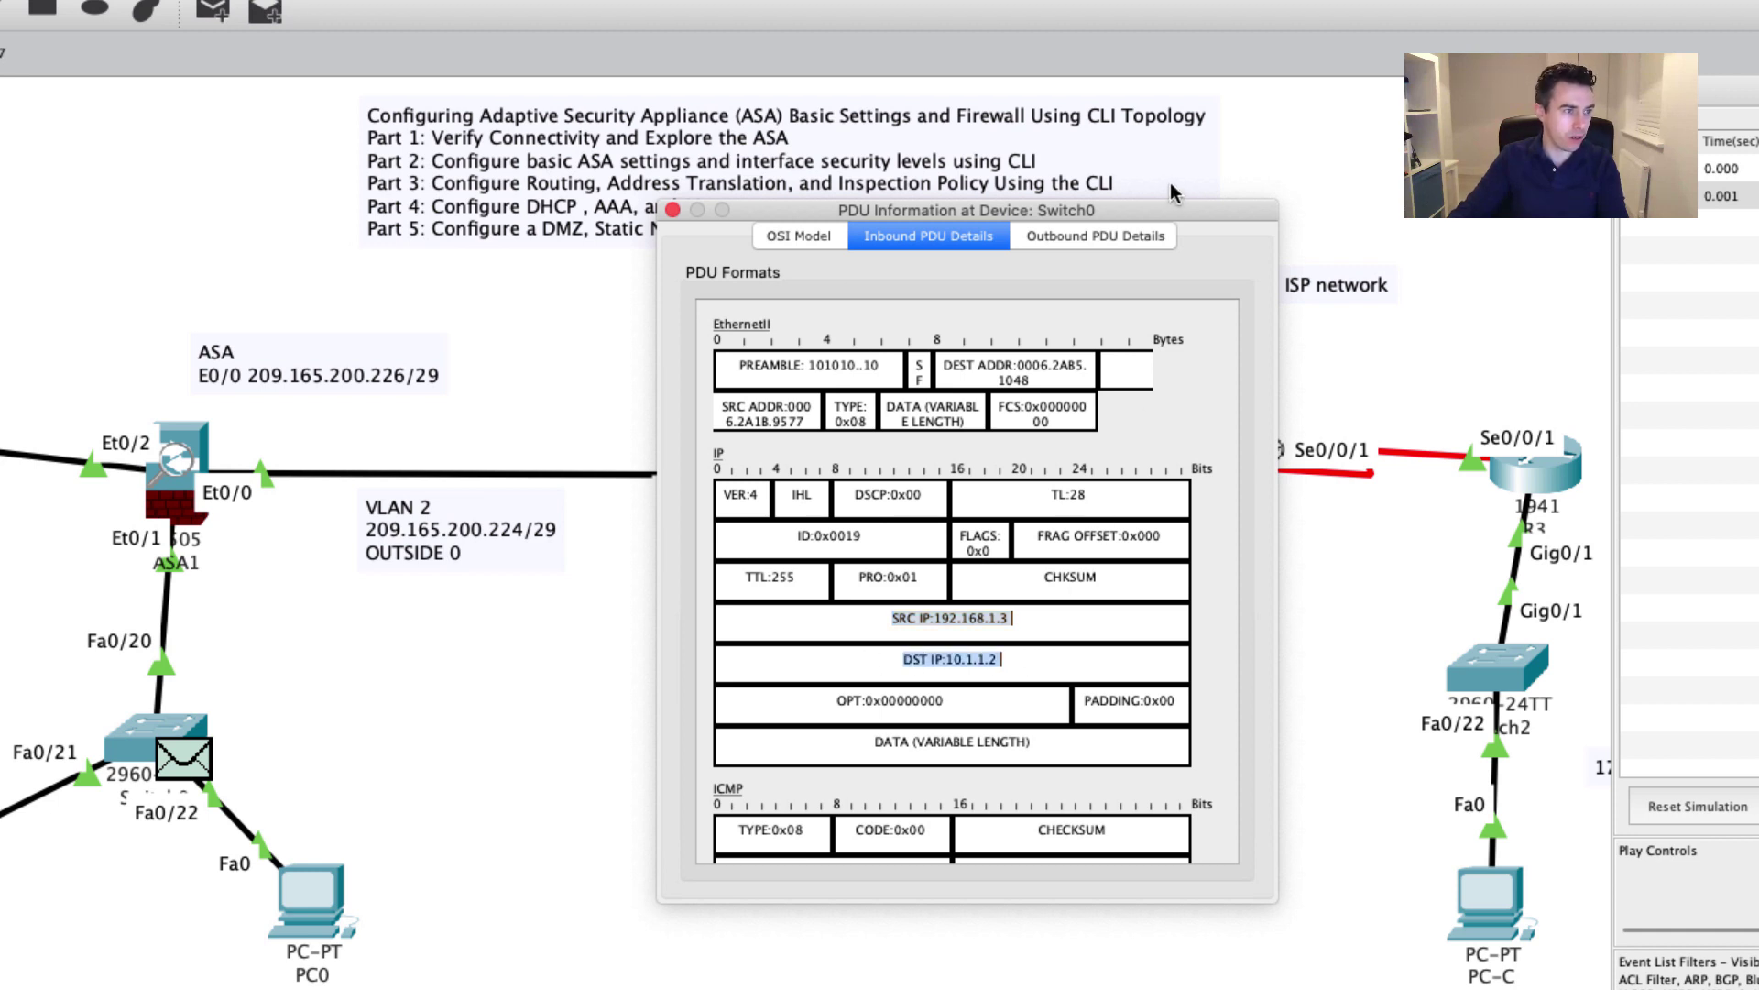
left_click_drag(1245, 209, 1021, 543)
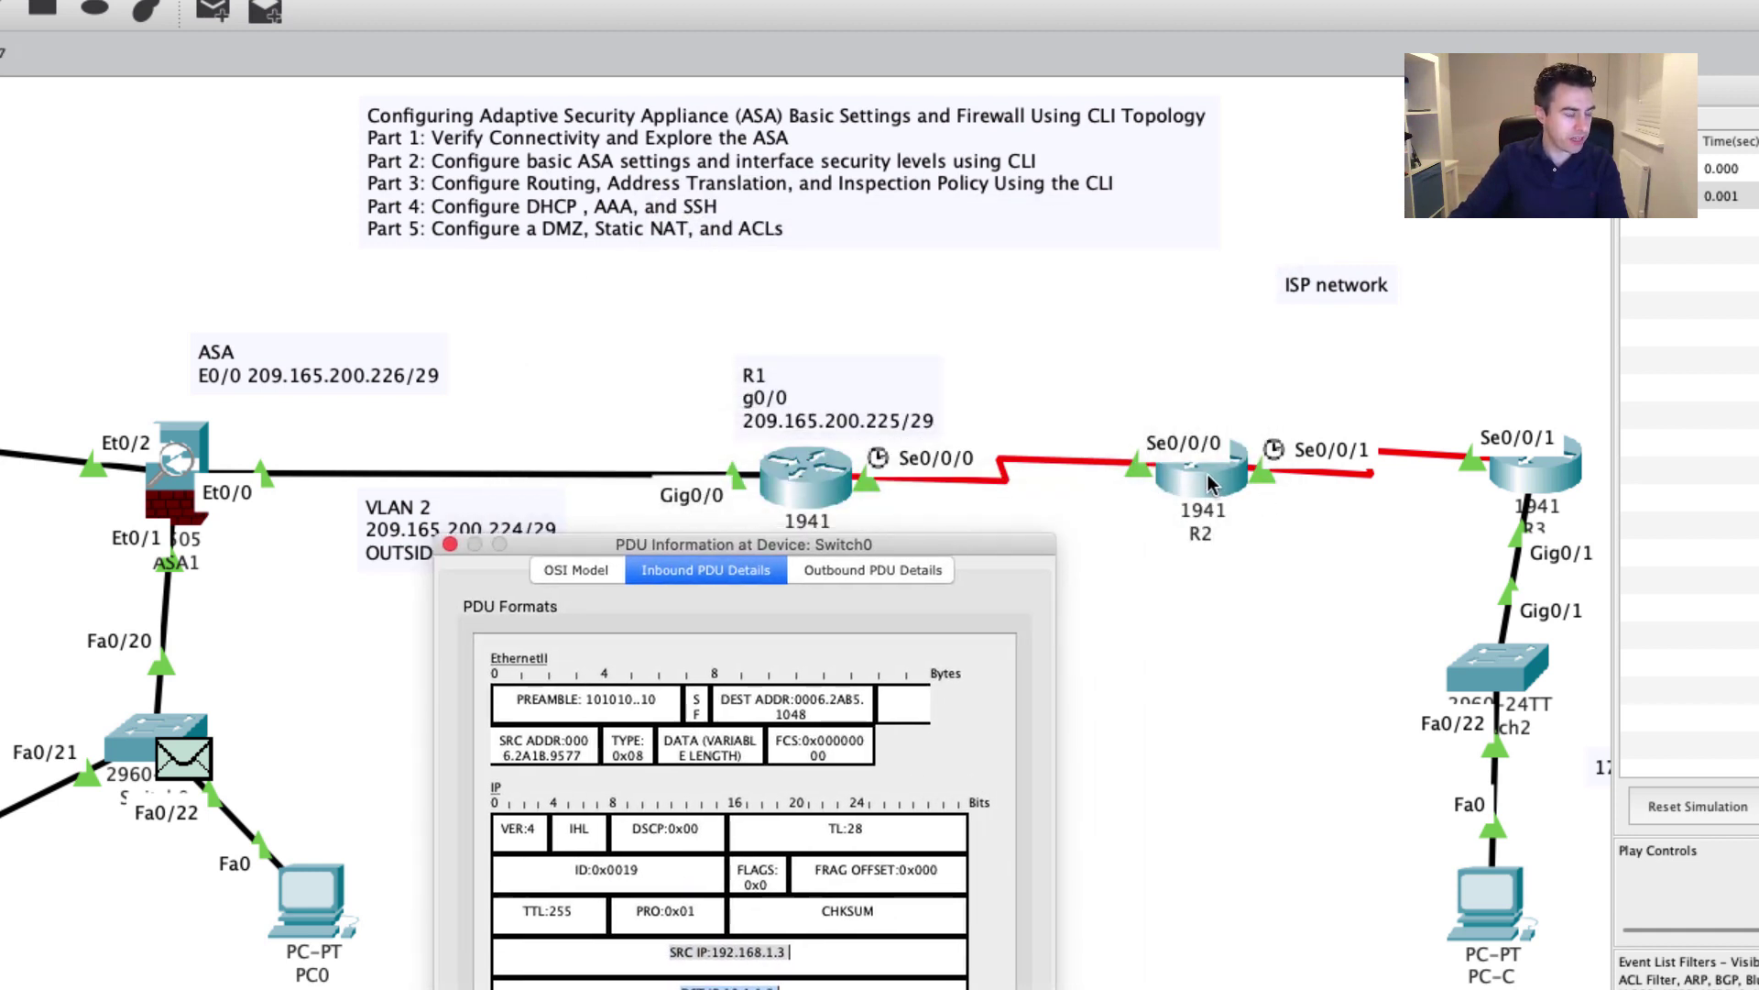
left_click(450, 545)
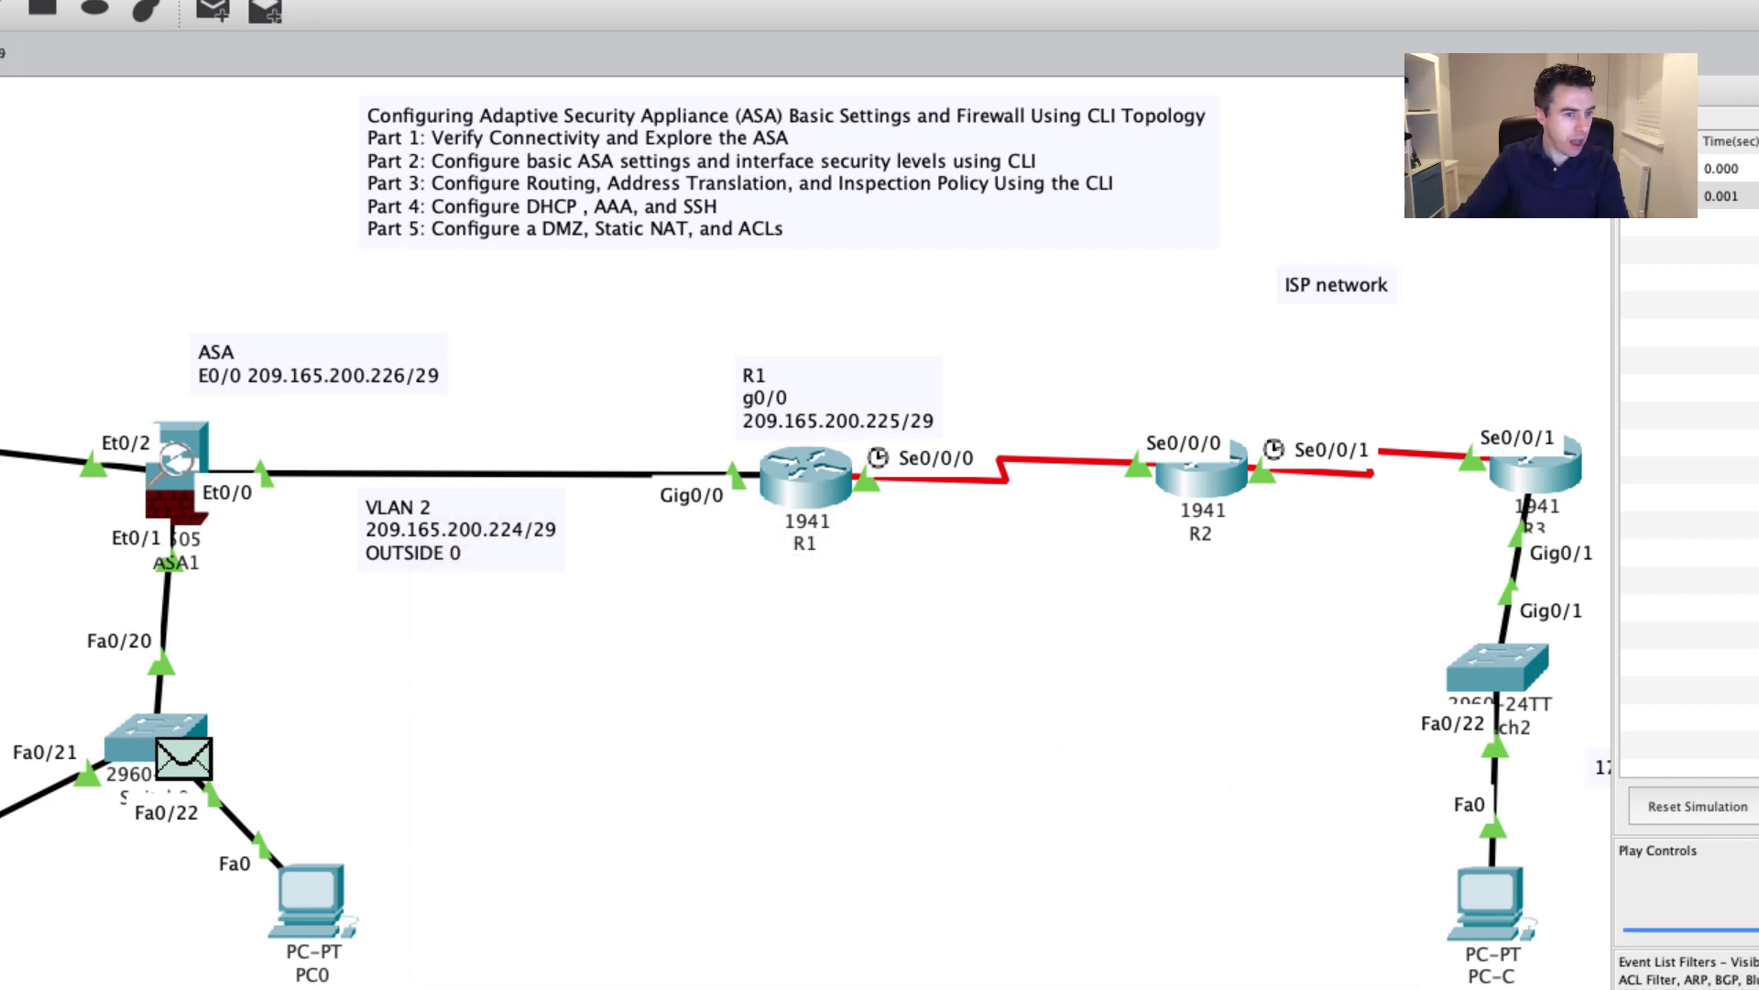
- Inspect the packet at ASA1, comparing the source IP in its inbound and outbound PDU details, and close the window
left_click(183, 501)
left_click(949, 229)
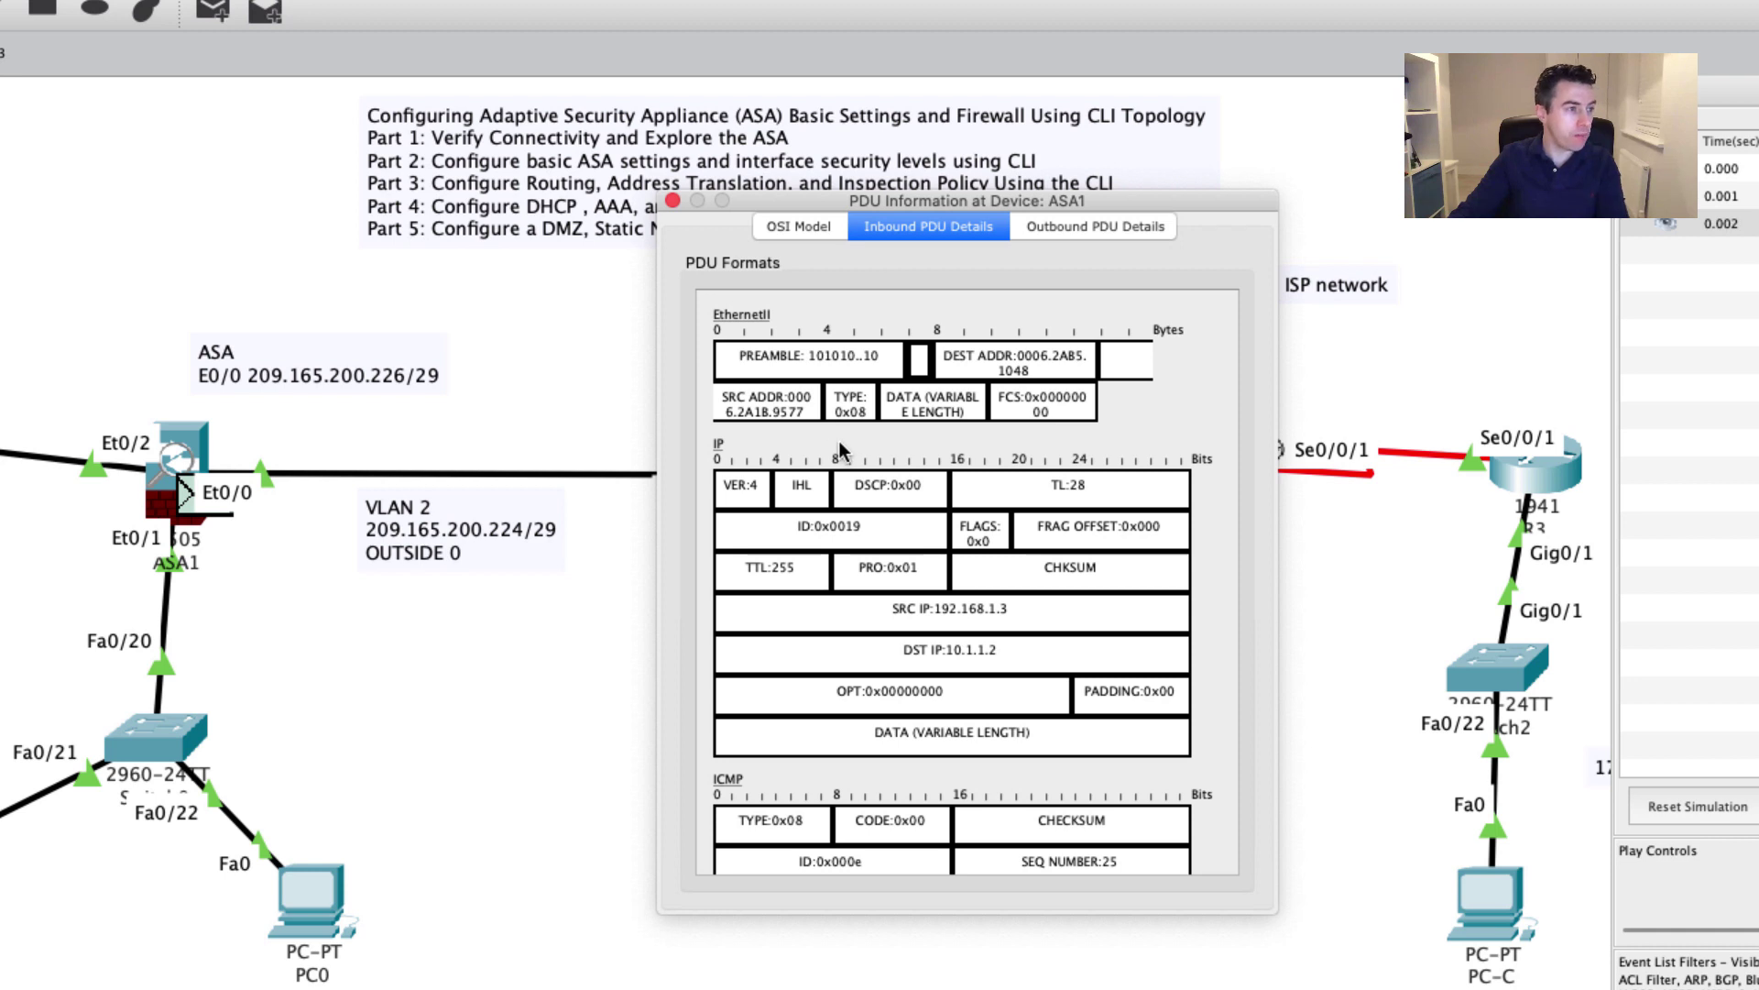
mouse_move(1019, 610)
left_mouse_down()
mouse_move(896, 605)
mouse_move(1015, 609)
left_mouse_up()
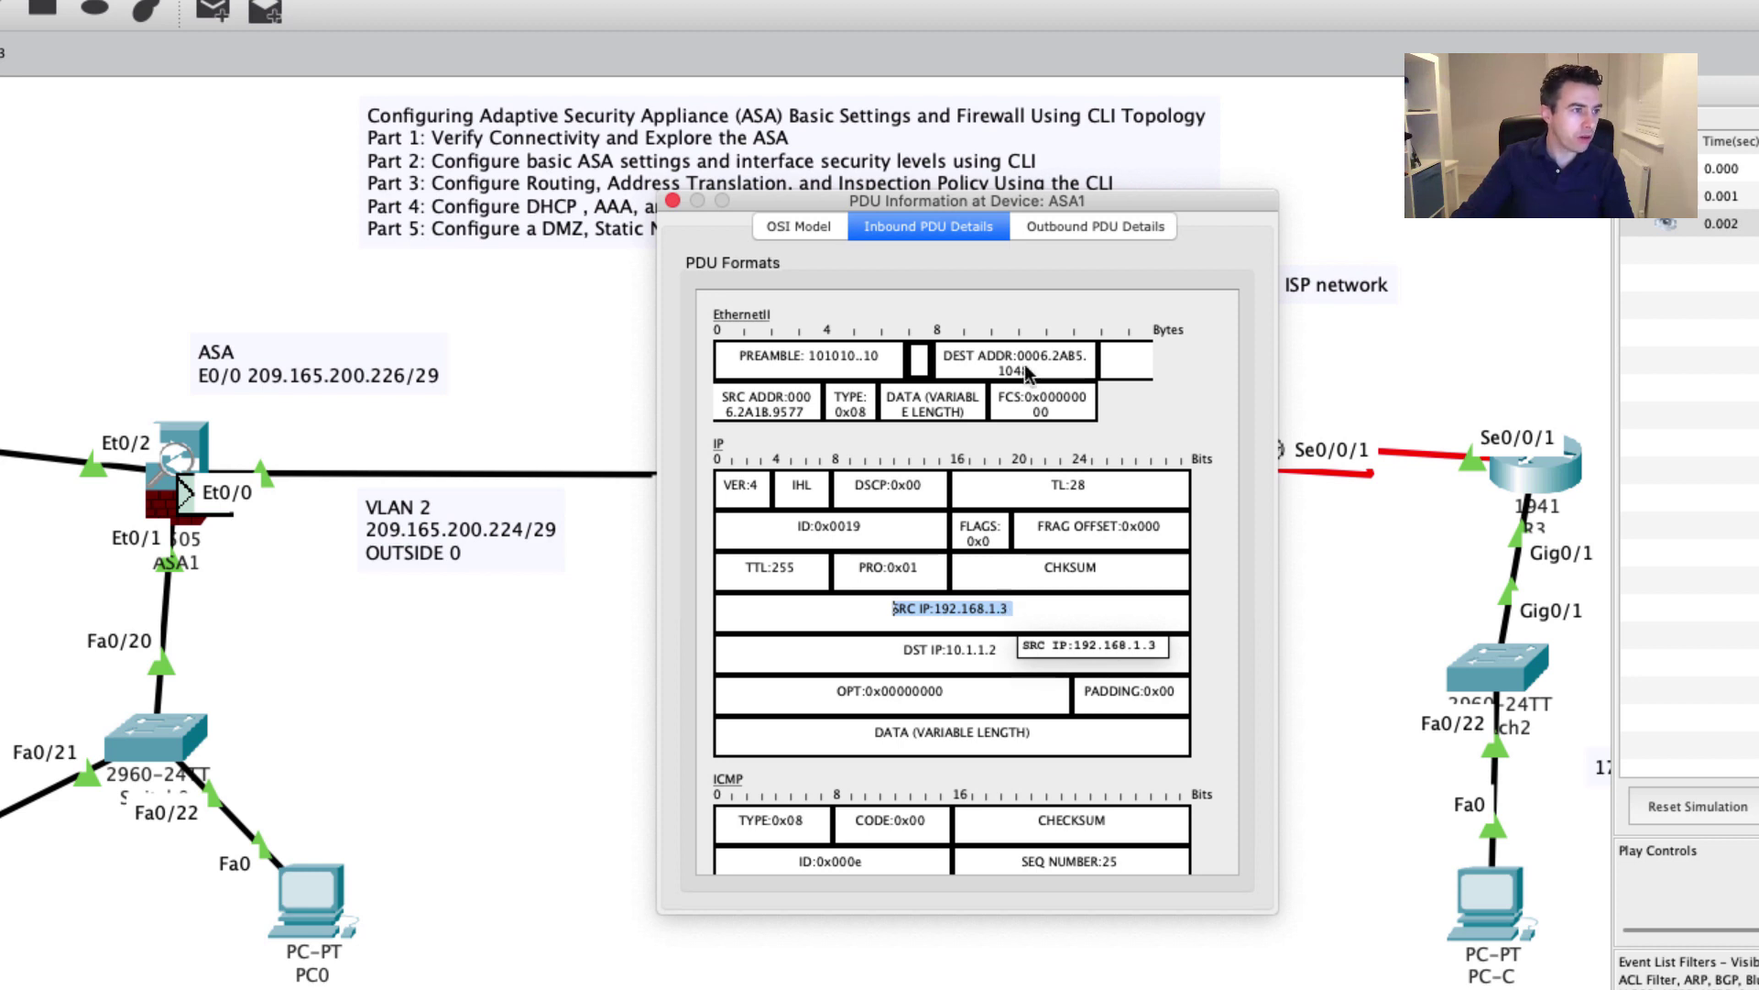
left_click(1064, 226)
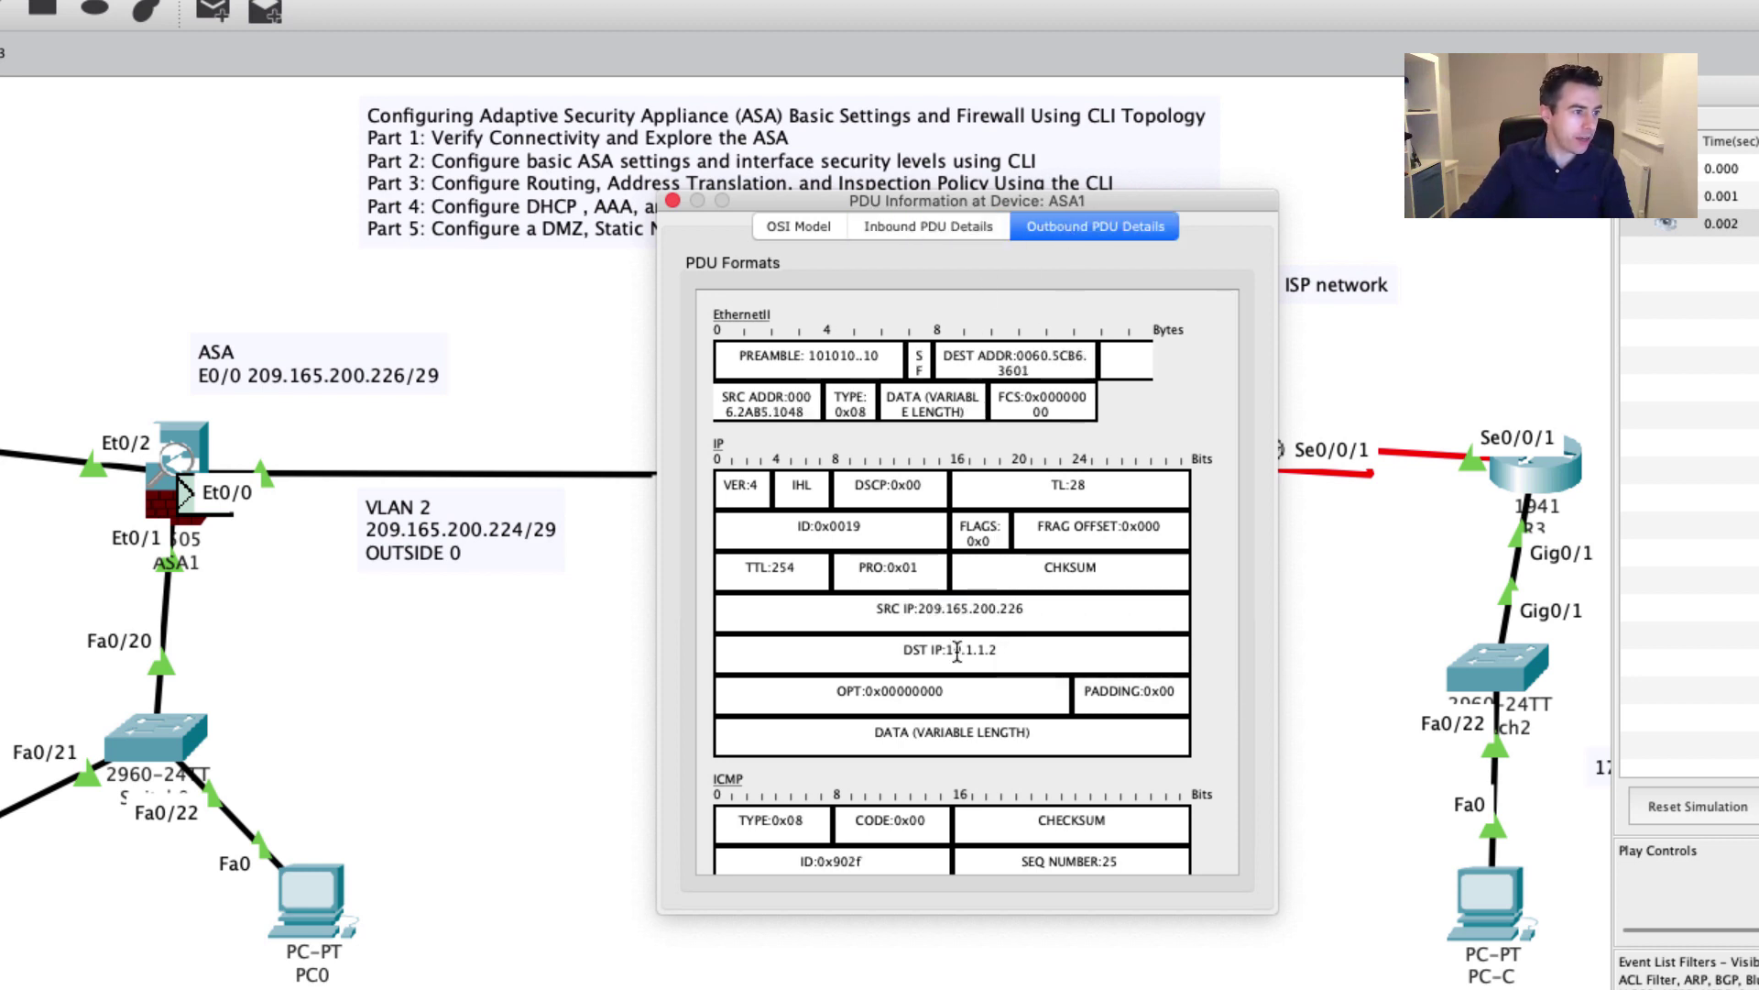
left_click_drag(1033, 609, 875, 610)
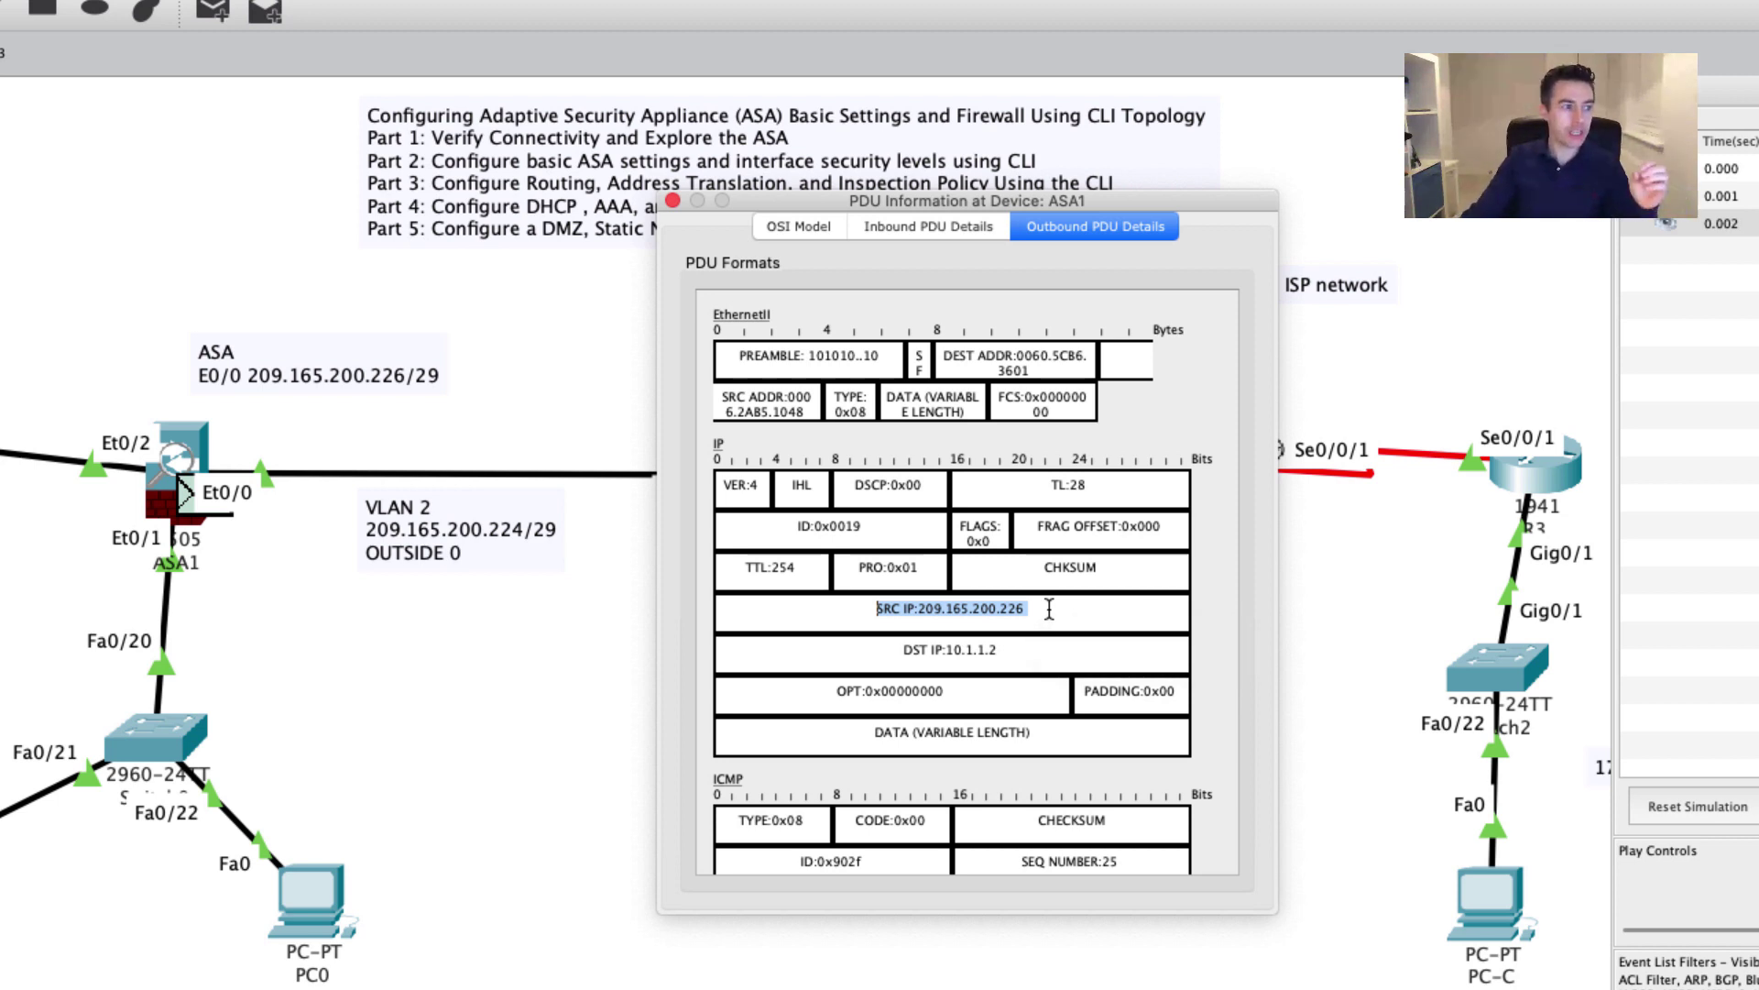
left_click(673, 201)
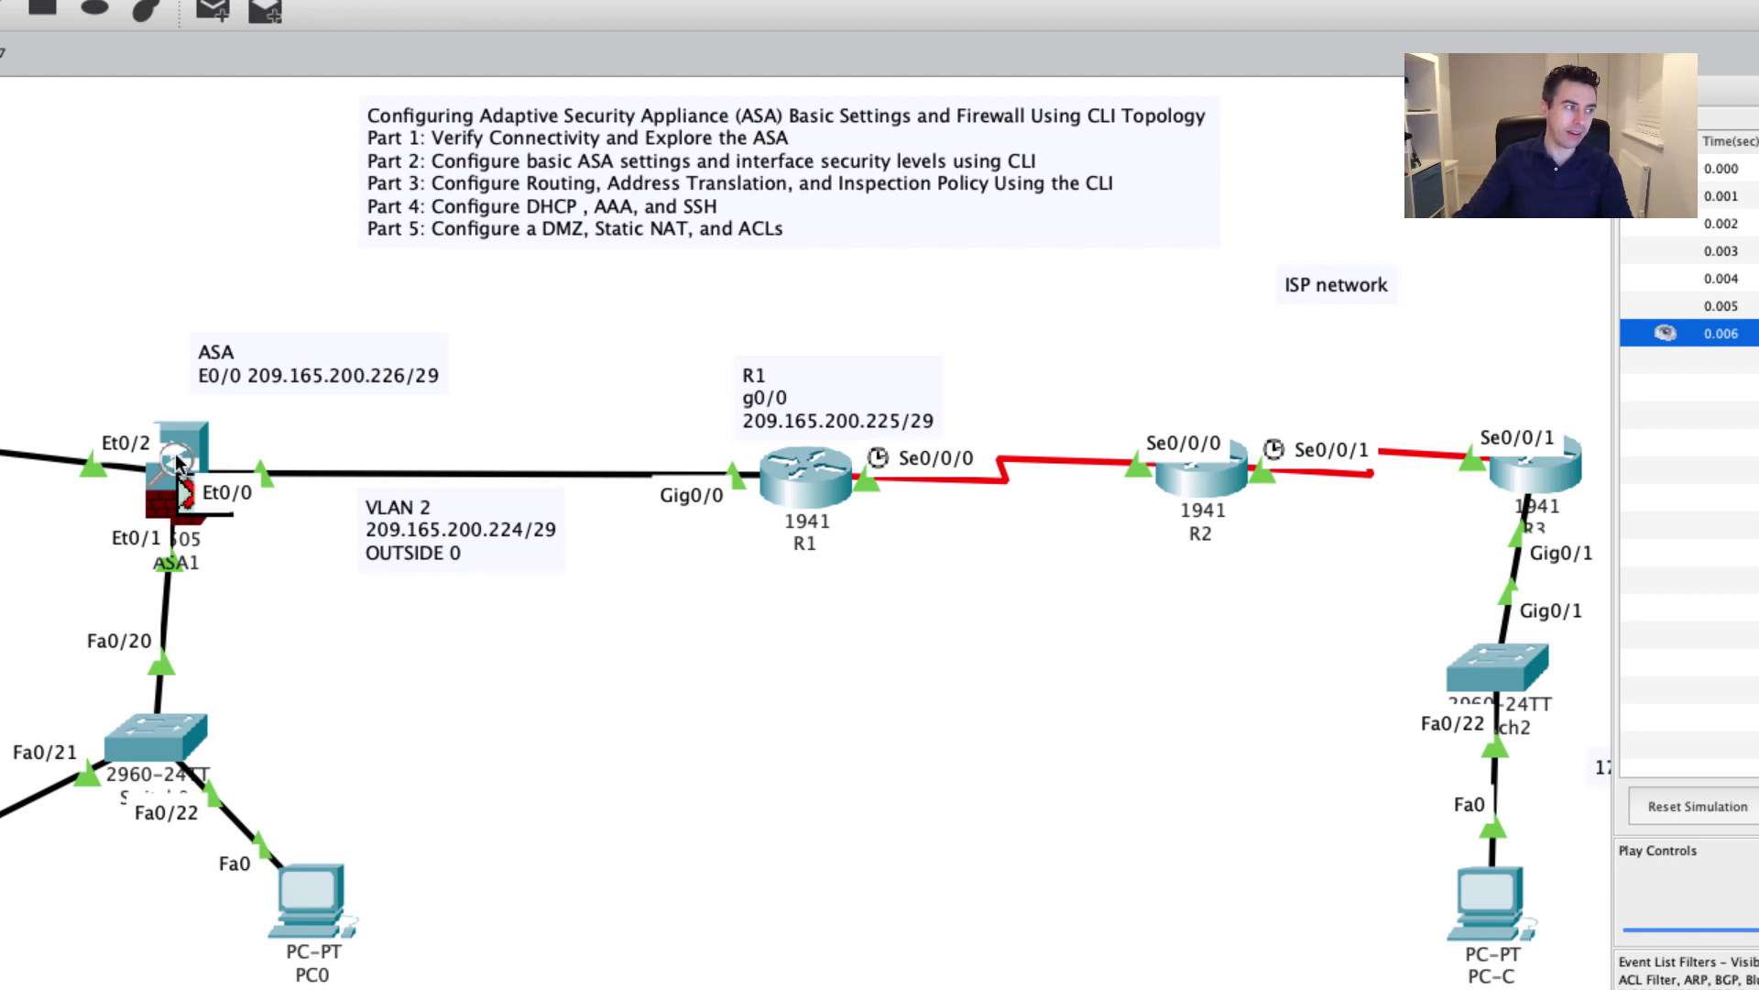
- Open the ASA1 command line and display the NAT policies with show nat
left_click(181, 460)
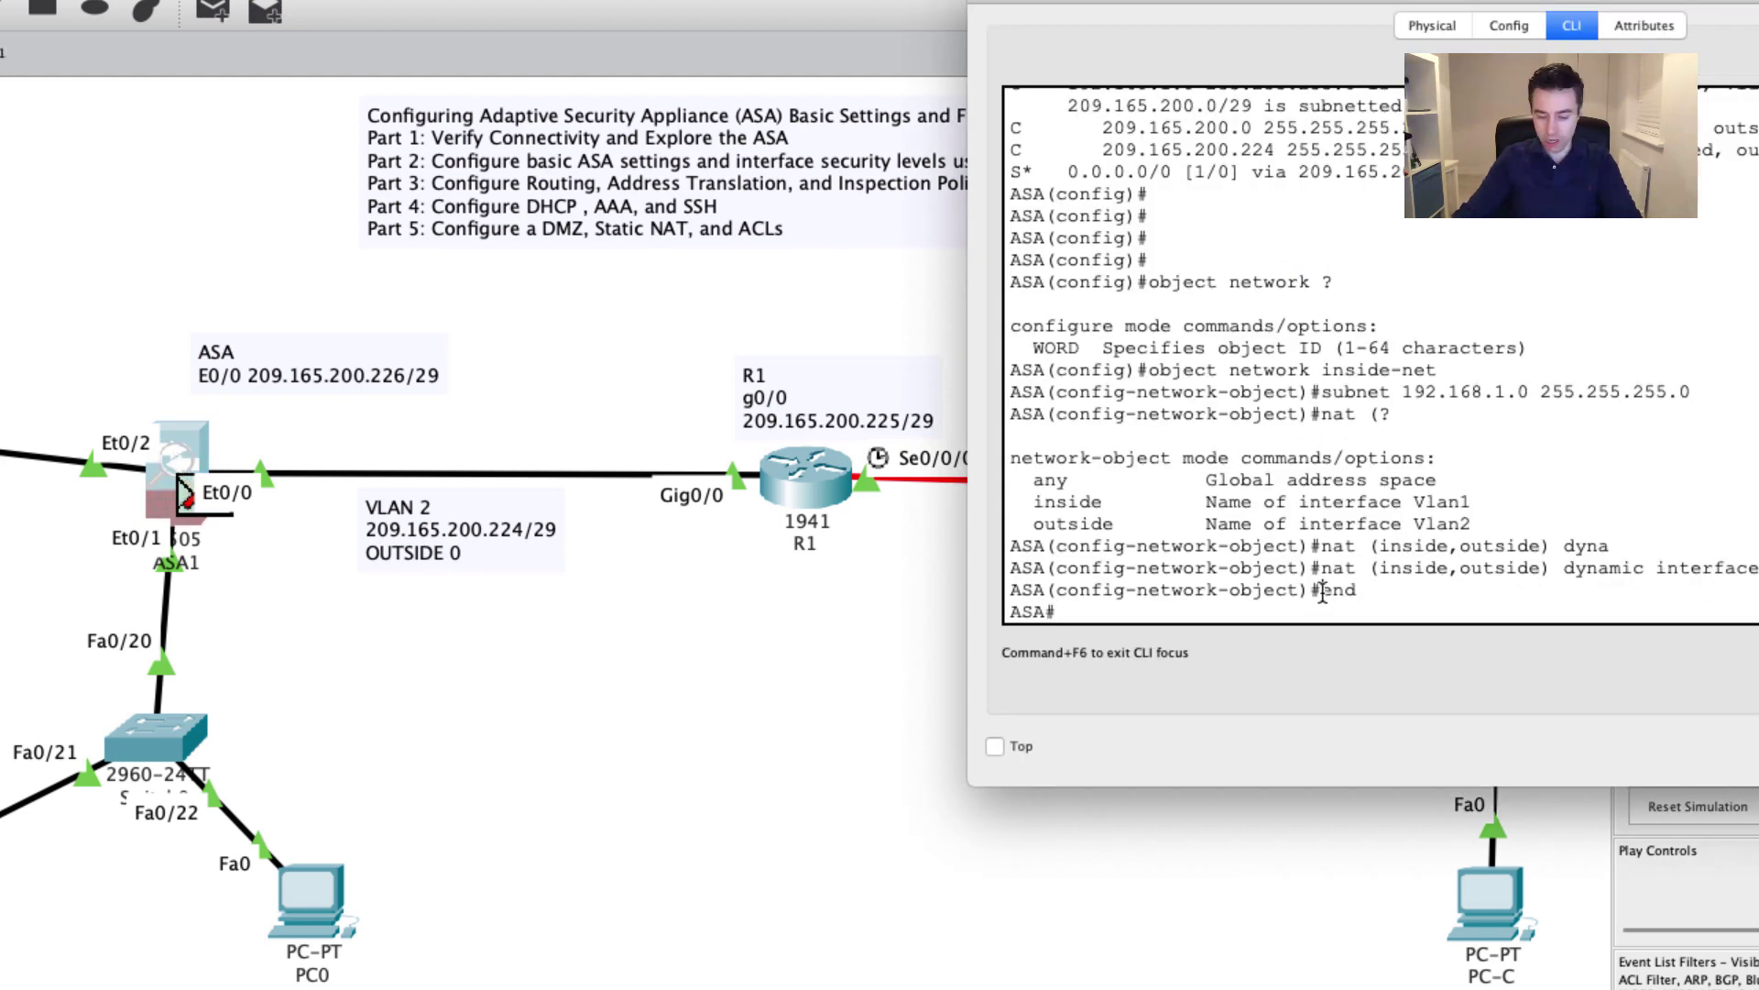
key("Return")
key("Return")
key("Return")
type("show nat")
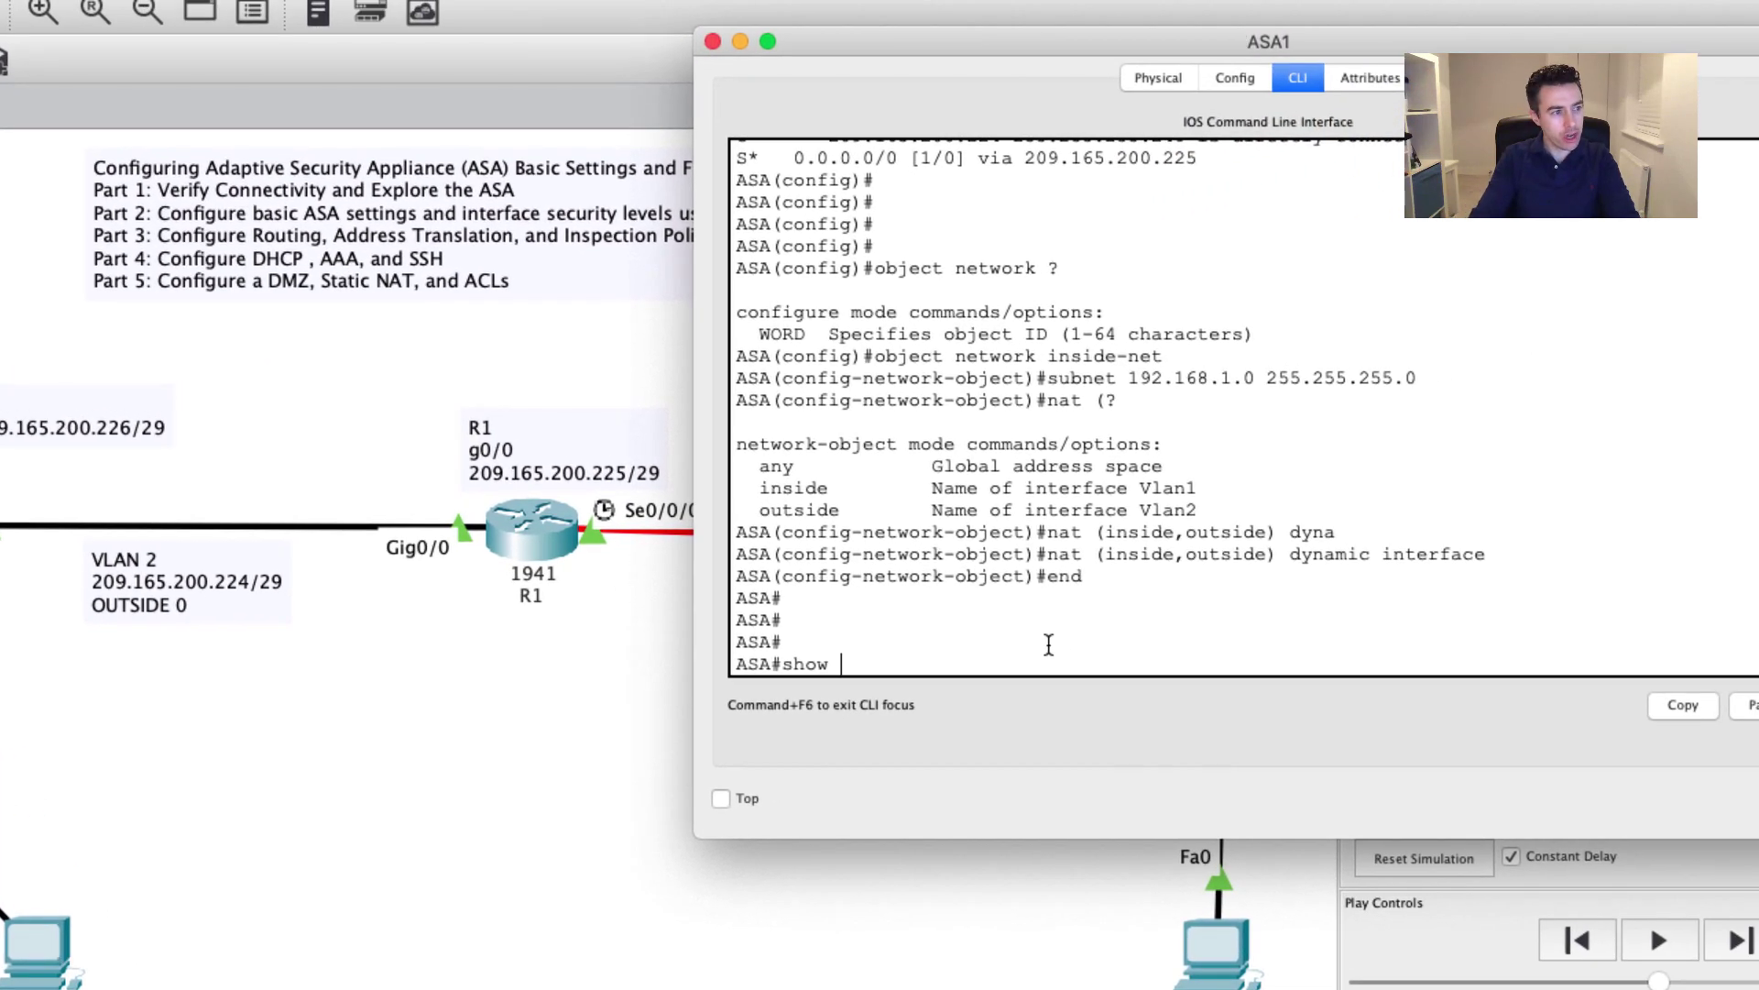
key("Return")
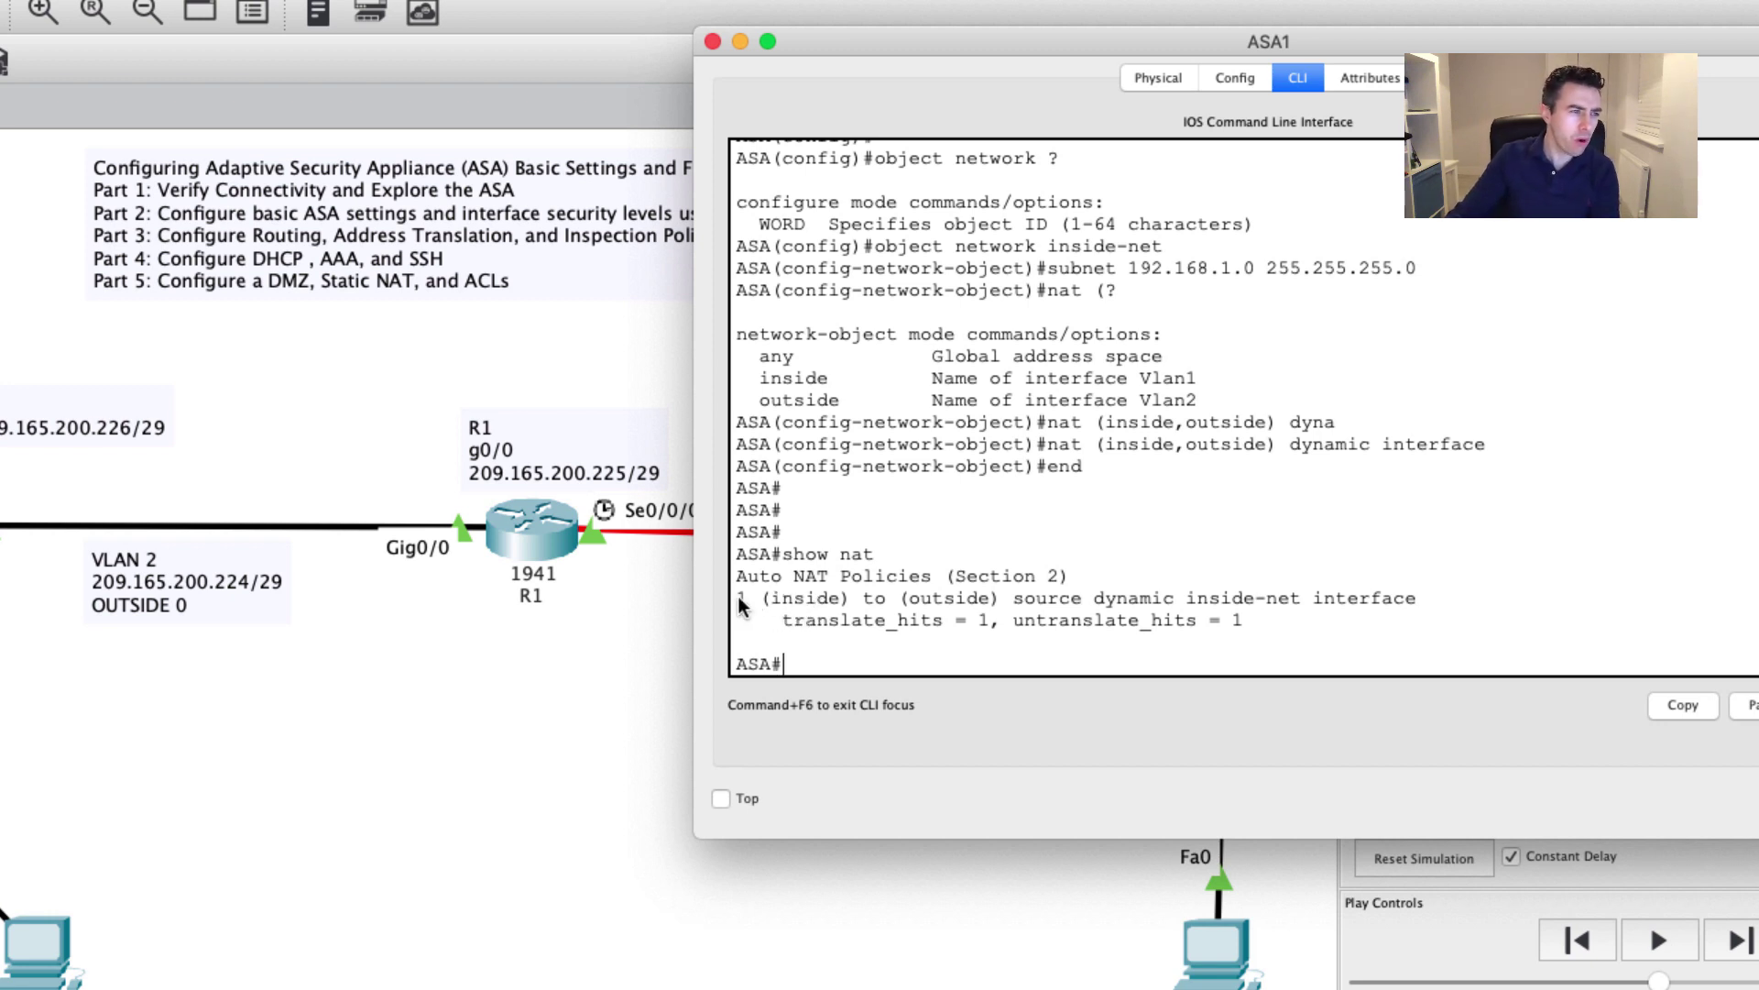
- Examine the inside-to-outside dynamic policy and the translate and untranslate hits in the show nat output
left_click_drag(735, 598, 1060, 602)
left_click(1191, 600)
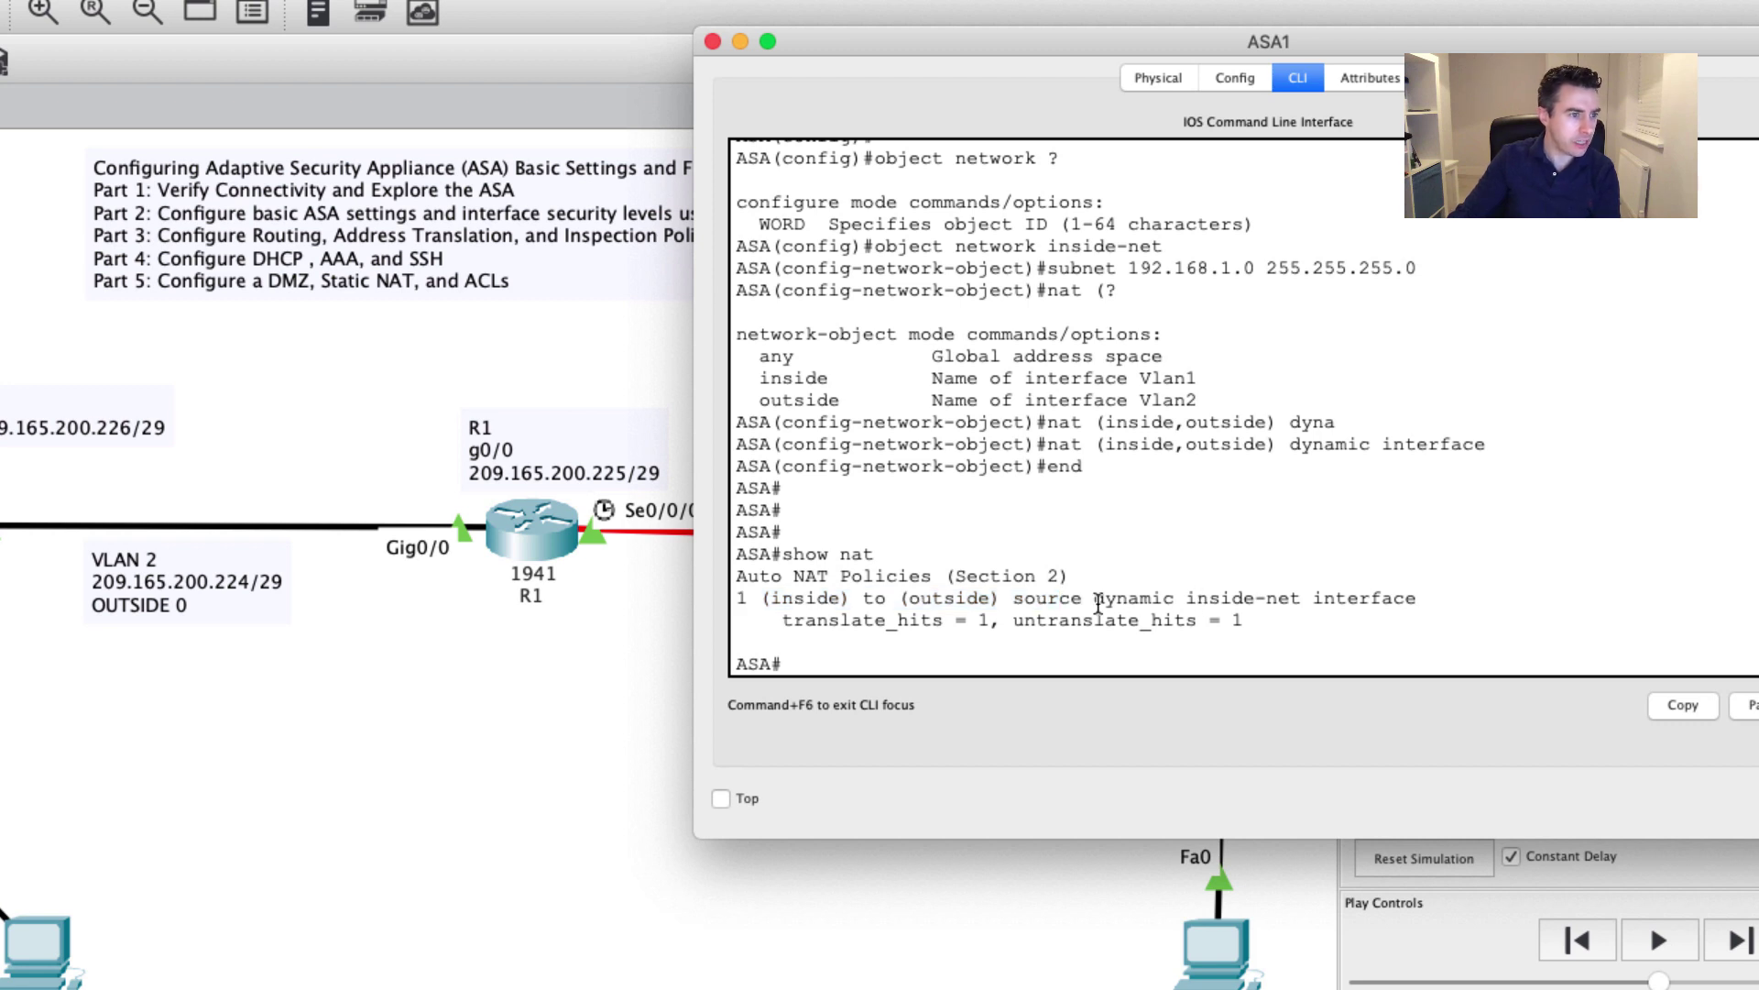
double_click(1124, 600)
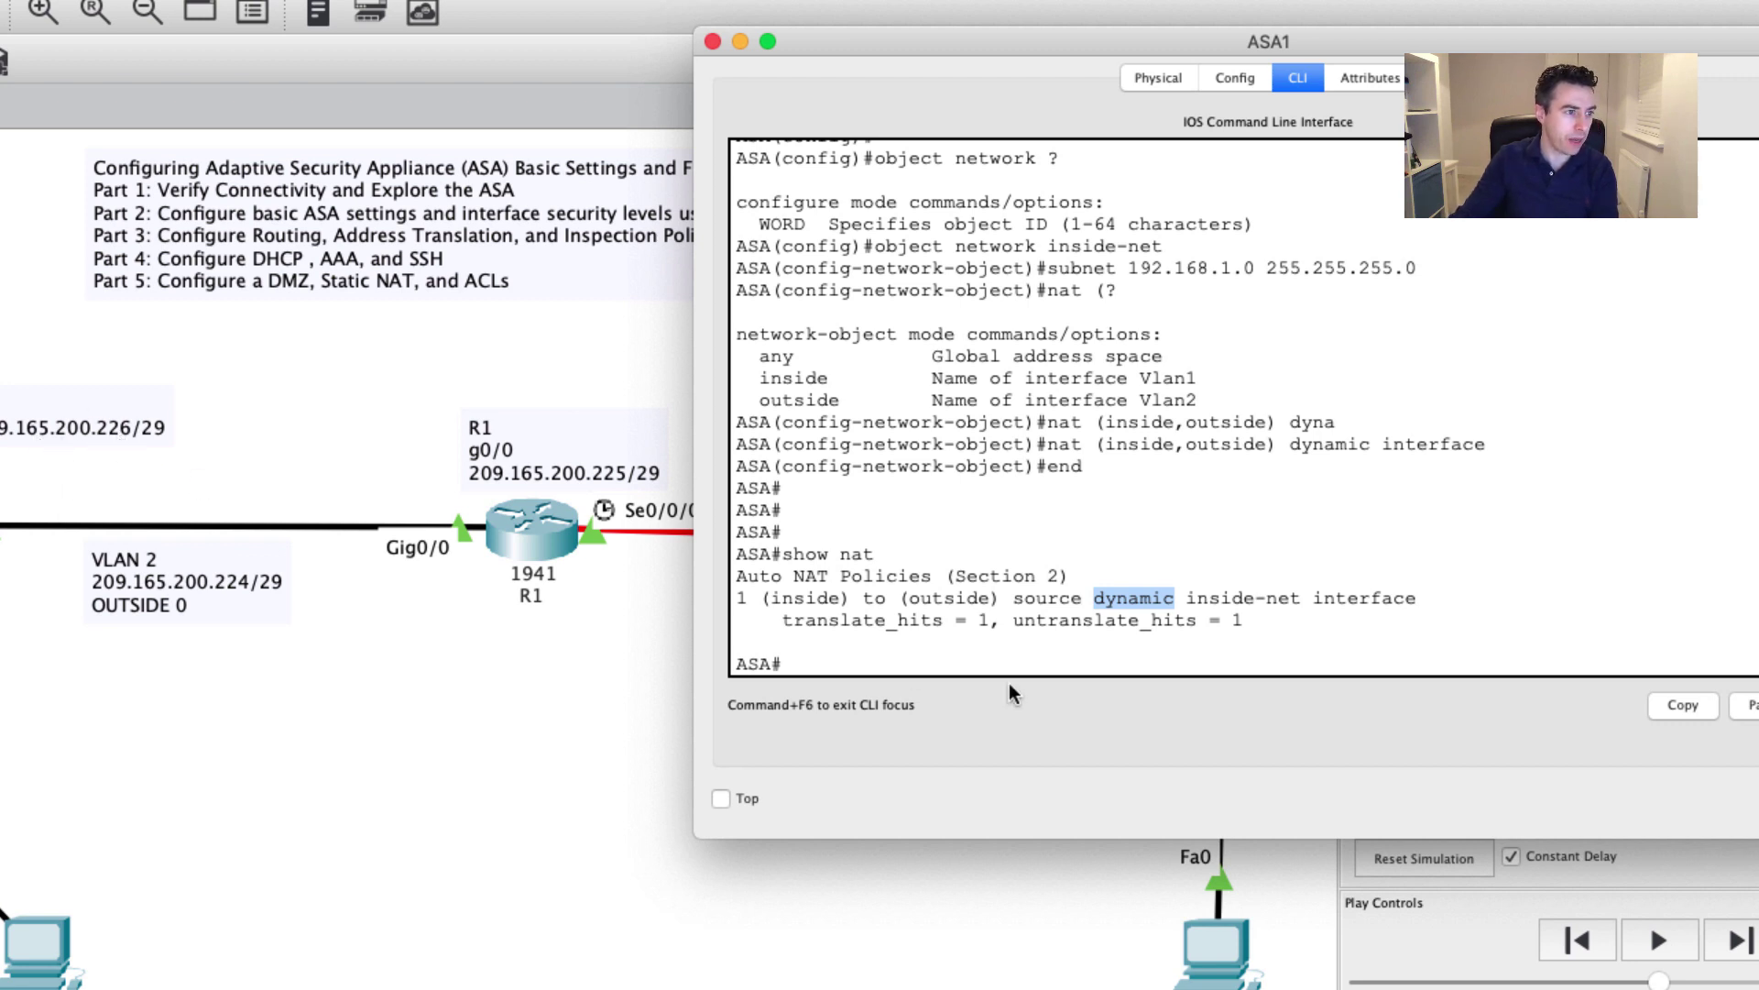
left_click_drag(784, 620, 991, 624)
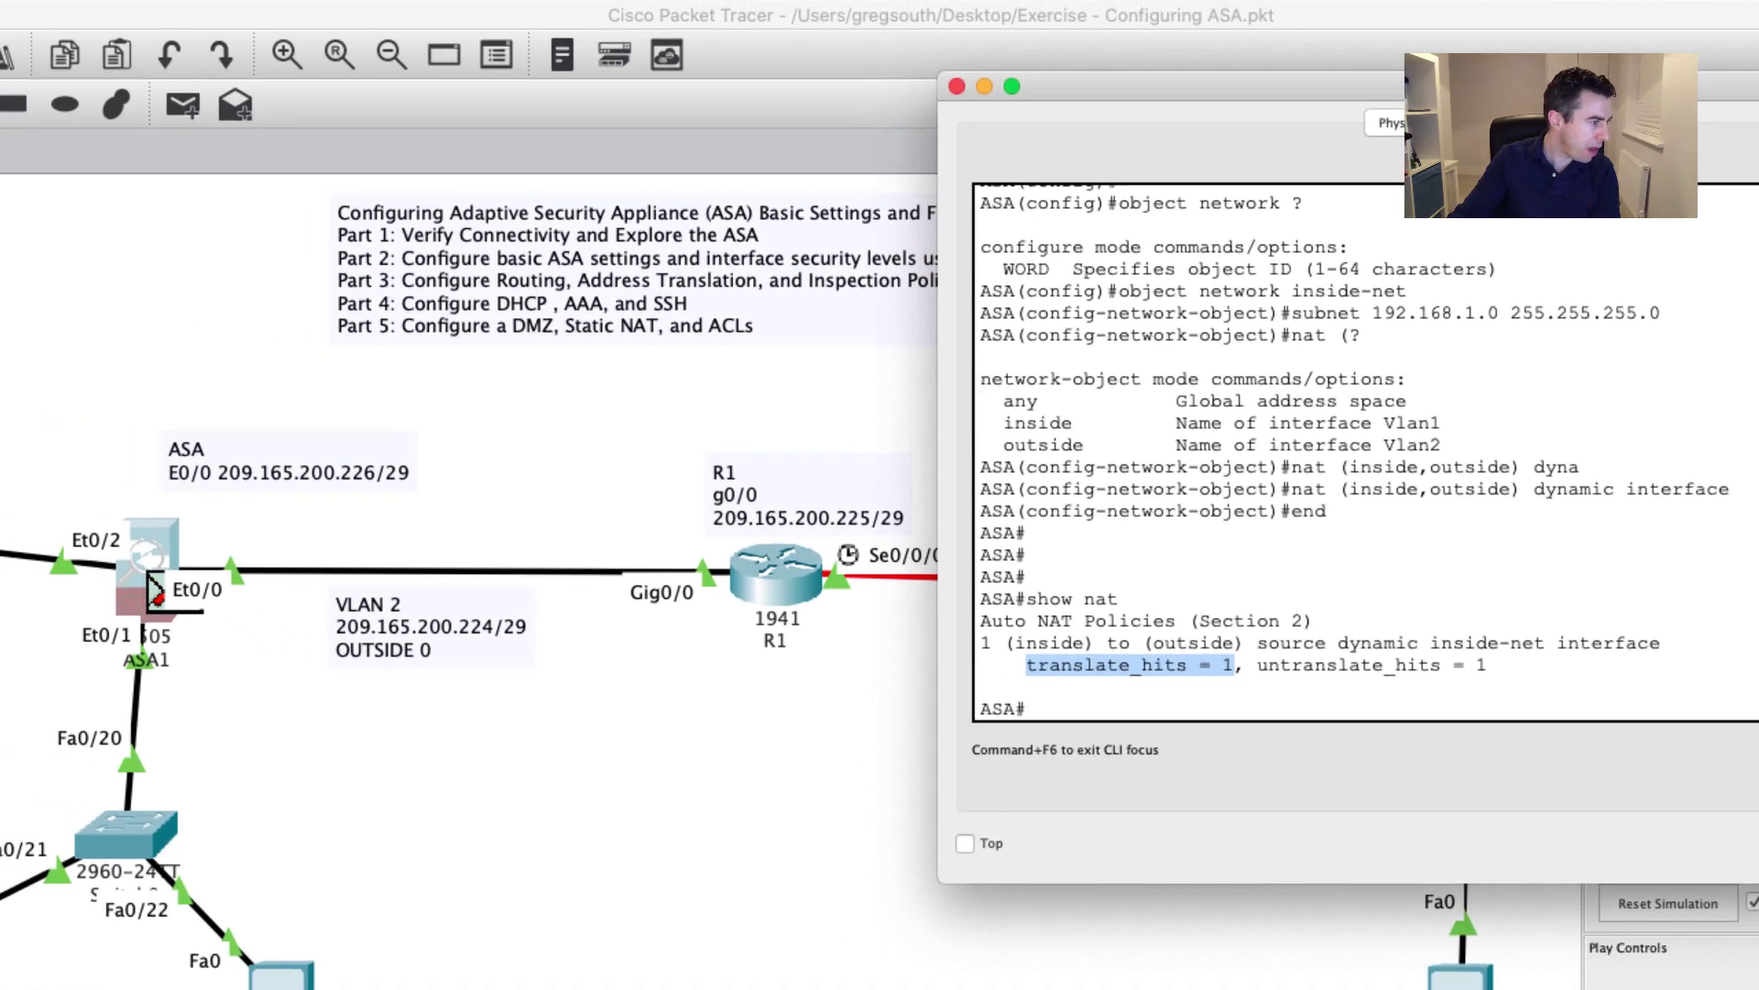
left_click_drag(1268, 670, 1054, 671)
left_click_drag(1286, 670, 1517, 671)
left_click(1514, 670)
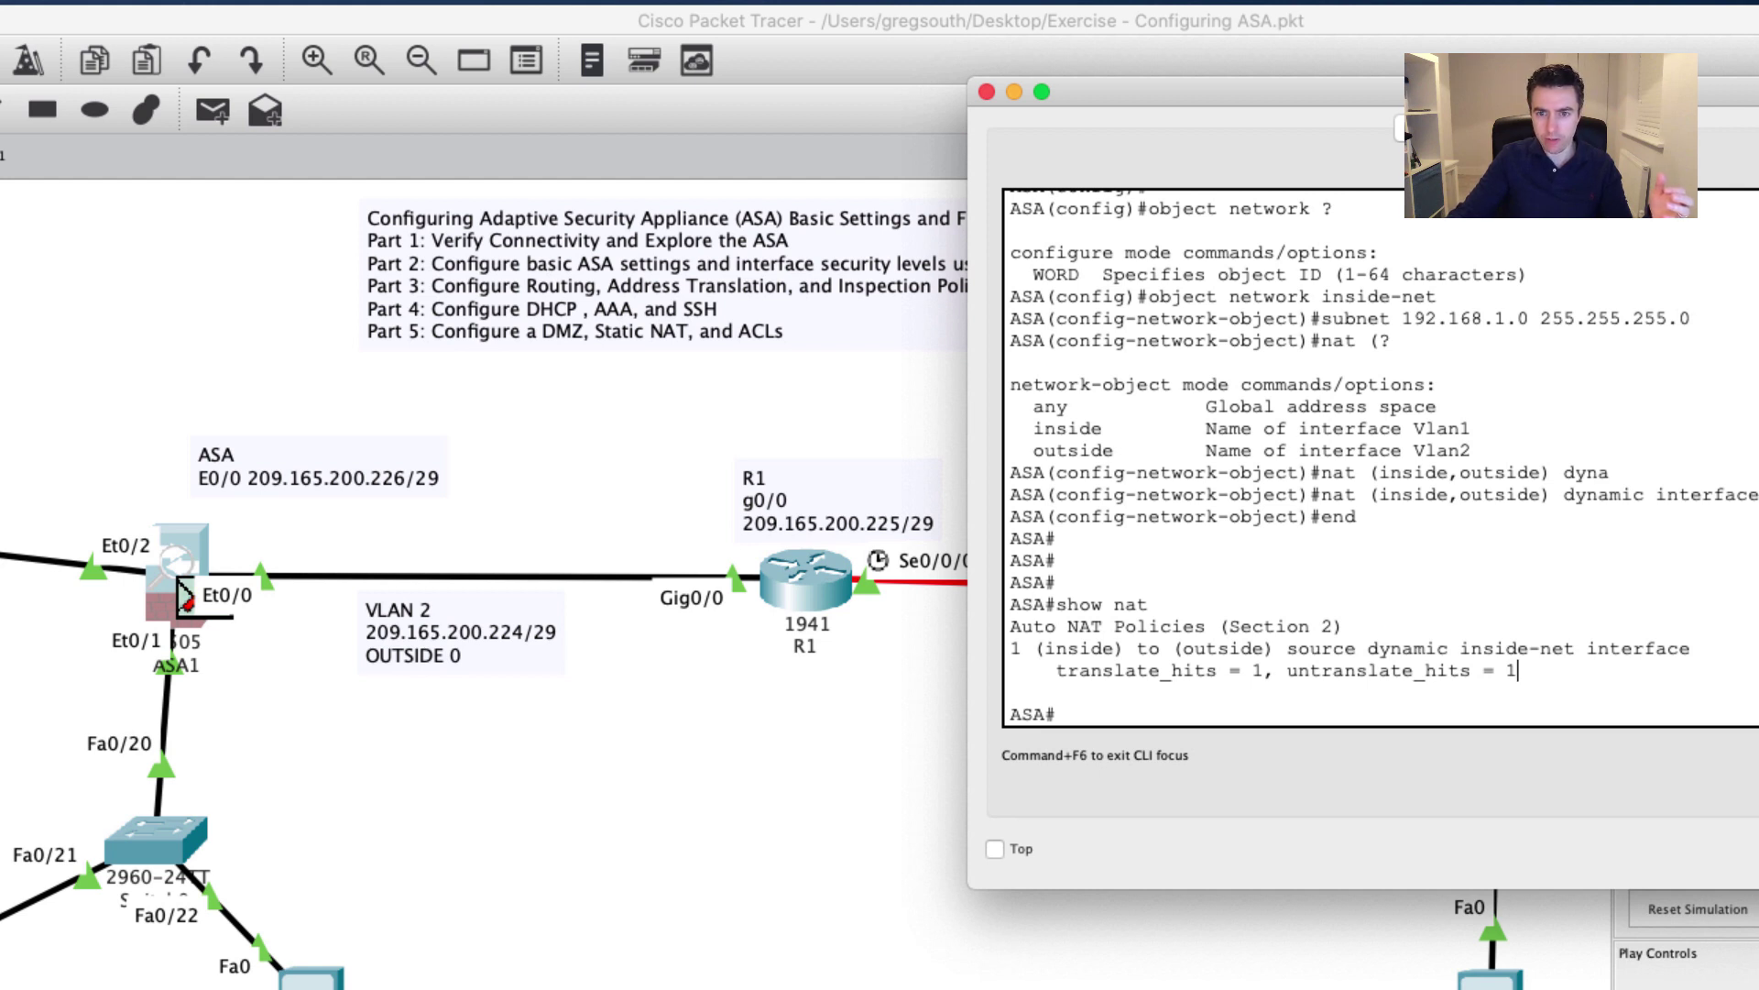
left_click(183, 594)
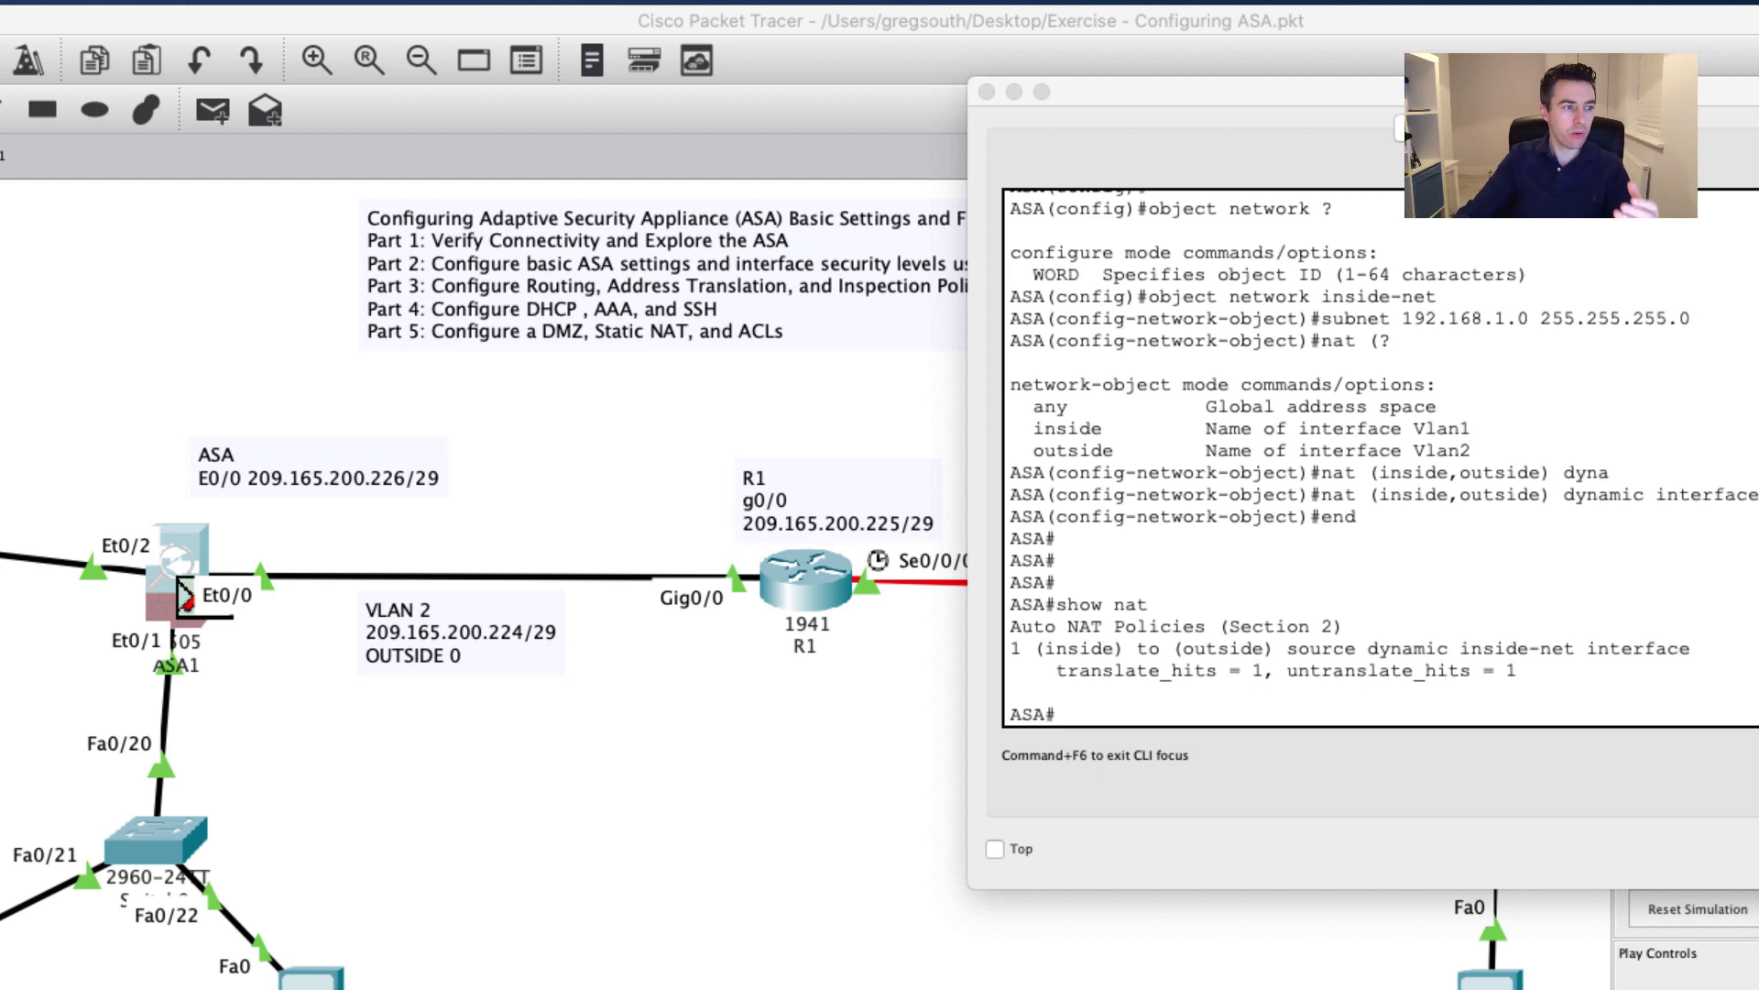
- Enter global configuration mode on the ASA and create the class map inspection_default, consulting the class-map help for its syntax
left_click(1087, 724)
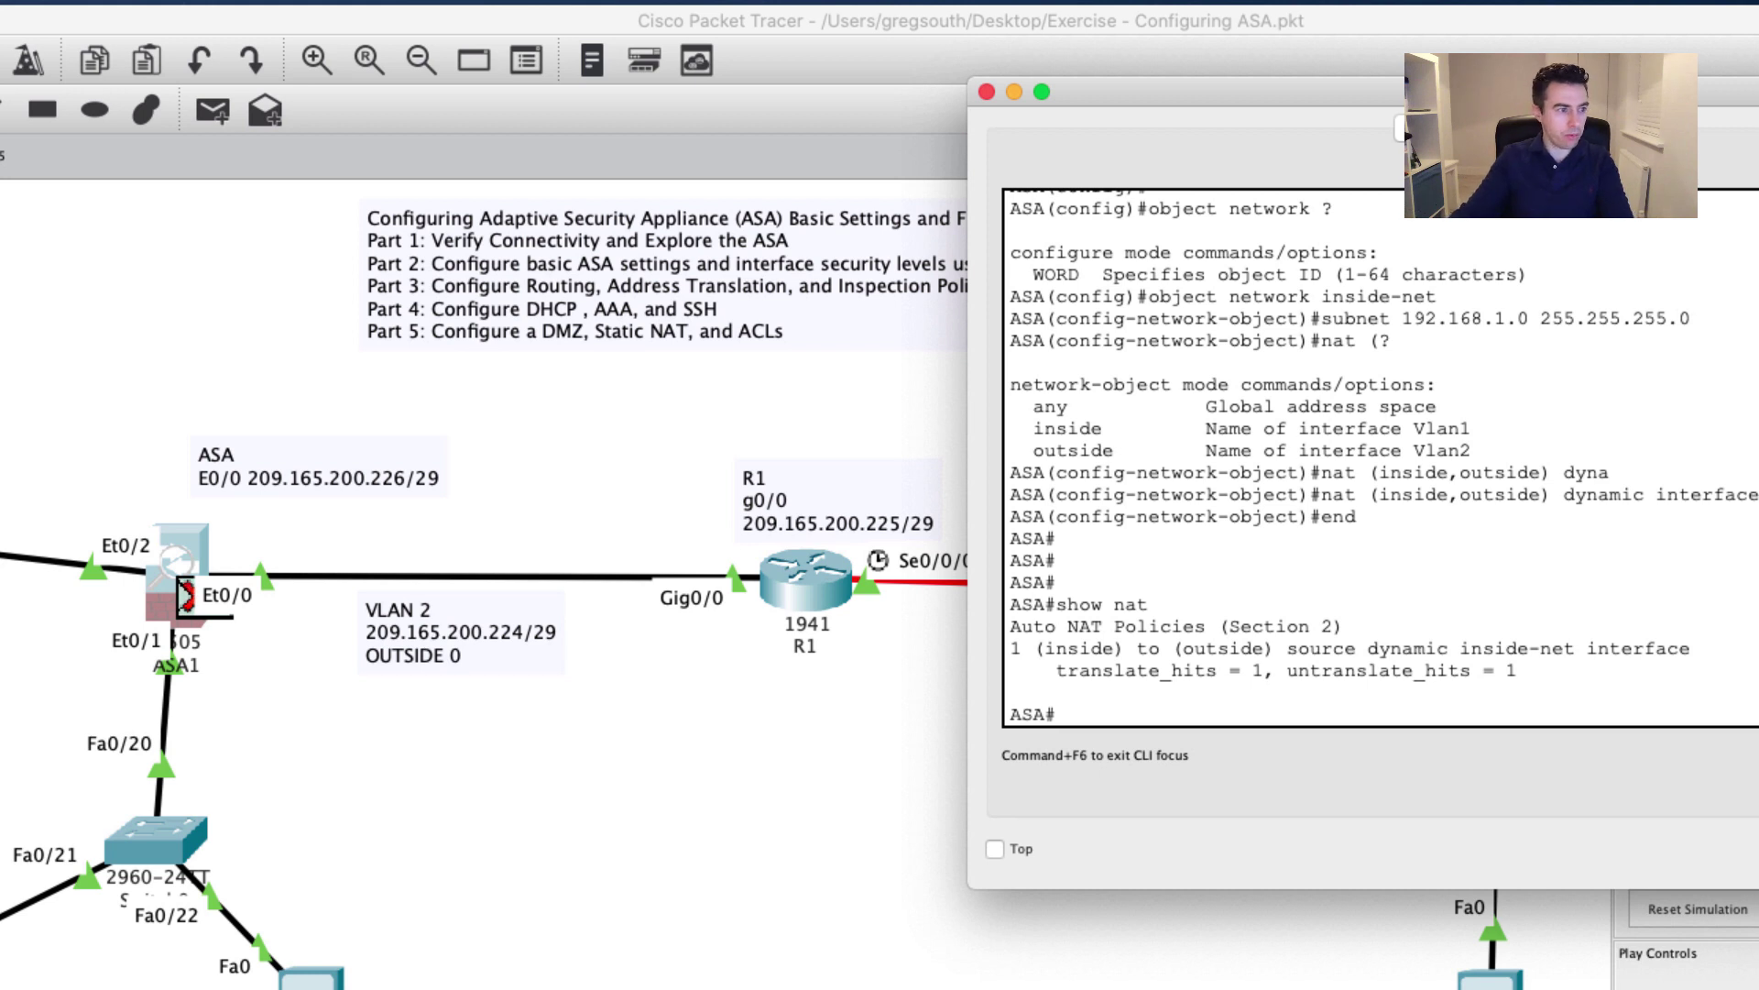
type("conf t")
key("Return")
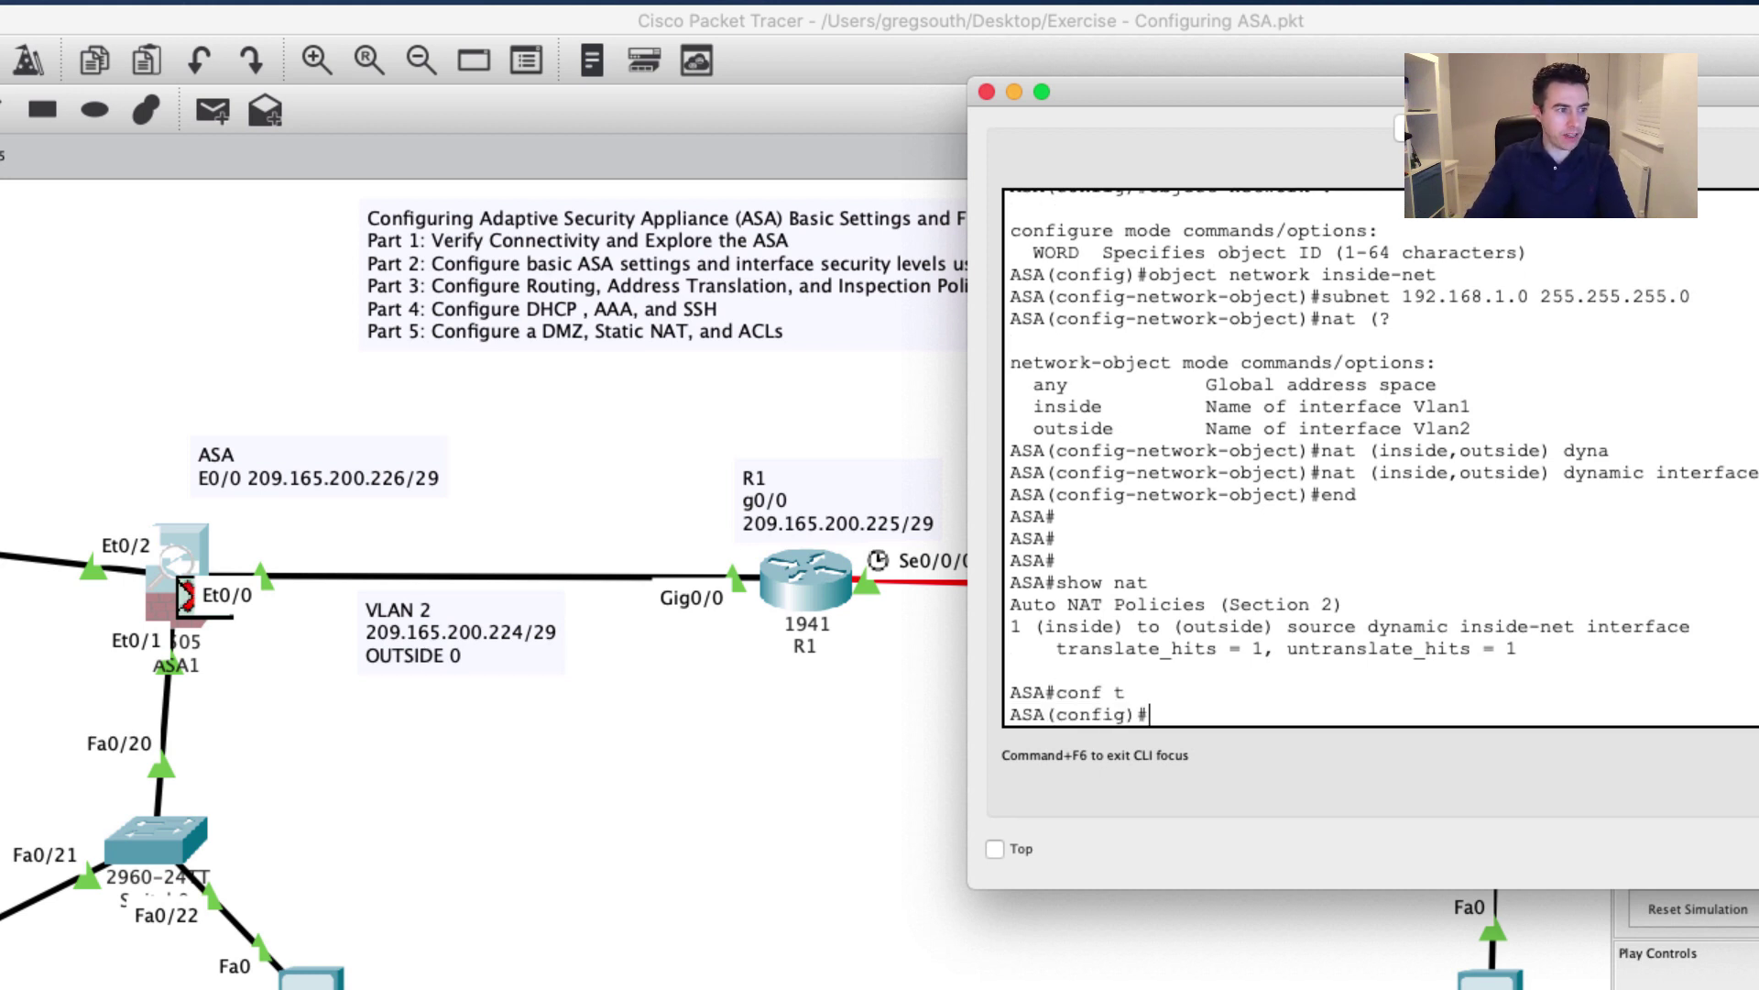
type("class")
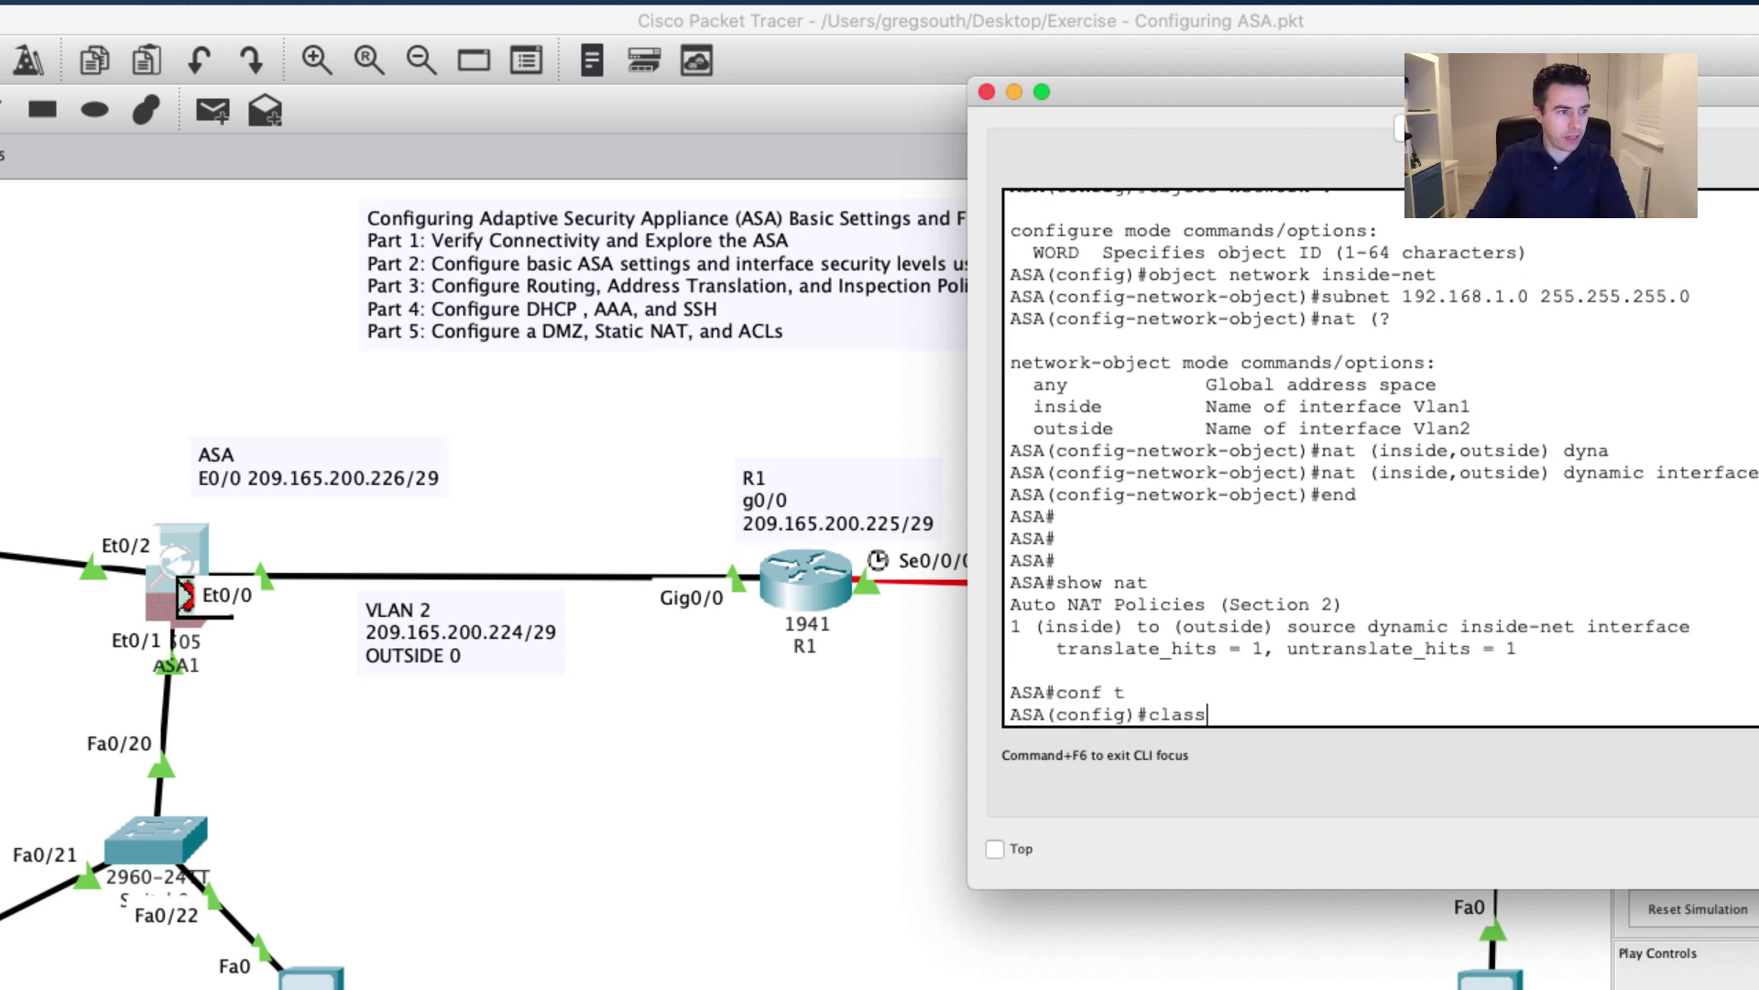
key("Tab")
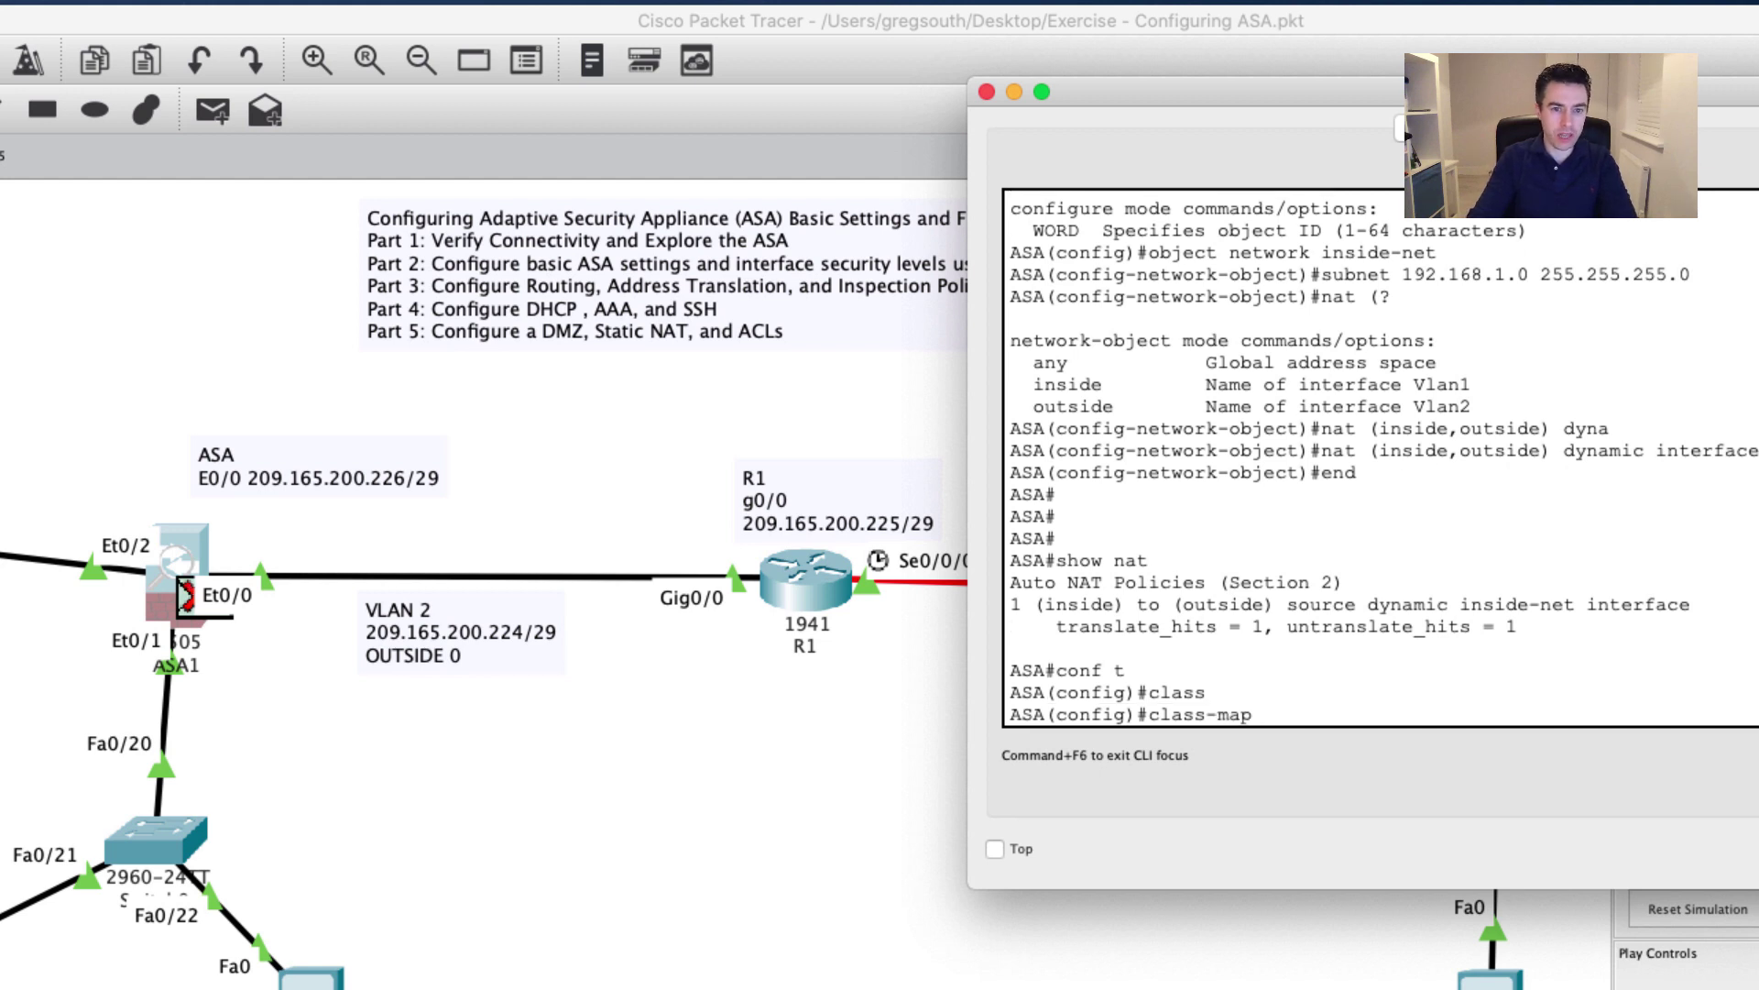
type("?")
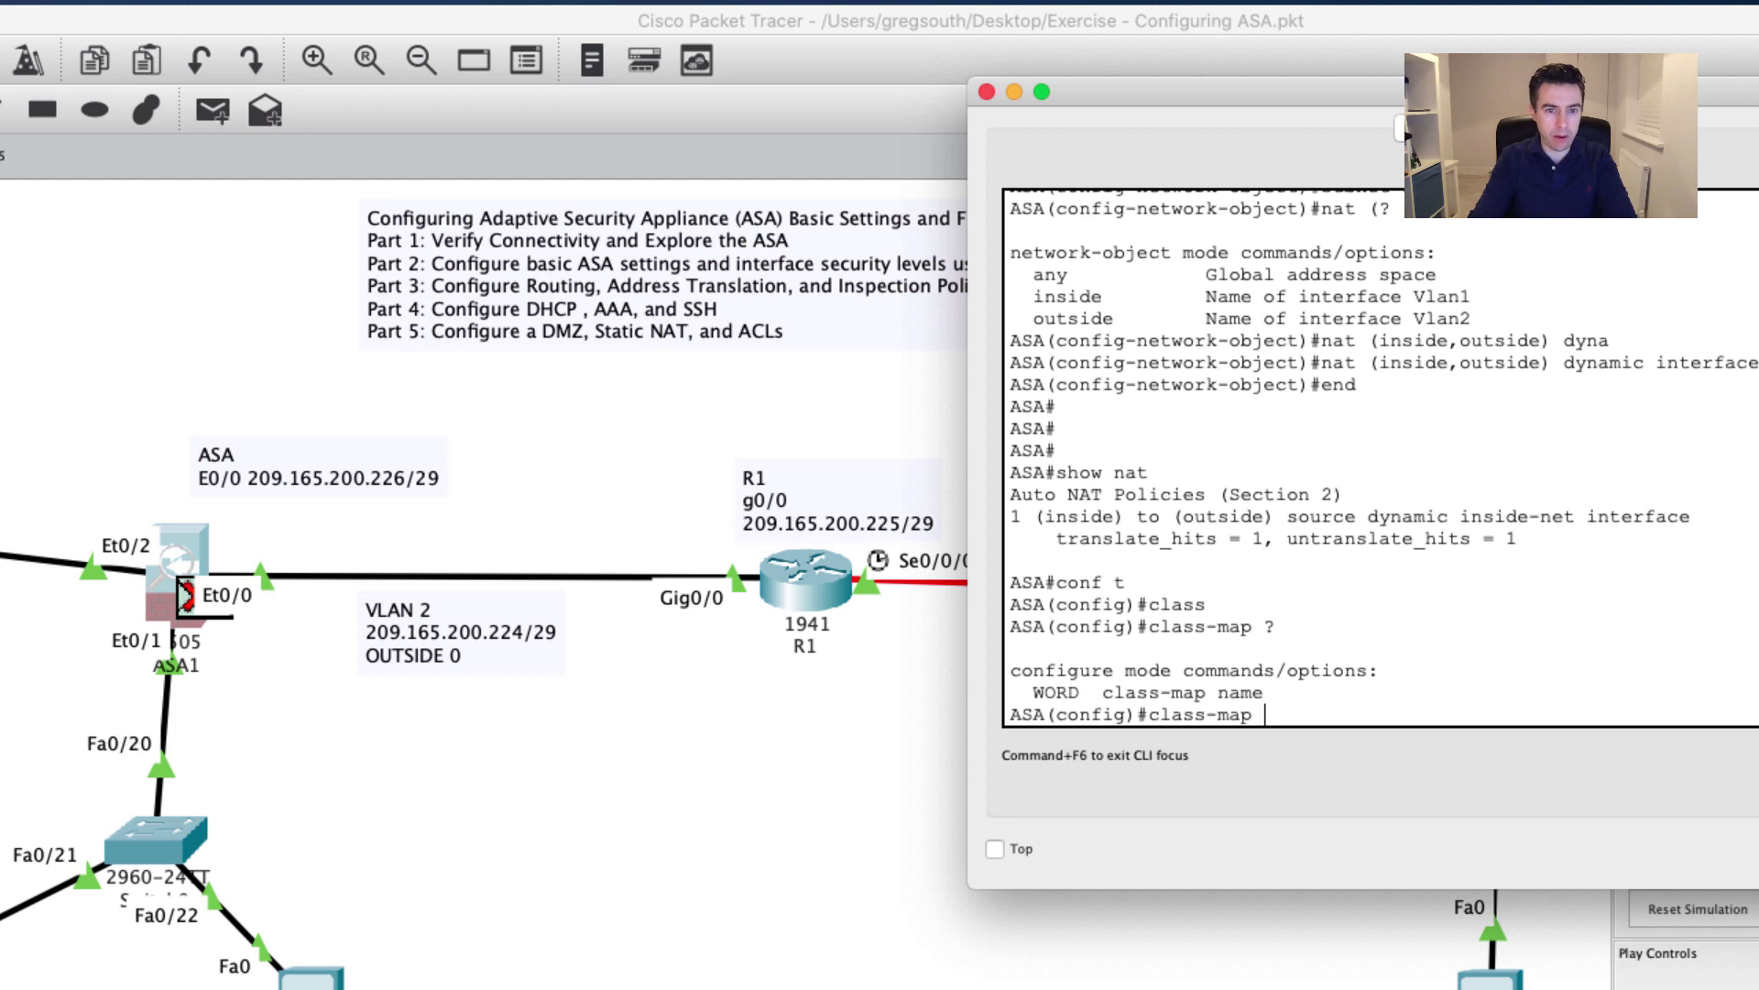
type("inspect")
key("Tab")
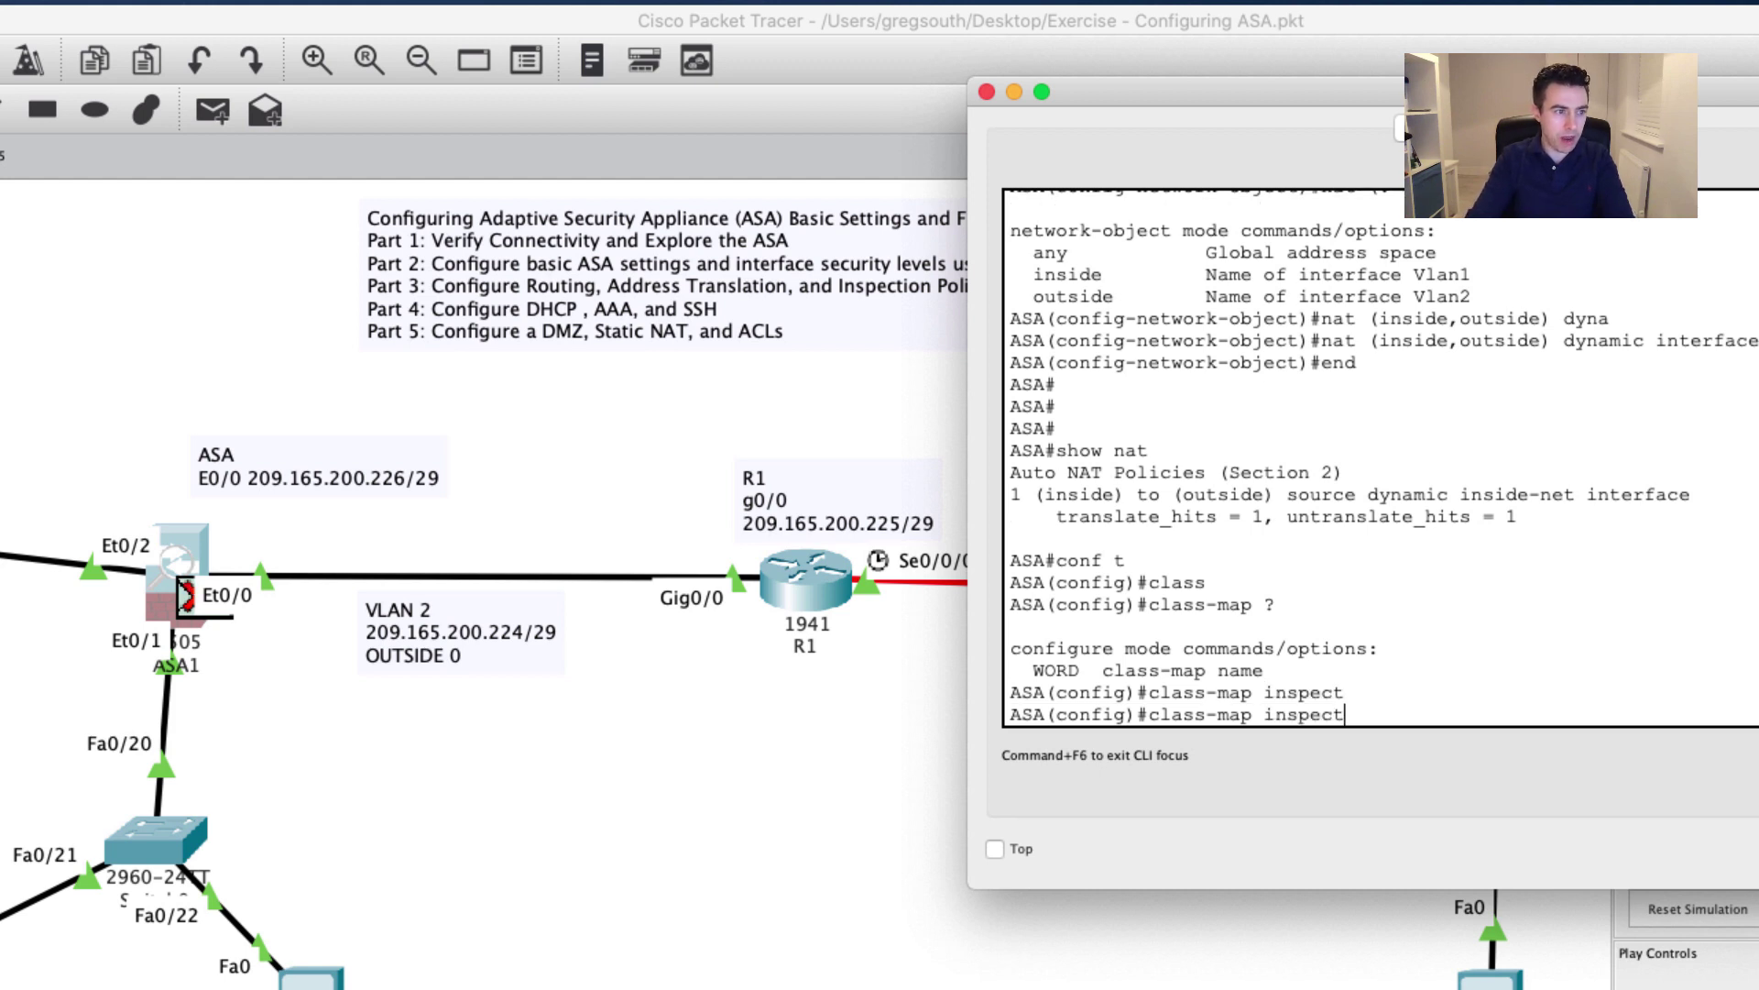
type("ion_deafult")
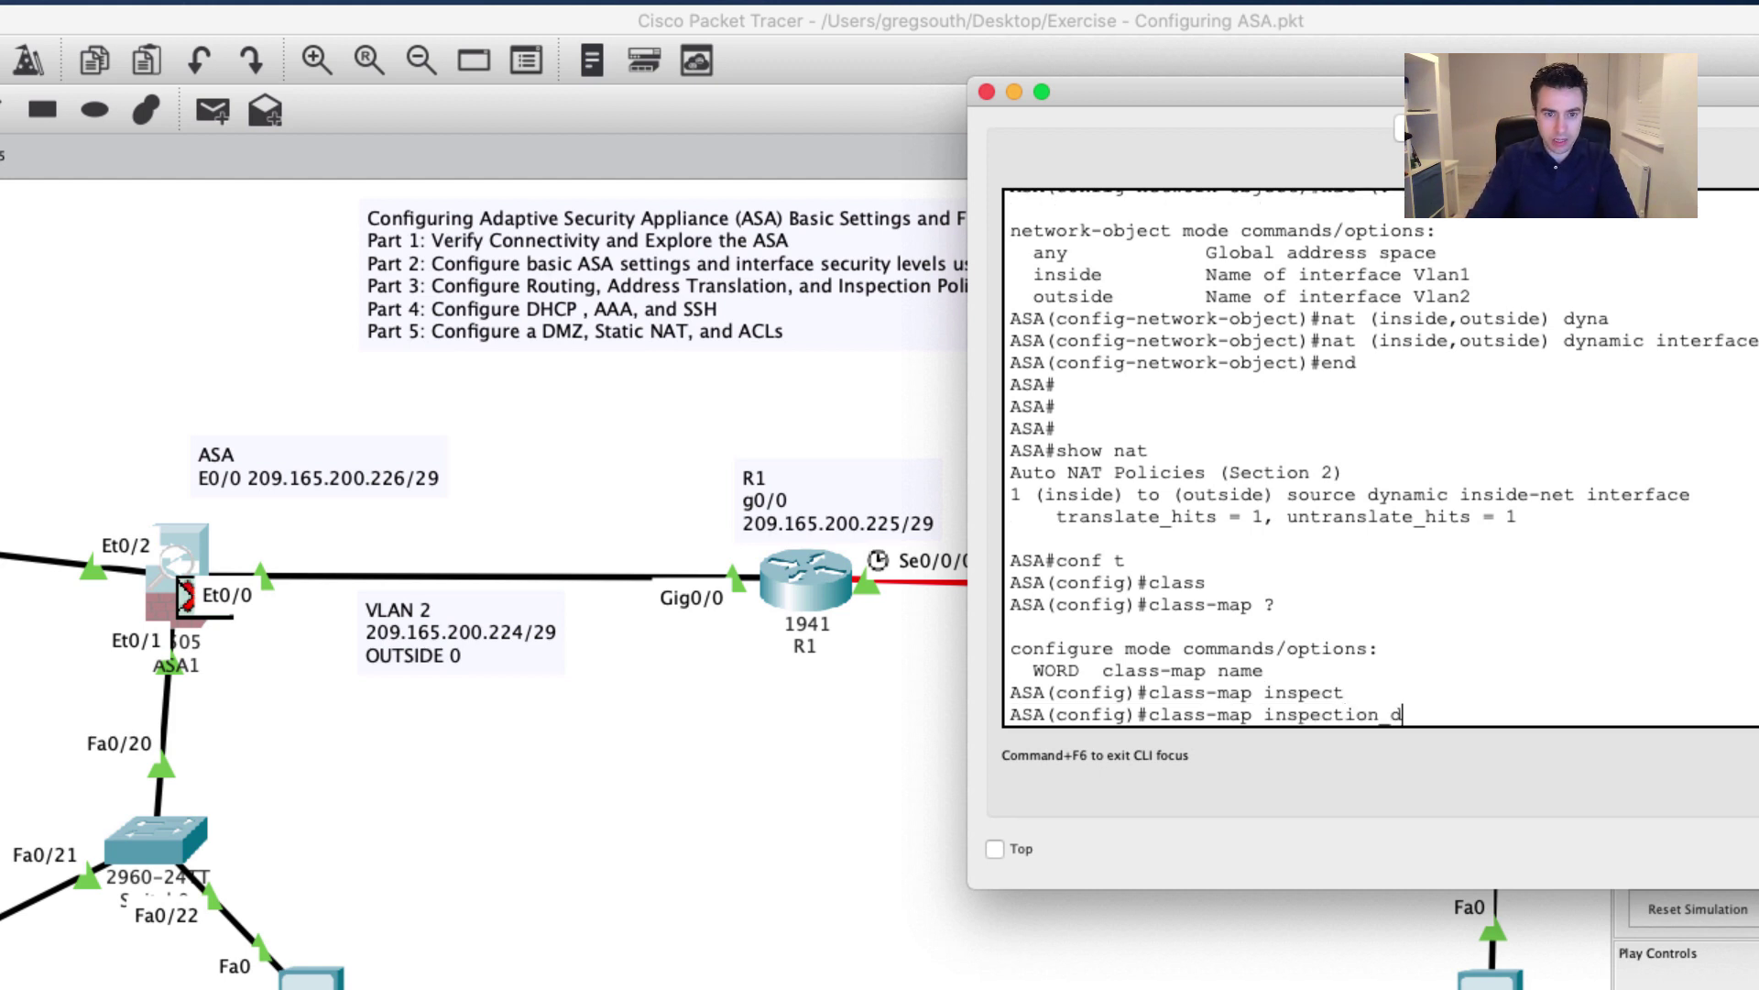
key("BackSpace")
key("BackSpace")
key("BackSpace")
key("BackSpace")
key("BackSpace")
type("fault")
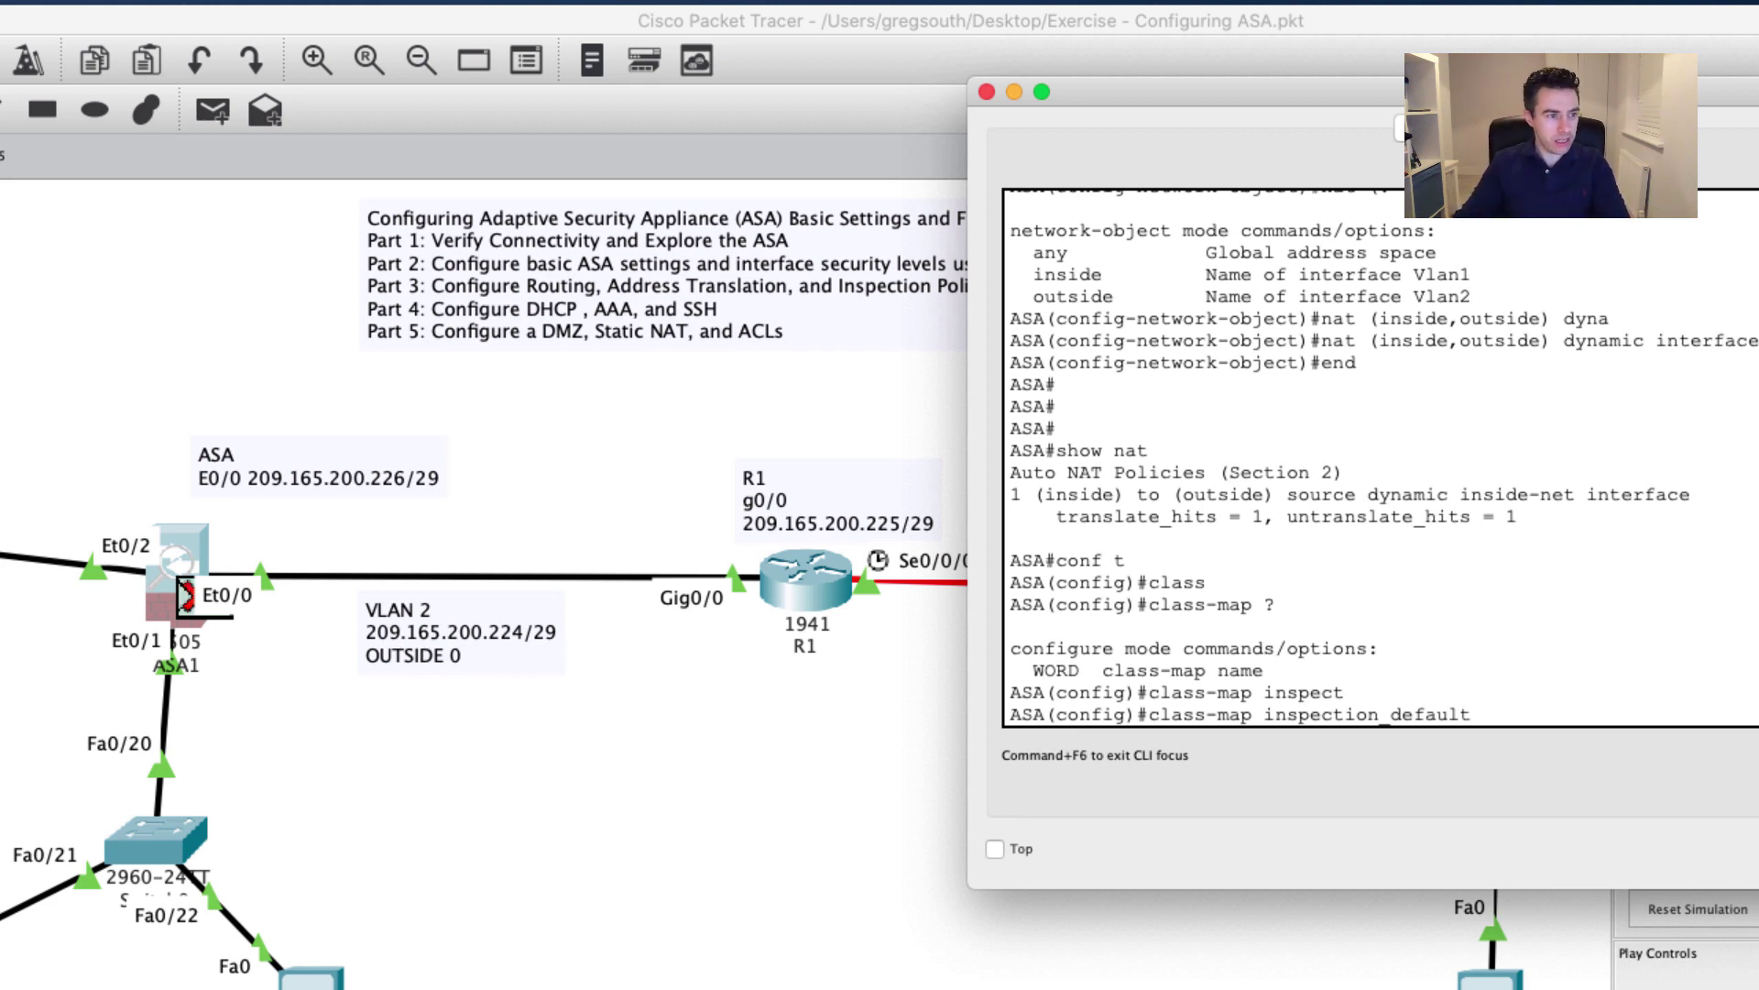
key("Return")
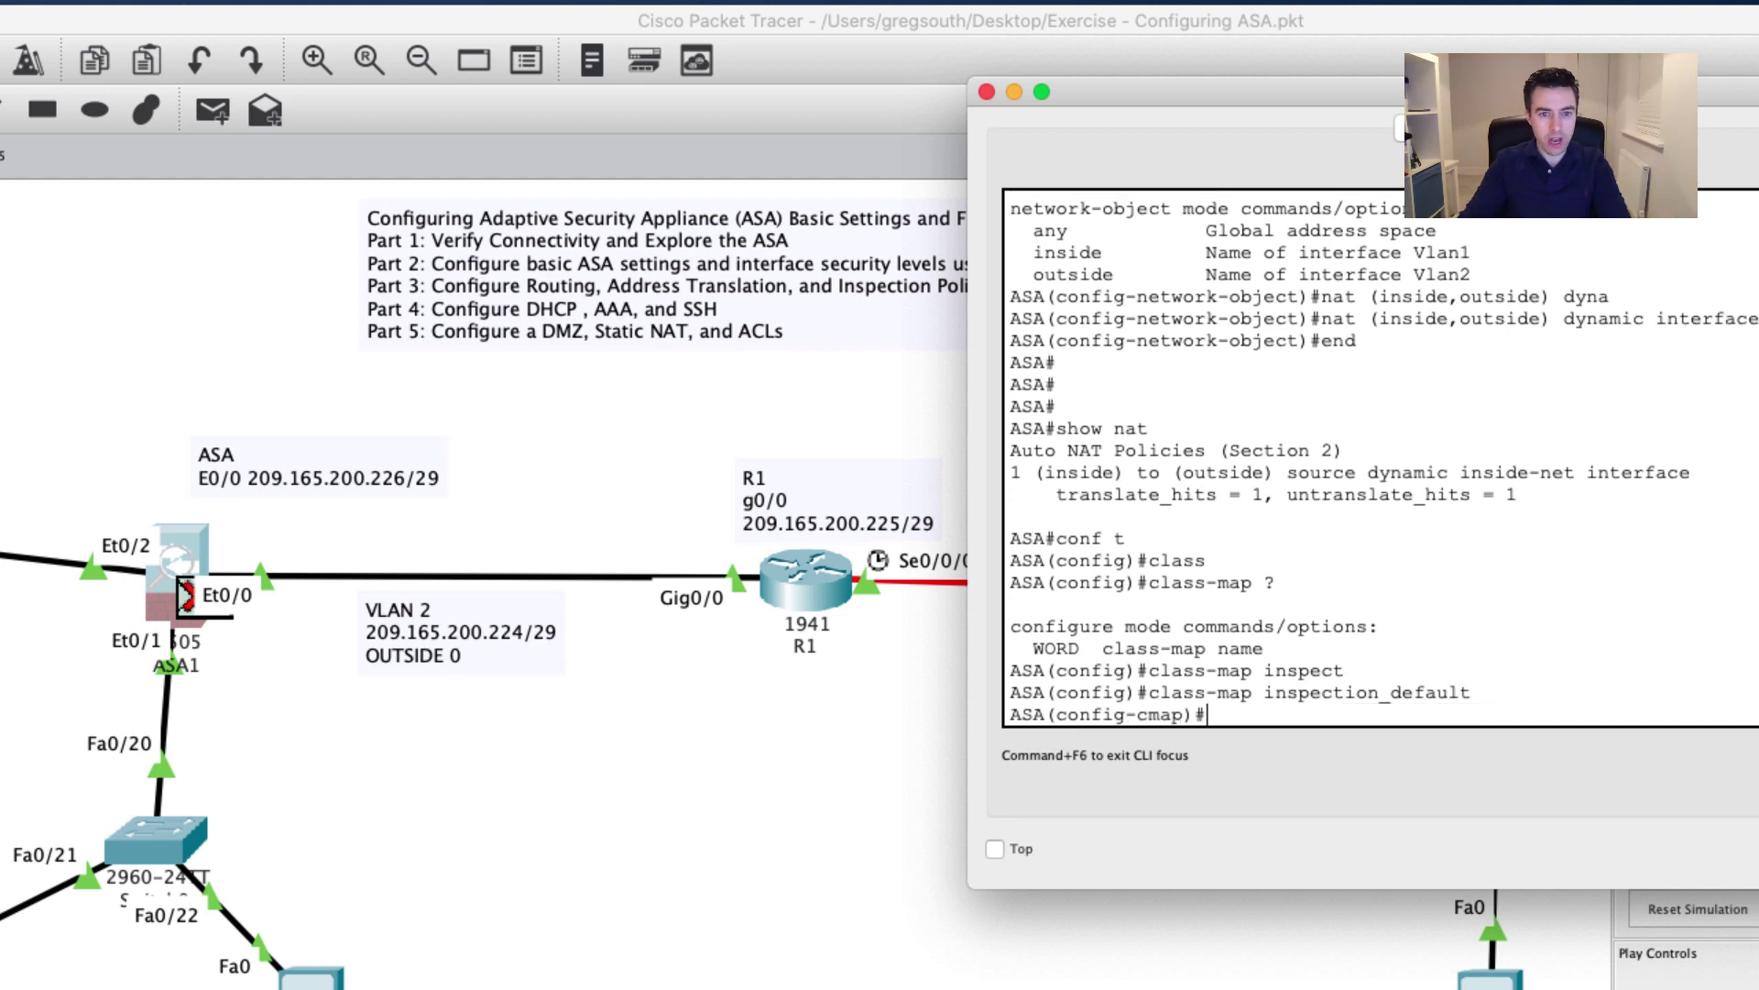
- Set the inspection_default class map to match default-inspection-traffic and exit class-map configuration
type("match")
key("Tab")
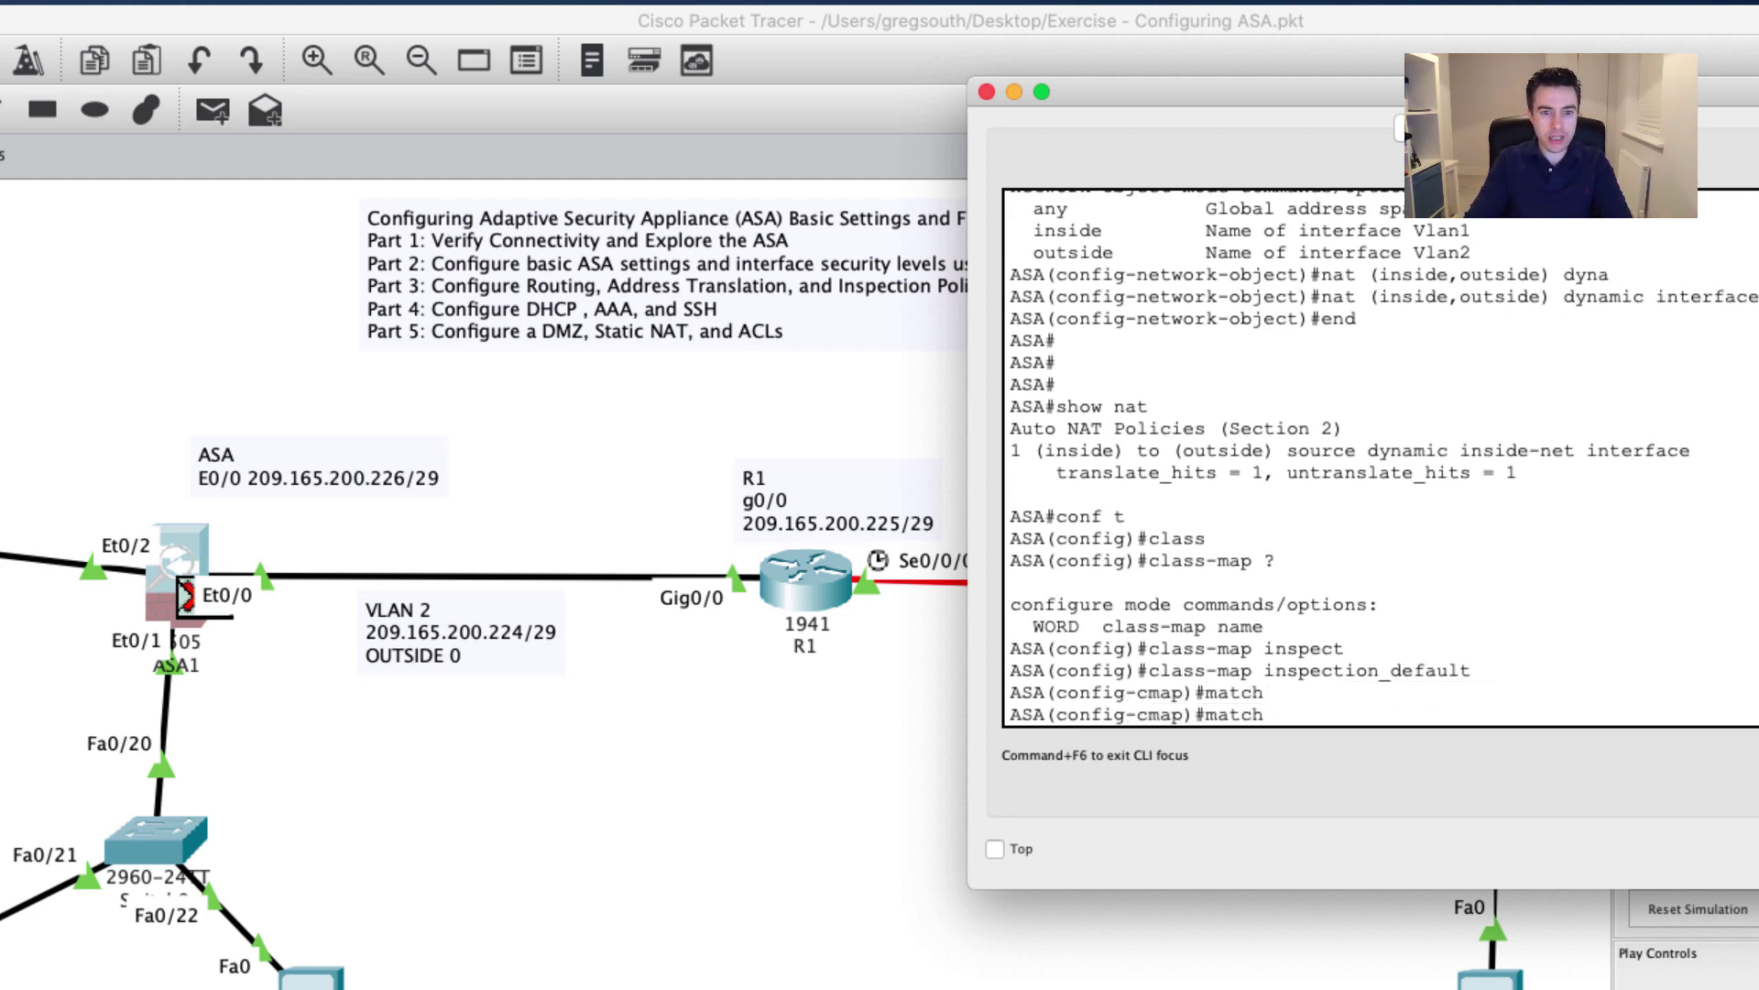
type("default")
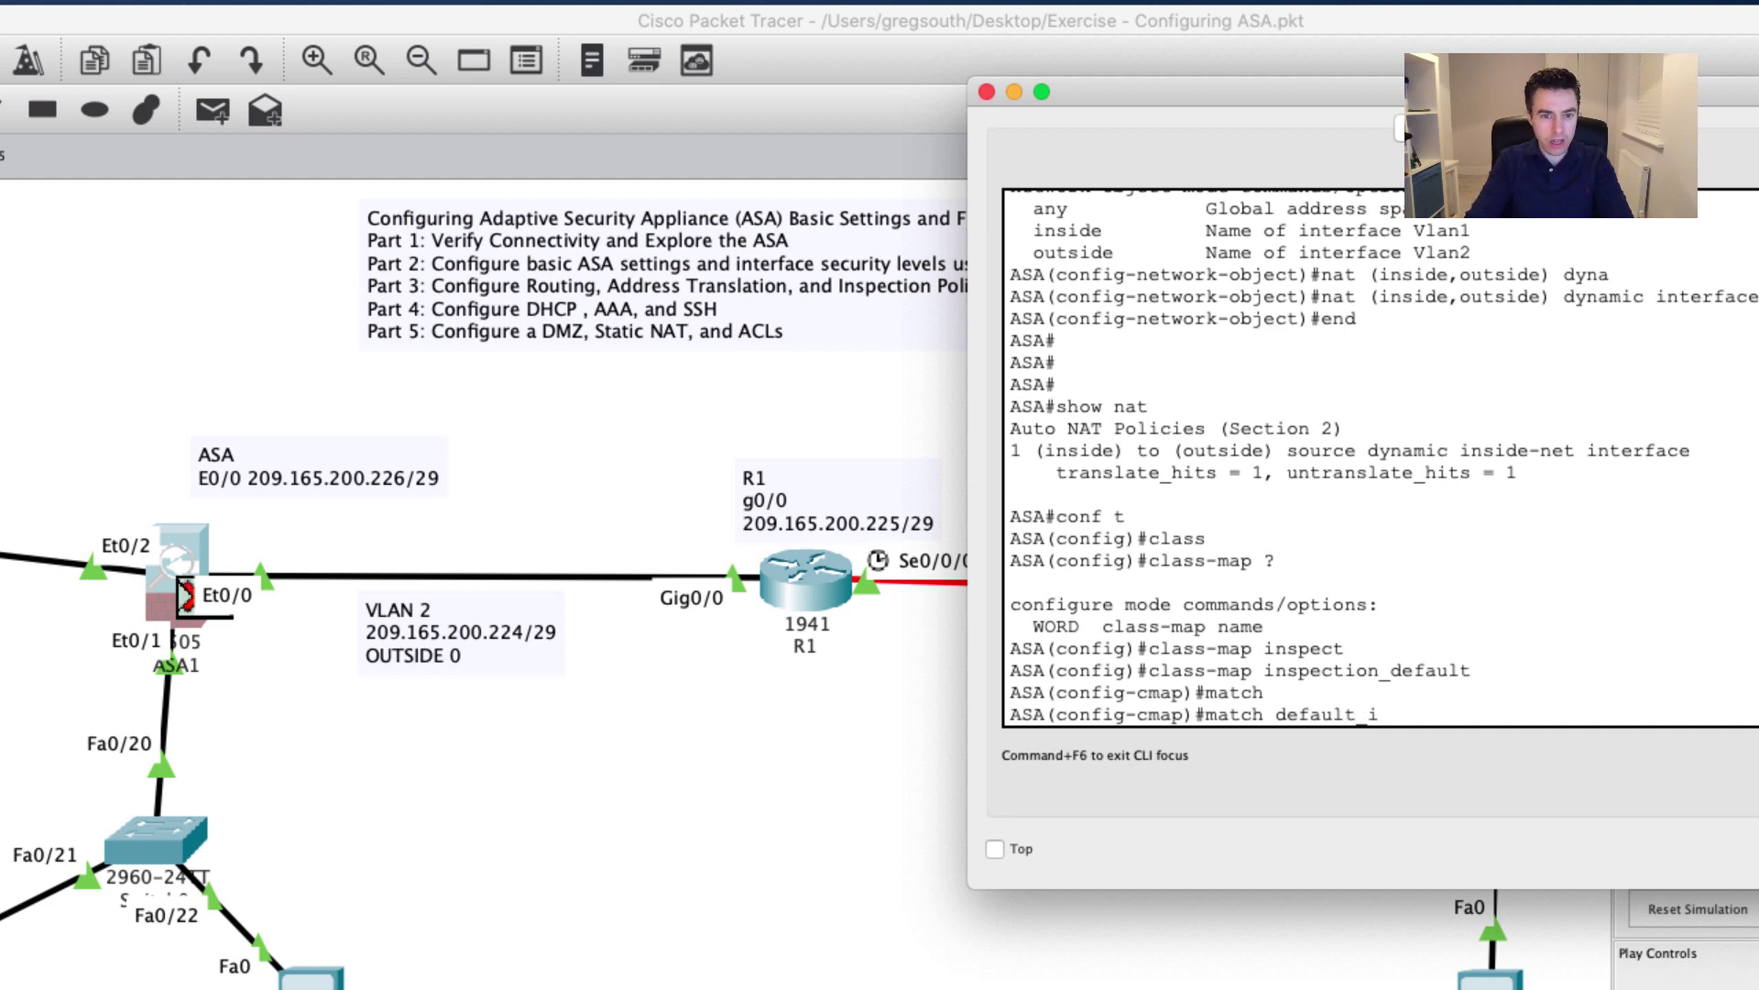
type("_i")
key("BackSpace")
key("BackSpace")
type("-ins")
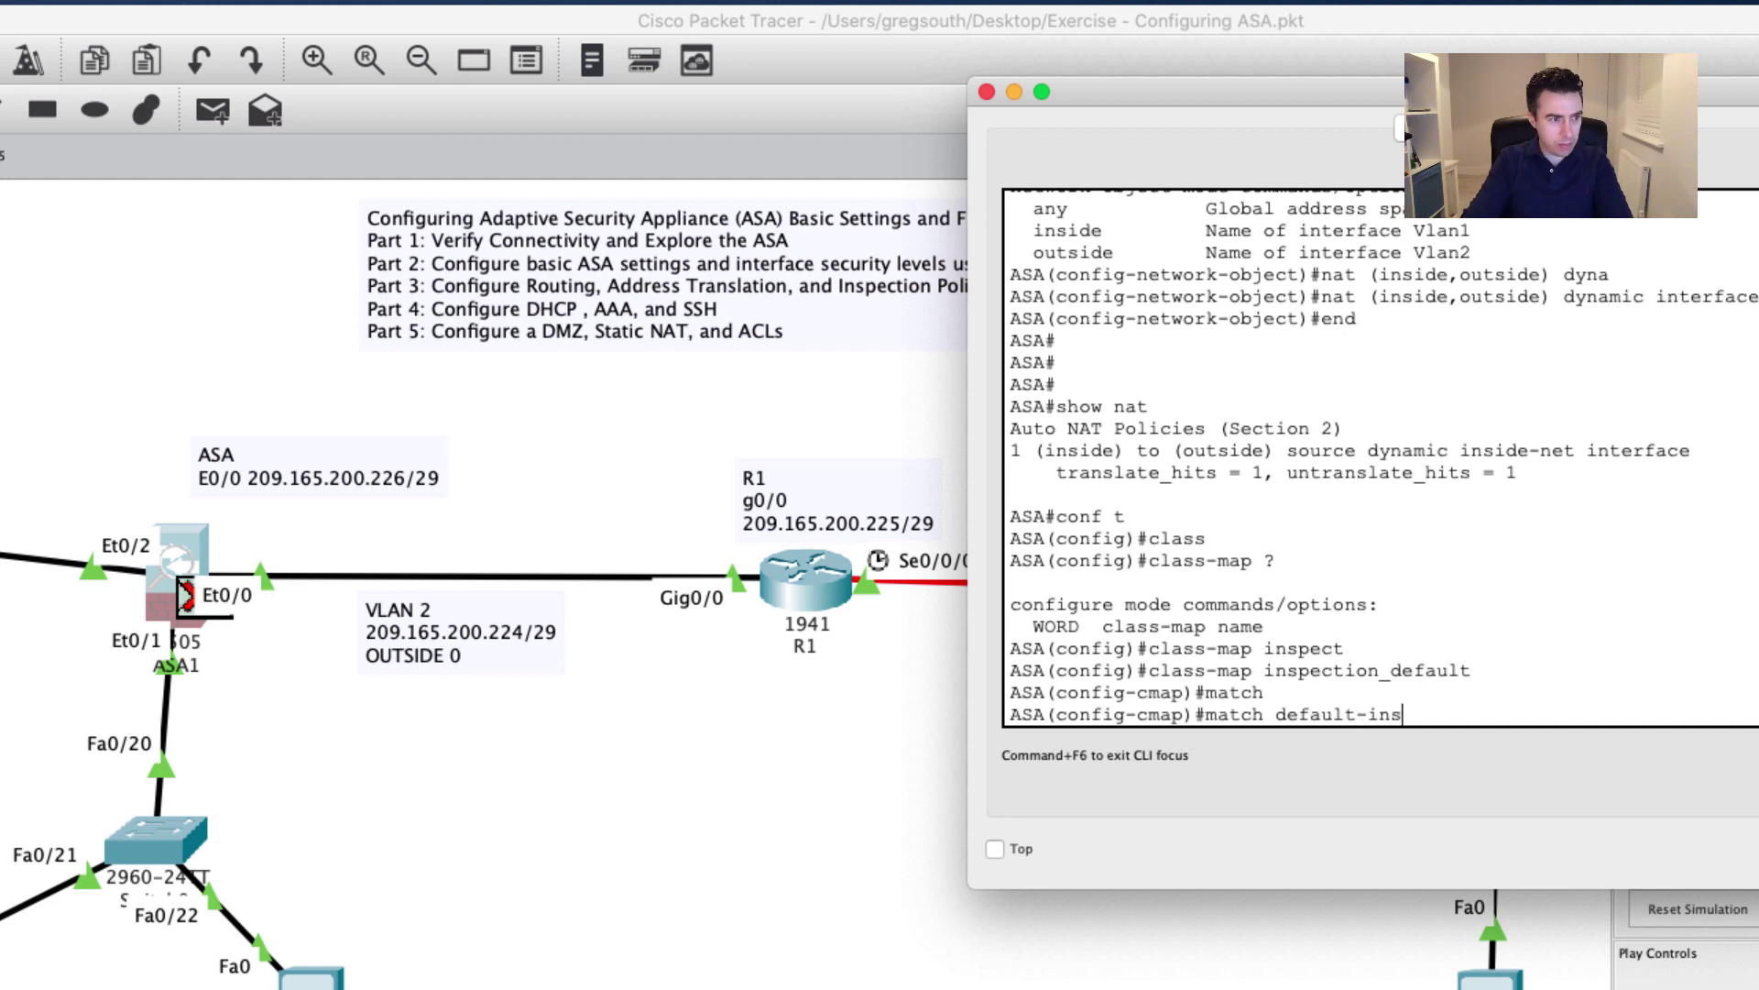
type("pection-")
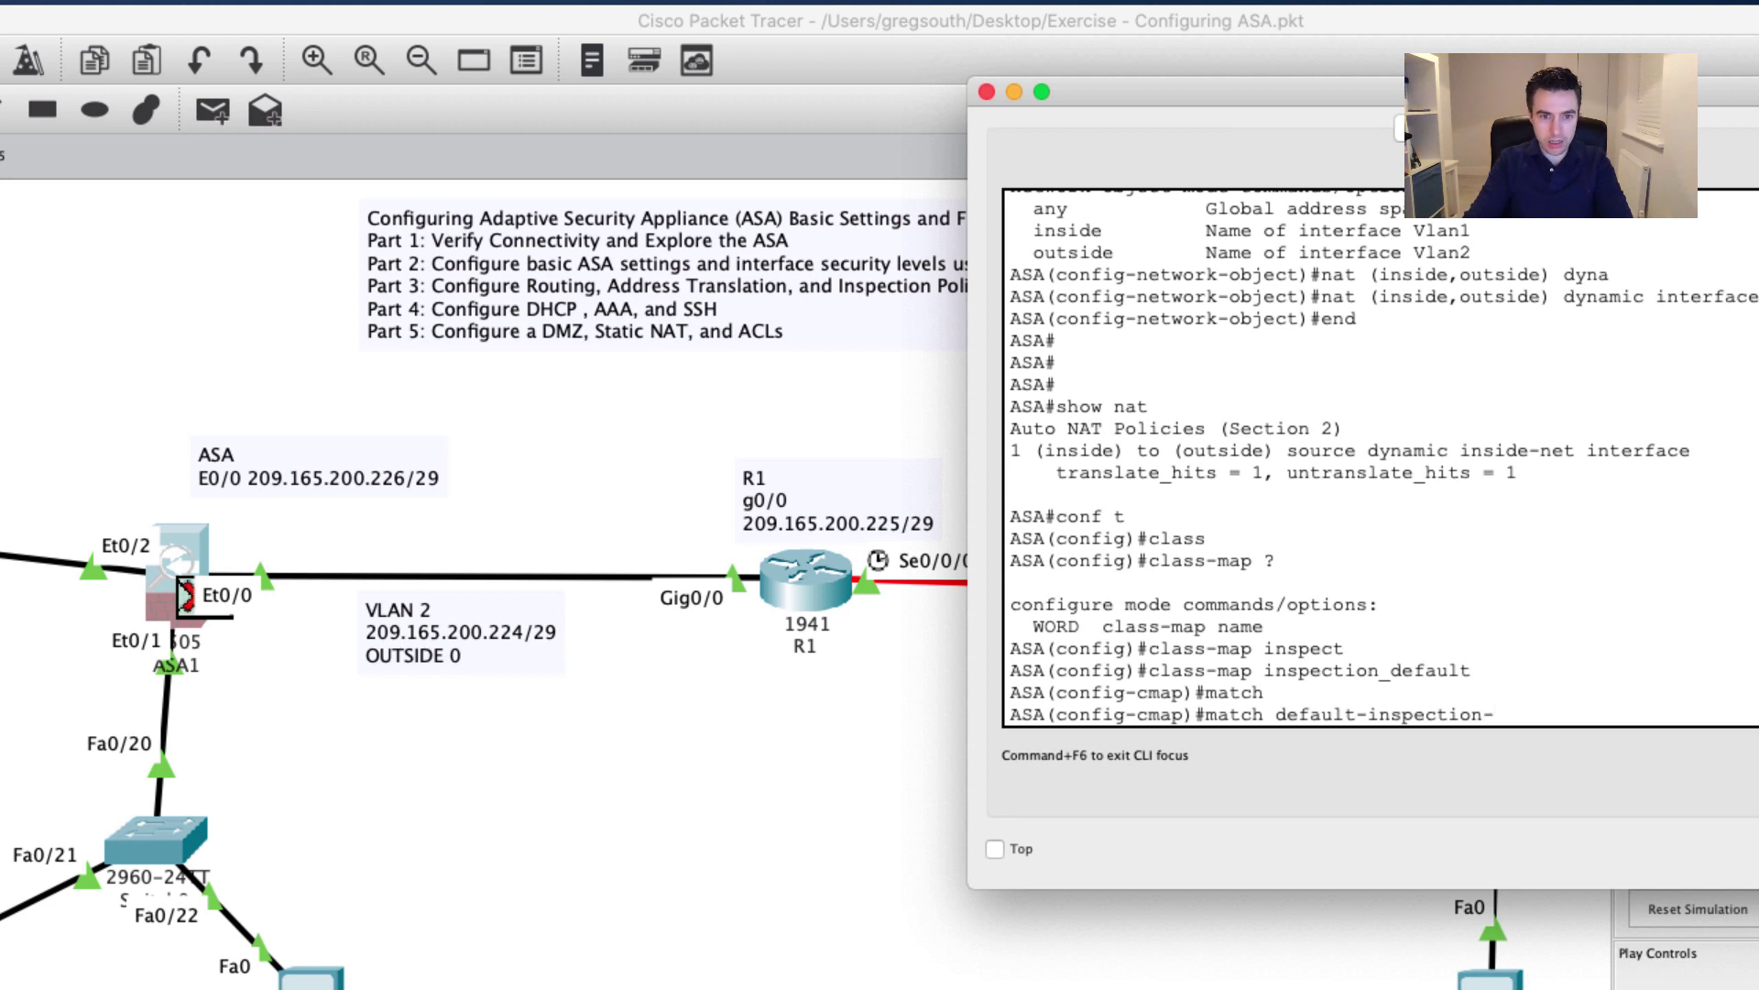
type("traffic")
key("Return")
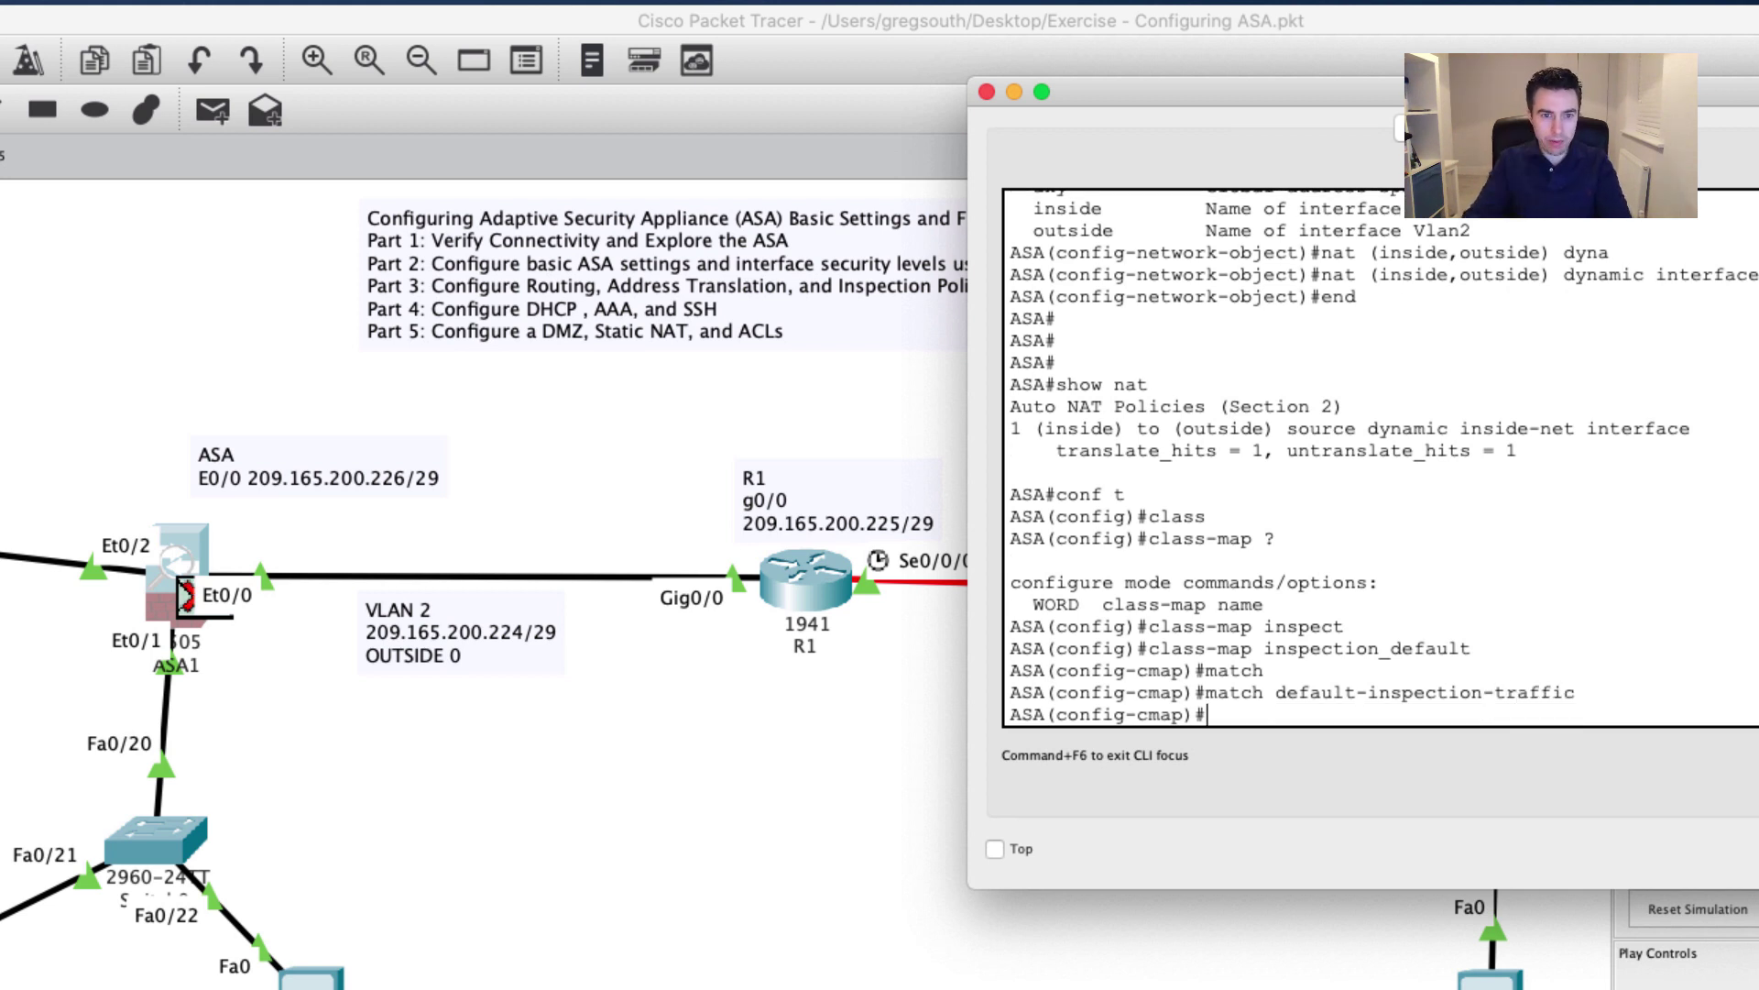
type("exit")
key("Return")
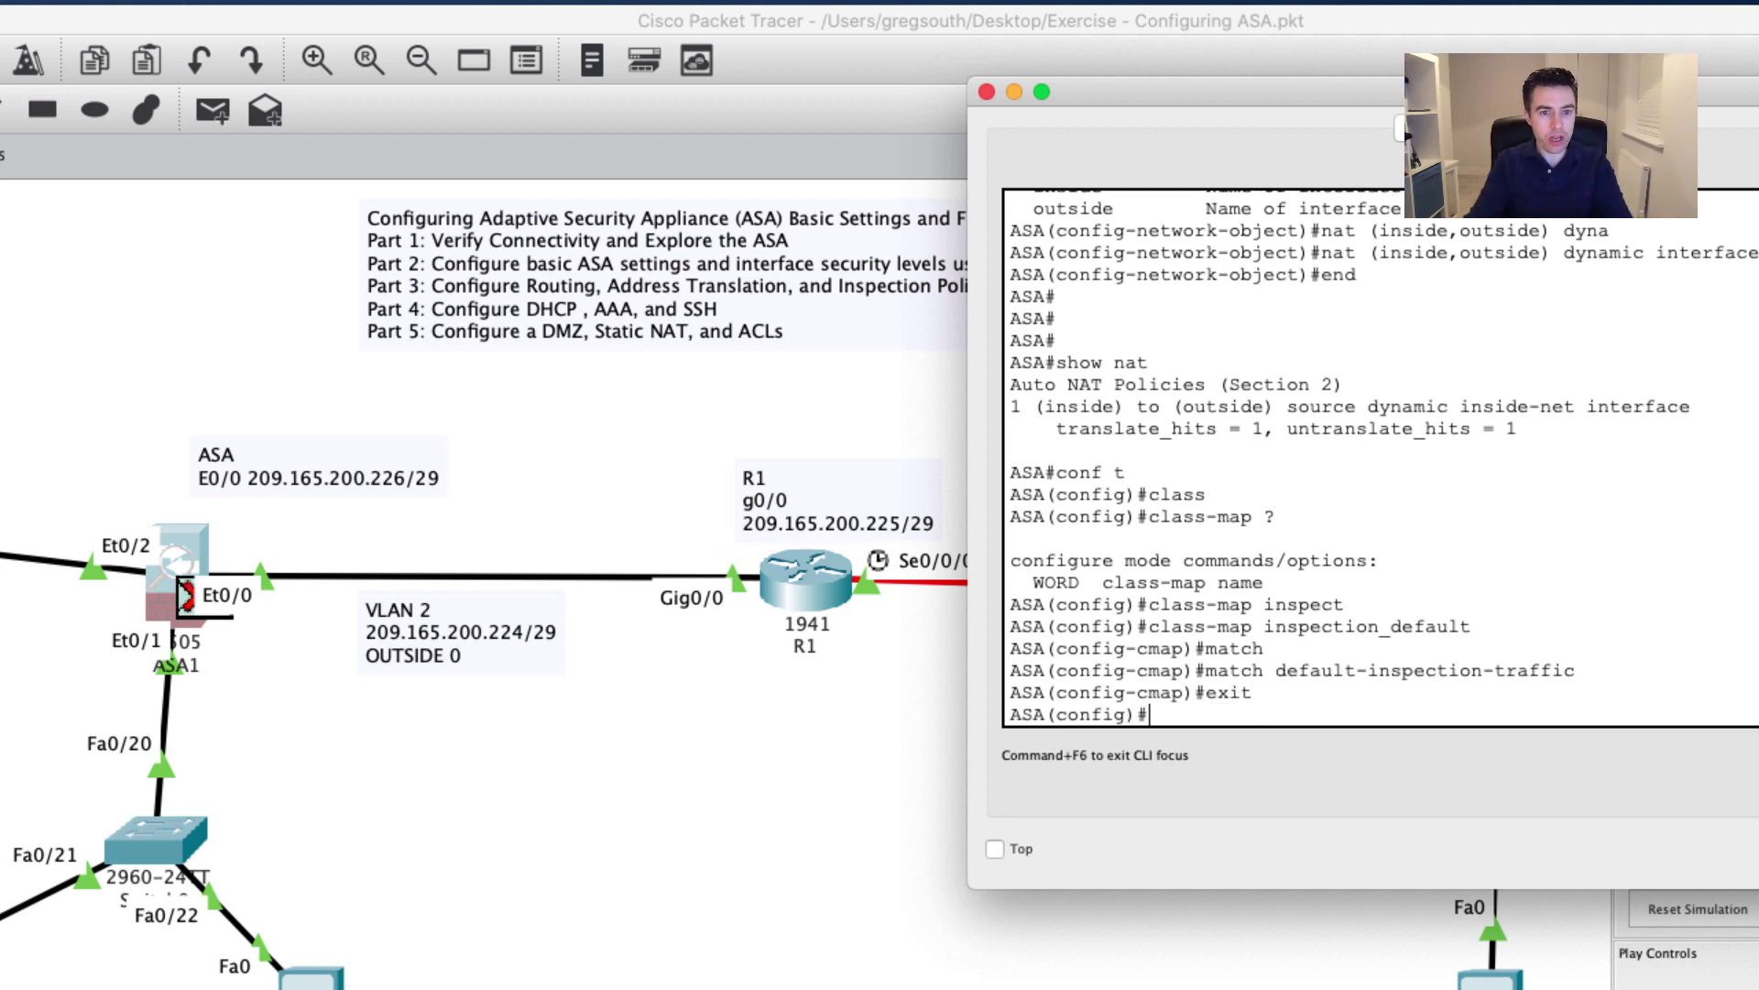
- Create the policy map global_policy and enter its configuration mode
type("polic")
key("Tab")
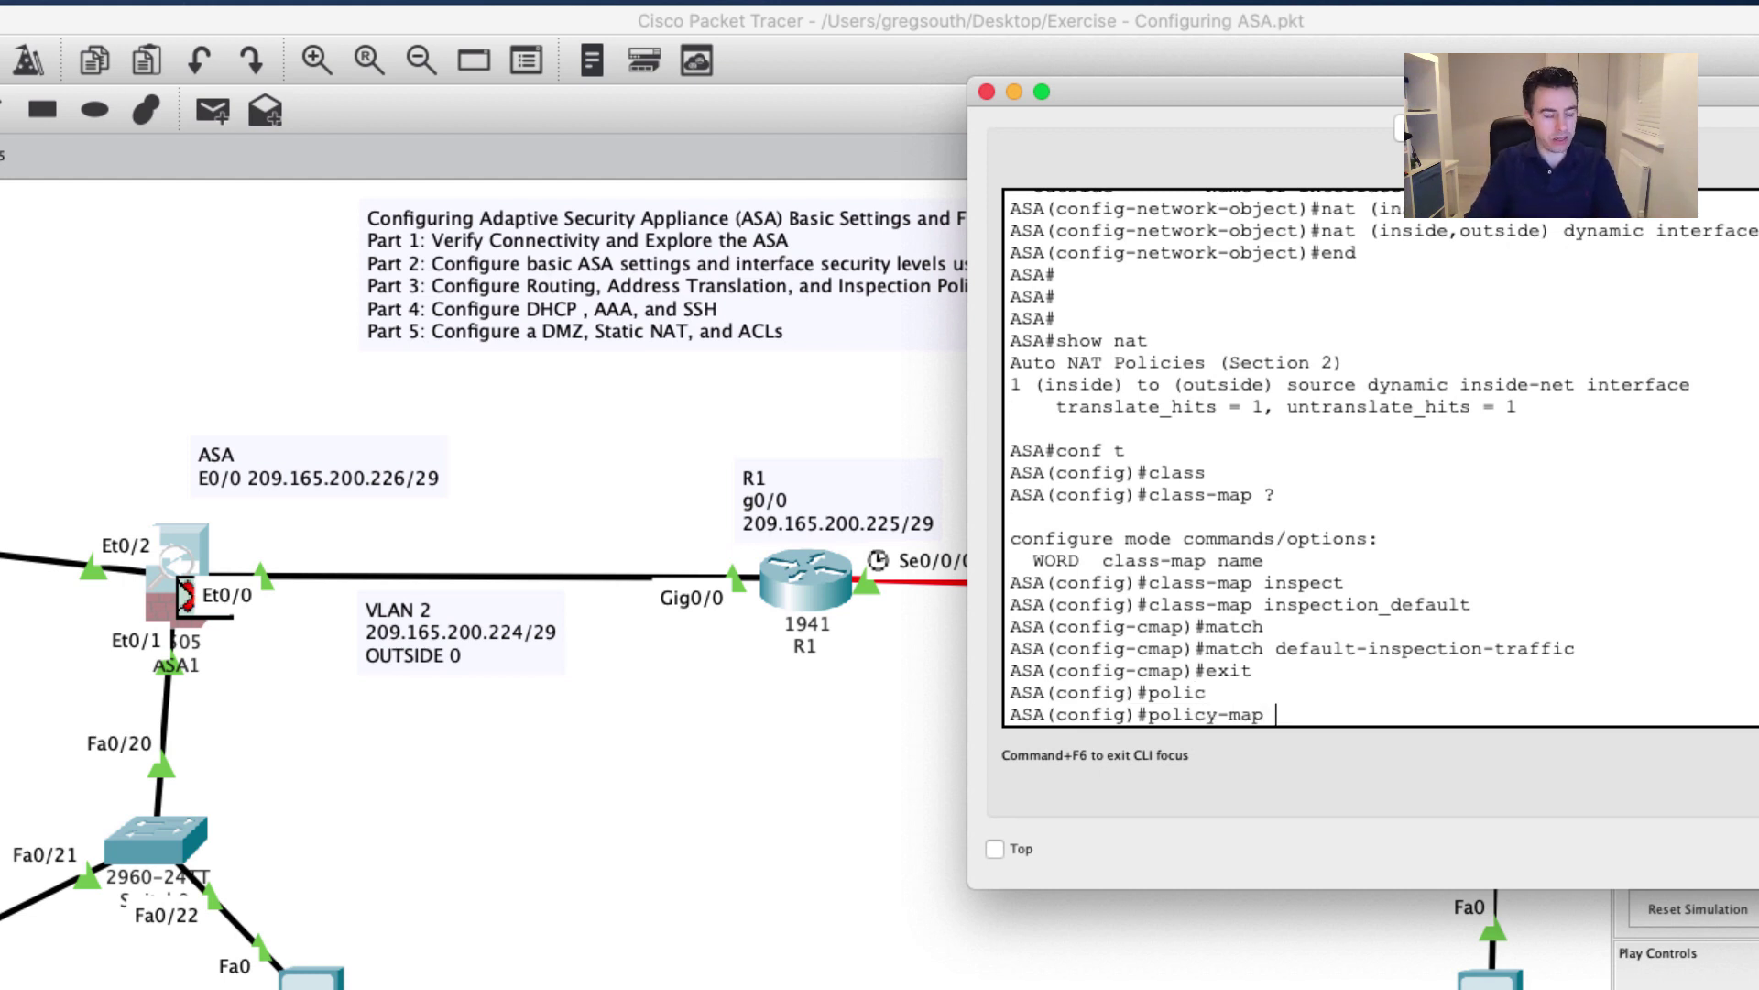
type("global")
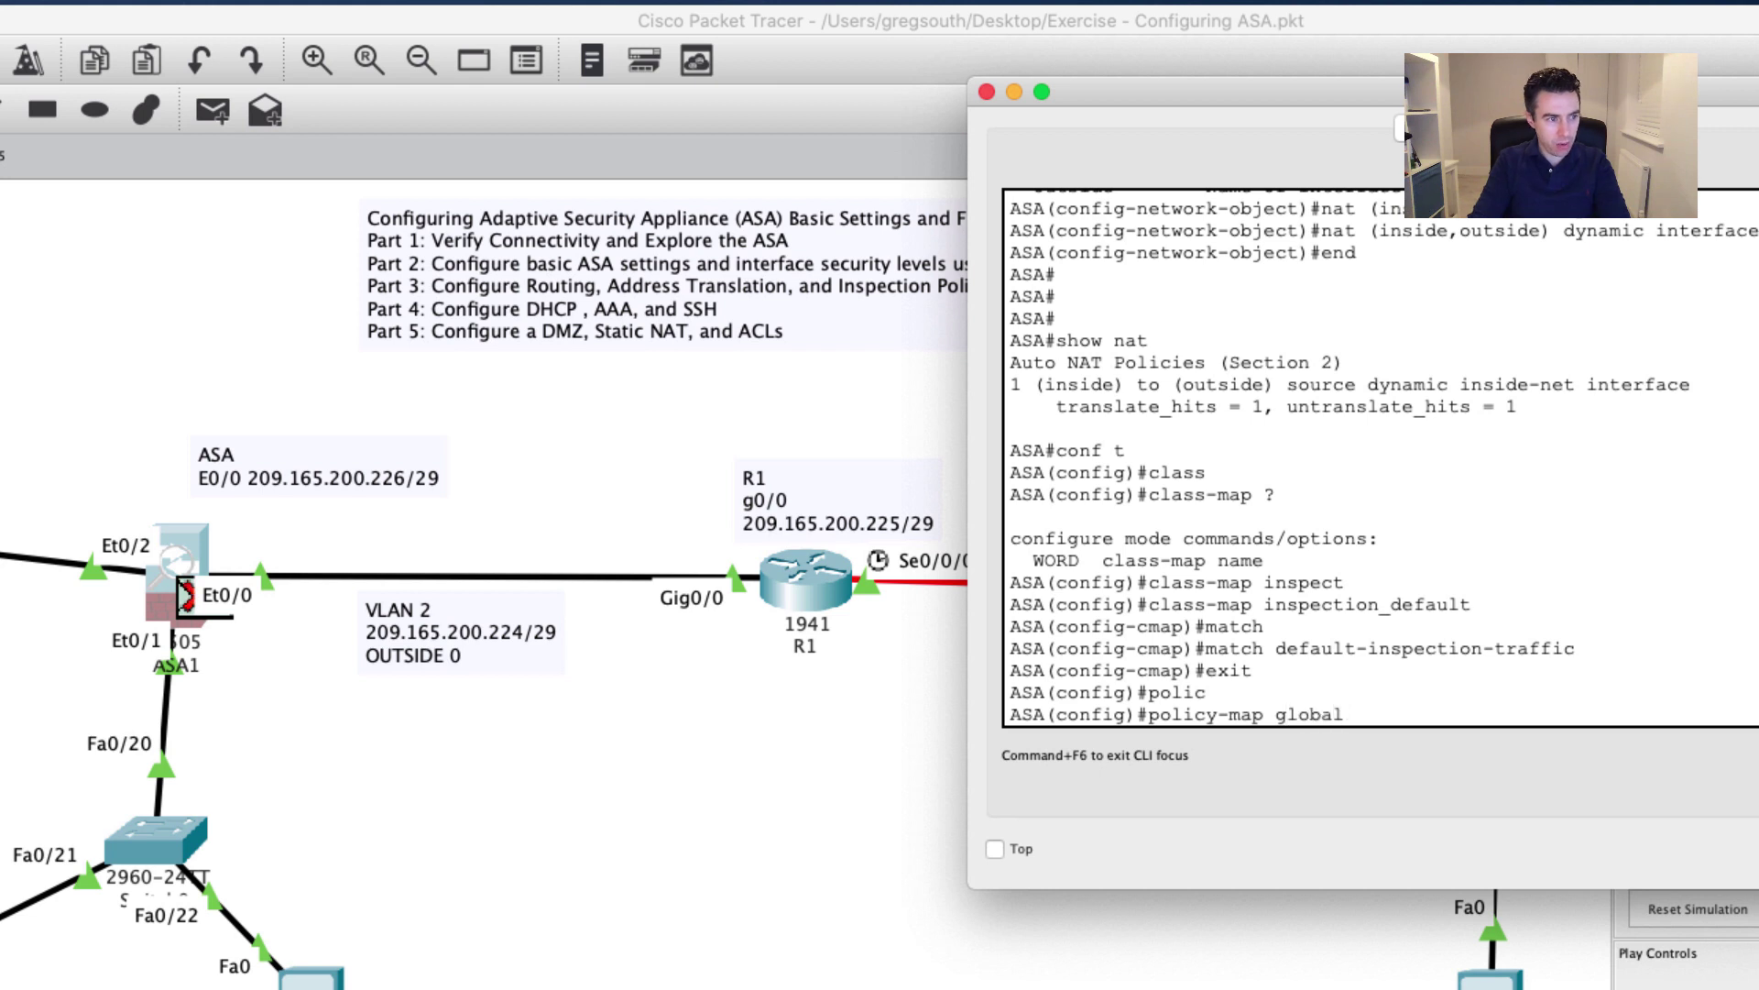
type("_")
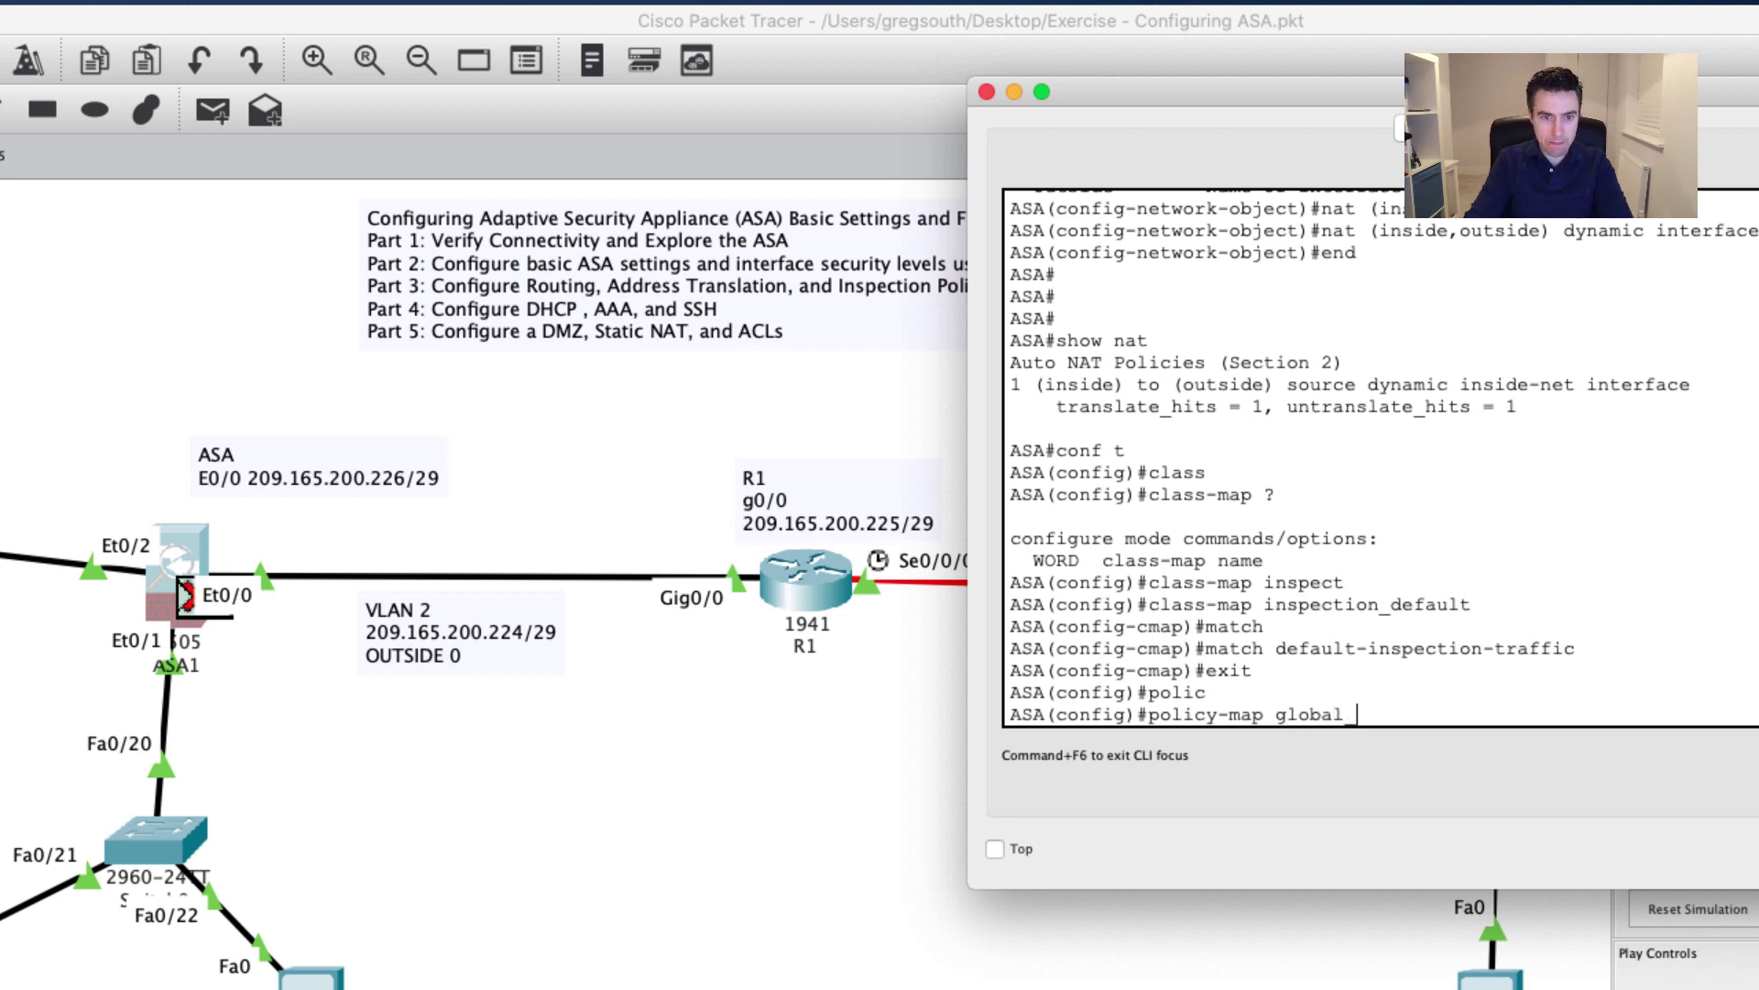
type("policy")
key("Return")
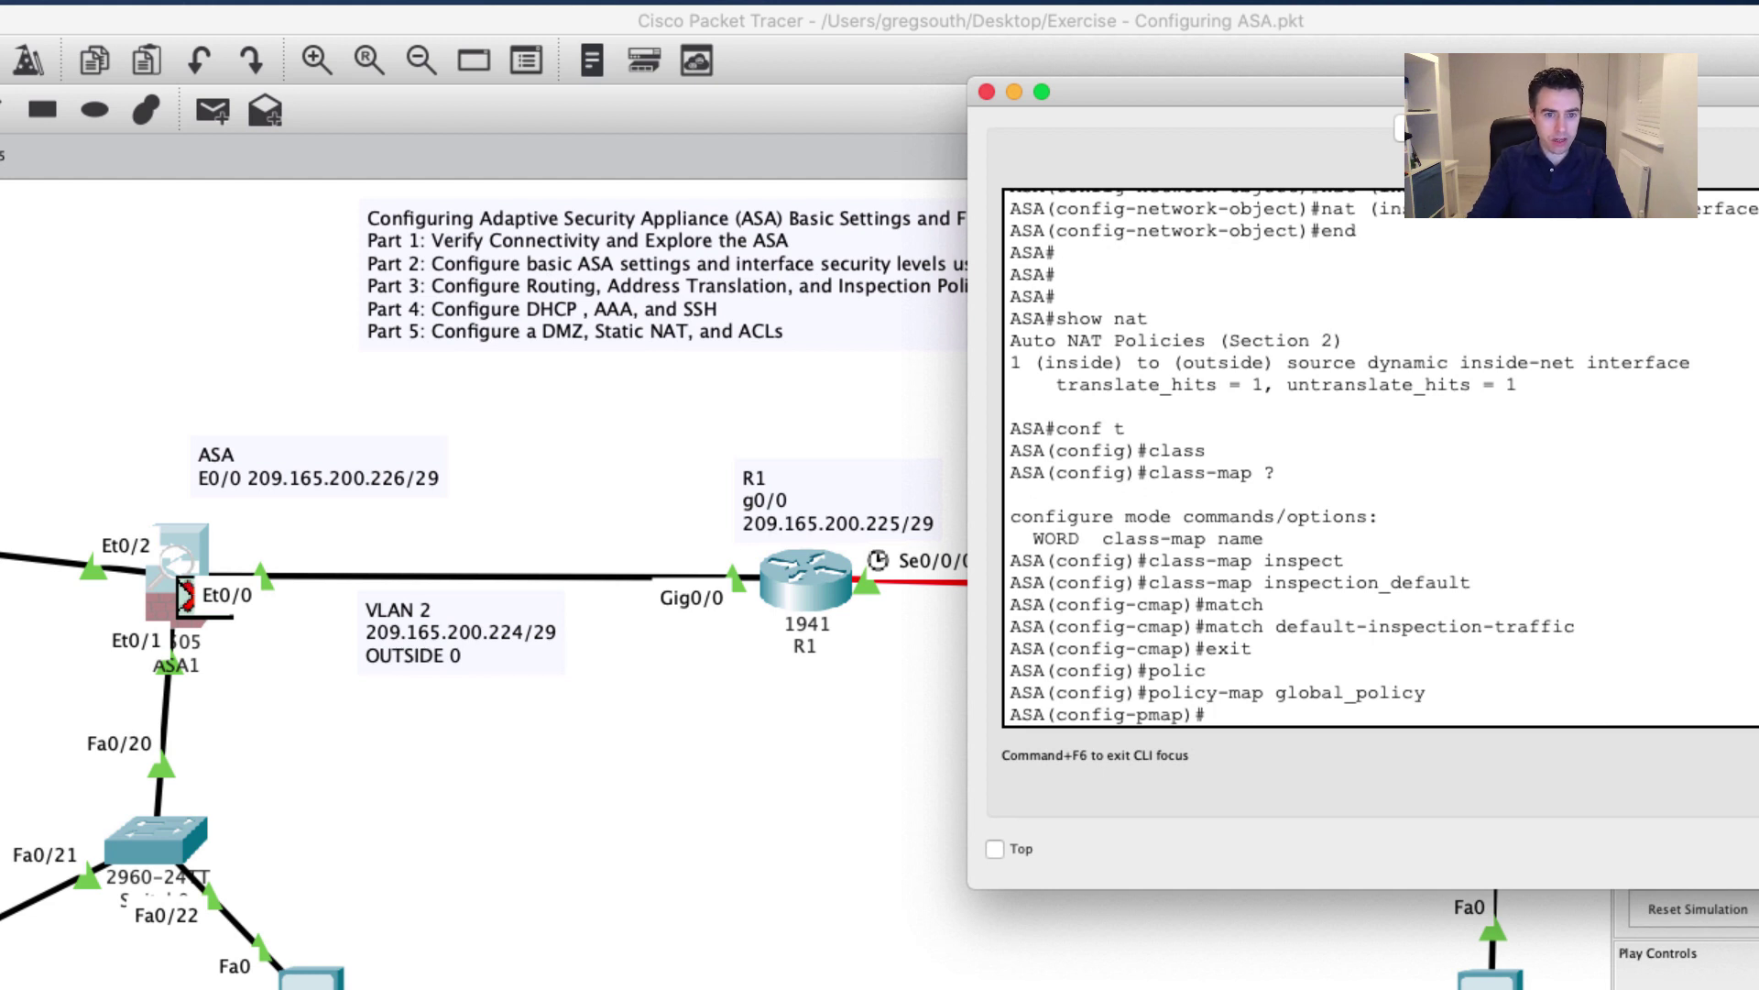
- Add the inspection_default class to the global_policy policy map and enter its class configuration mode
type("class")
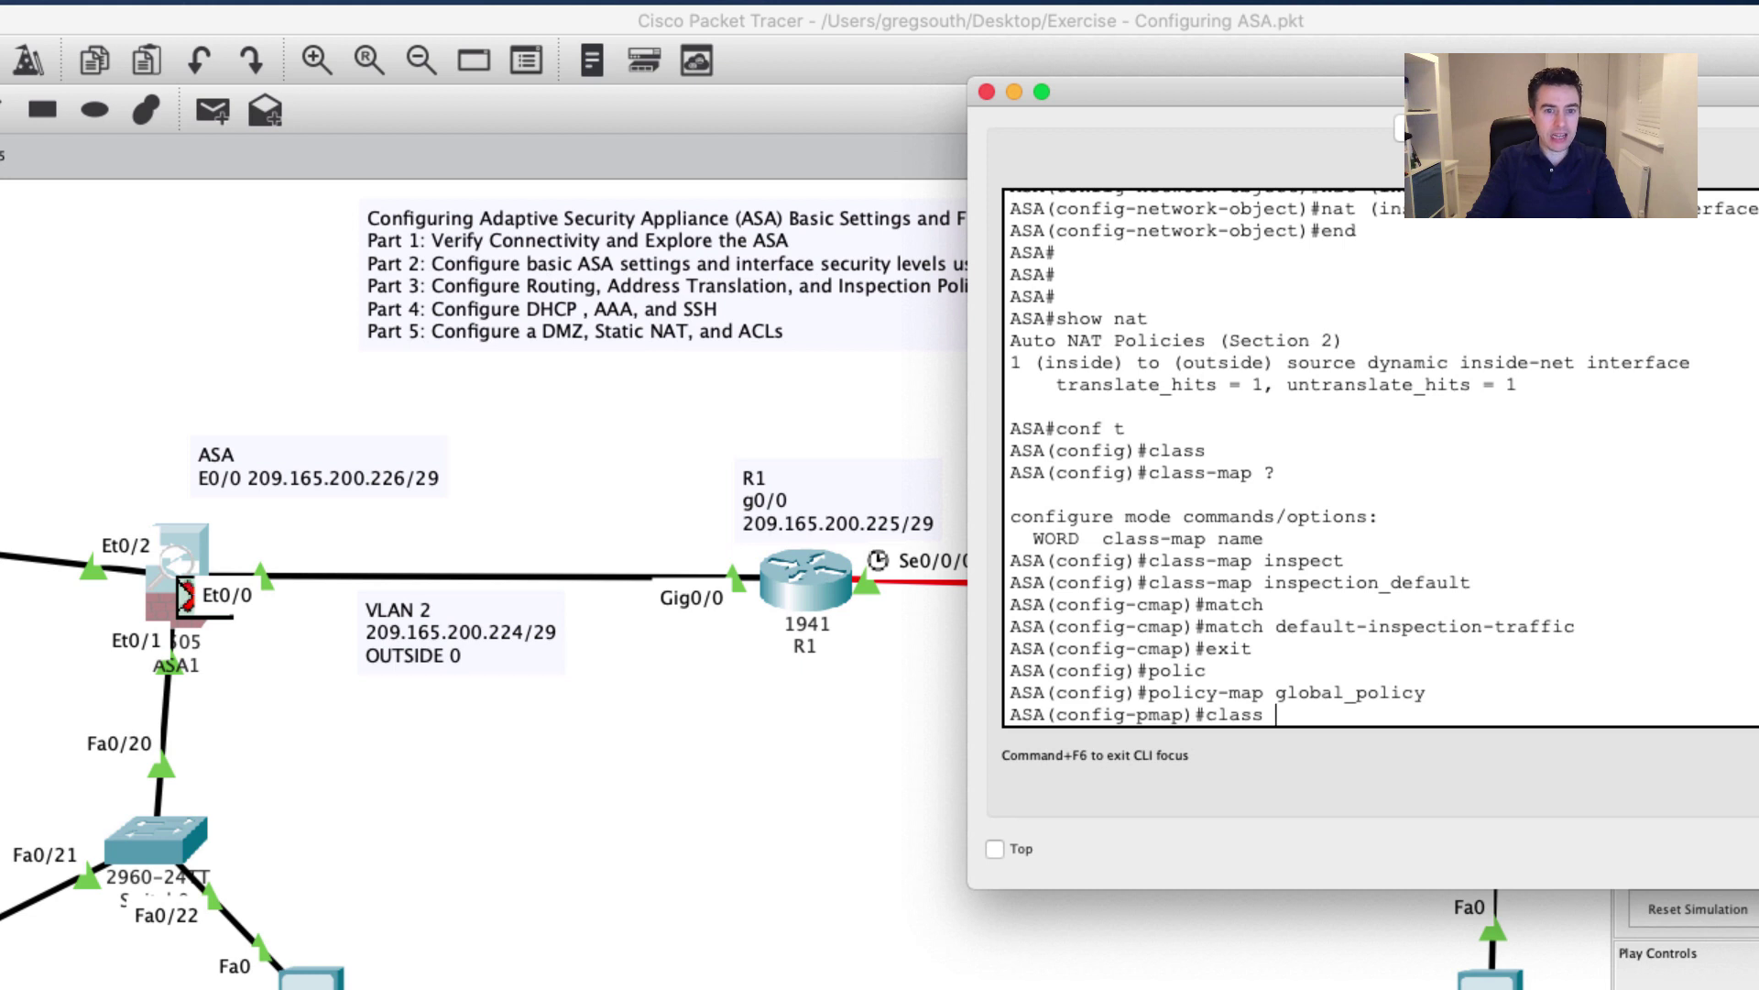
type(" i")
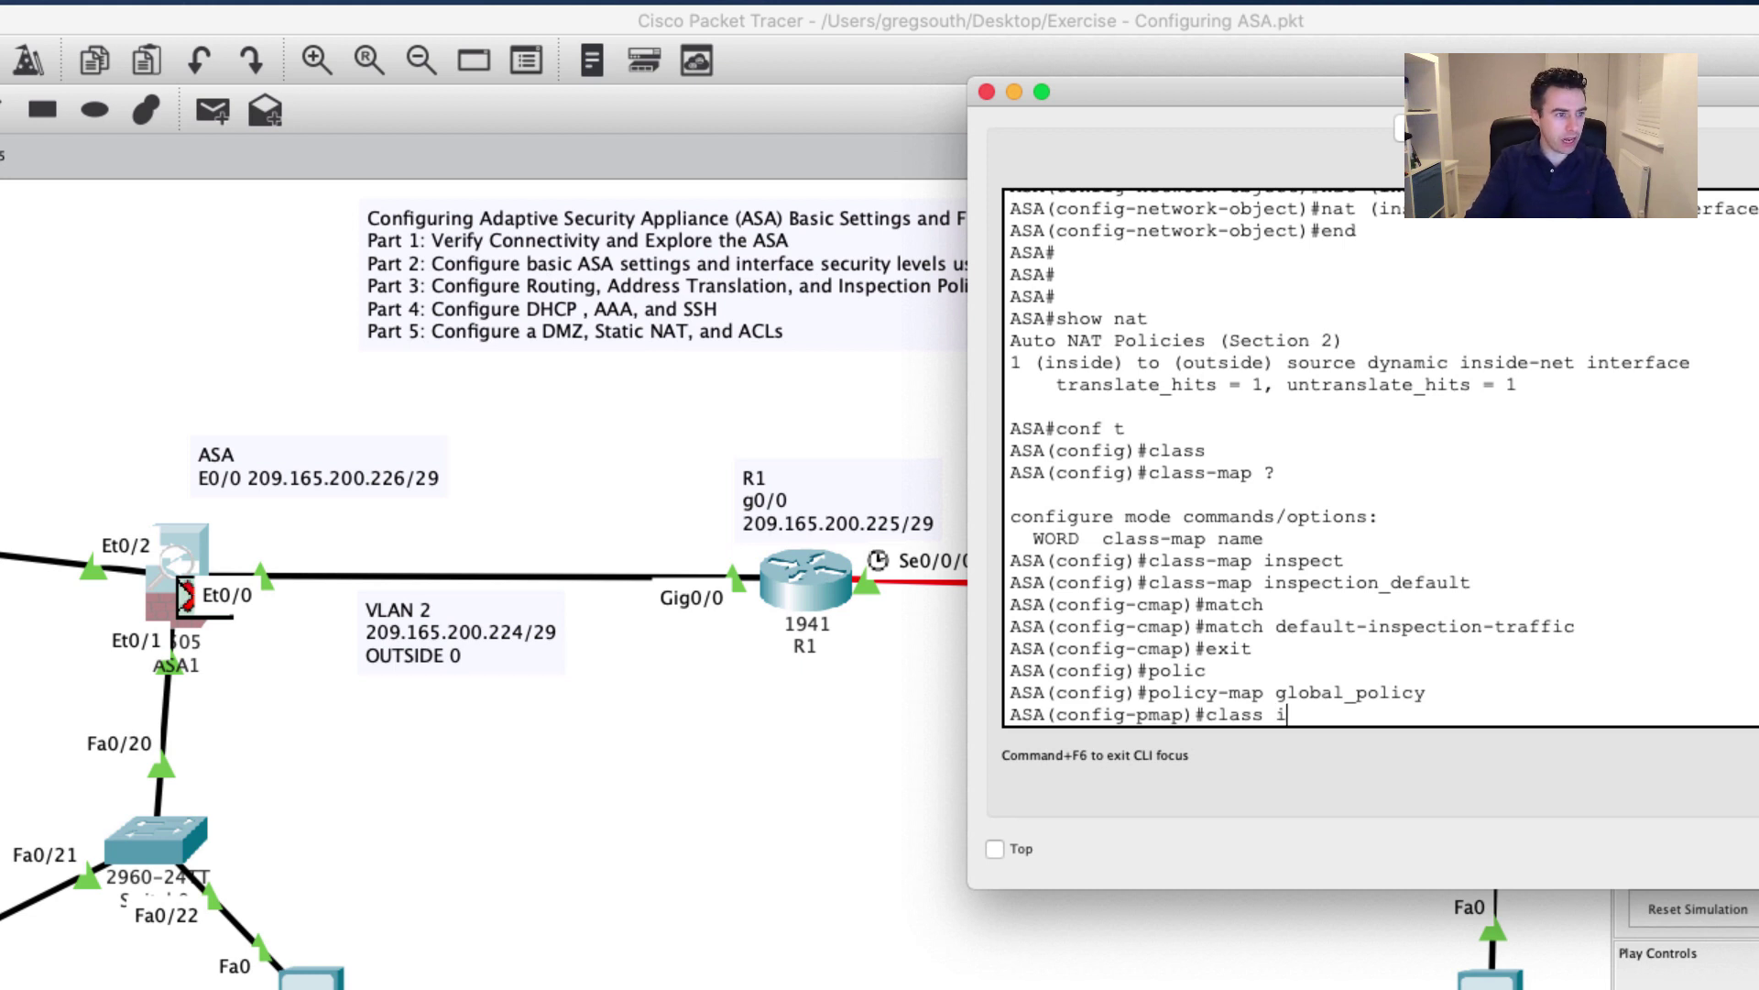
type("nspreci")
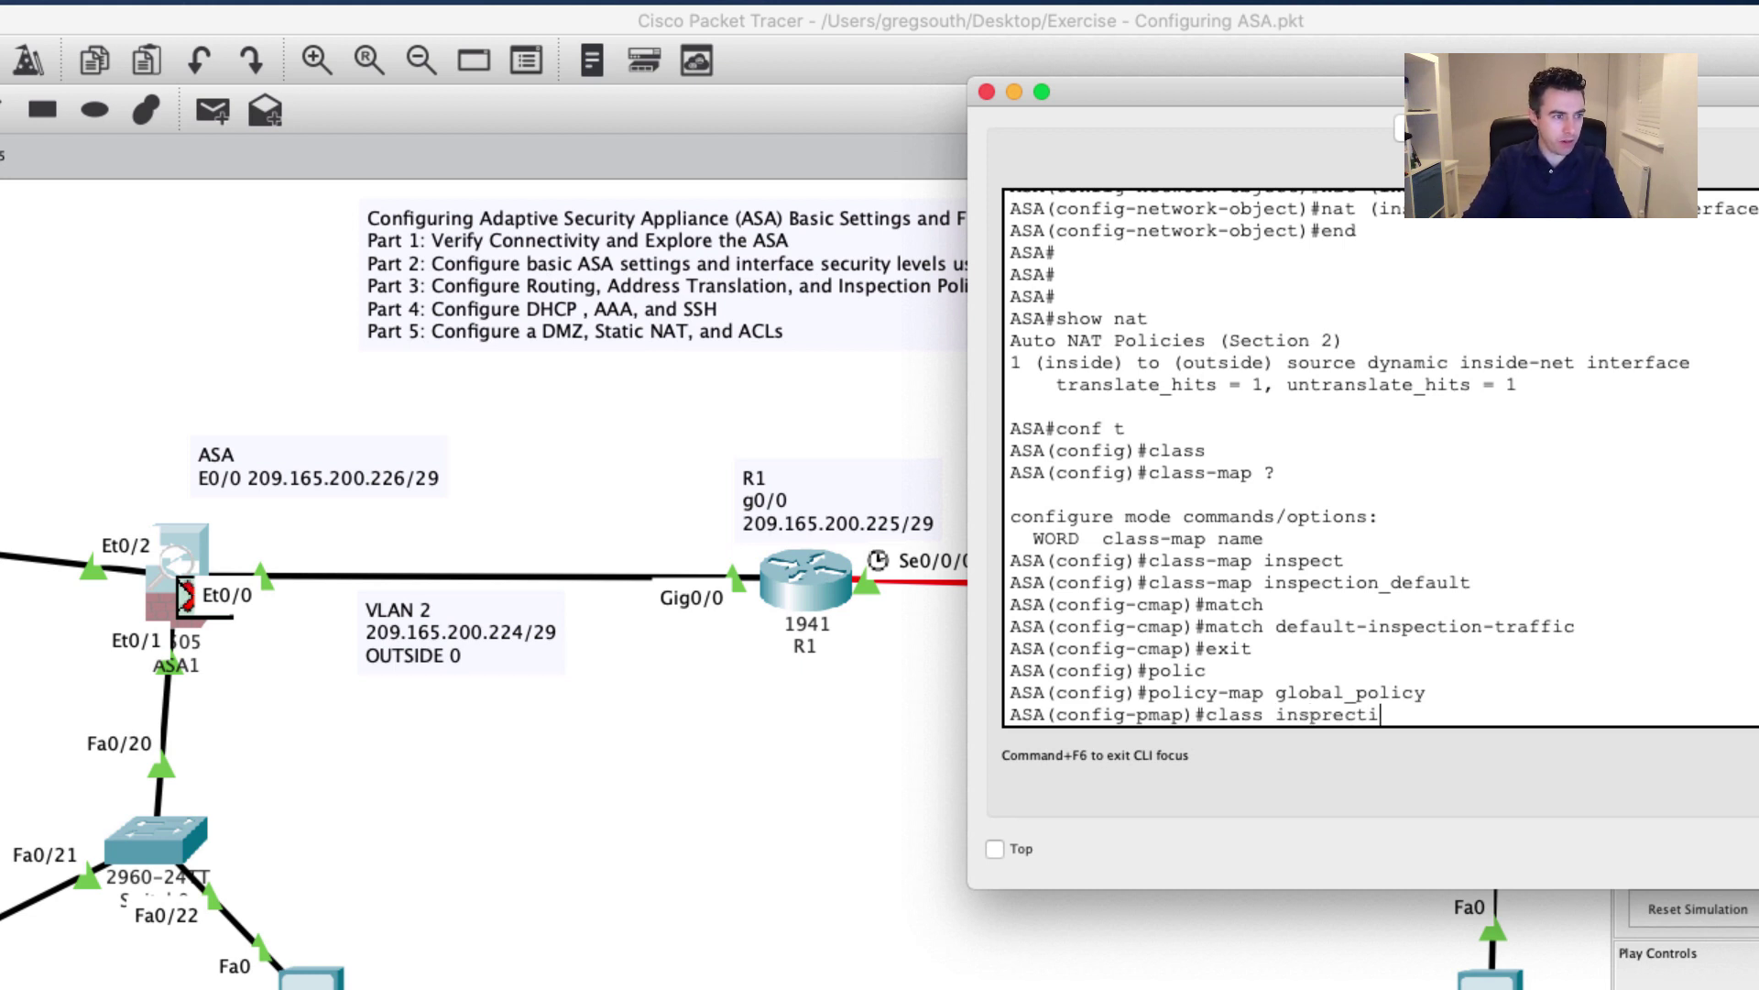
key("BackSpace")
key("BackSpace")
key("BackSpace")
key("BackSpace")
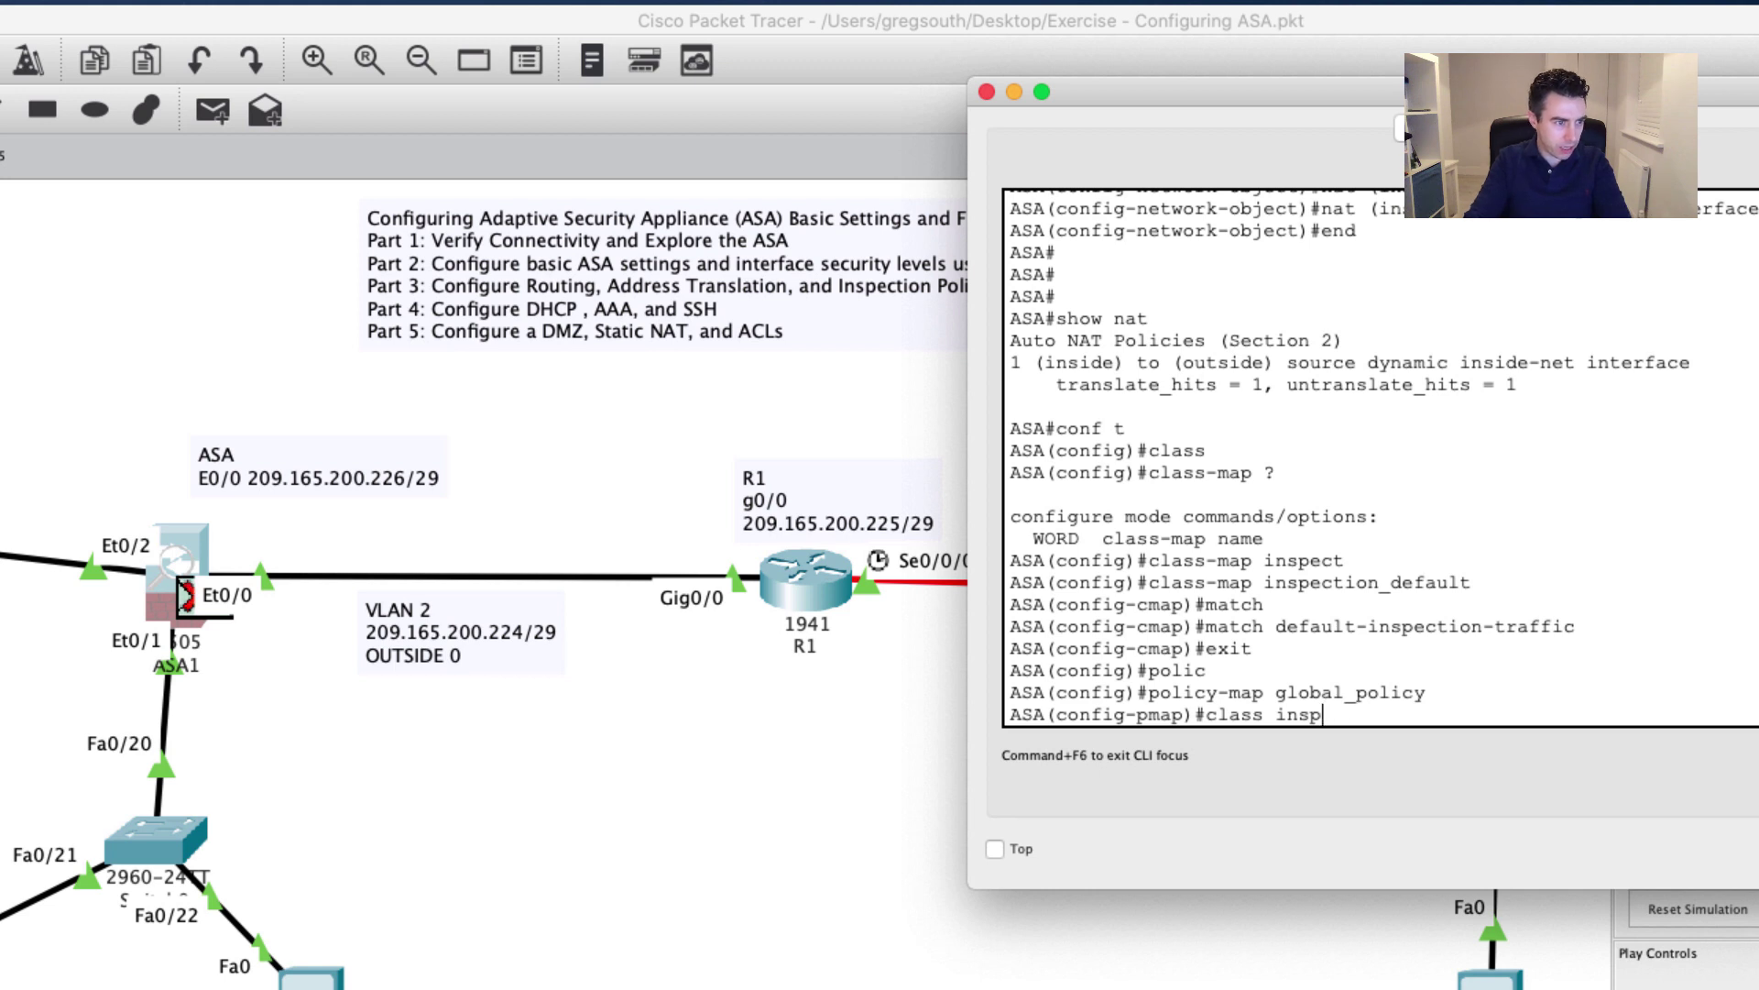
type("ection")
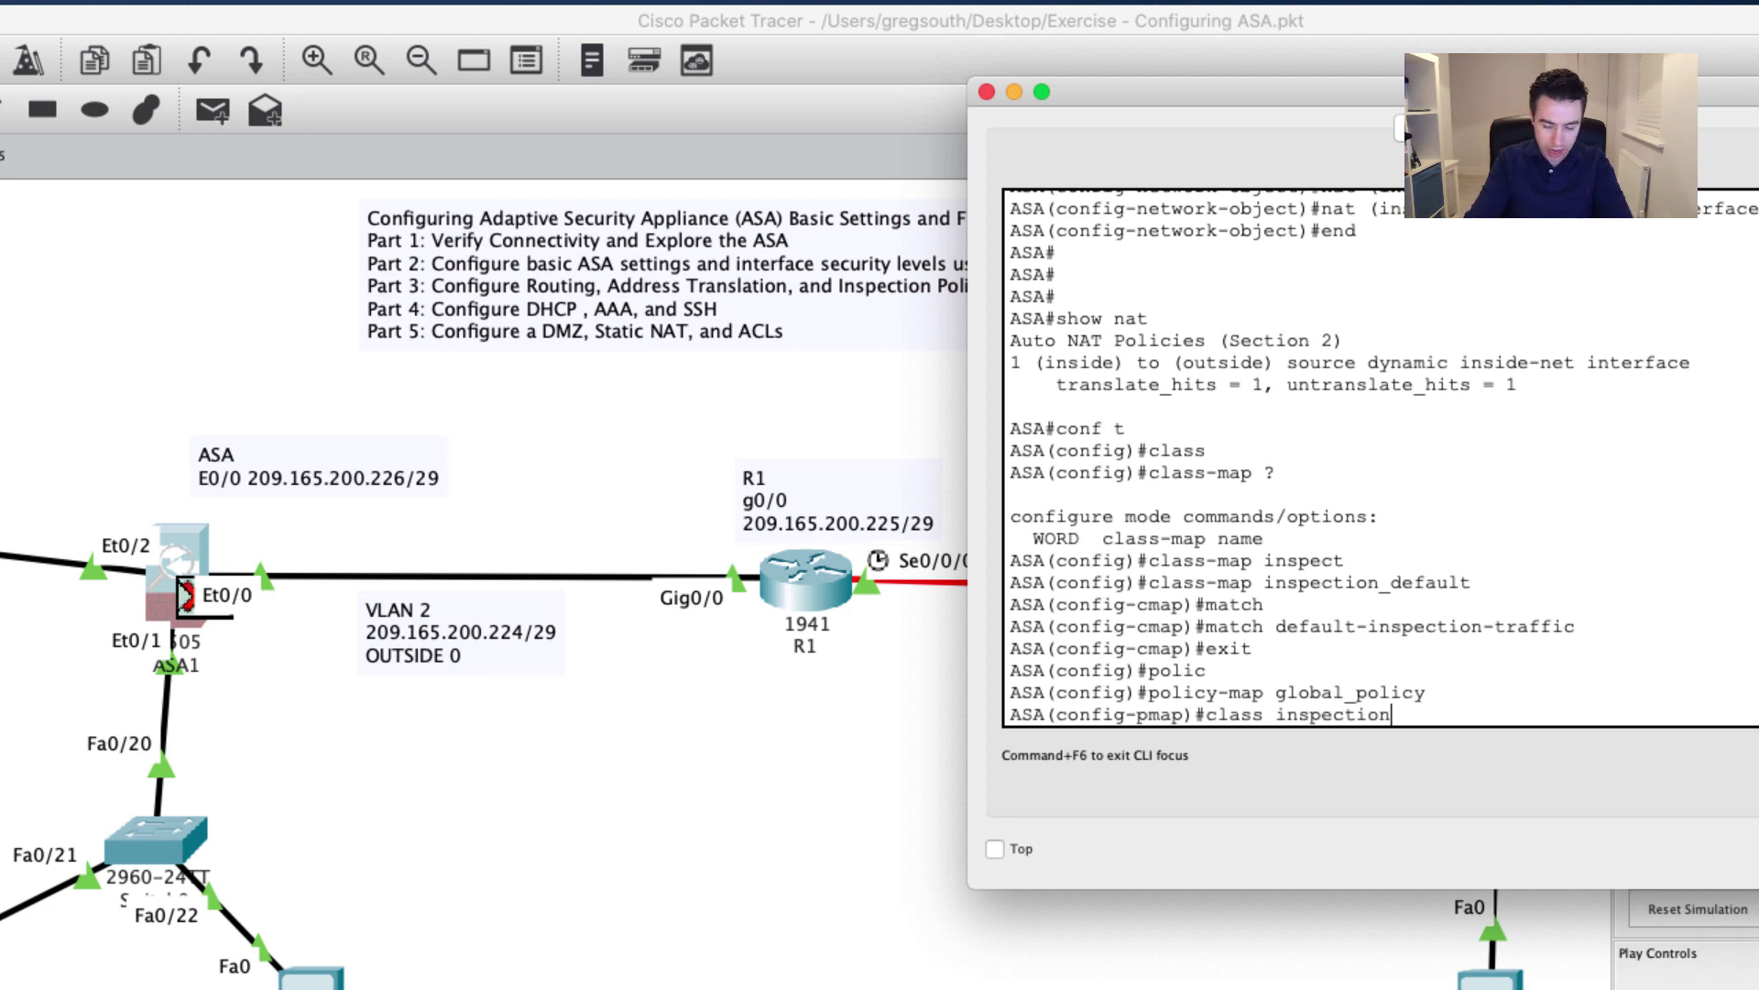
type("_default")
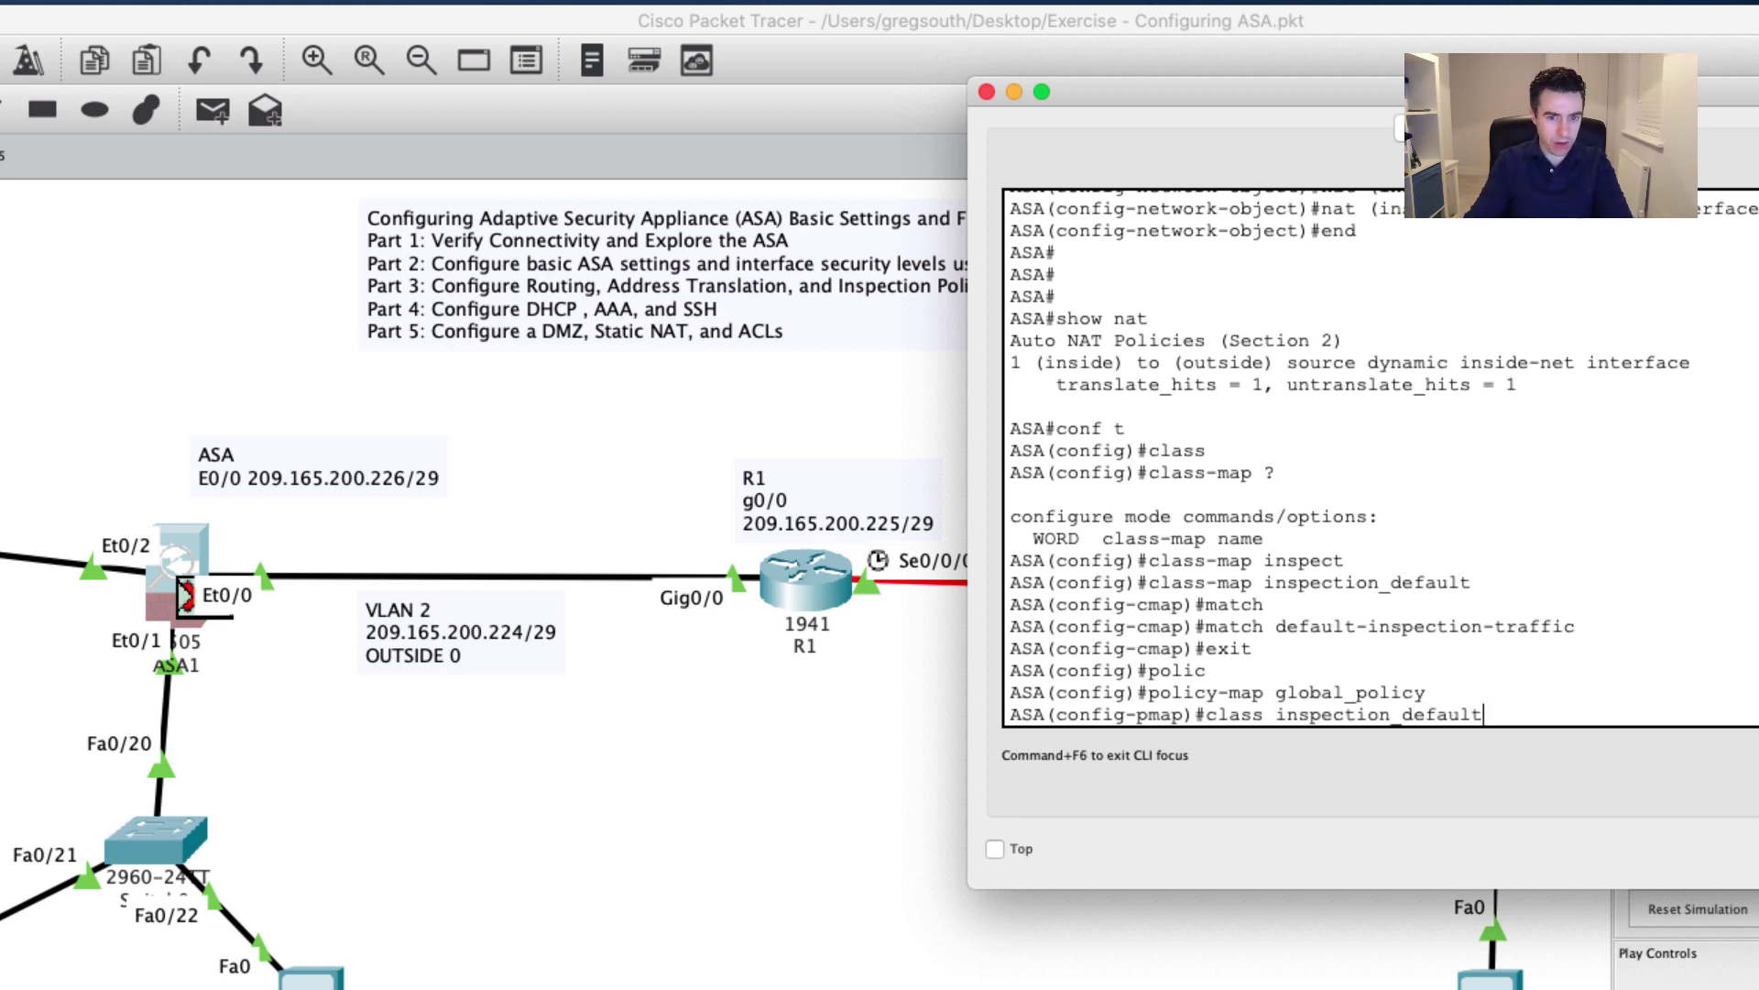
key("Return")
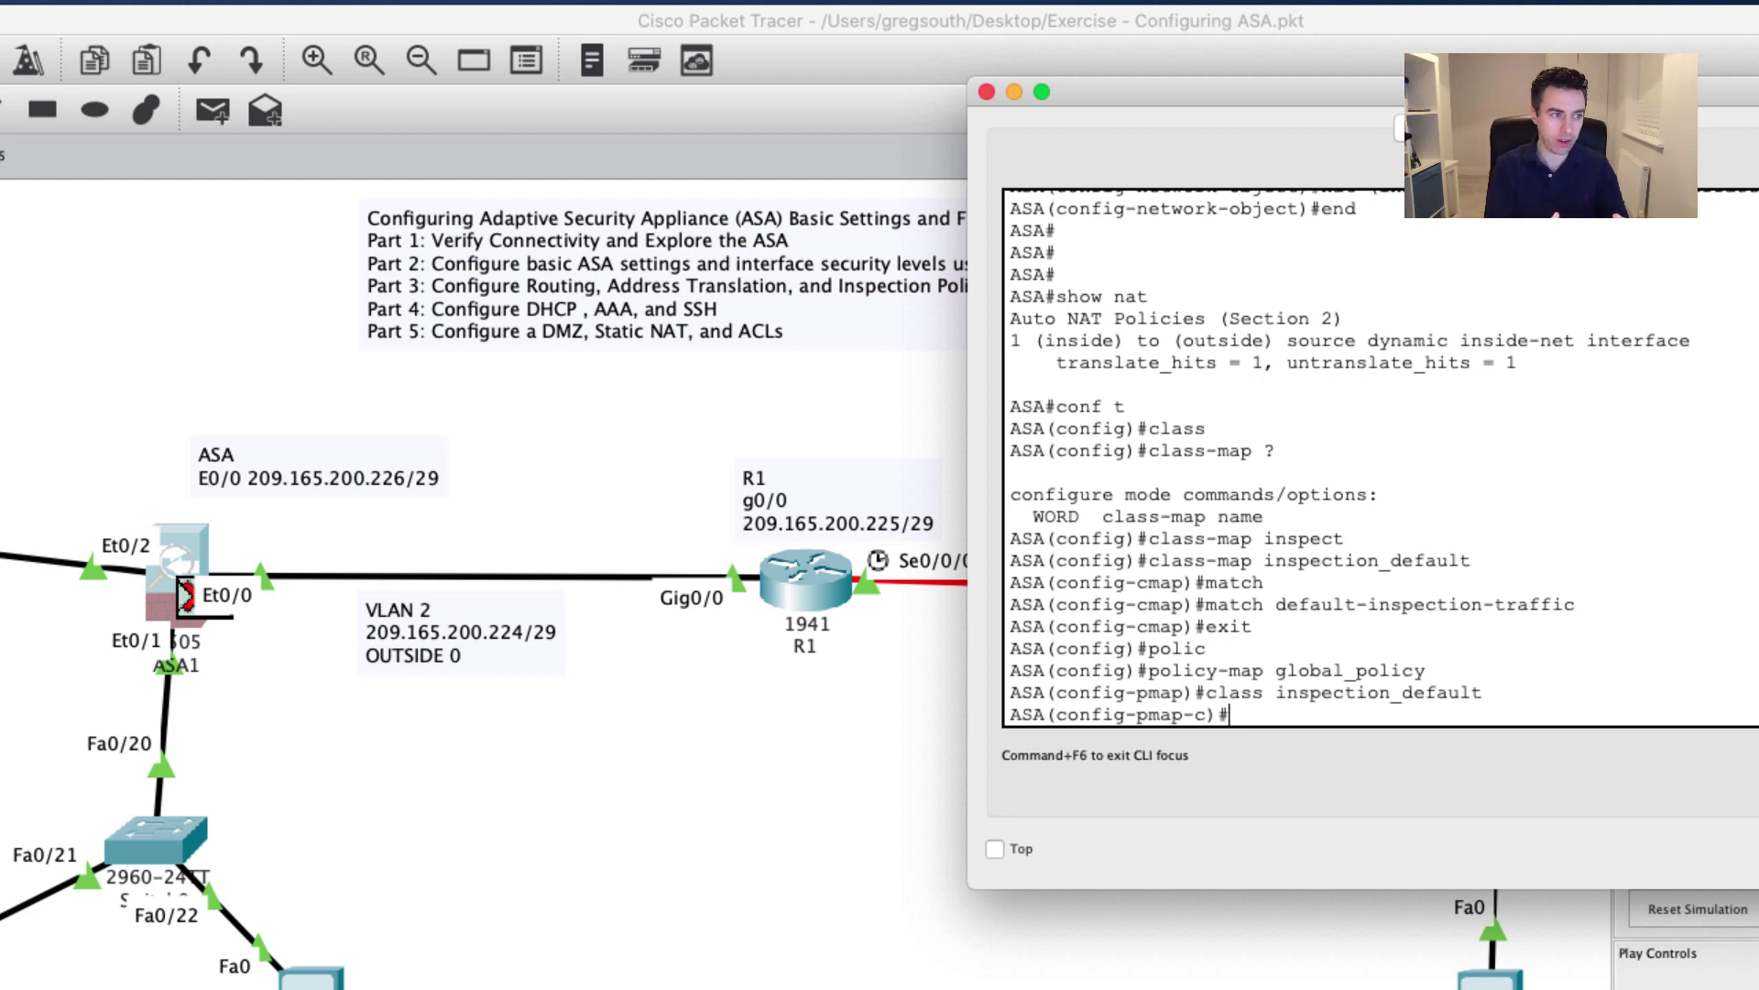
- Enable ICMP inspection for the inspection_default class and exit back to global configuration mode
type("i")
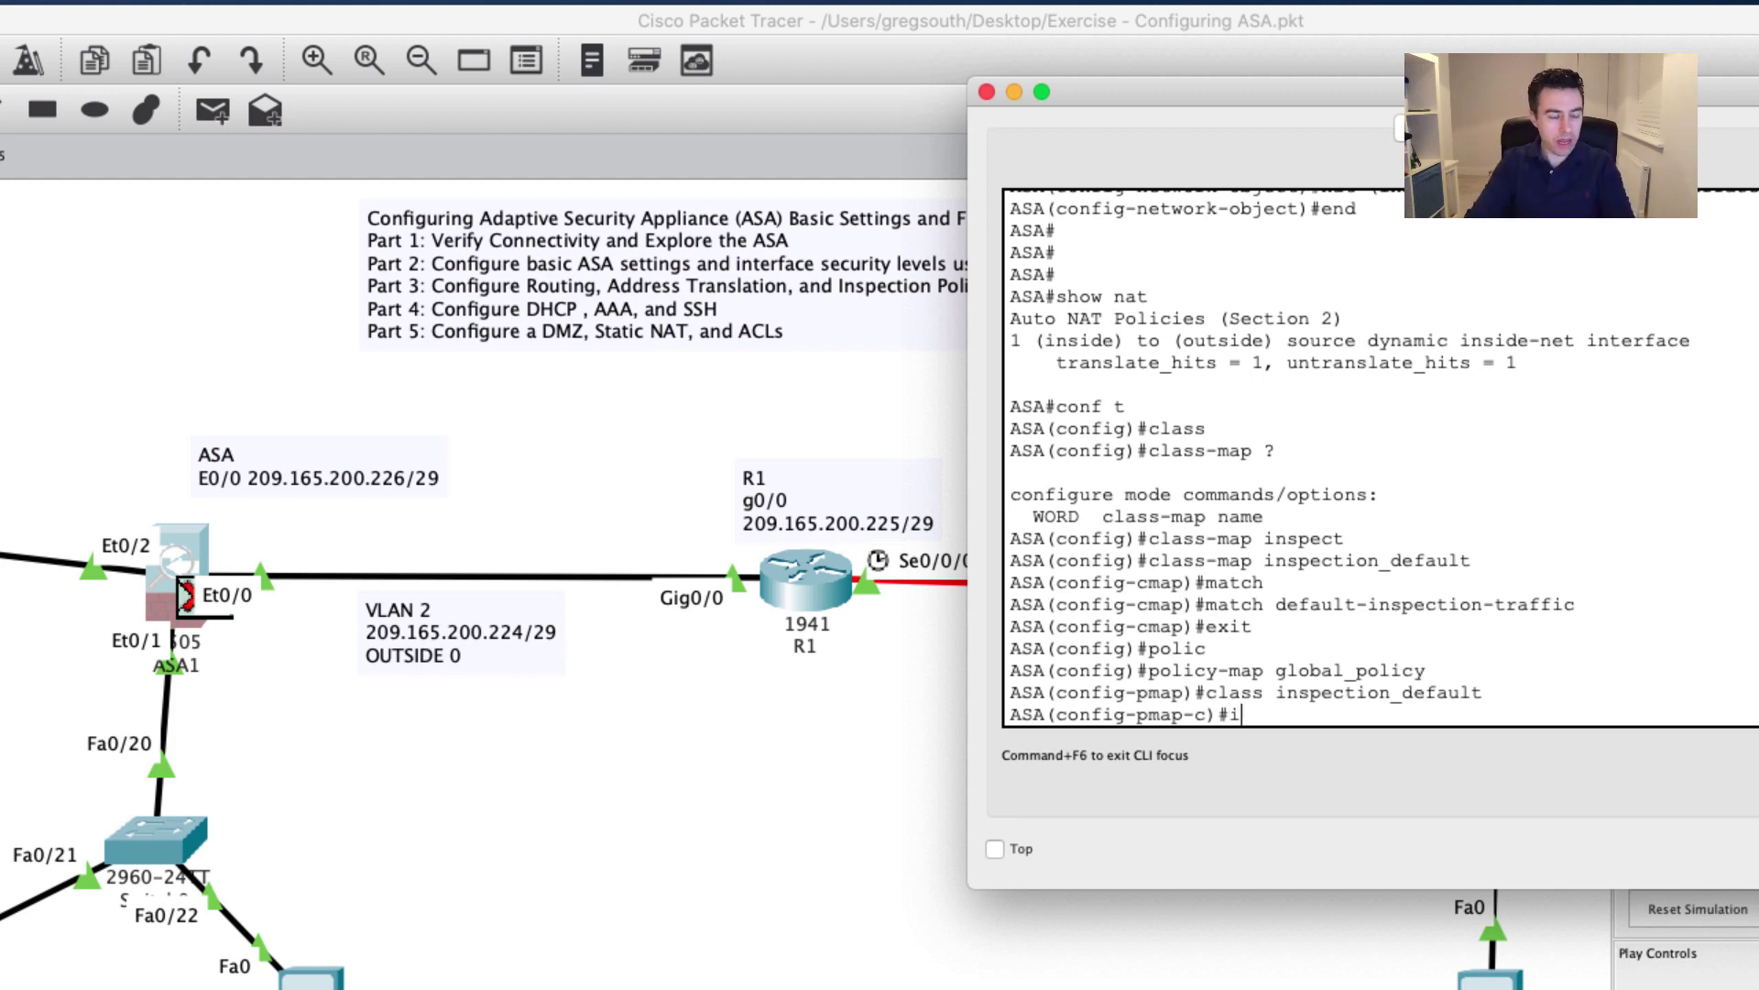
type("nspect icmp")
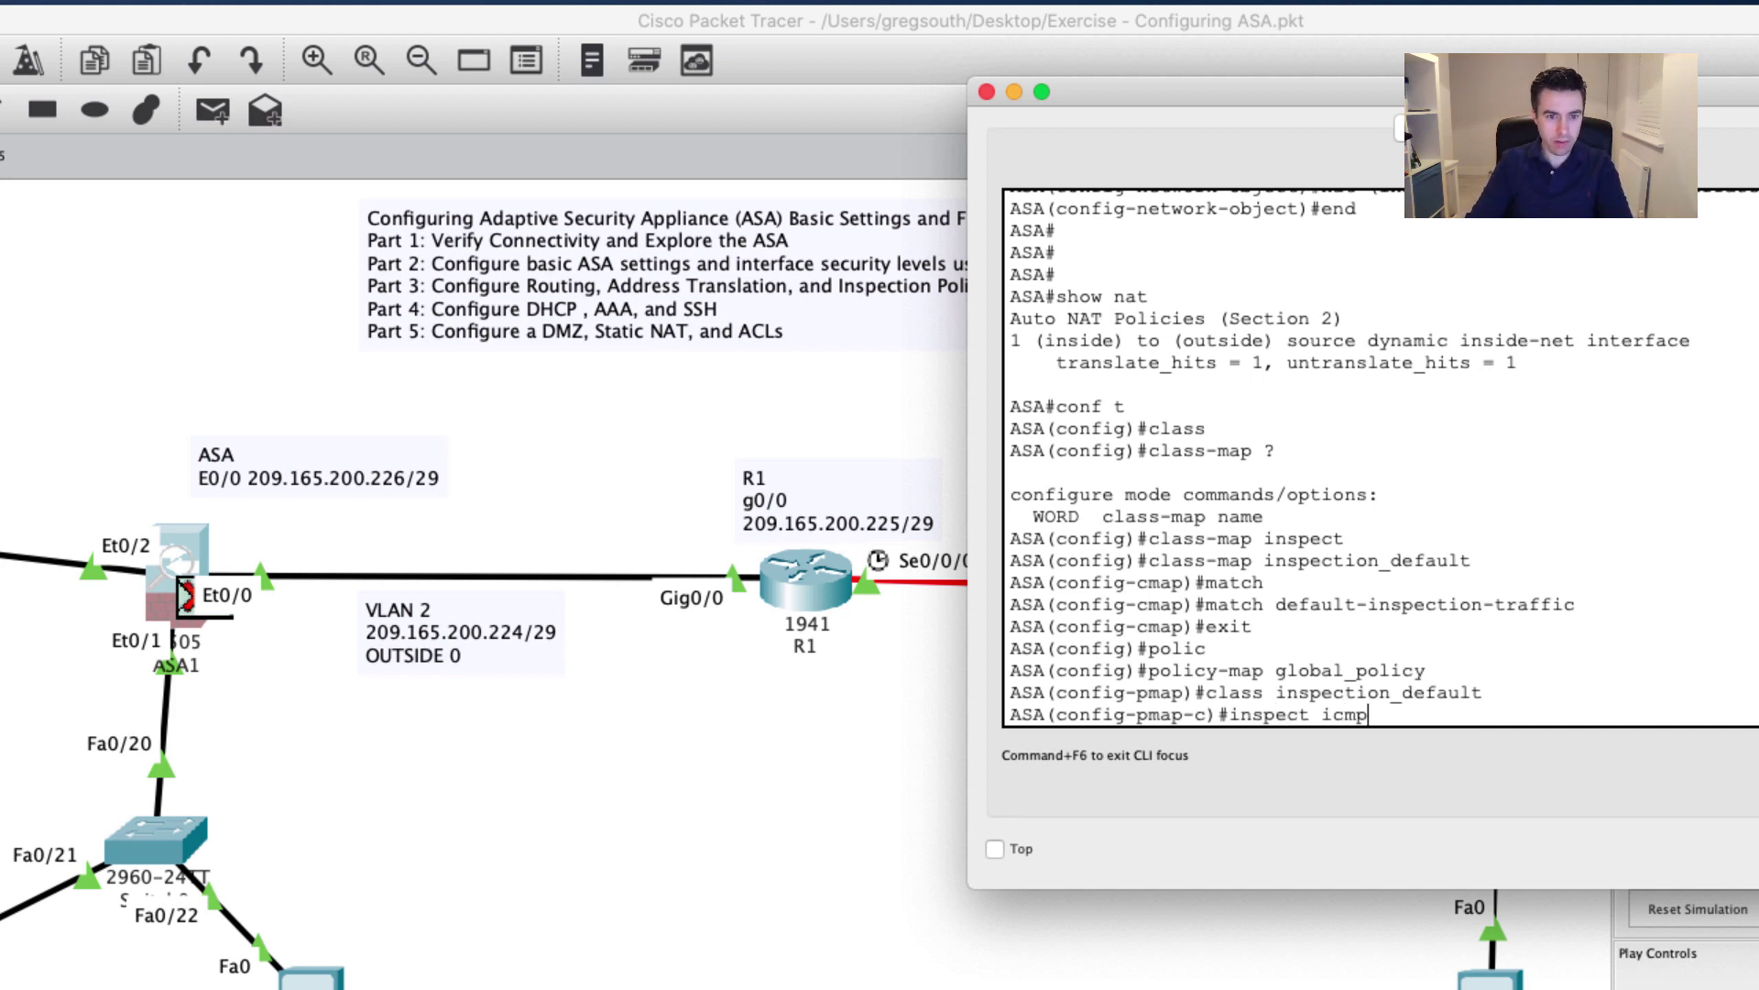
key("Return")
type("exit")
key("Return")
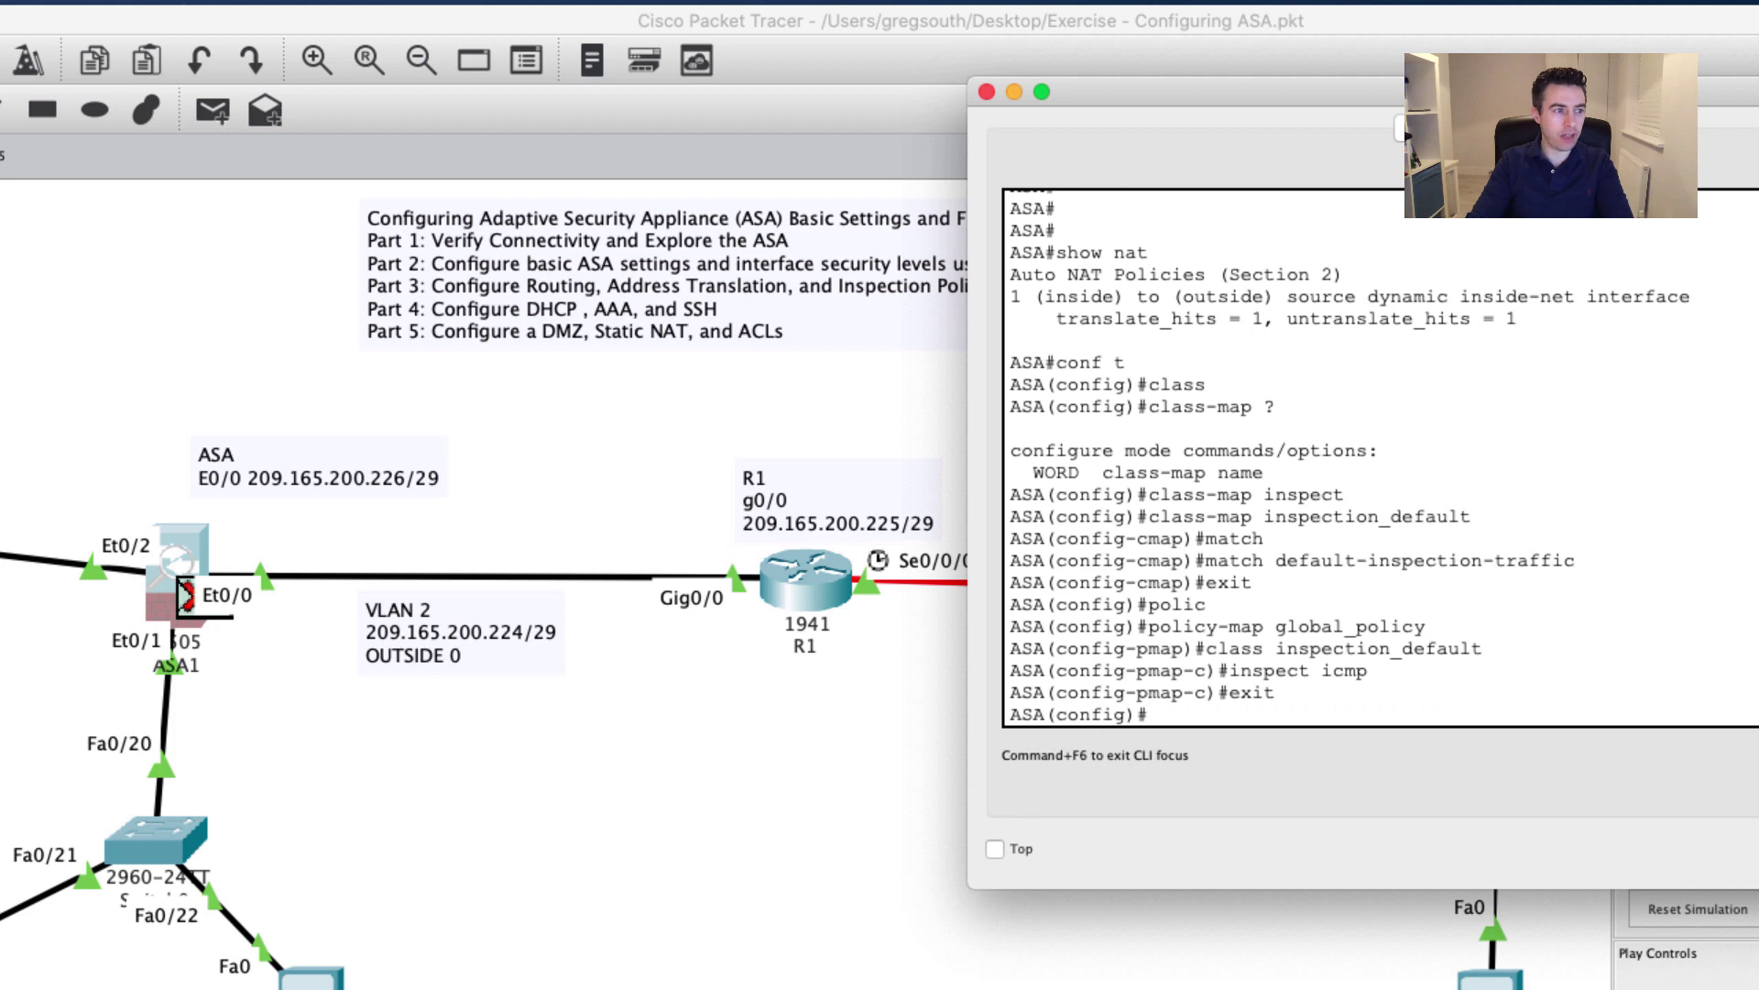
key("Return")
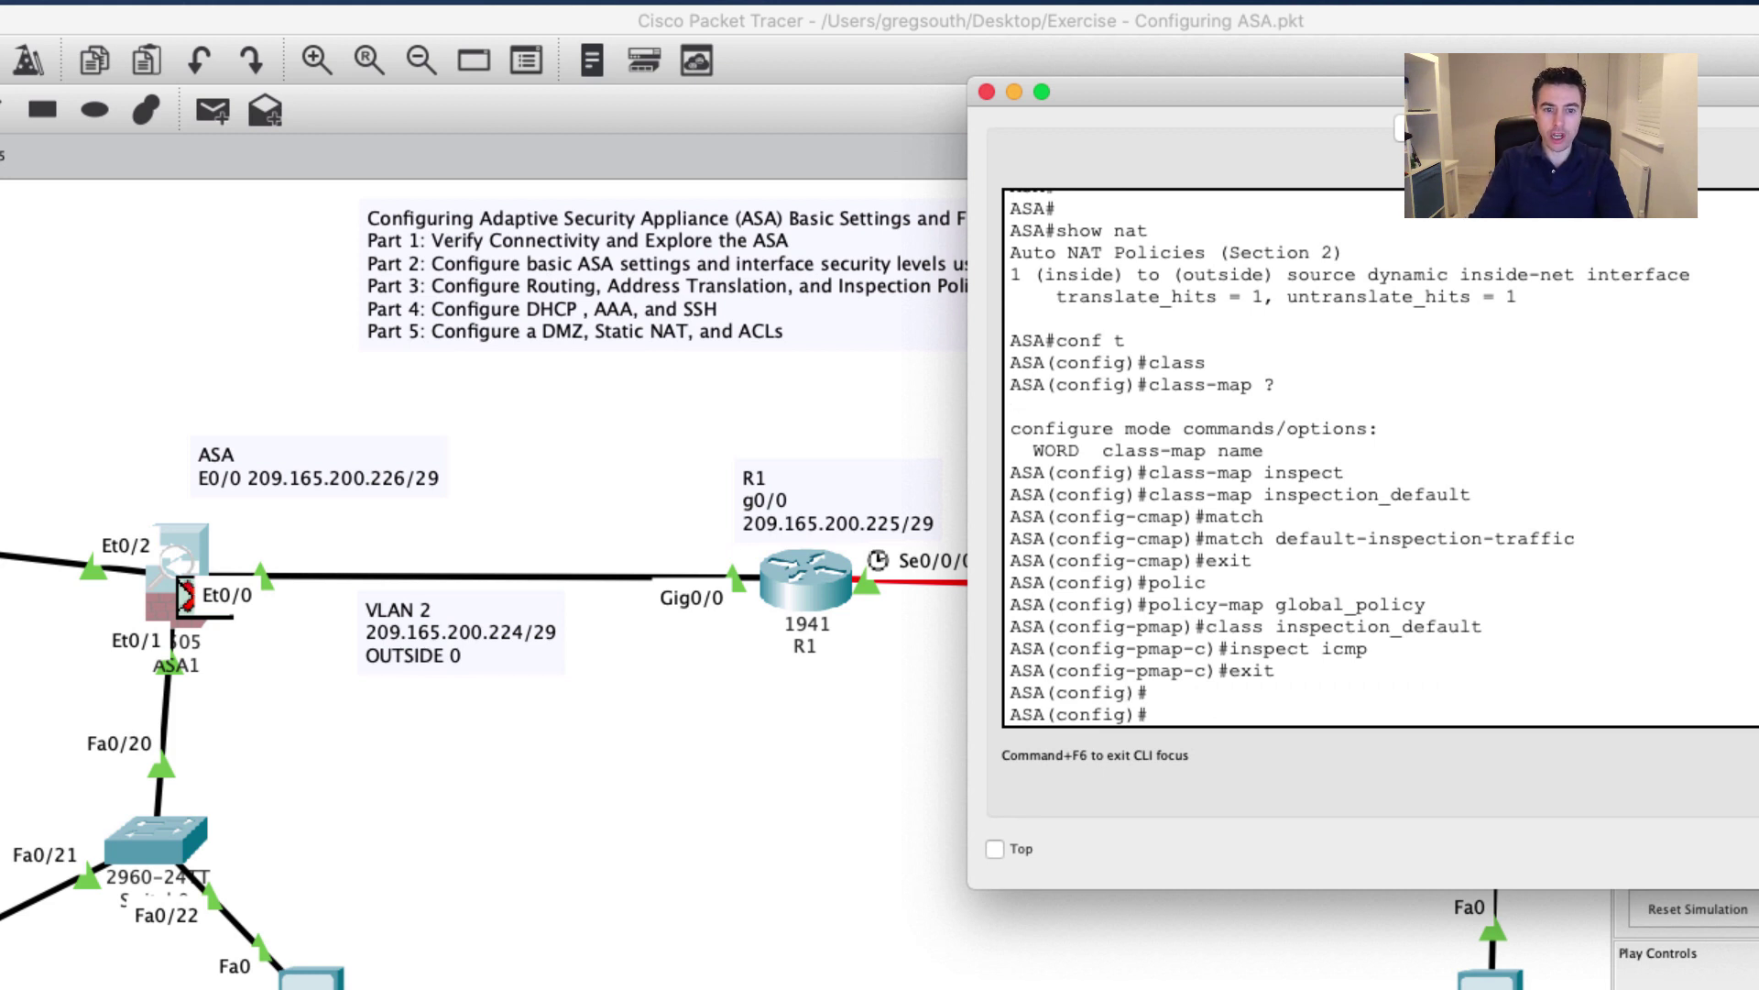
- Apply the global_policy policy map globally on the ASA with the service-policy command
type("service")
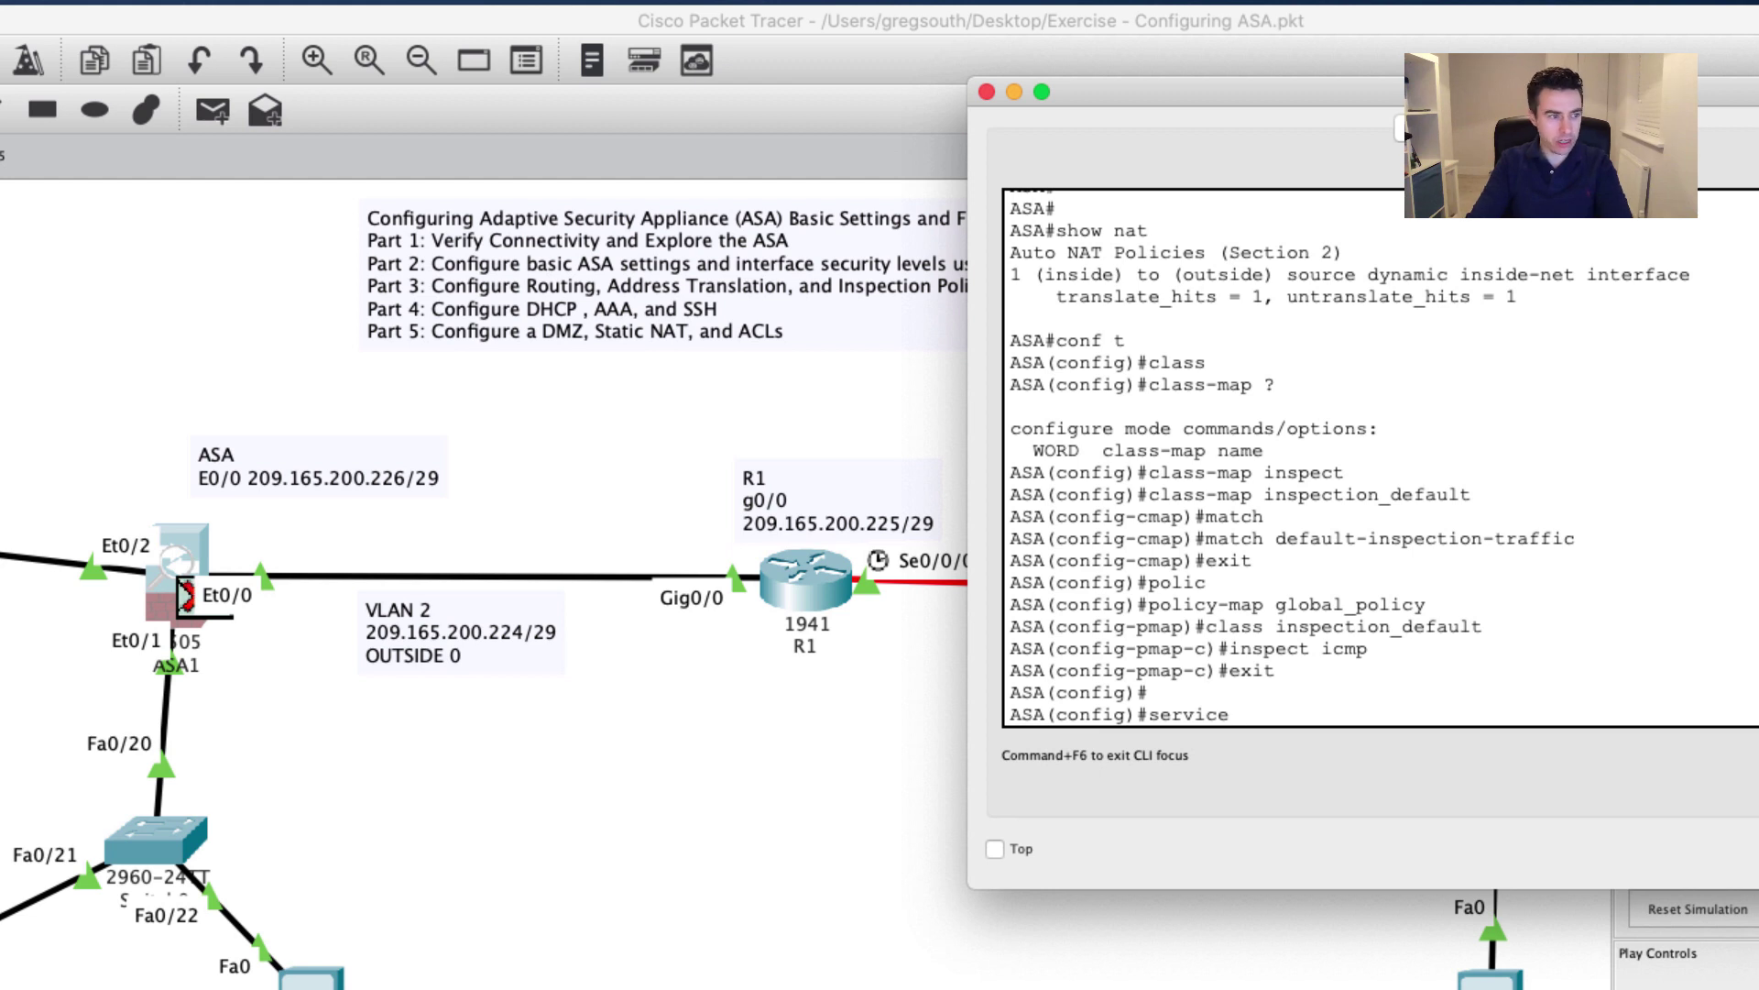
type("-policy")
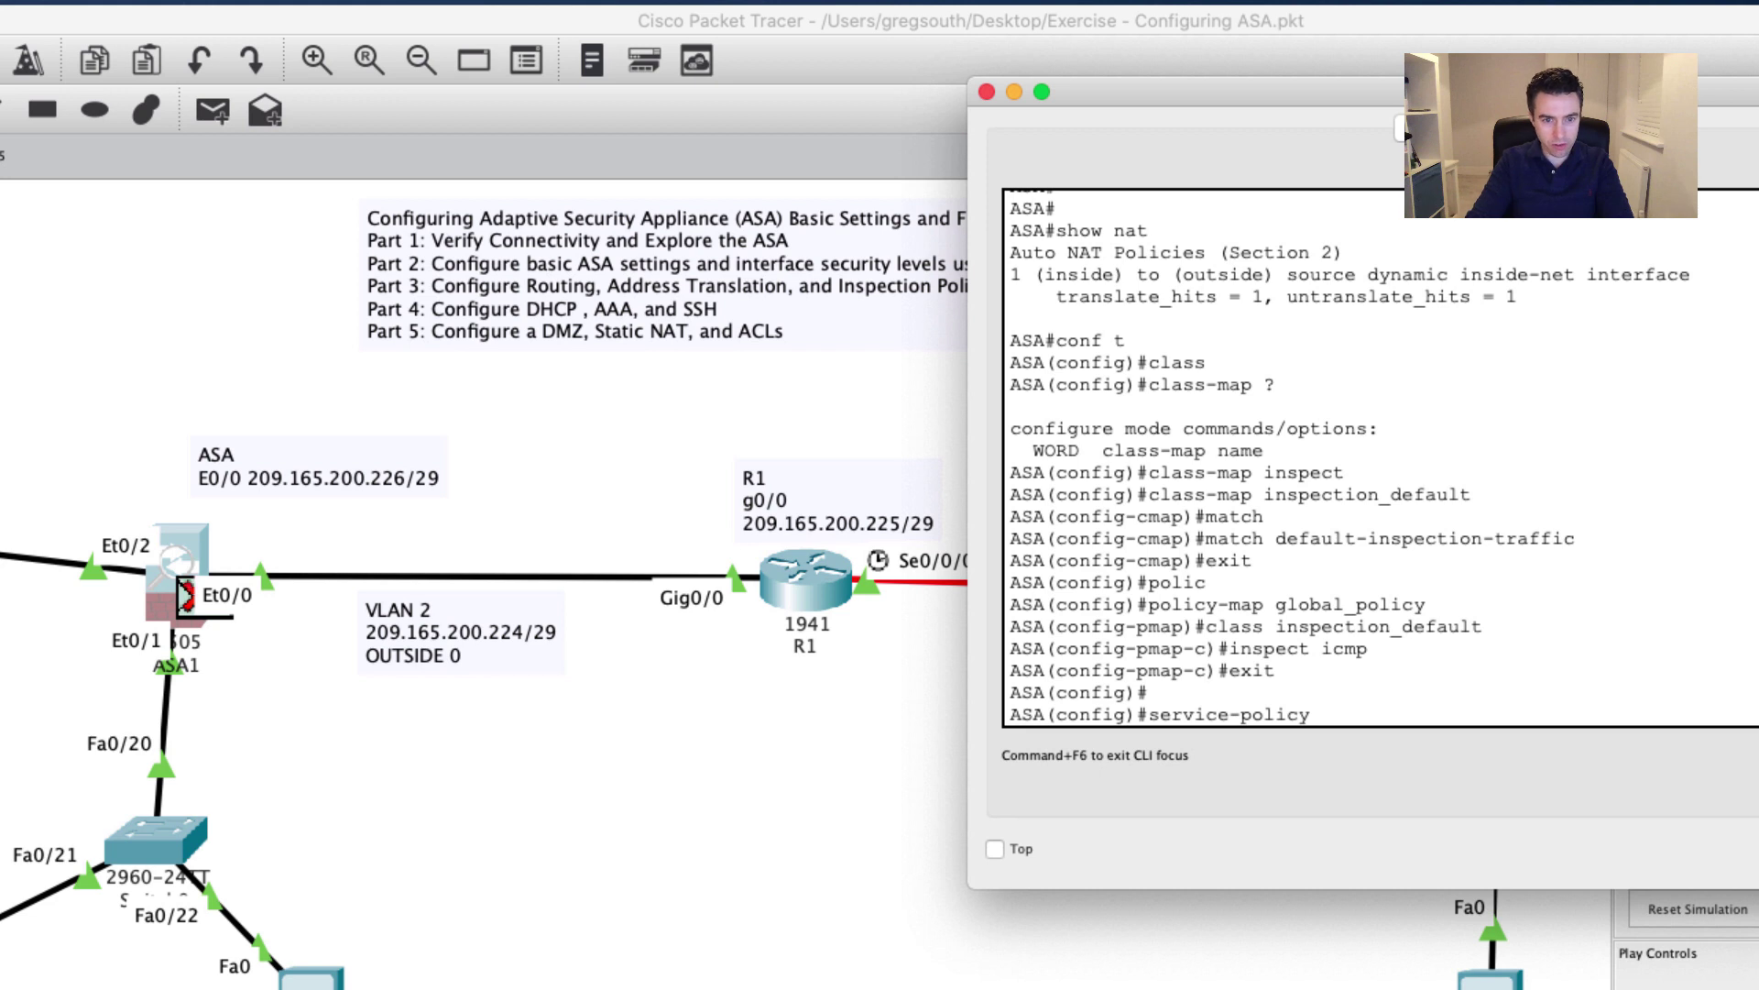
type("globa")
key("BackSpace")
key("BackSpace")
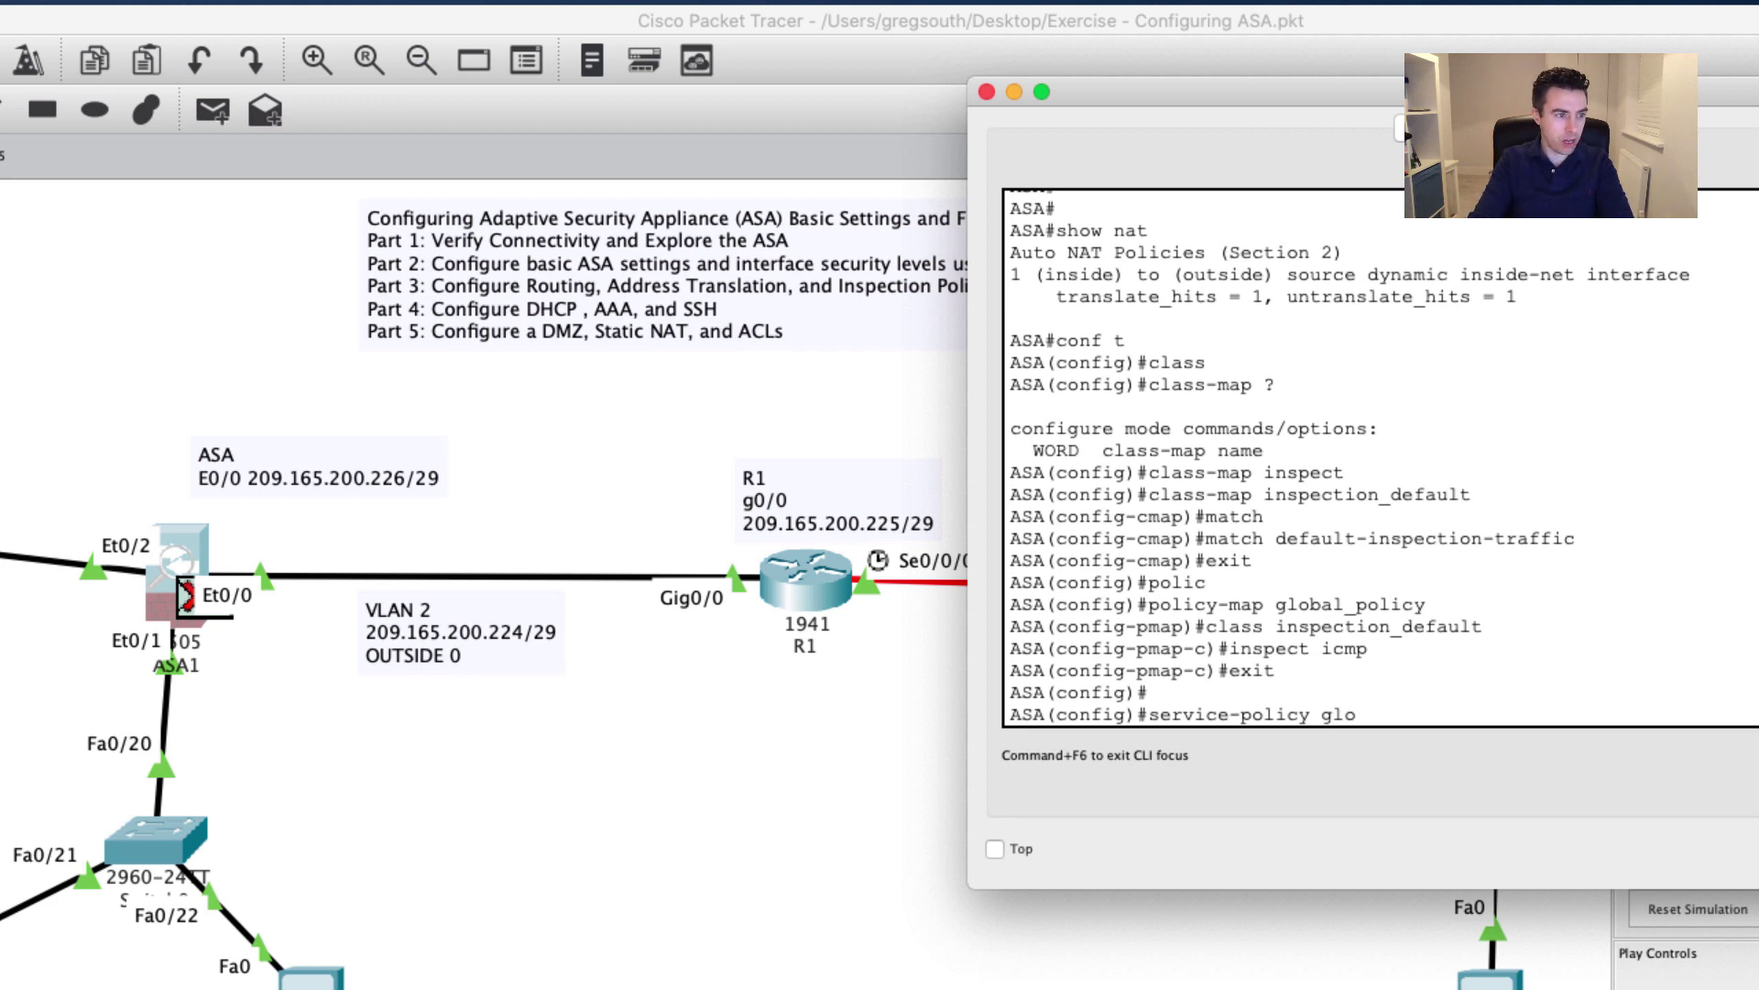
type("bal")
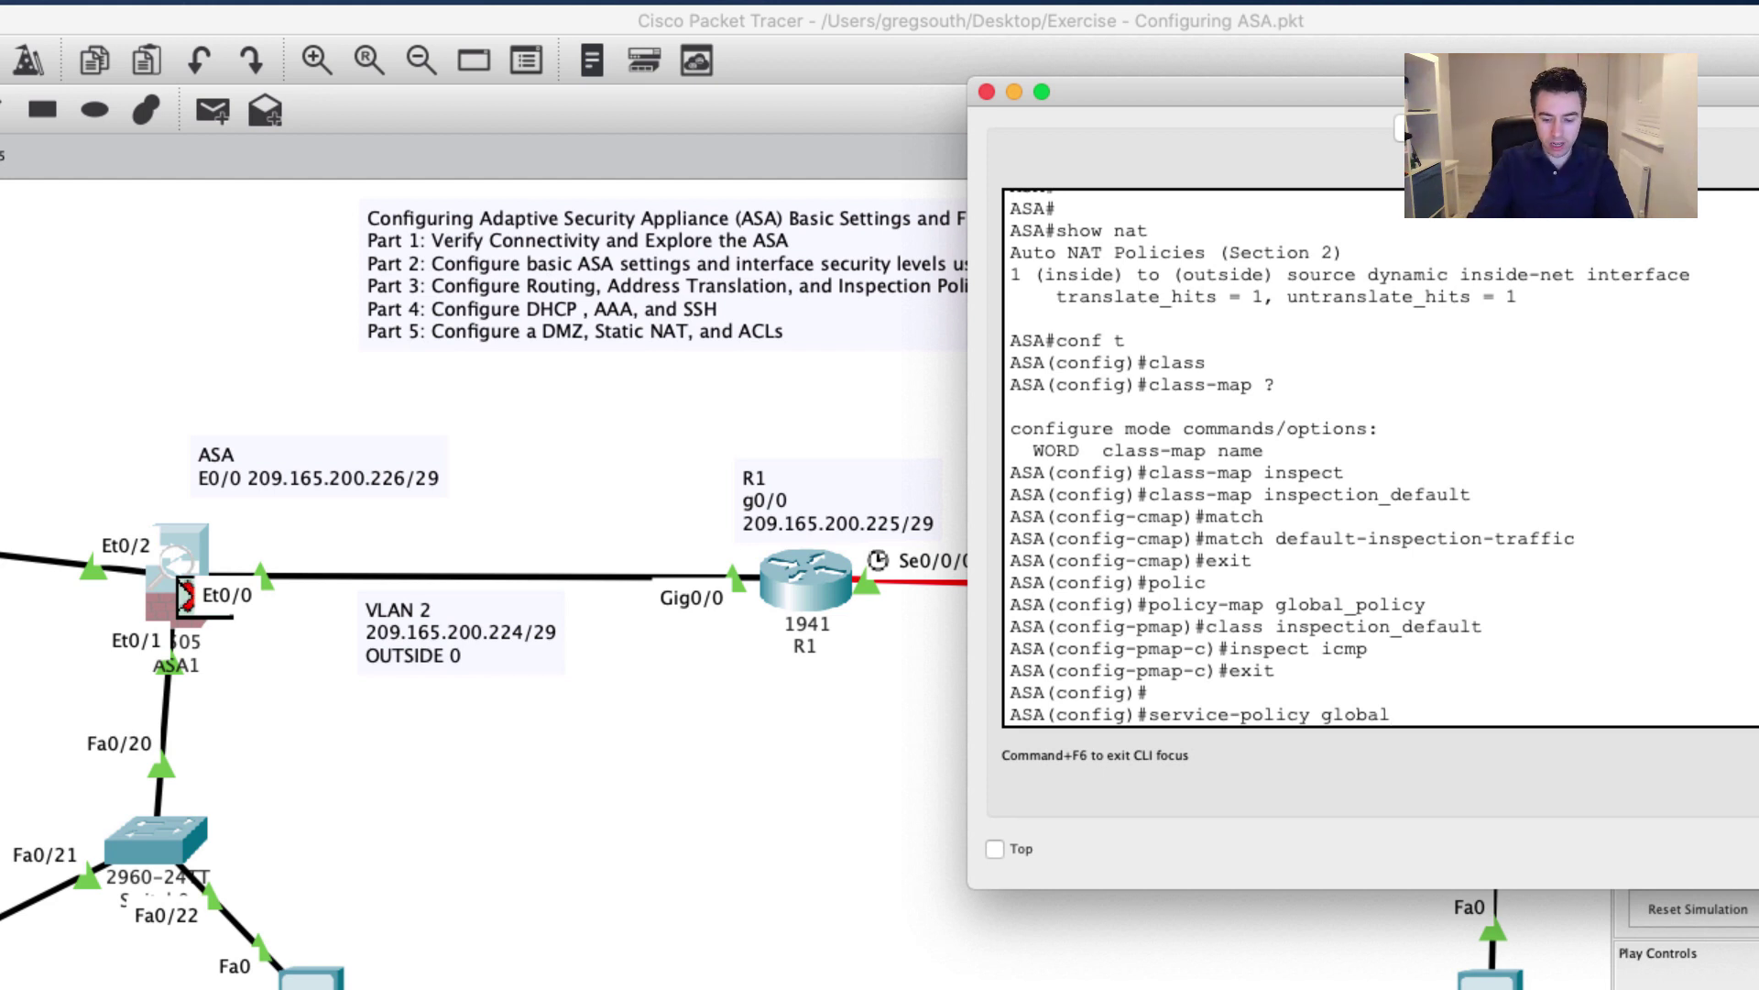
type("_policy")
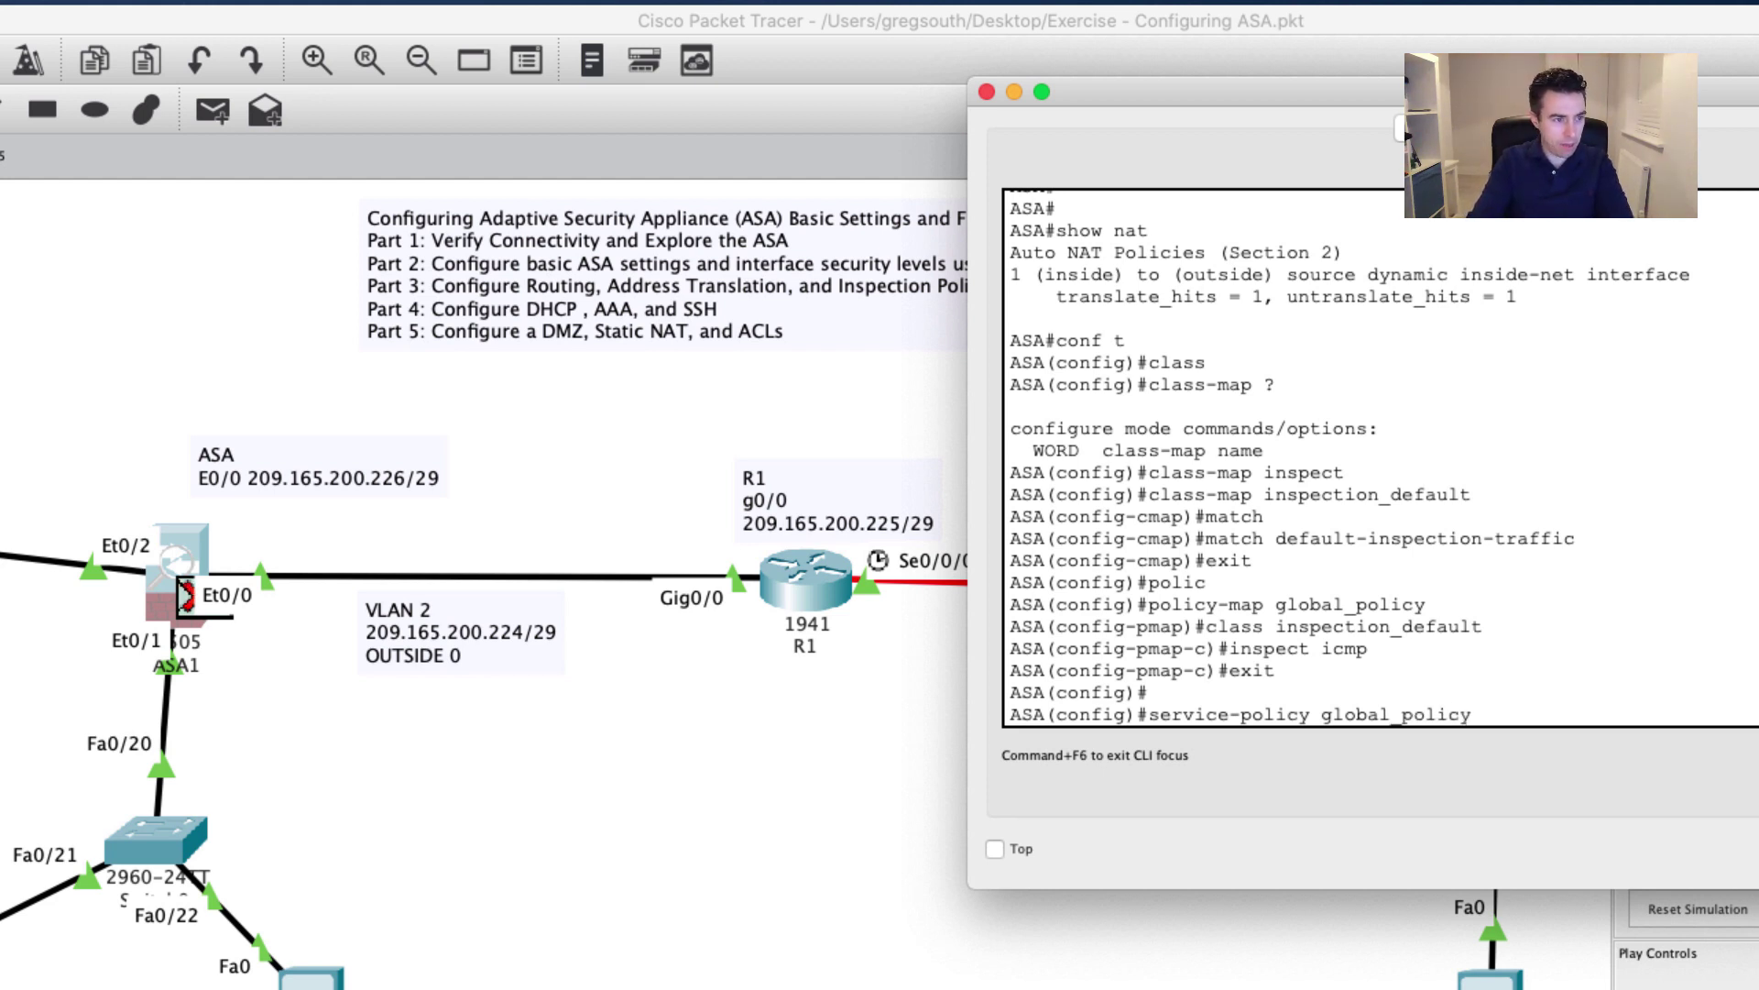
type(" global")
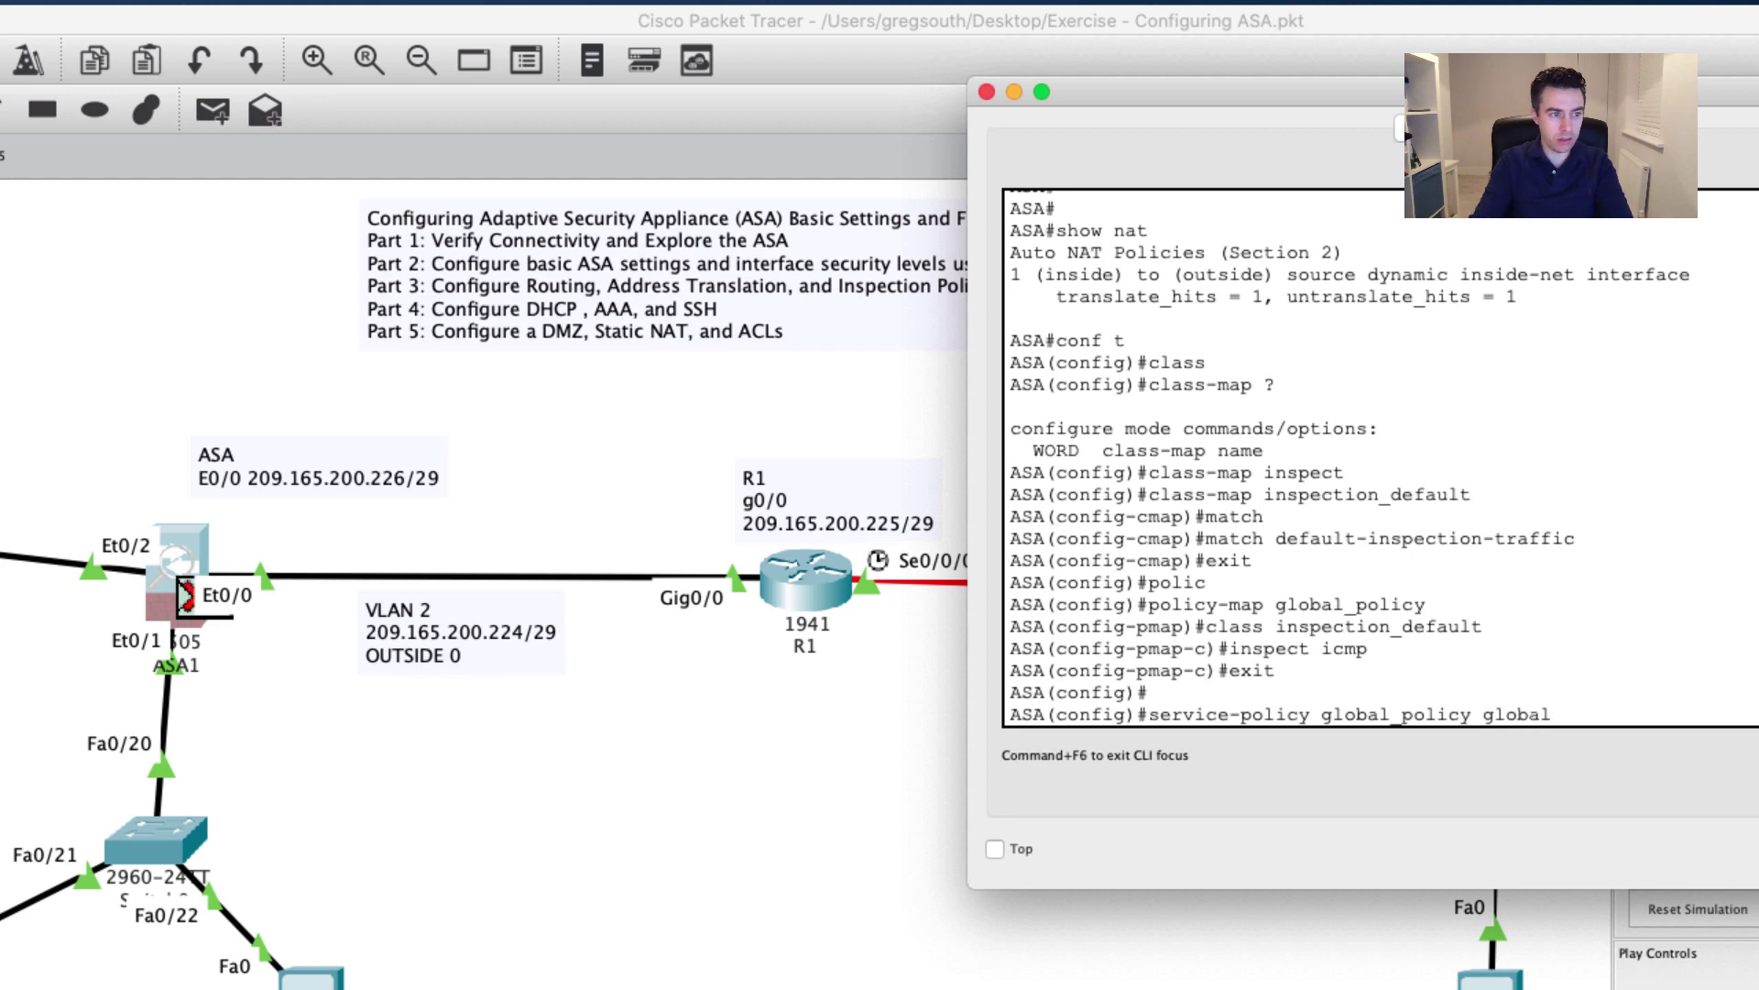
key("Return")
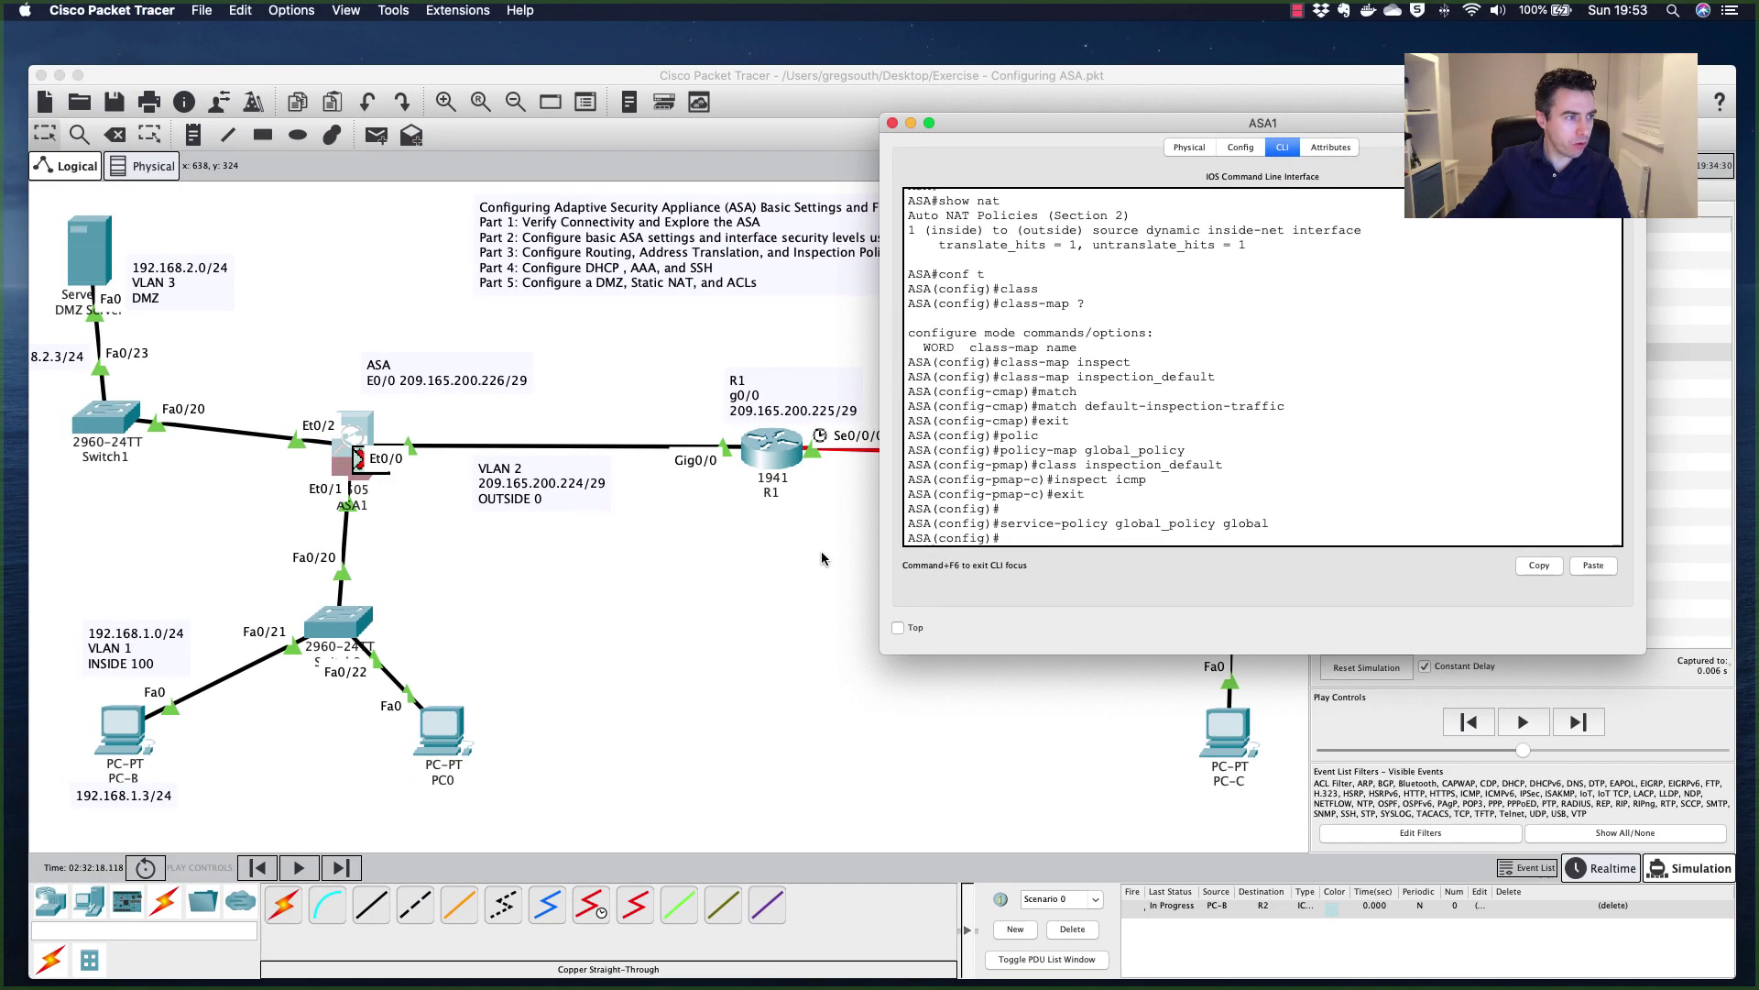
- Delete the current simulation scenario and add a new simple PDU from PC-B to R2
left_click(821, 552)
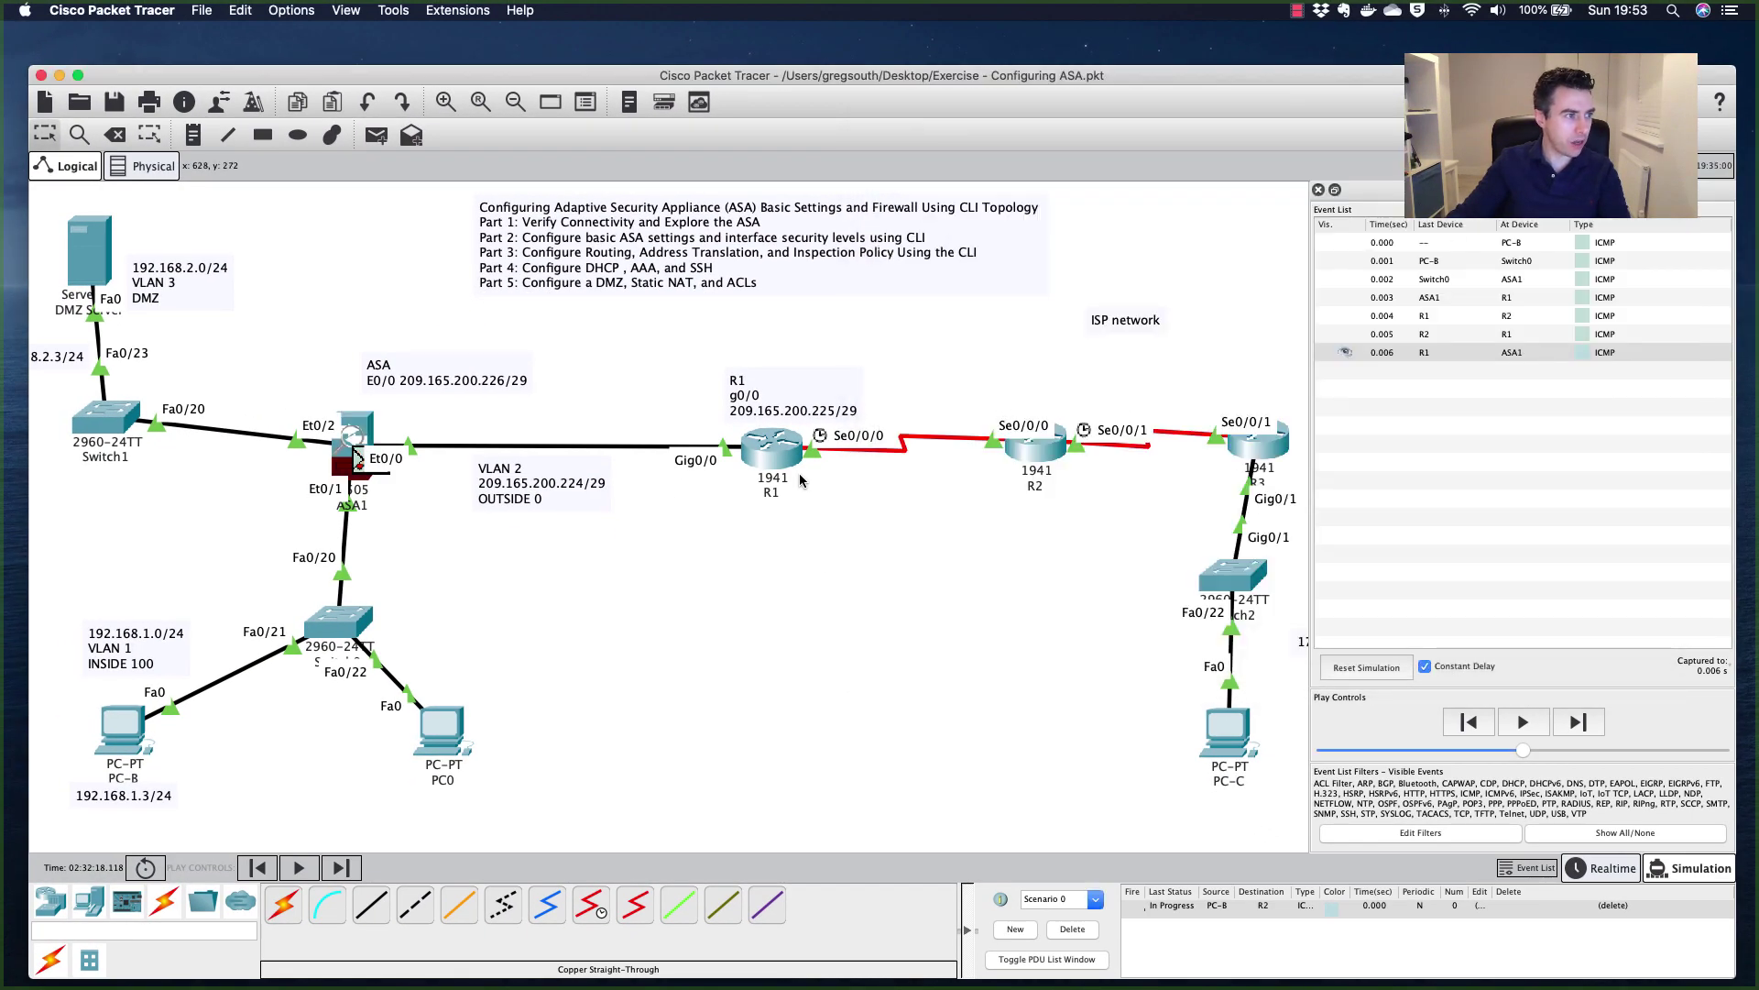
left_click(1070, 929)
left_click(375, 135)
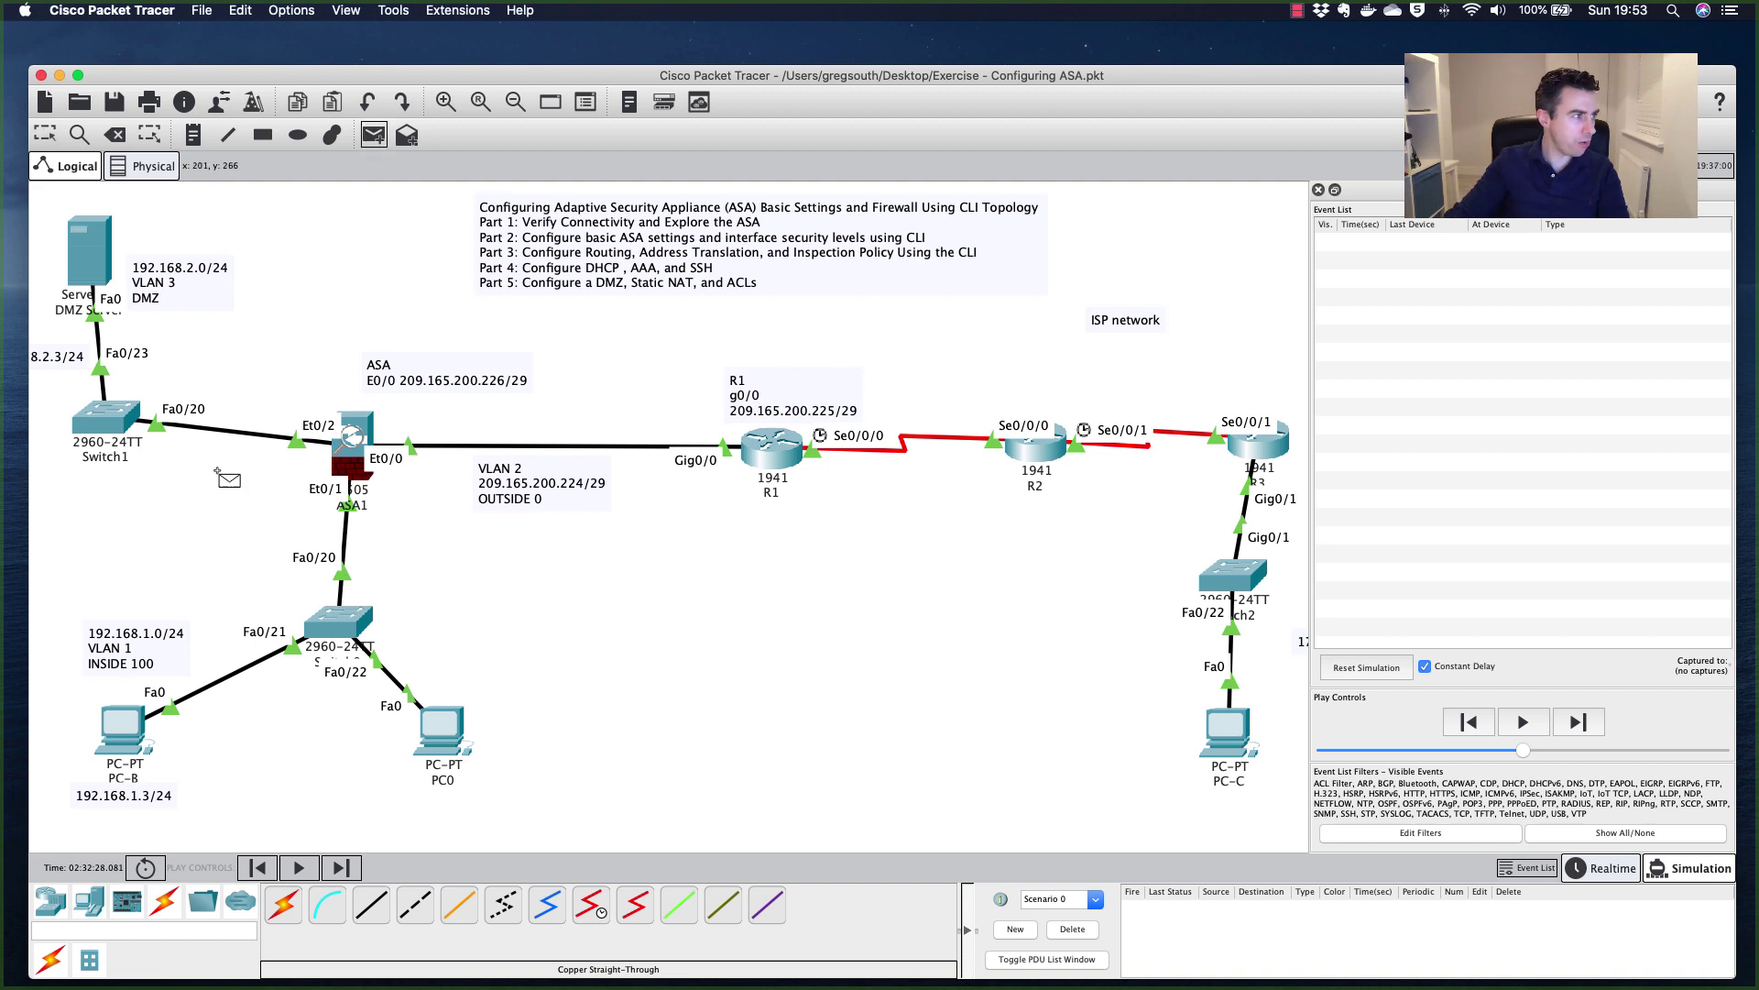
left_click(132, 734)
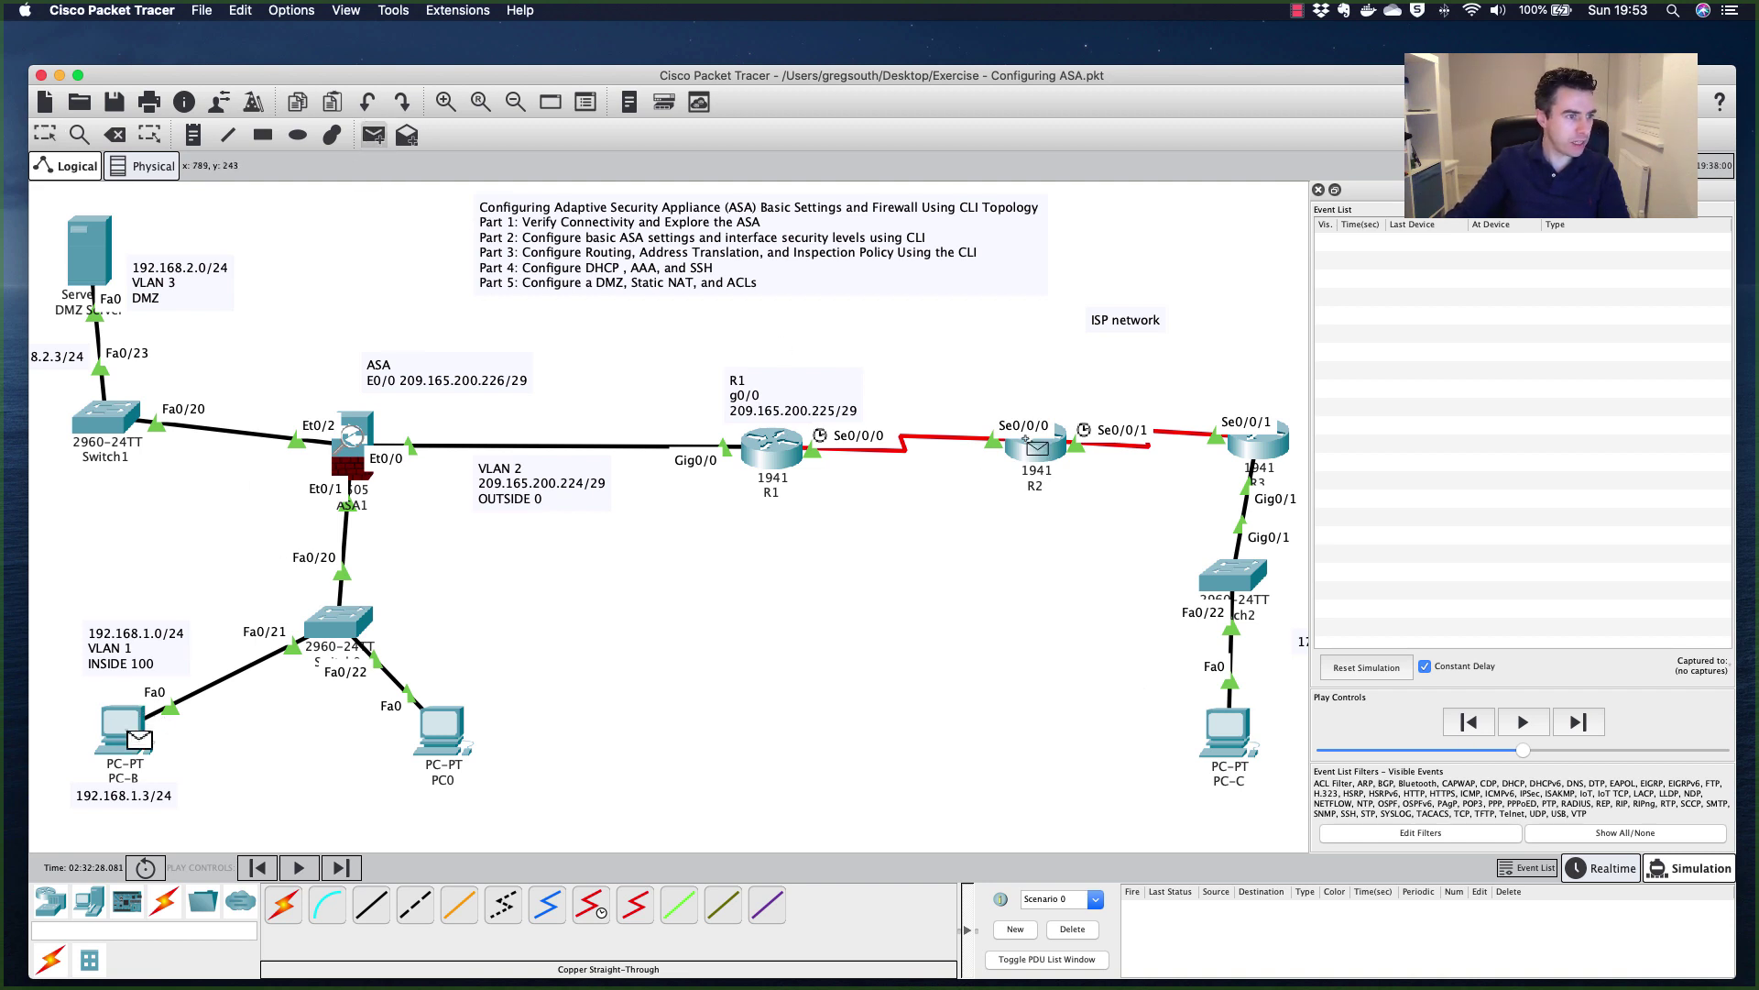
left_click(1035, 447)
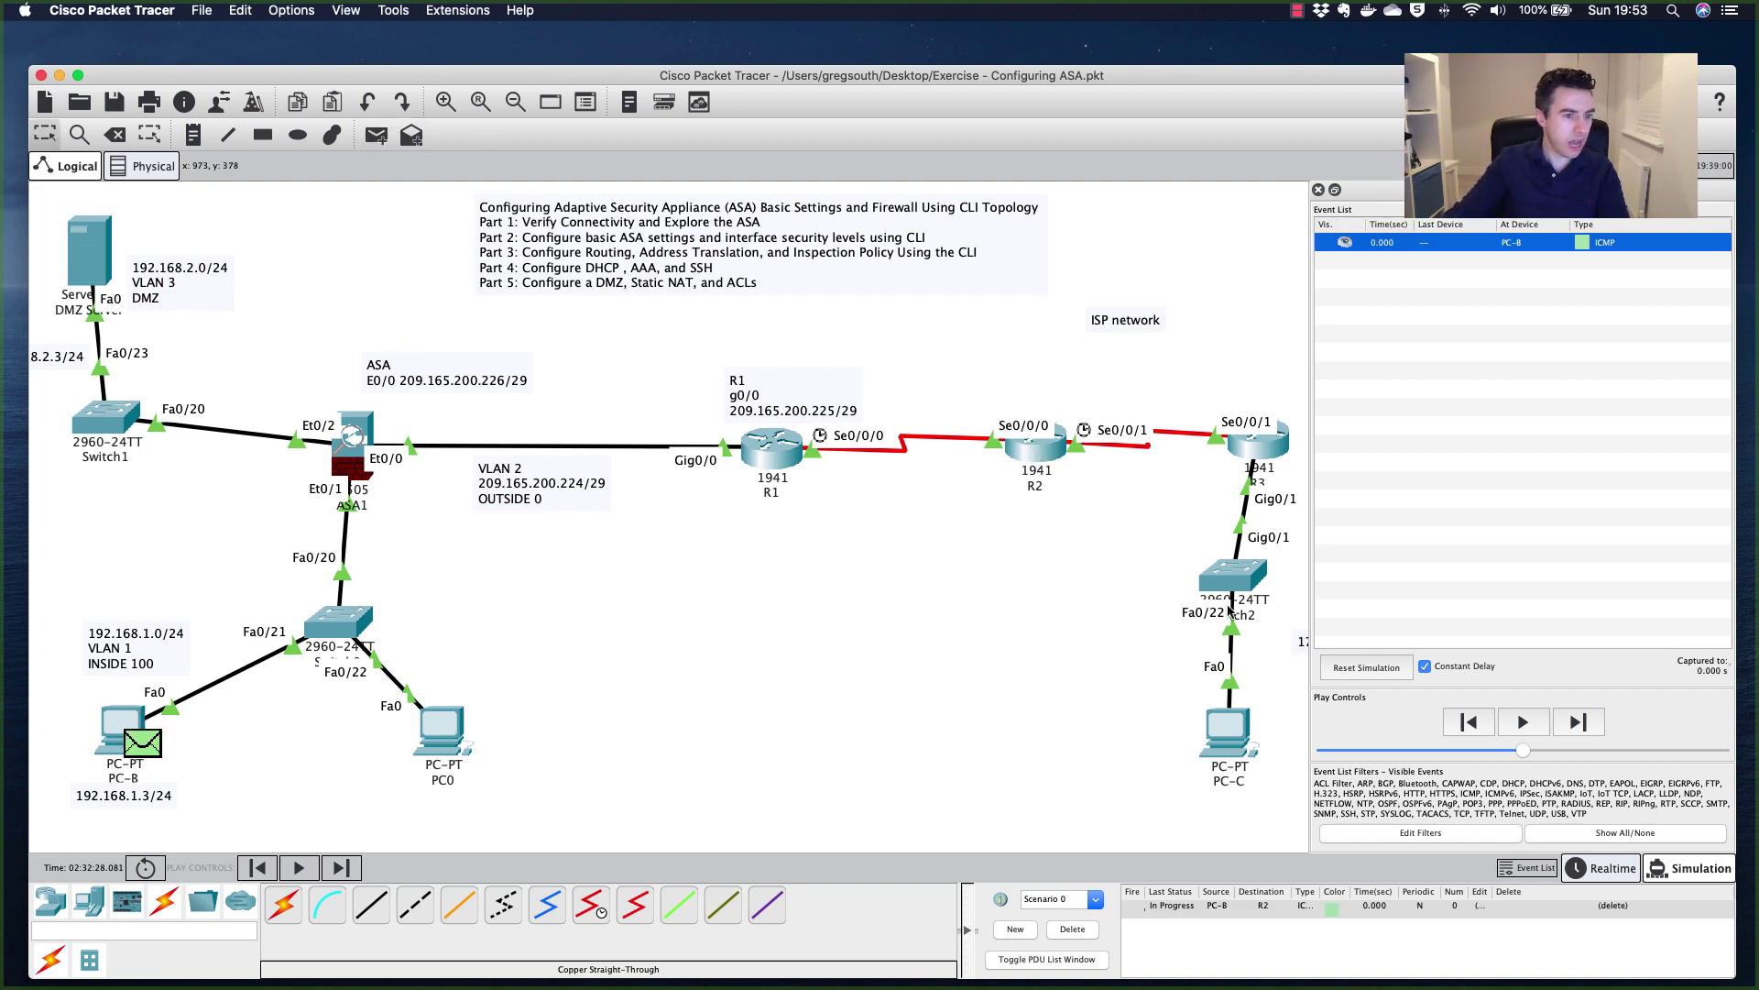
- Advance the simulation event by event to follow PC-B's ICMP packet to R2 and its reply back through the ASA
left_click(1591, 727)
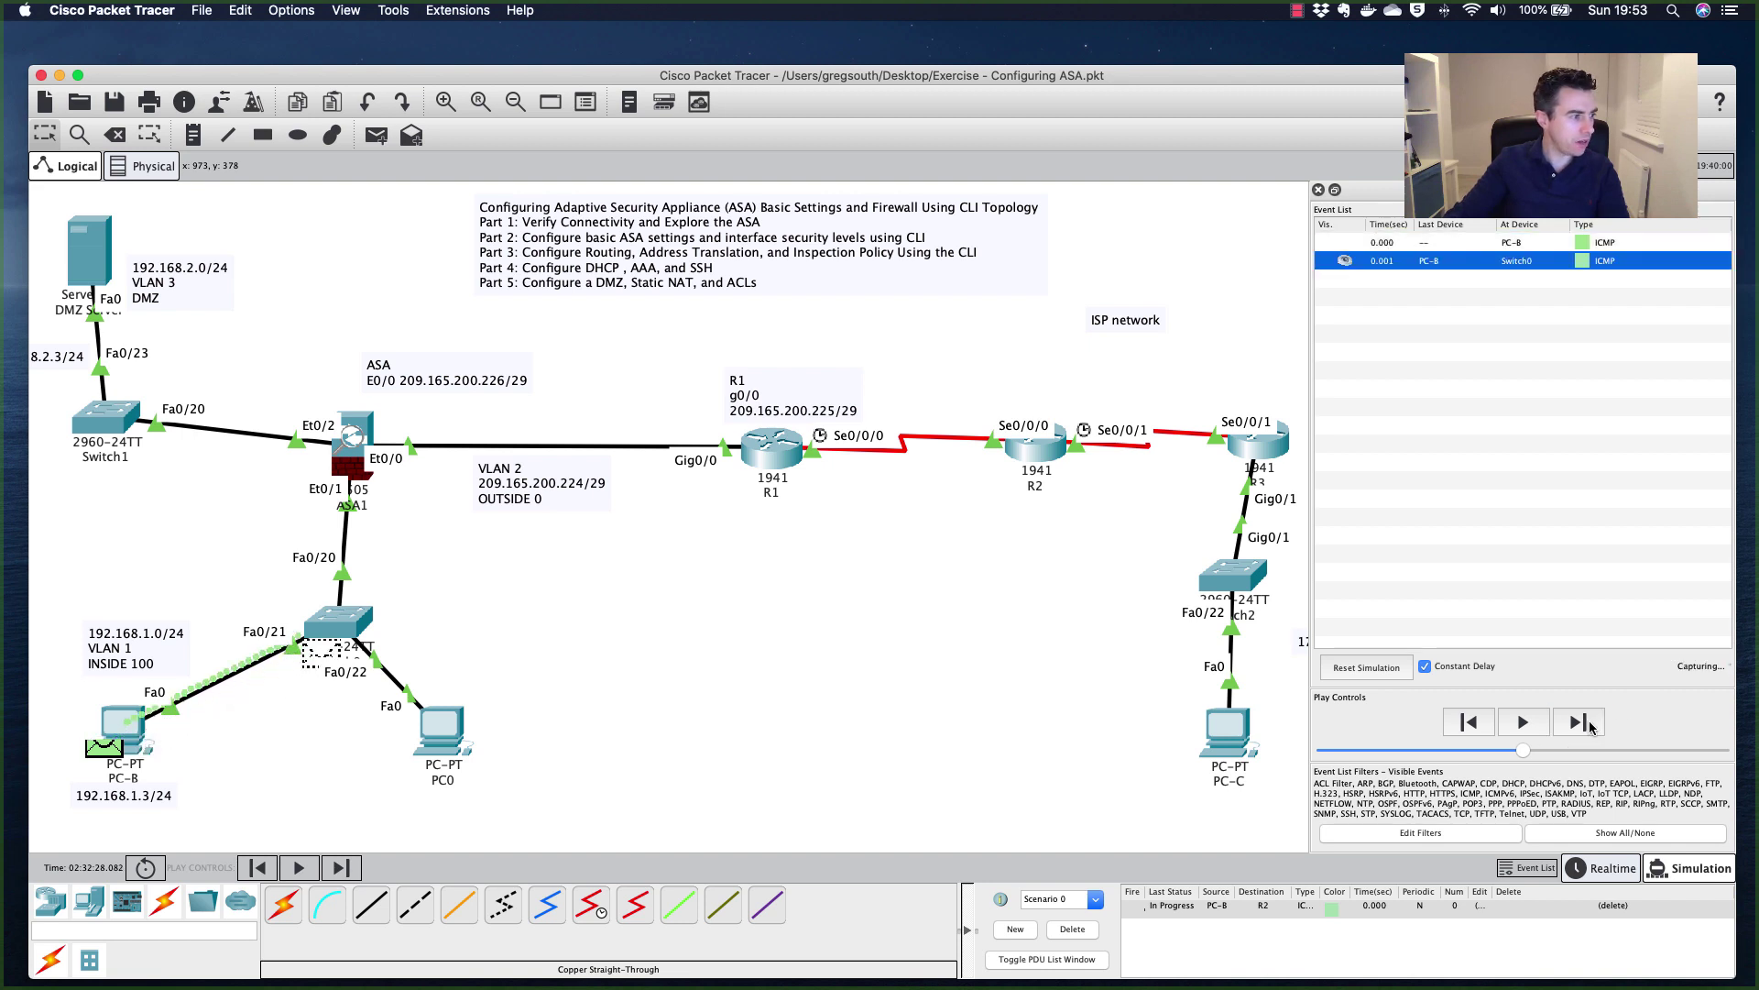
left_click(1591, 727)
left_click(1590, 726)
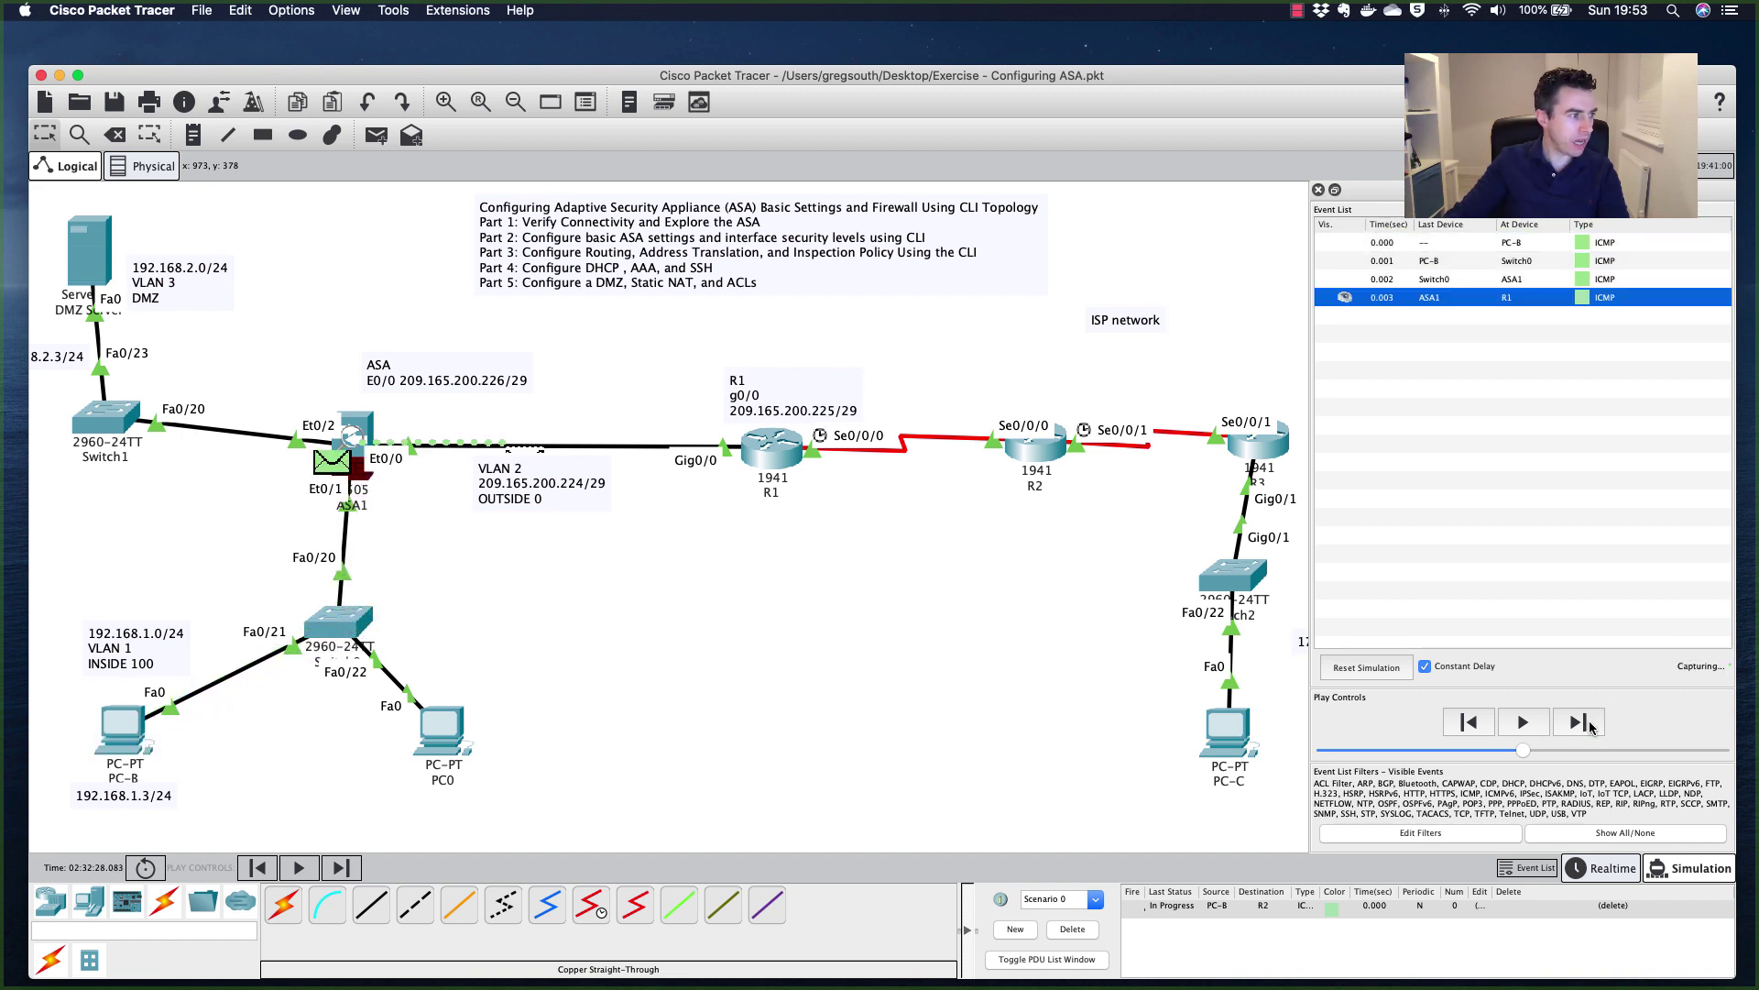
left_click(1591, 727)
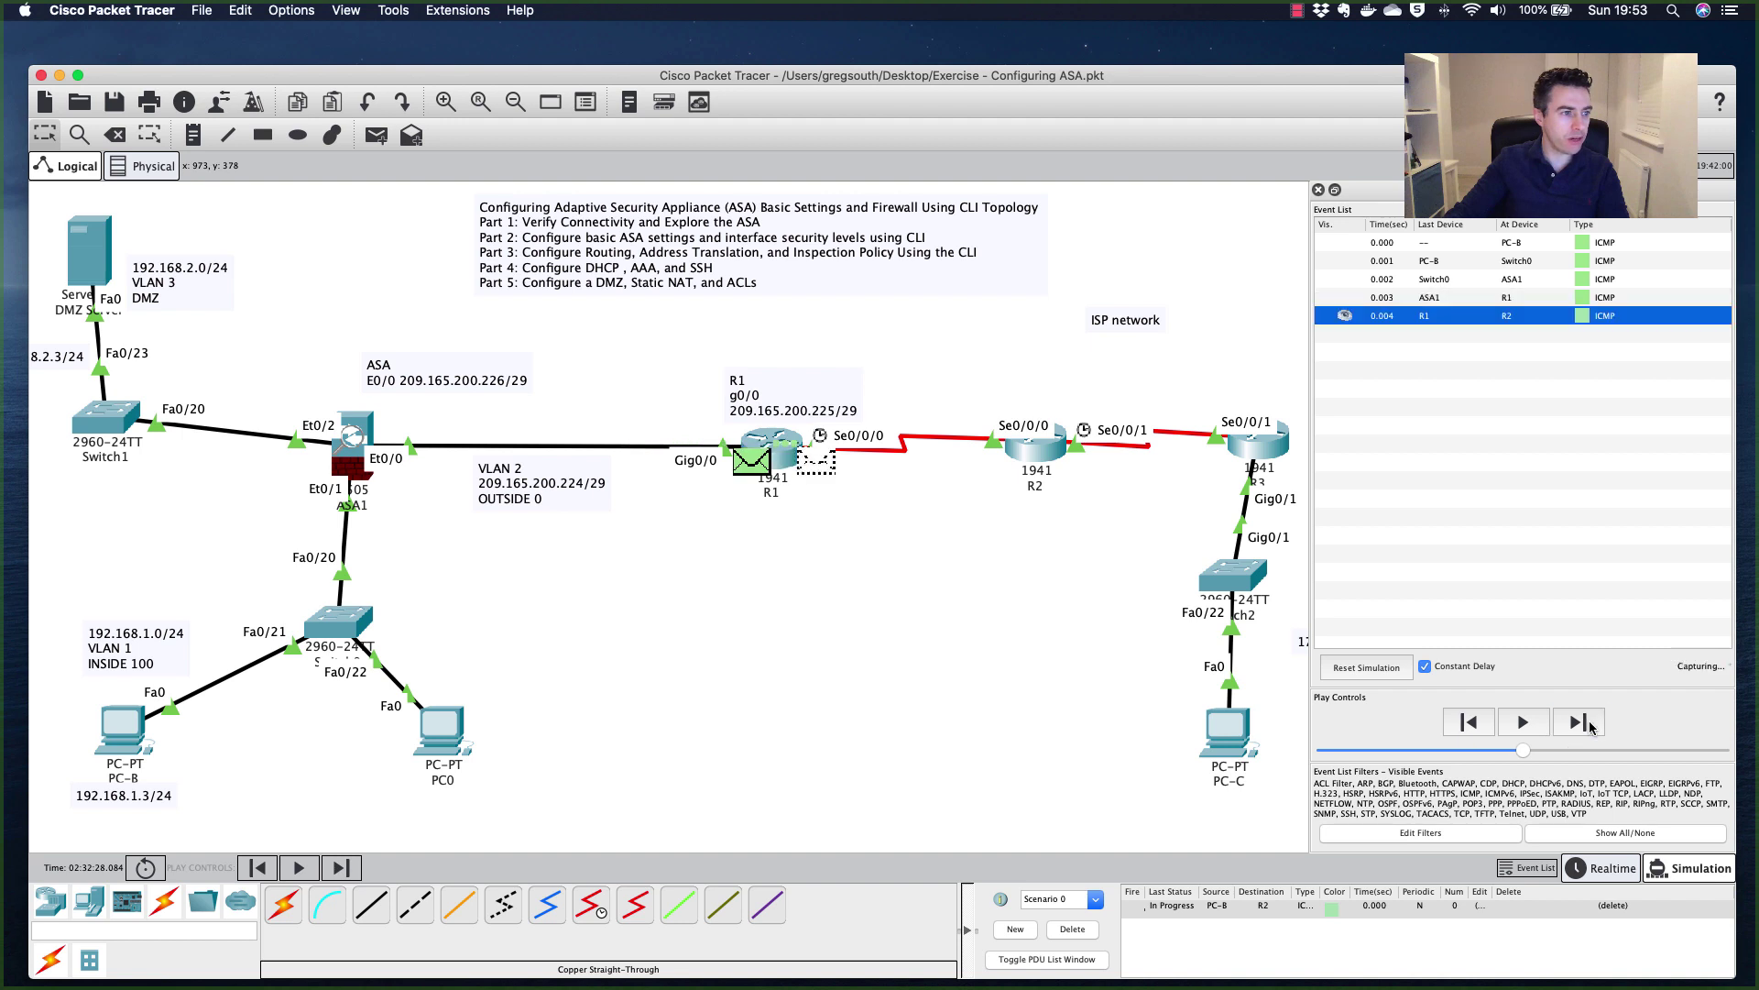
left_click(1591, 726)
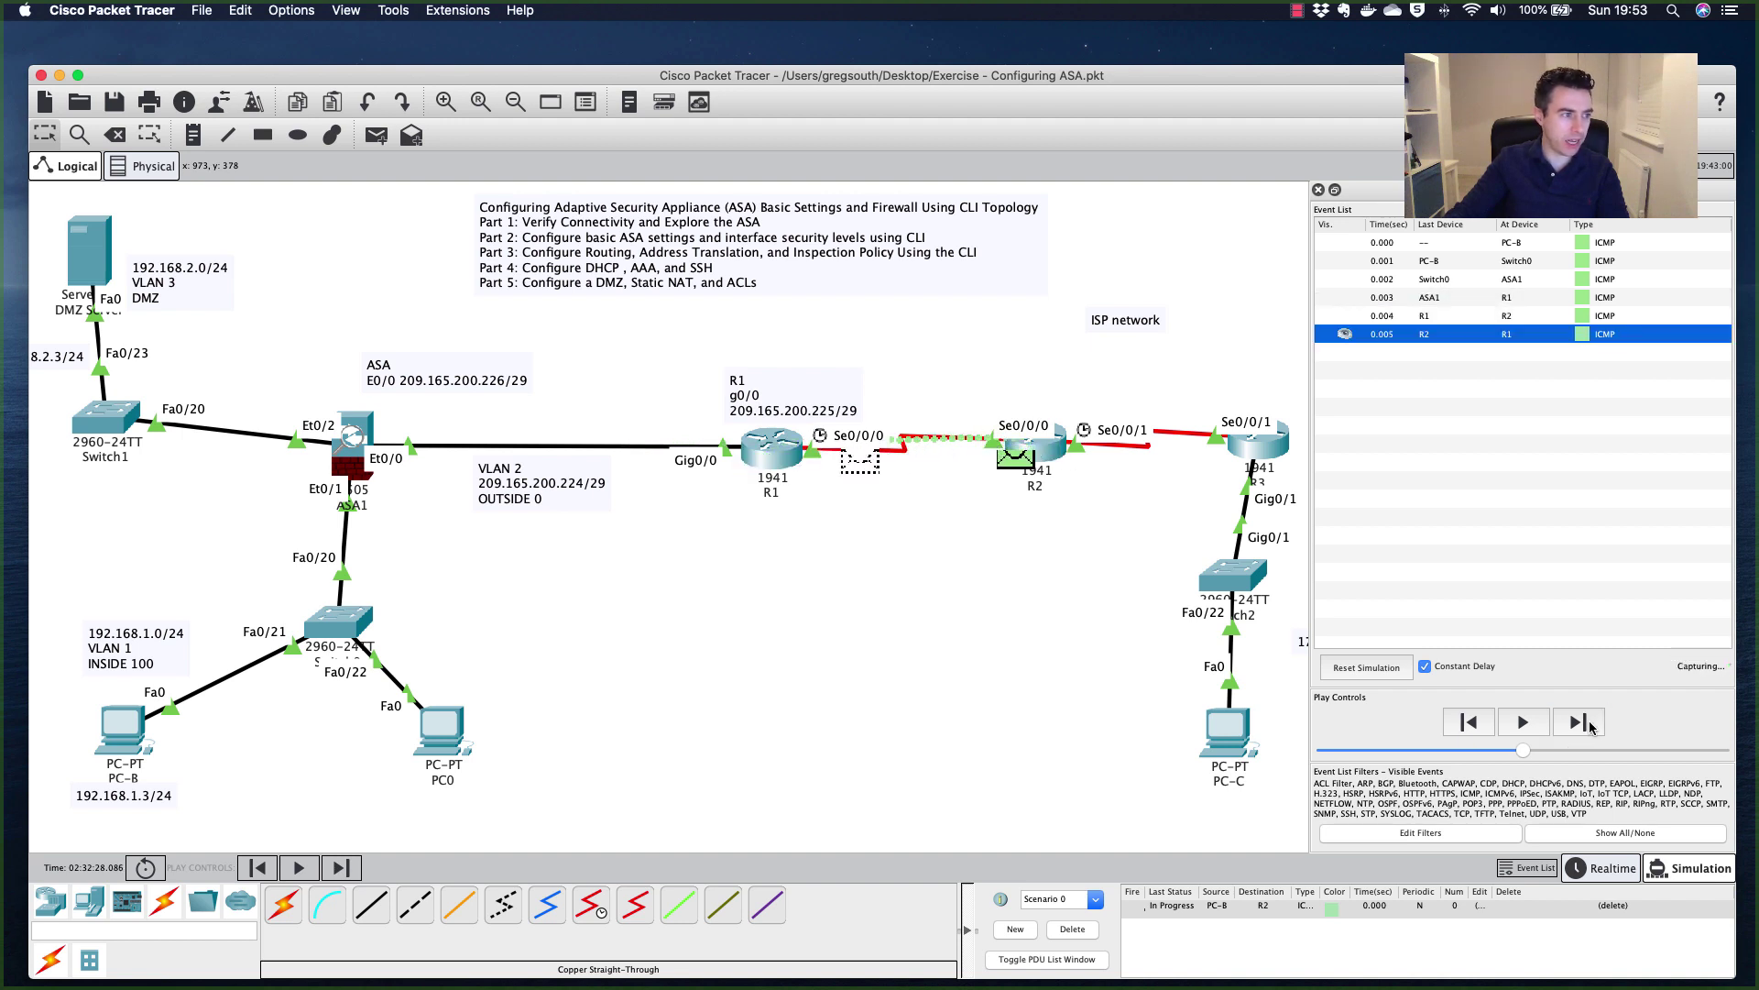
left_click(1591, 727)
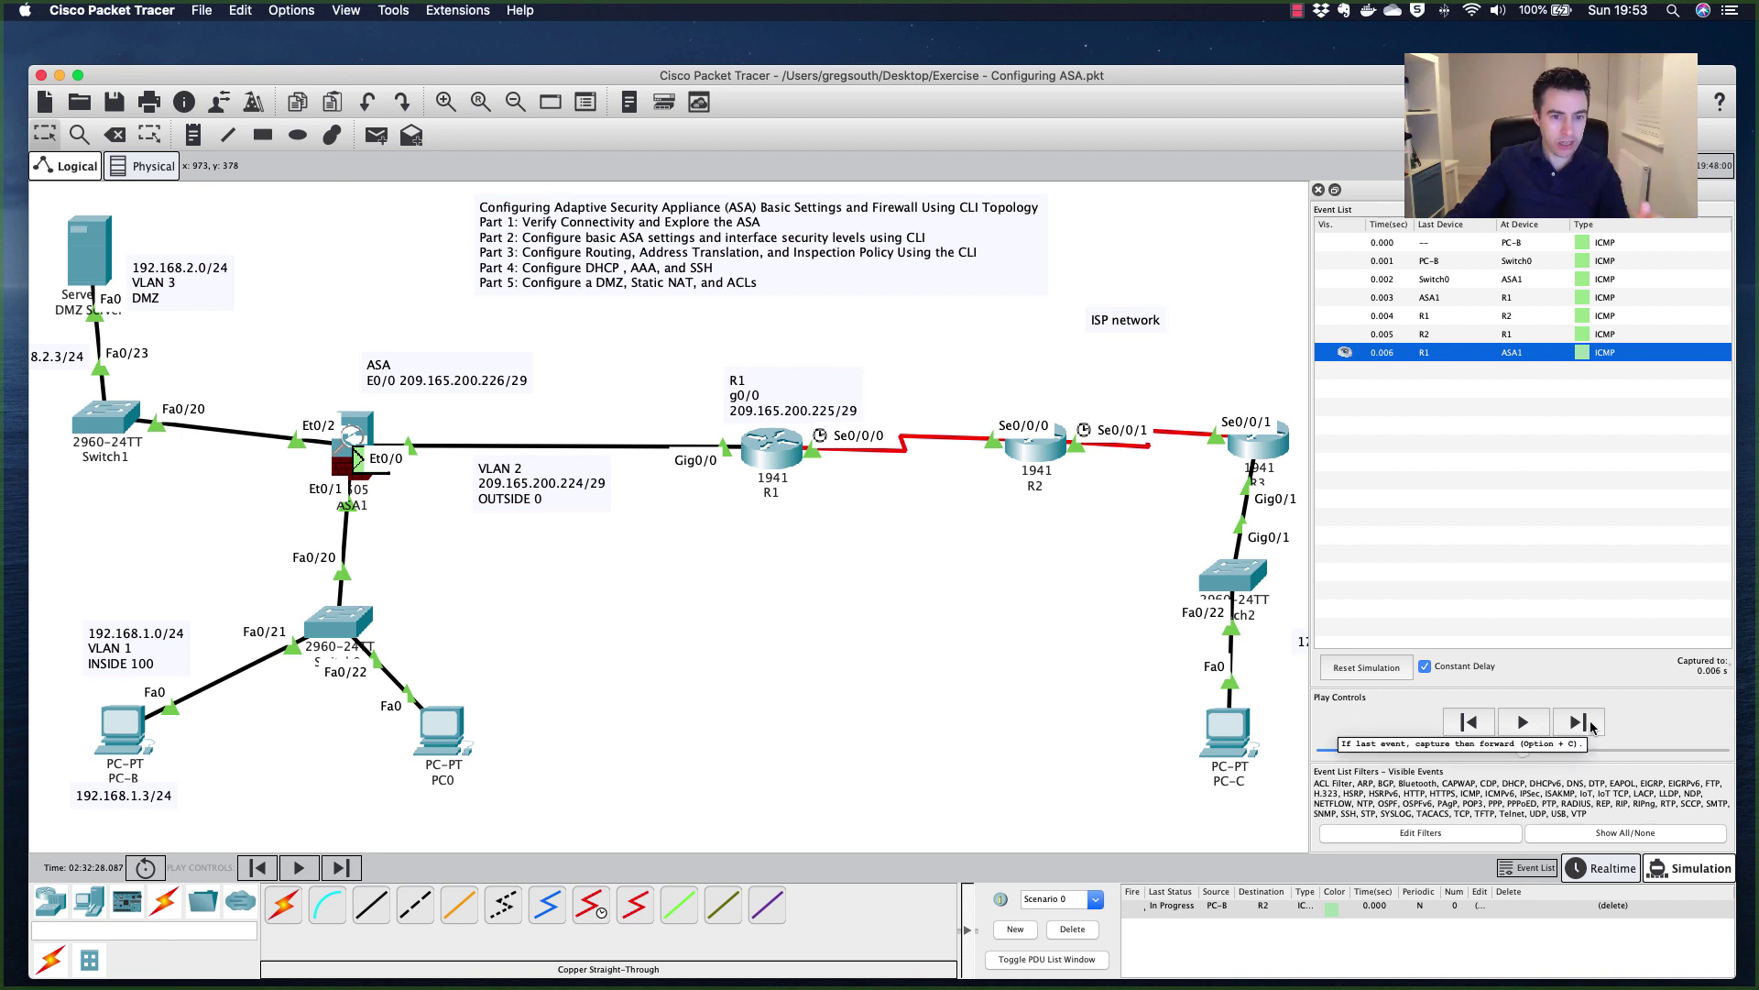
left_click(1591, 725)
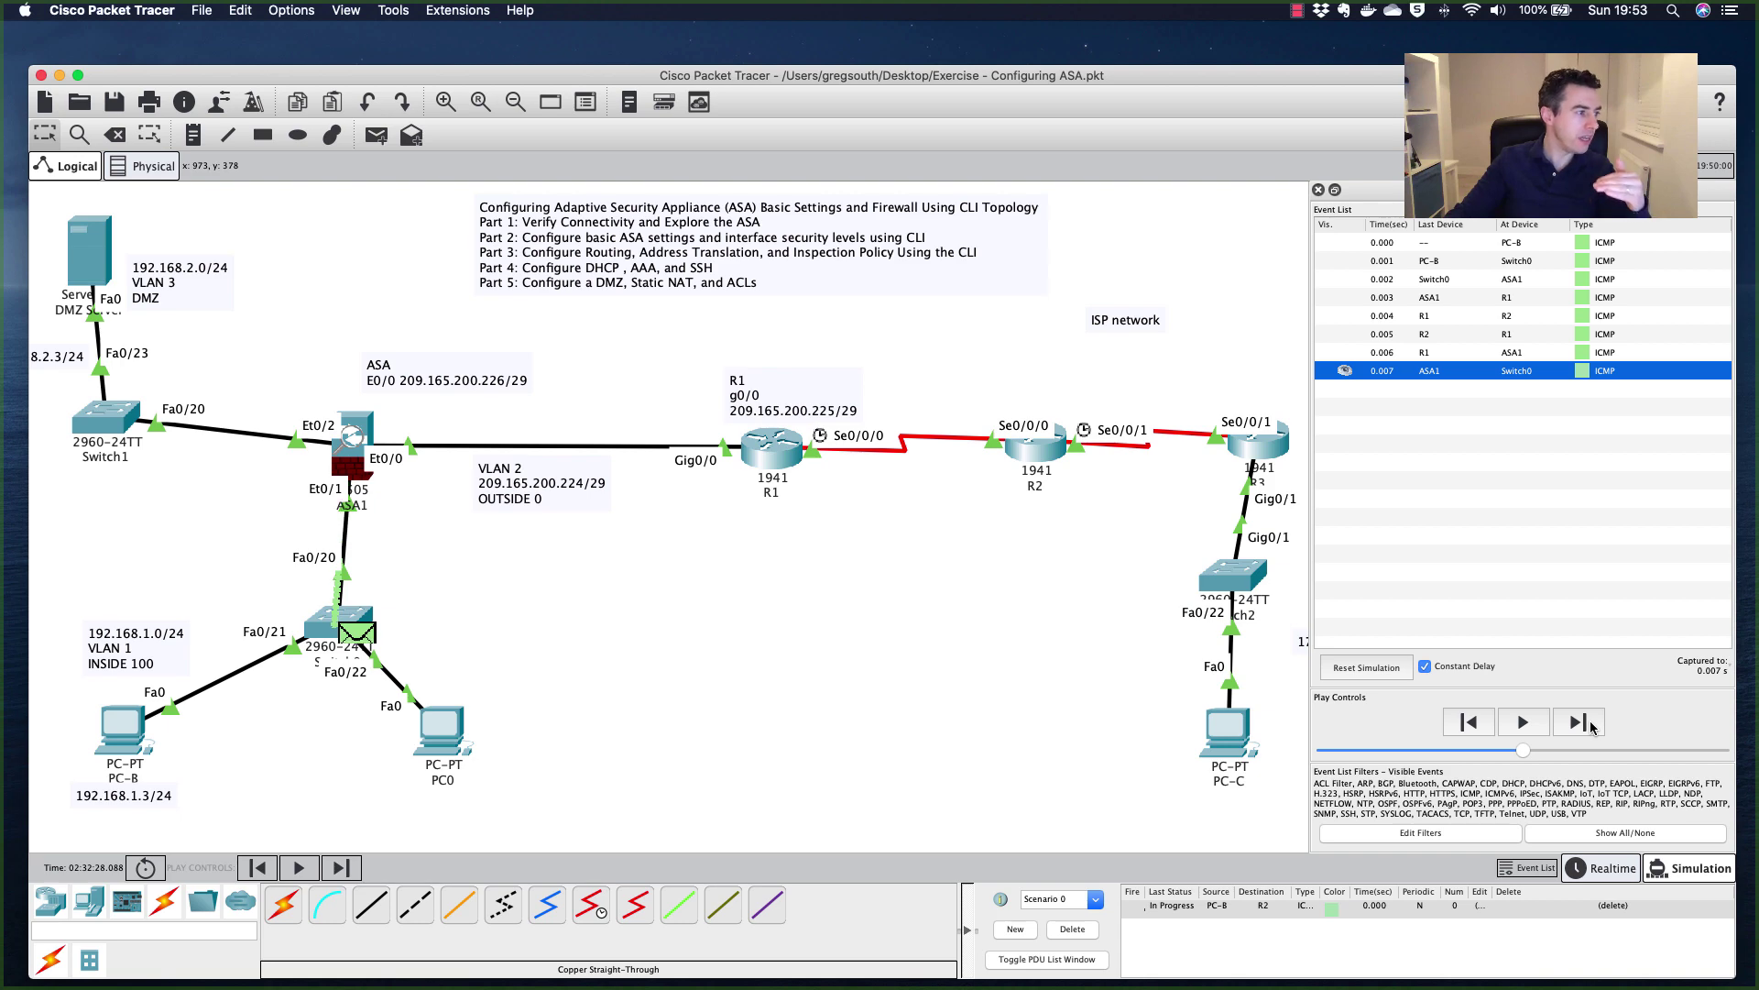
left_click(1590, 726)
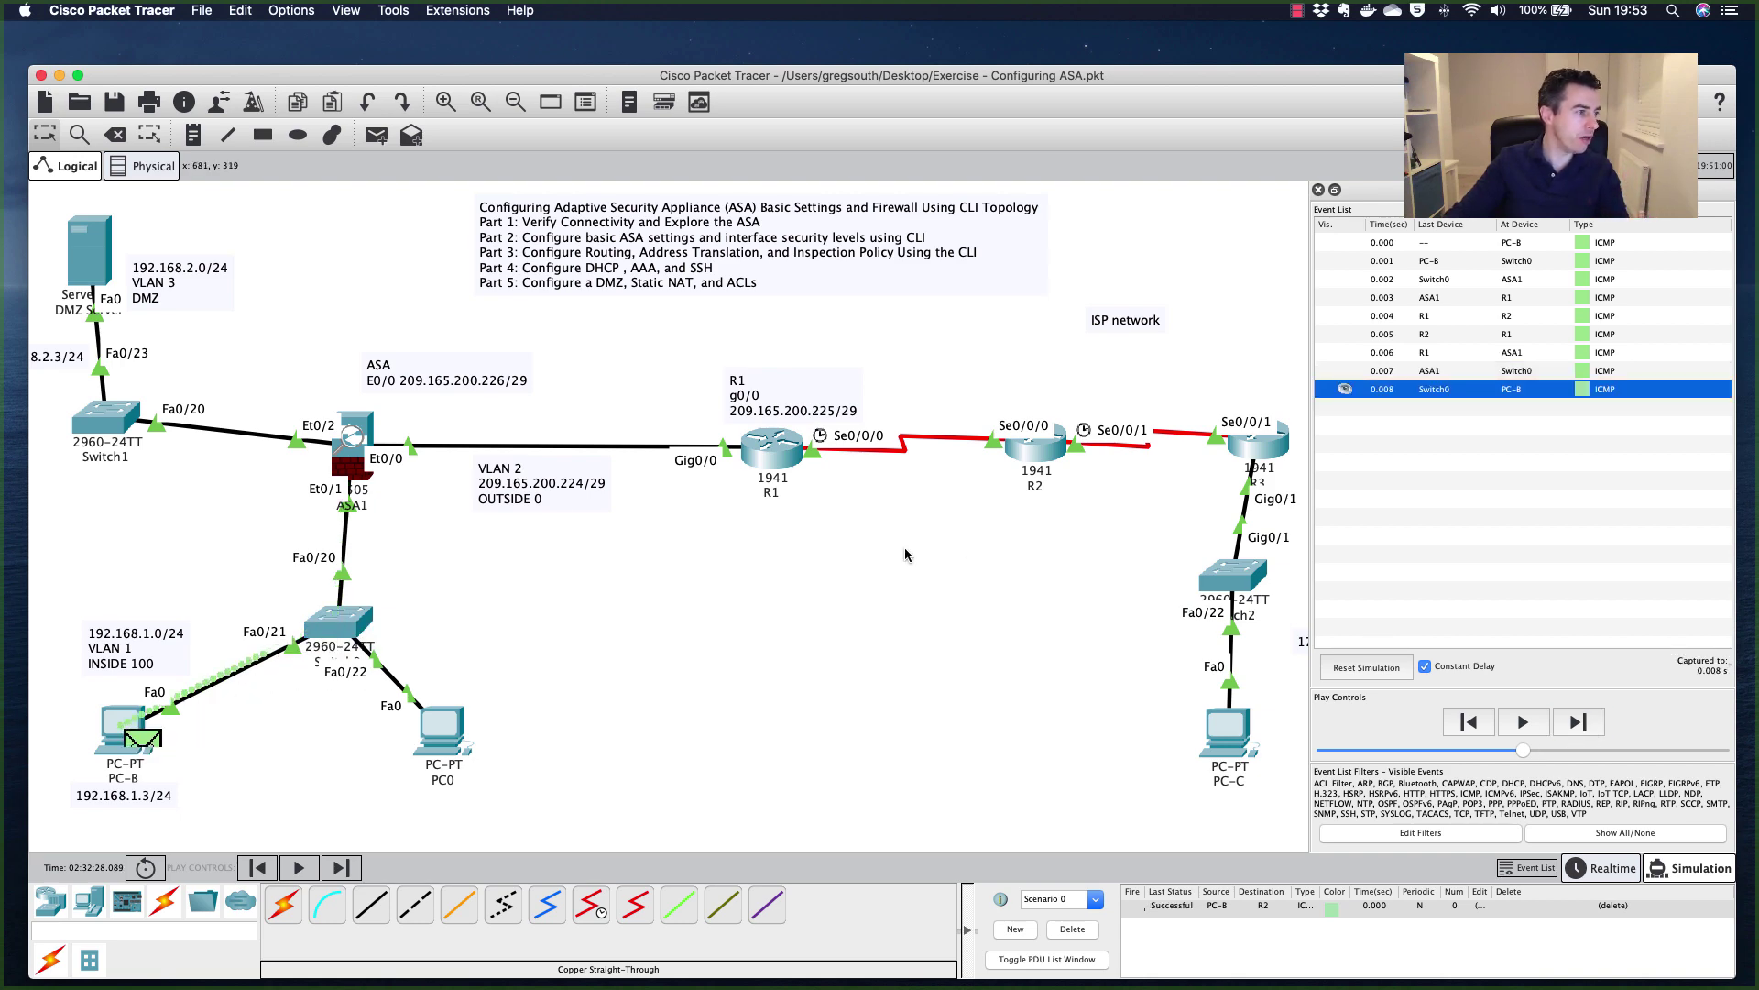
- Run show nat in the ASA's CLI, examine the translate and untranslate hits, and return to the topology
left_click(349, 454)
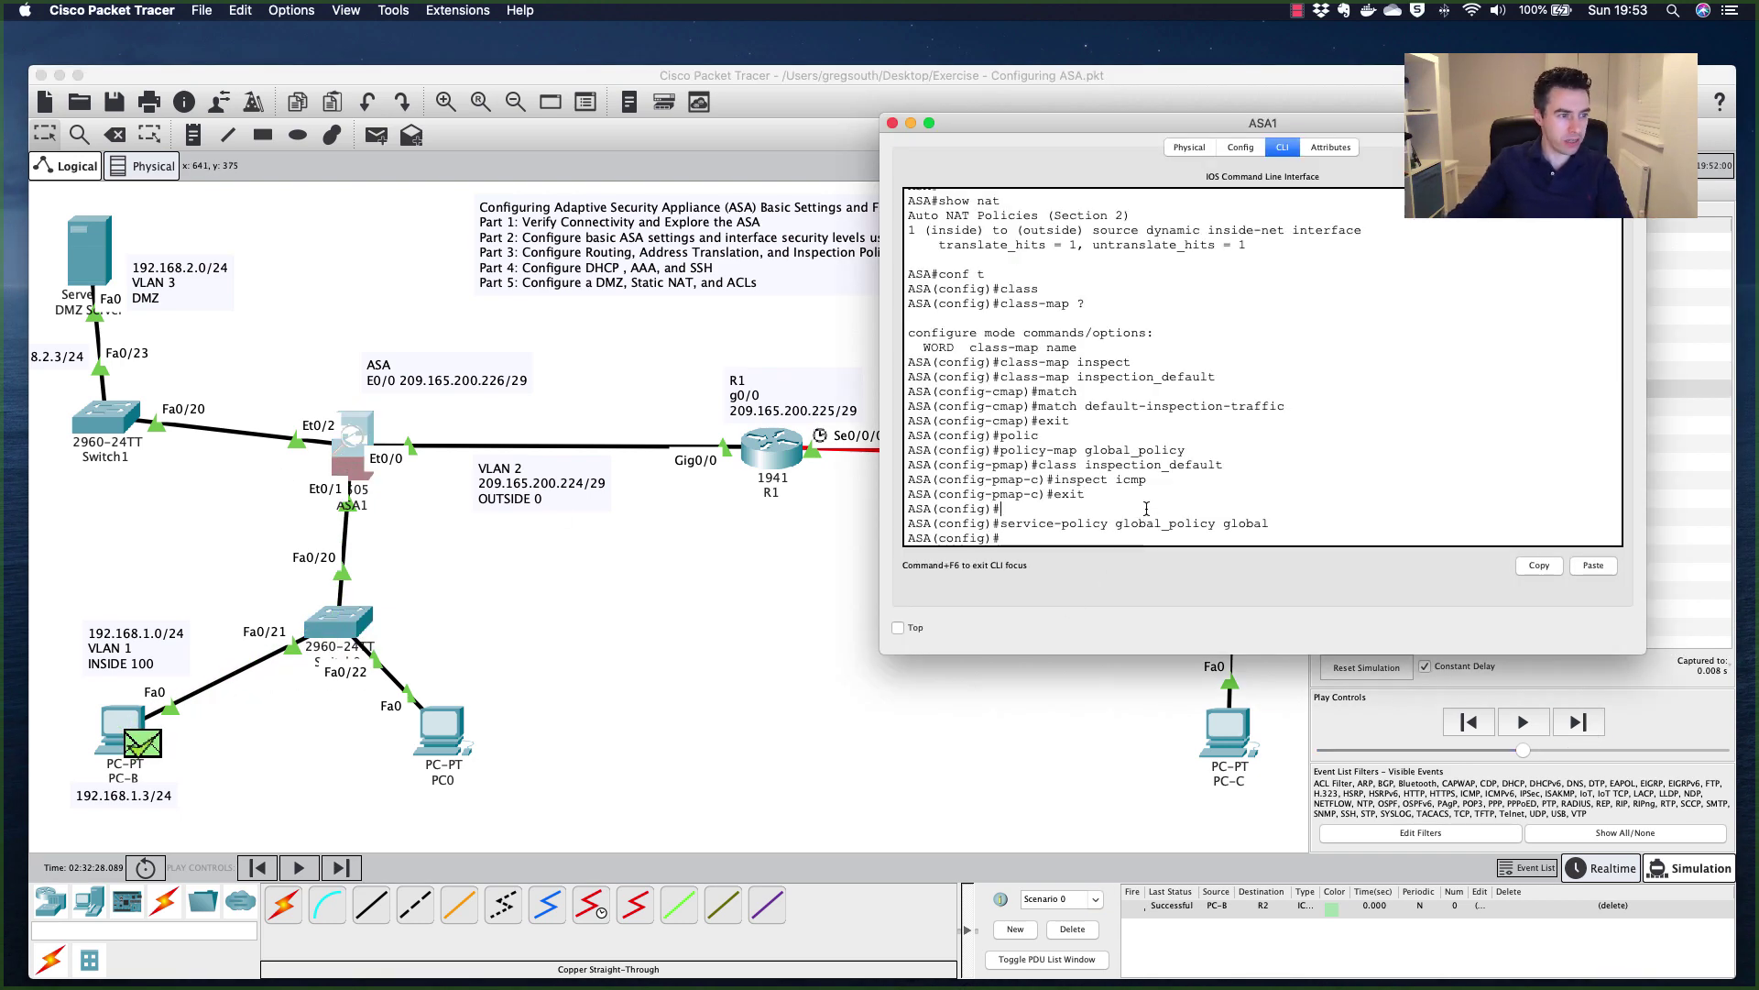
type("show nat")
key("Return")
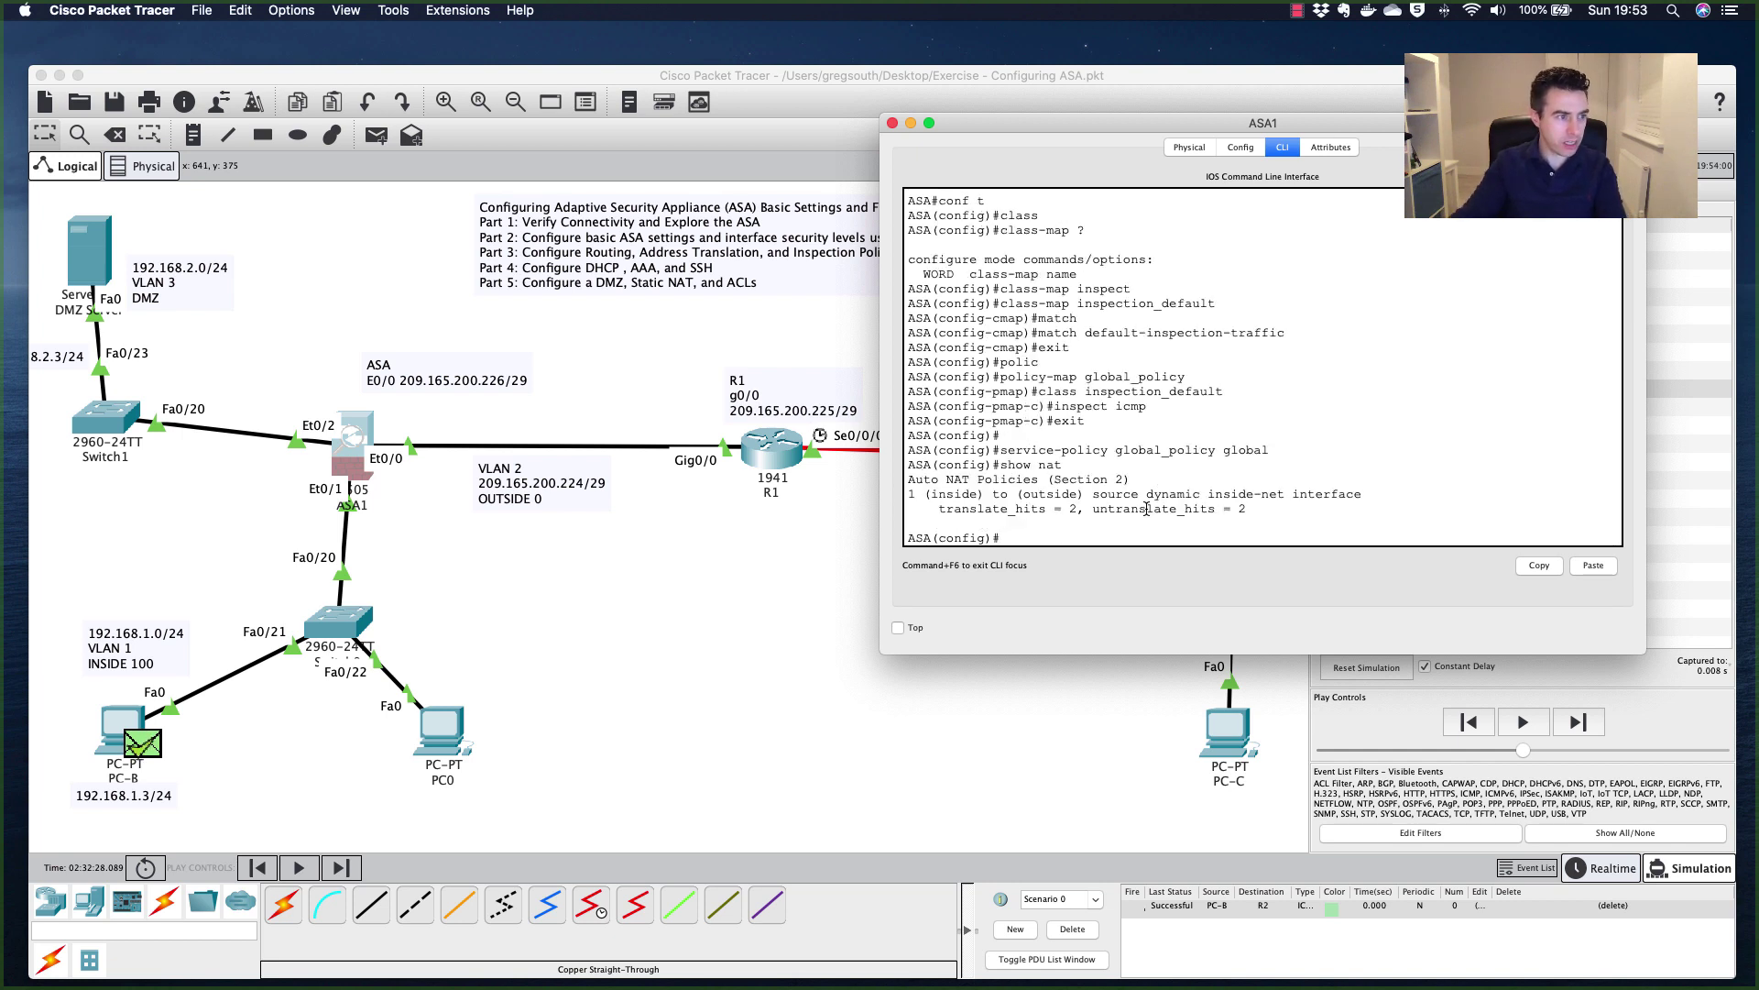
mouse_move(917, 510)
left_mouse_down()
mouse_move(1248, 511)
mouse_move(905, 500)
left_mouse_up()
left_click(816, 553)
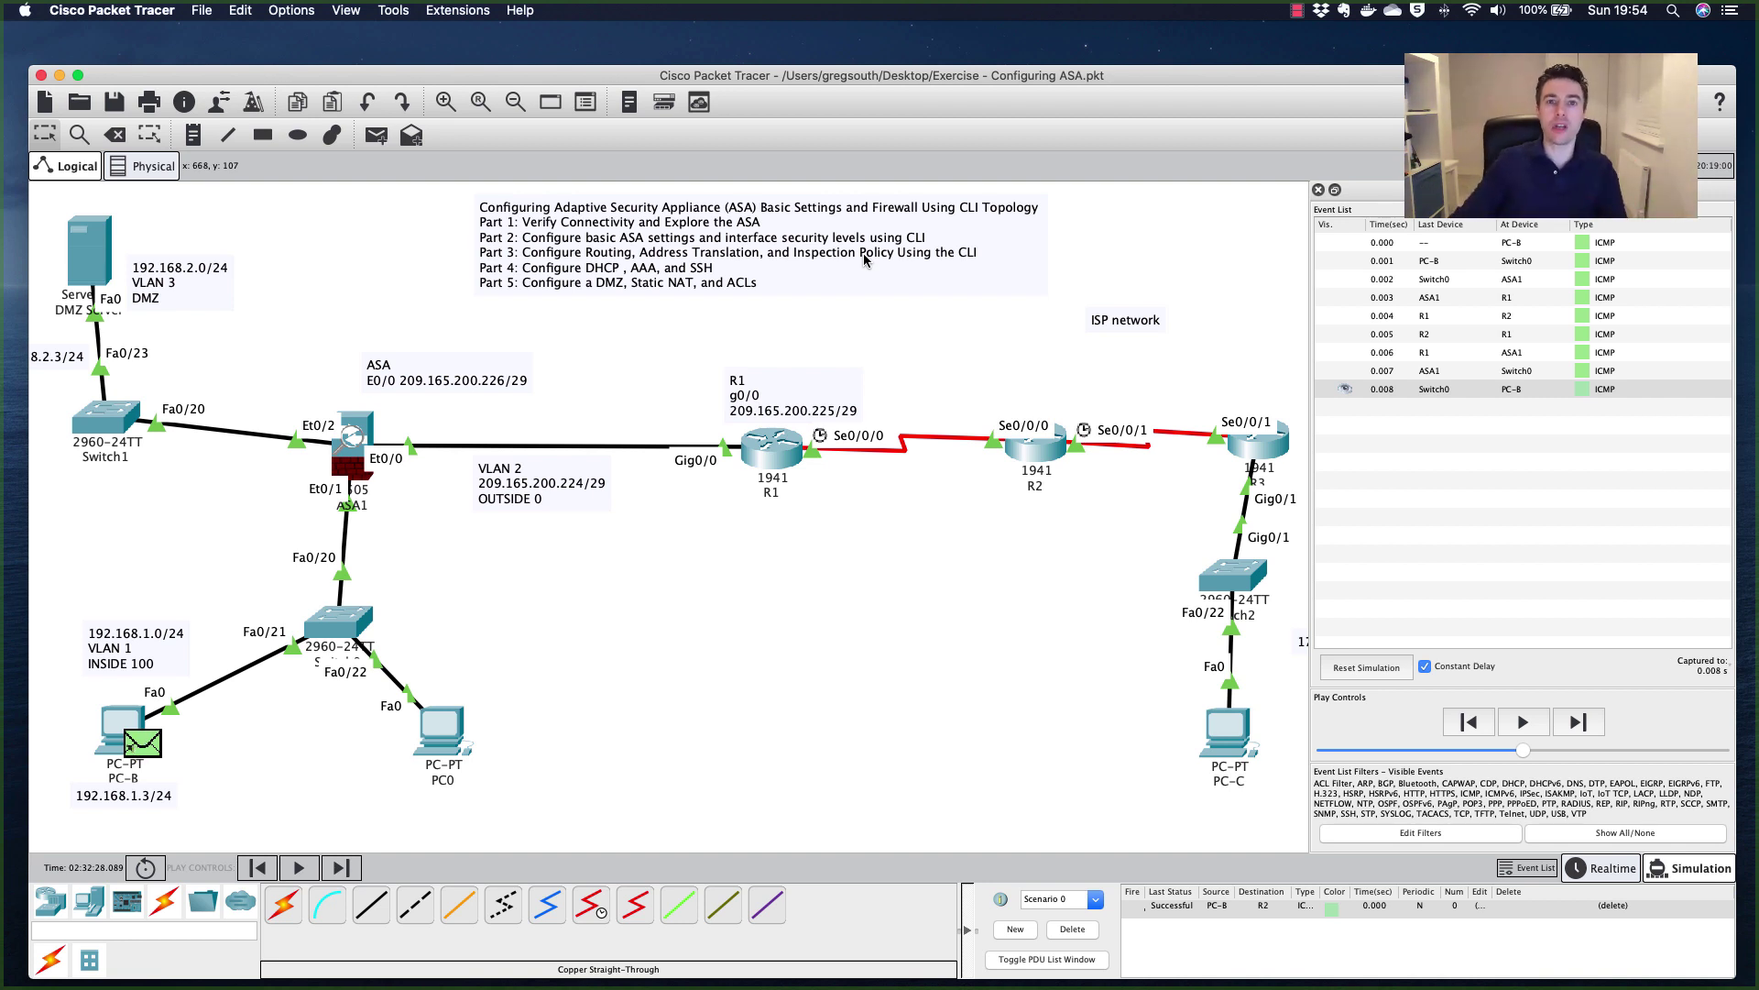
scroll(825, 275, "down", 3)
scroll(825, 275, "right", 5)
scroll(764, 312, "up", 3)
scroll(765, 311, "left", 4)
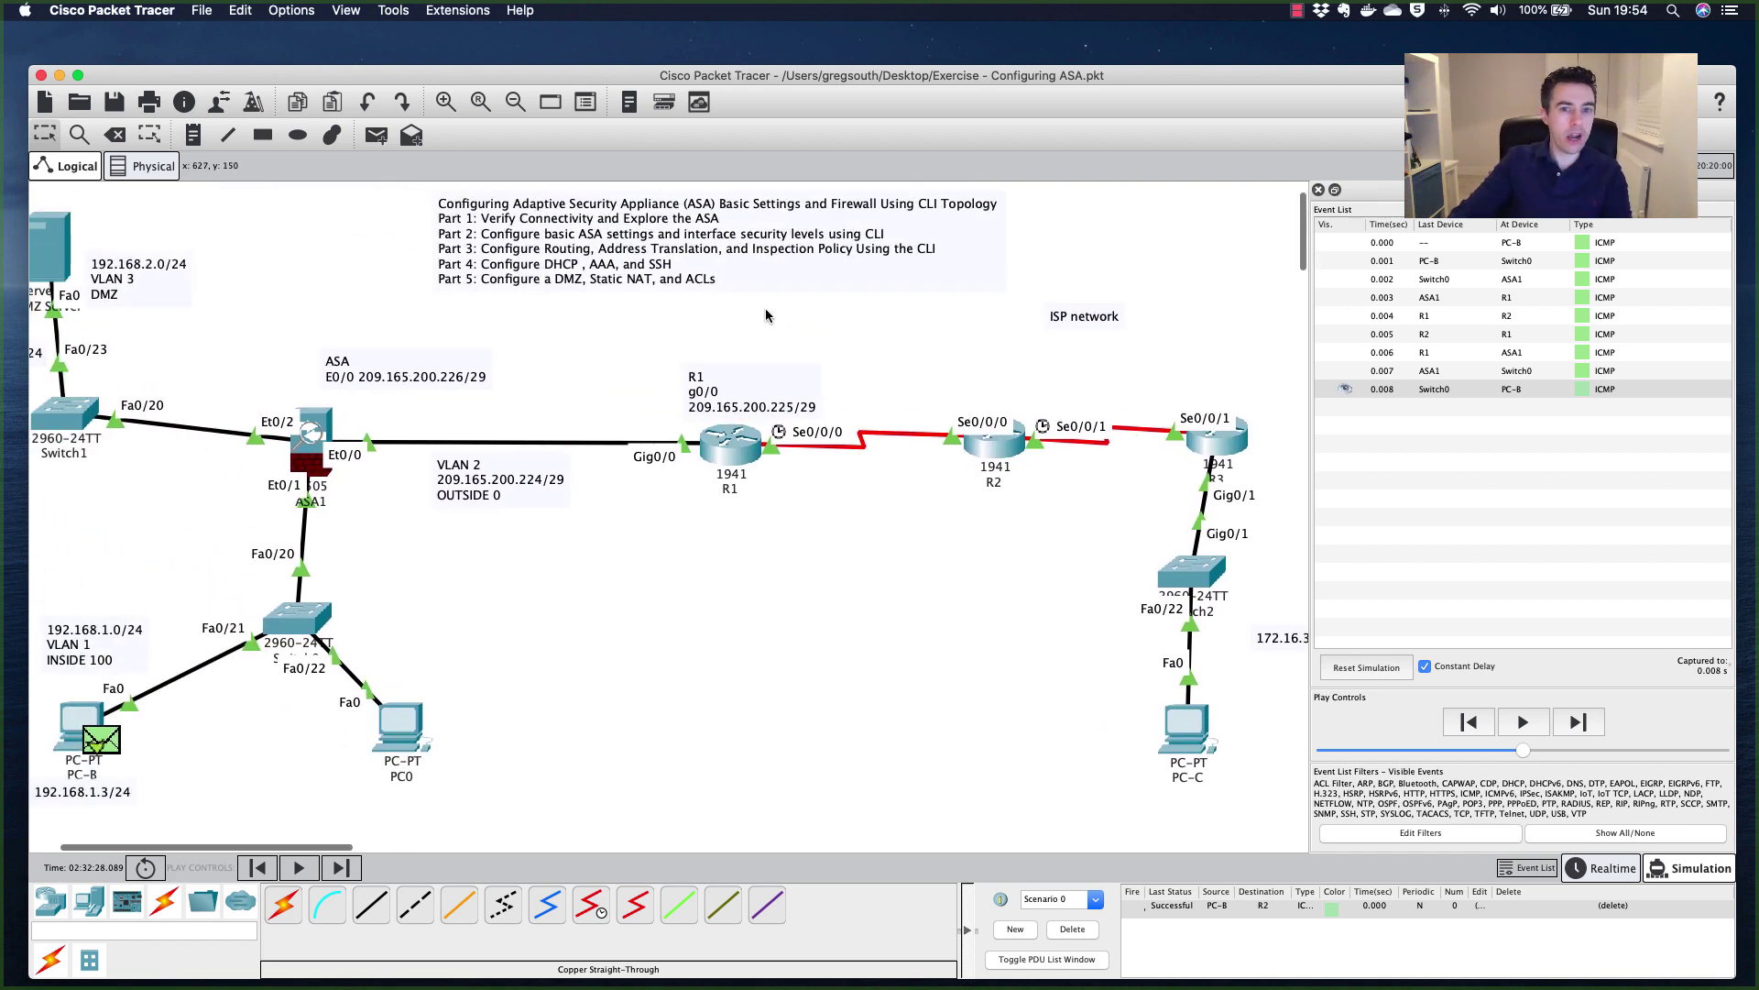